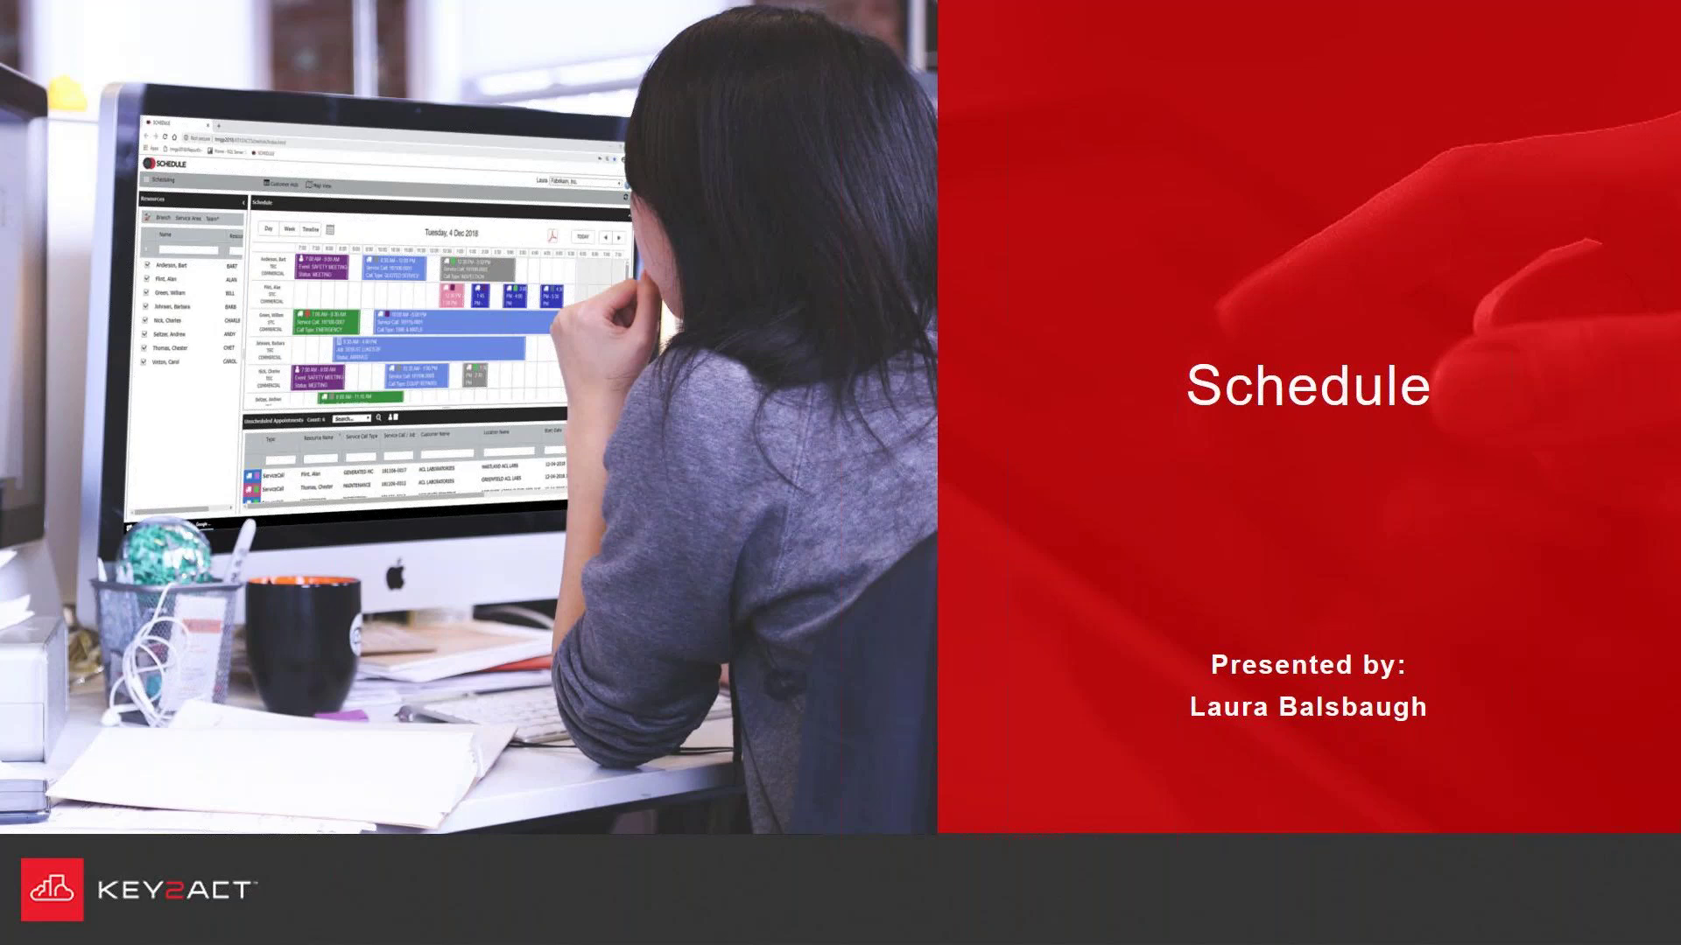
# - Advance the presentation slide and switch to the Schedule web application showing the resource board
pyautogui.click(1052, 549)
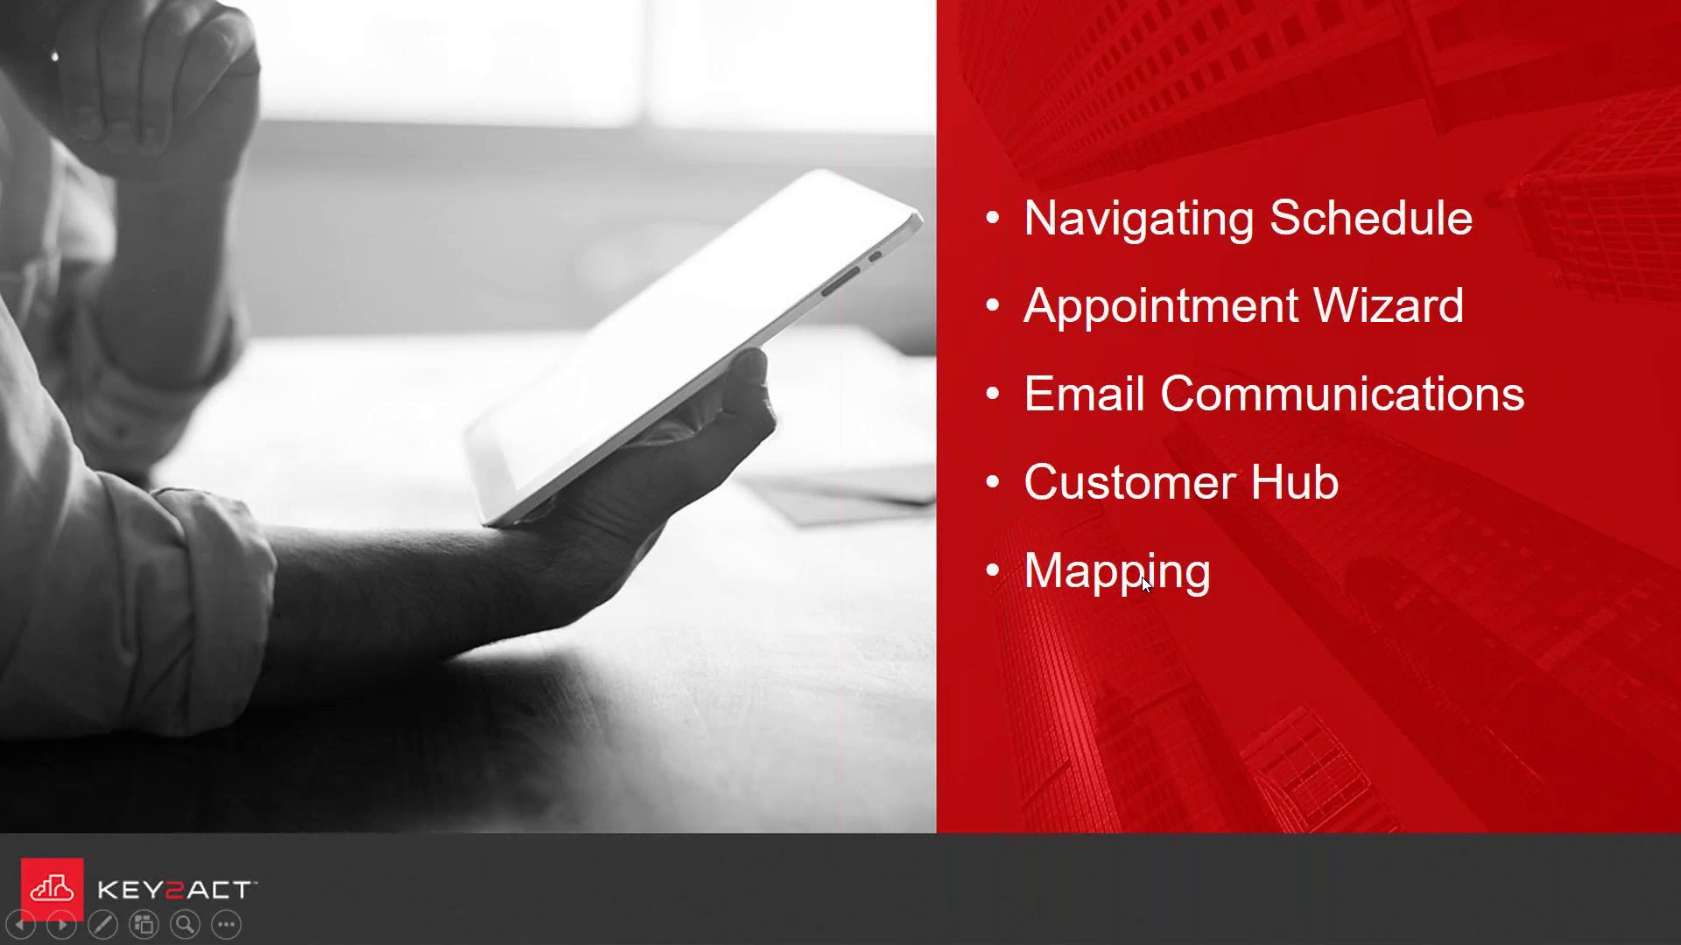
pyautogui.hotkey('alt', 'Tab')
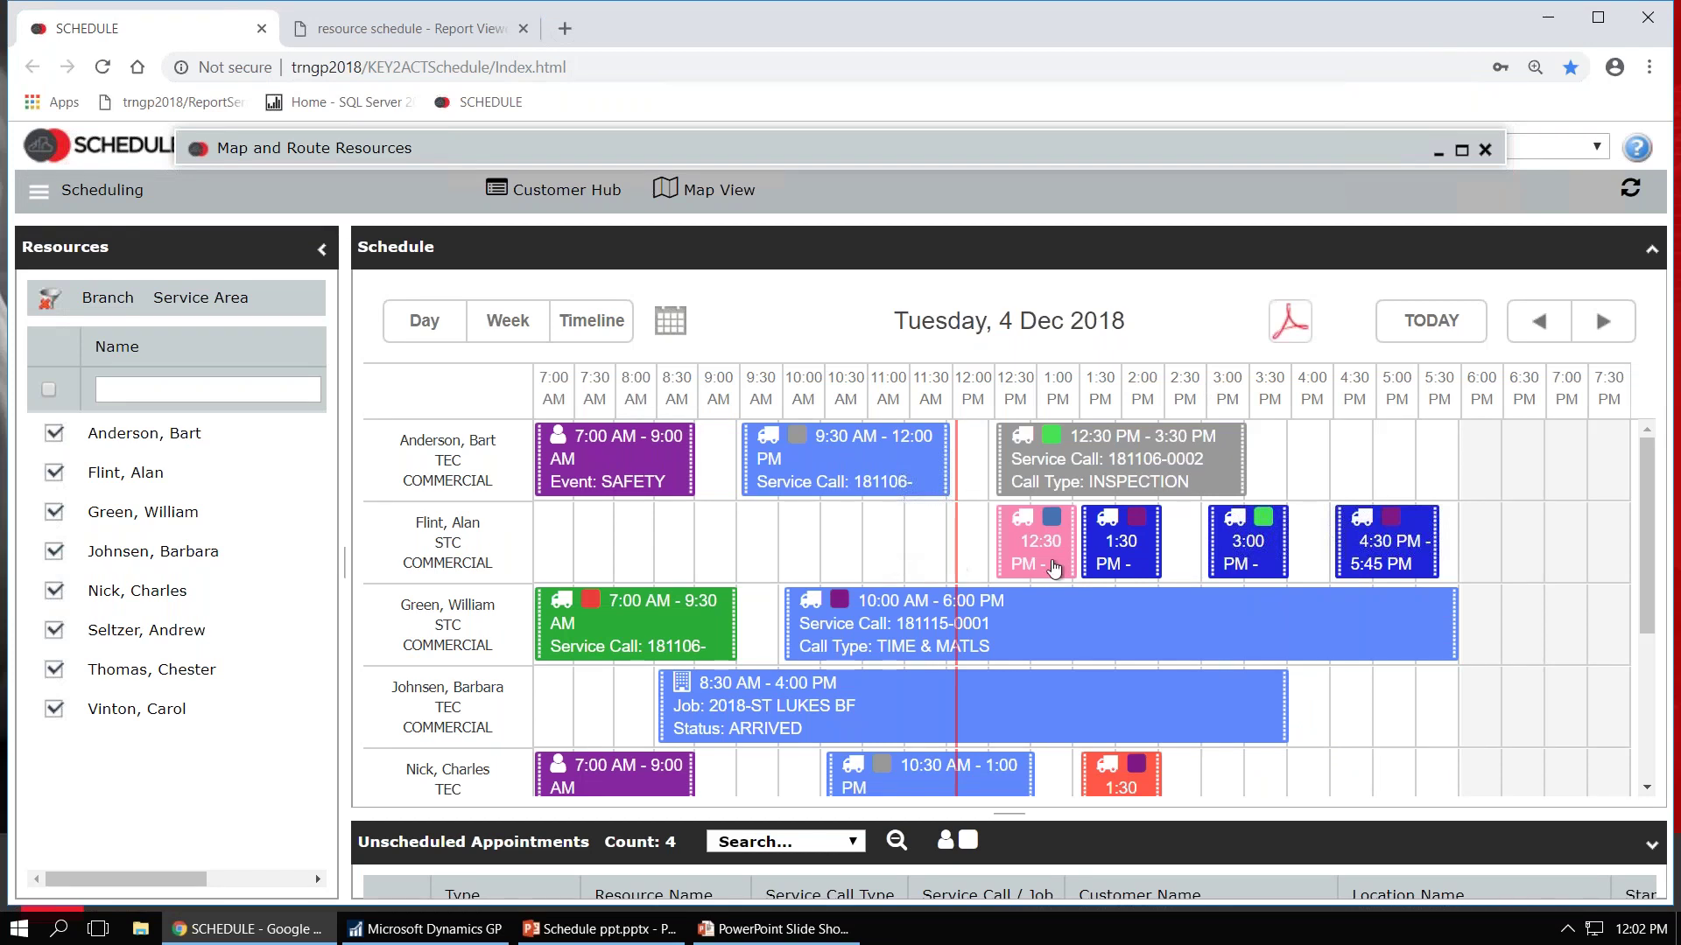
pyautogui.moveTo(1054, 567)
pyautogui.moveTo(1261, 649)
pyautogui.moveTo(857, 484)
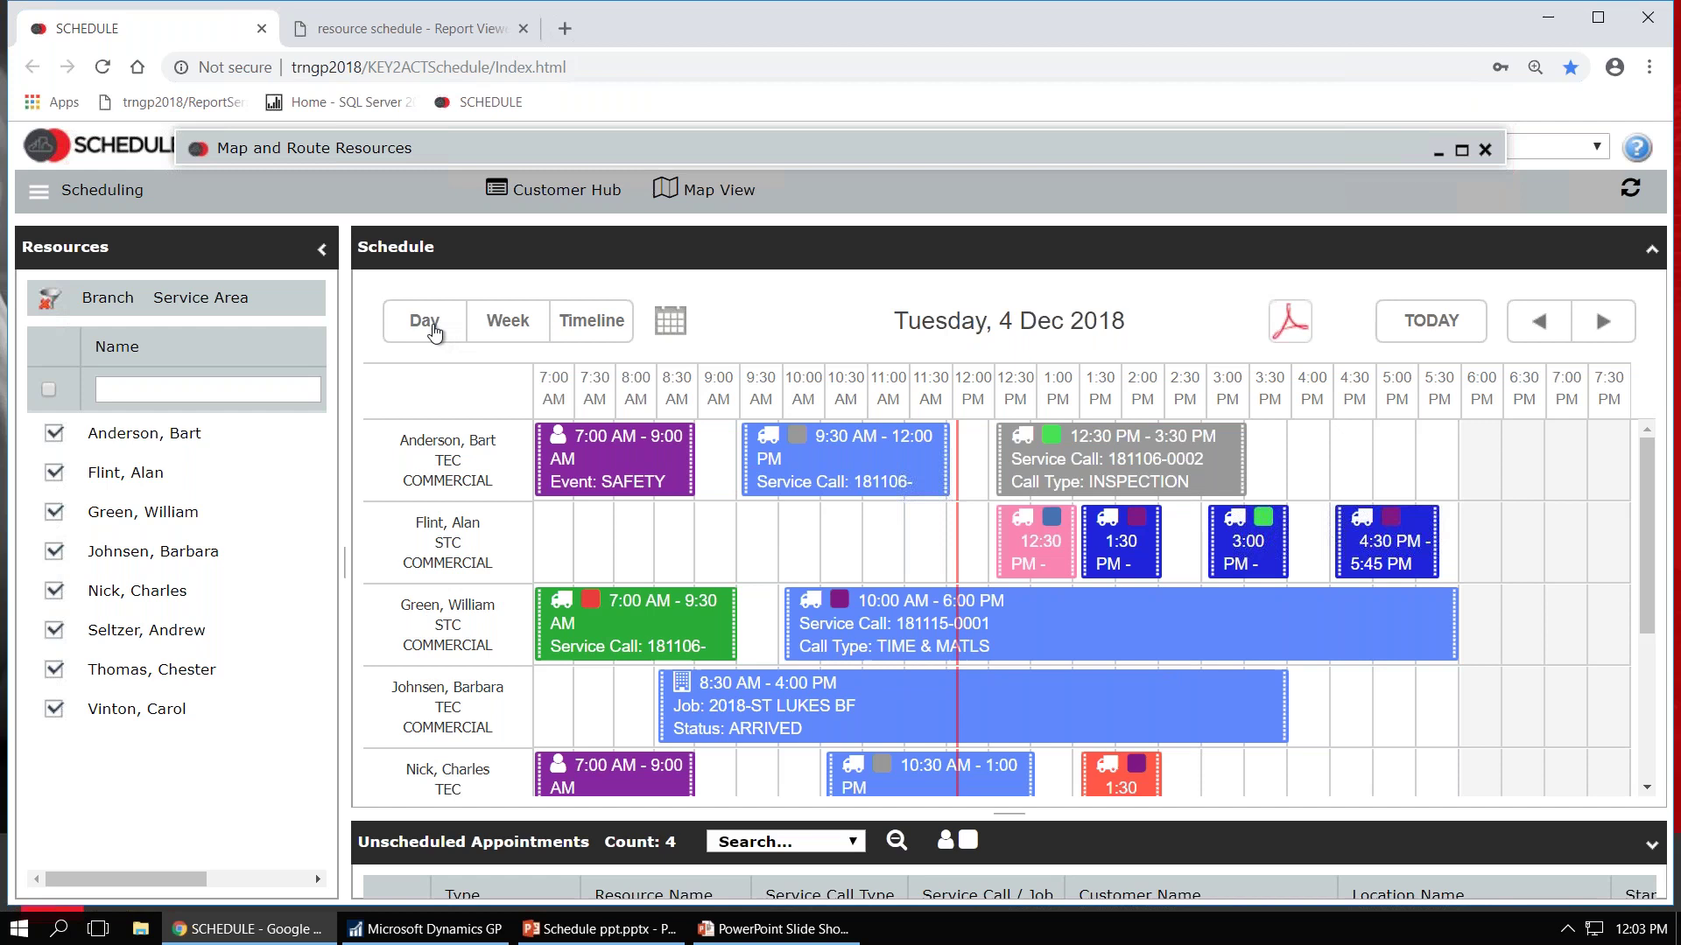
# - View the resource schedule in the Day and Week layouts and return it to the Timeline layout
pyautogui.click(429, 323)
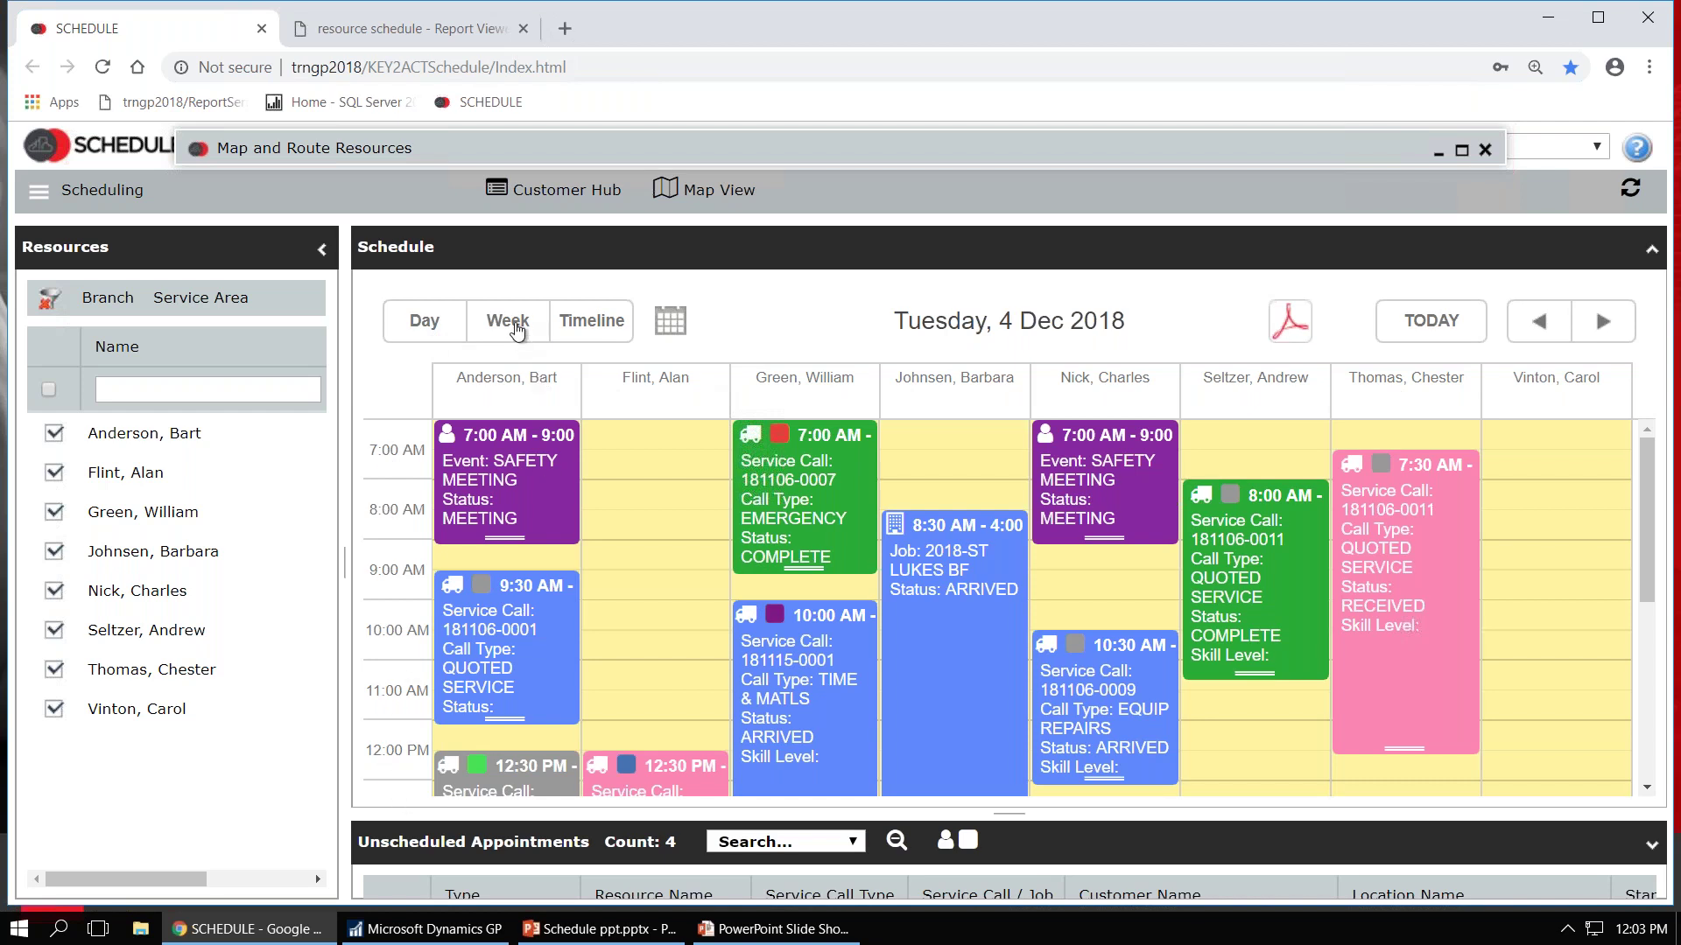
pyautogui.click(510, 321)
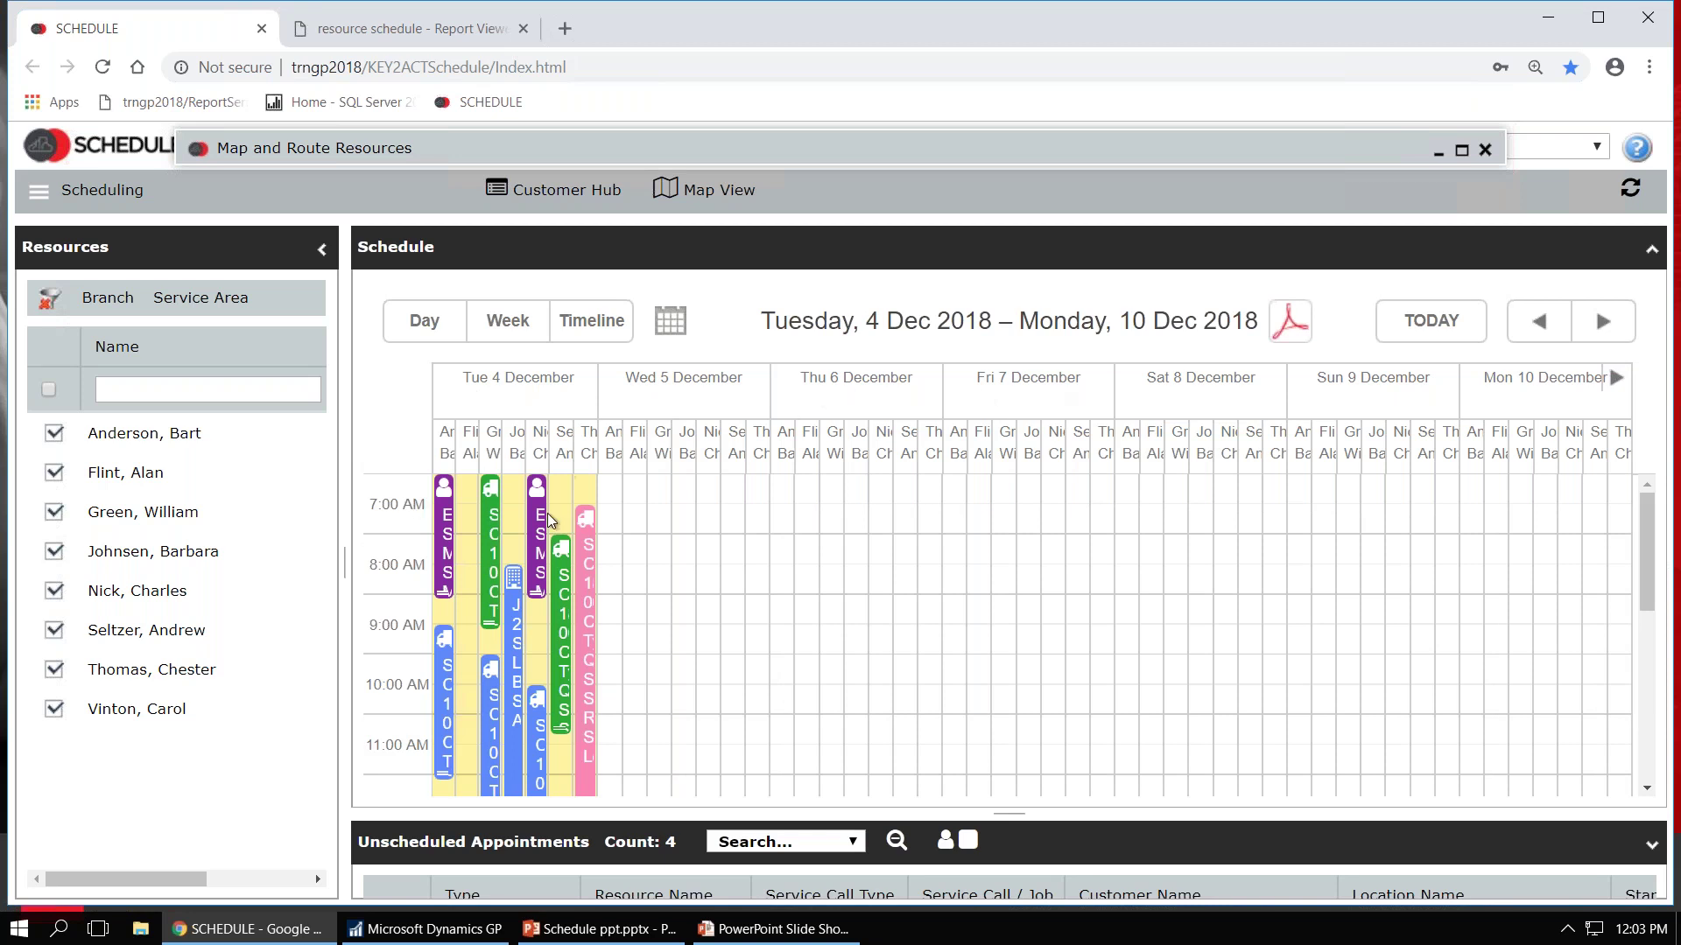
pyautogui.moveTo(462, 494)
pyautogui.click(592, 321)
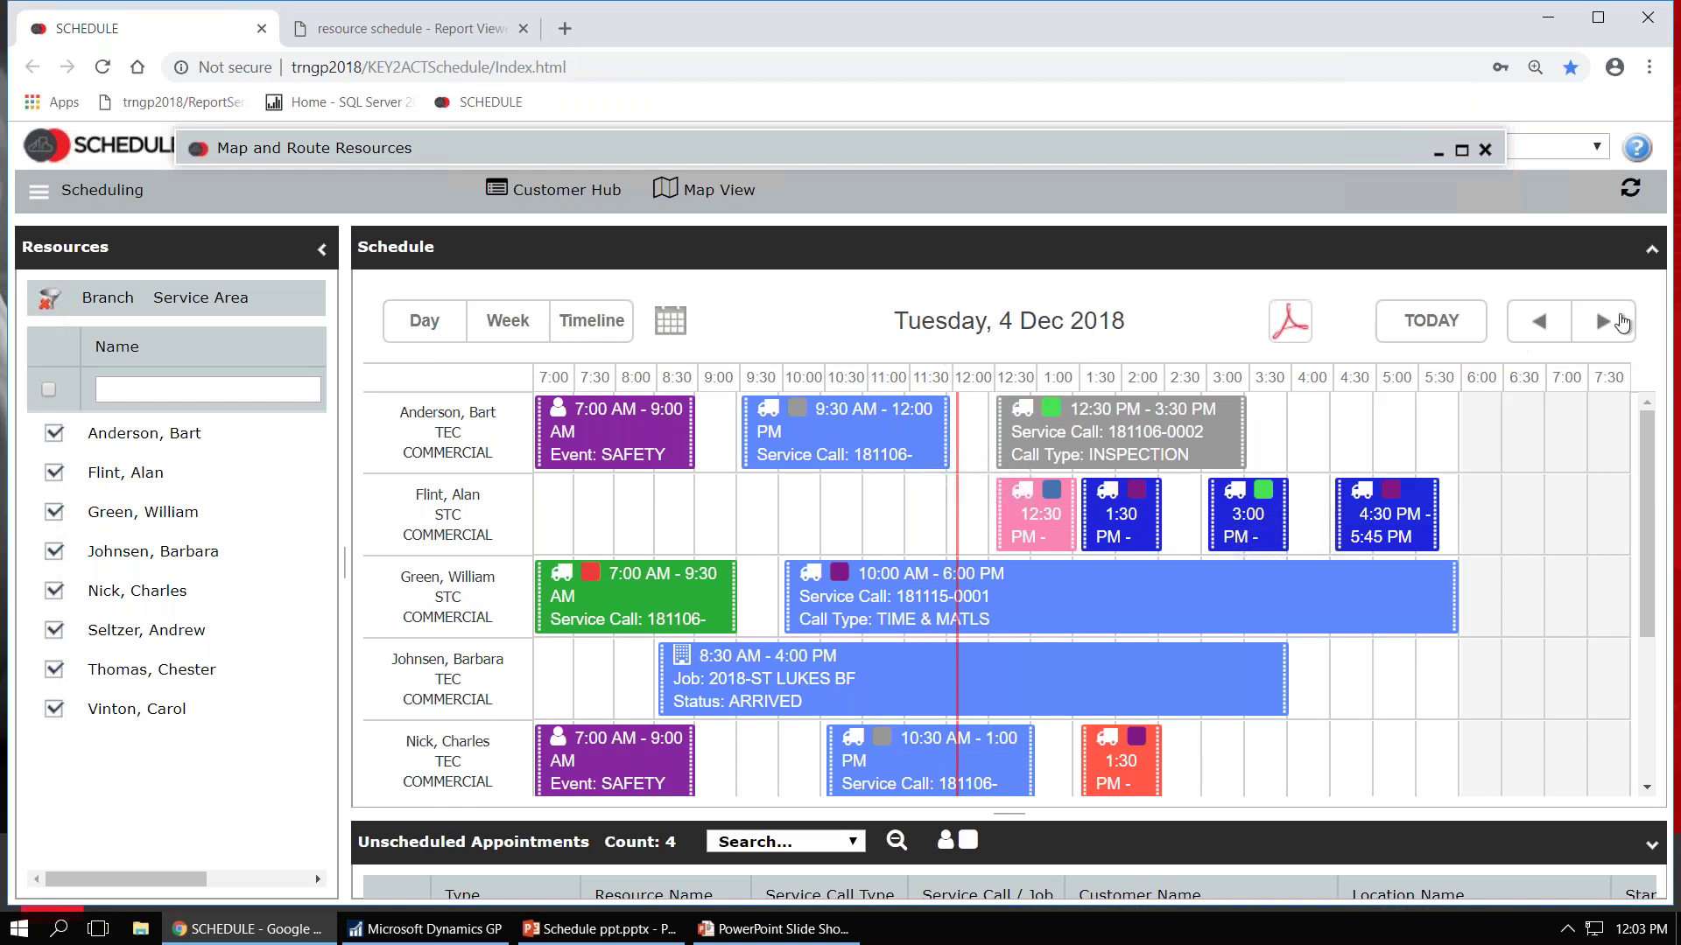
# - Browse the schedule two days forward and back, and check the December 2018 calendar date picker
pyautogui.click(1613, 328)
pyautogui.click(1614, 328)
pyautogui.click(1529, 330)
pyautogui.click(1527, 329)
pyautogui.click(668, 331)
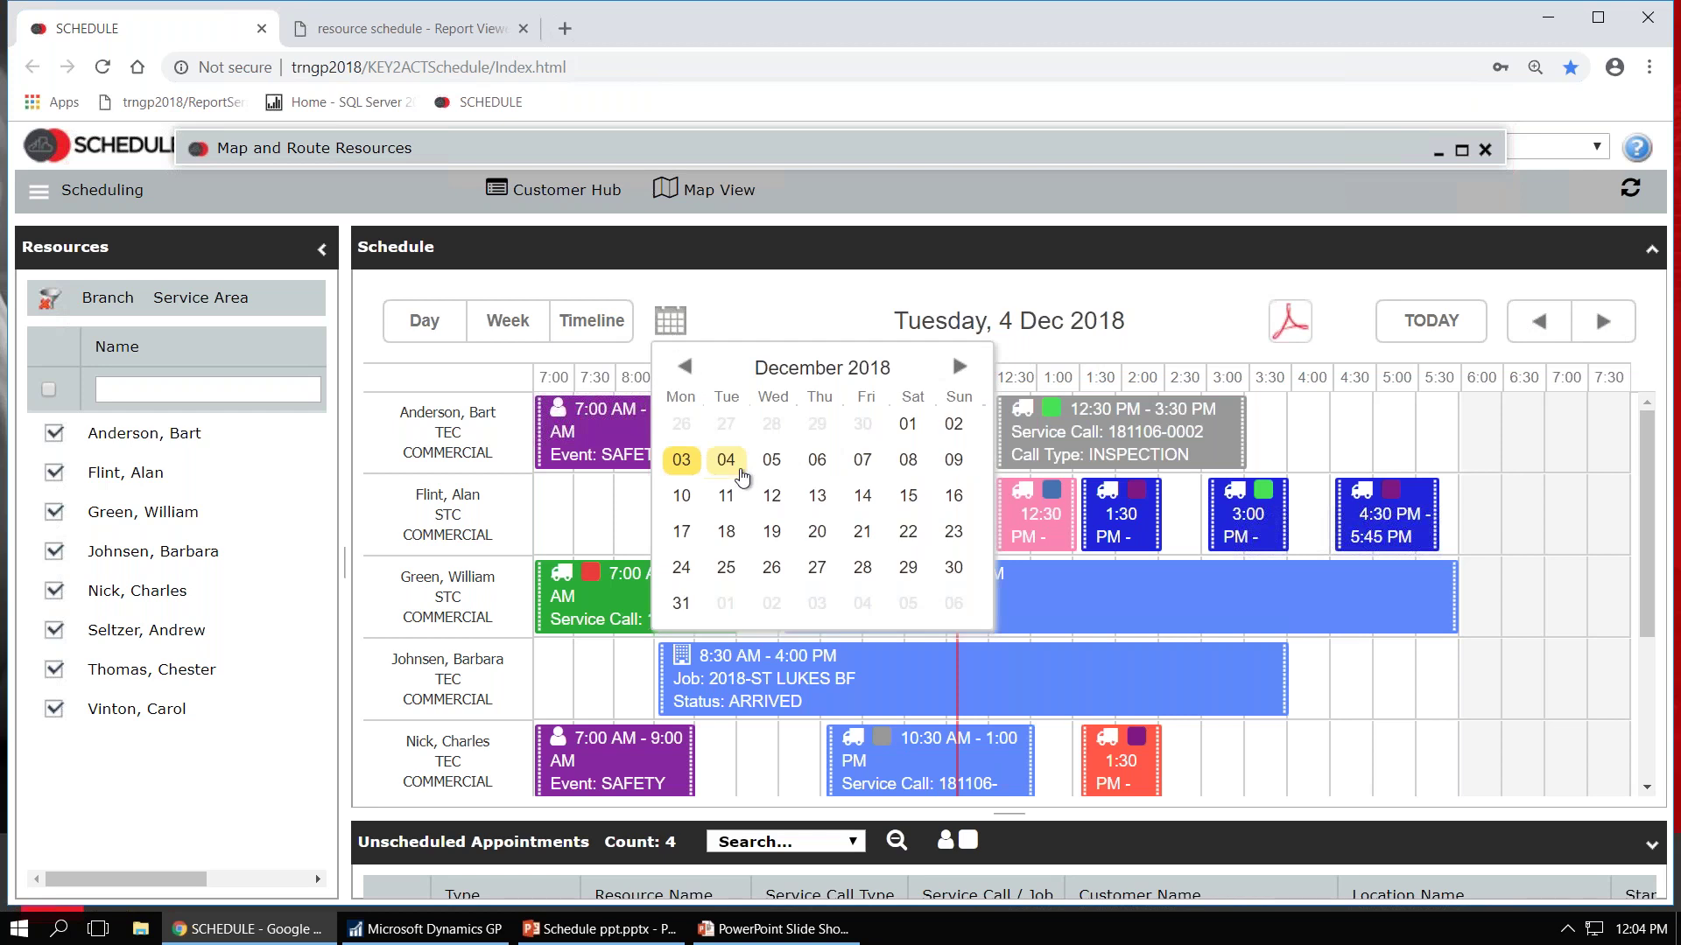
pyautogui.click(788, 327)
# - Show the schedule for Thursday, 6 Dec 2018 and return to today's date
pyautogui.click(1607, 329)
pyautogui.click(1607, 329)
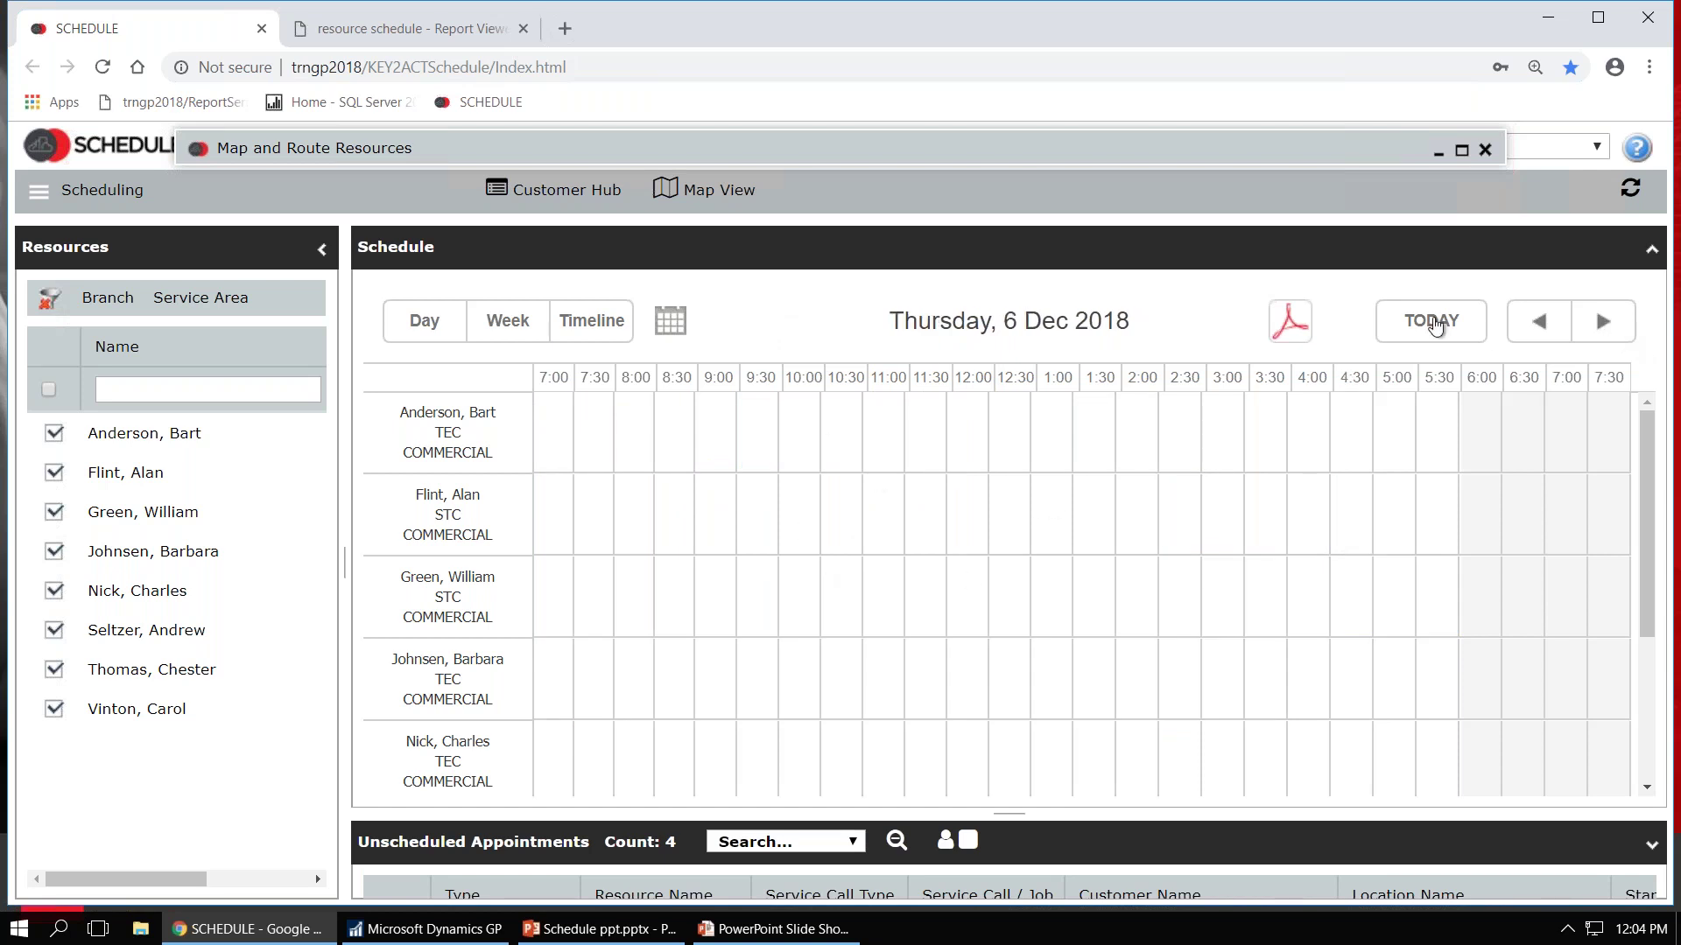
pyautogui.click(1432, 322)
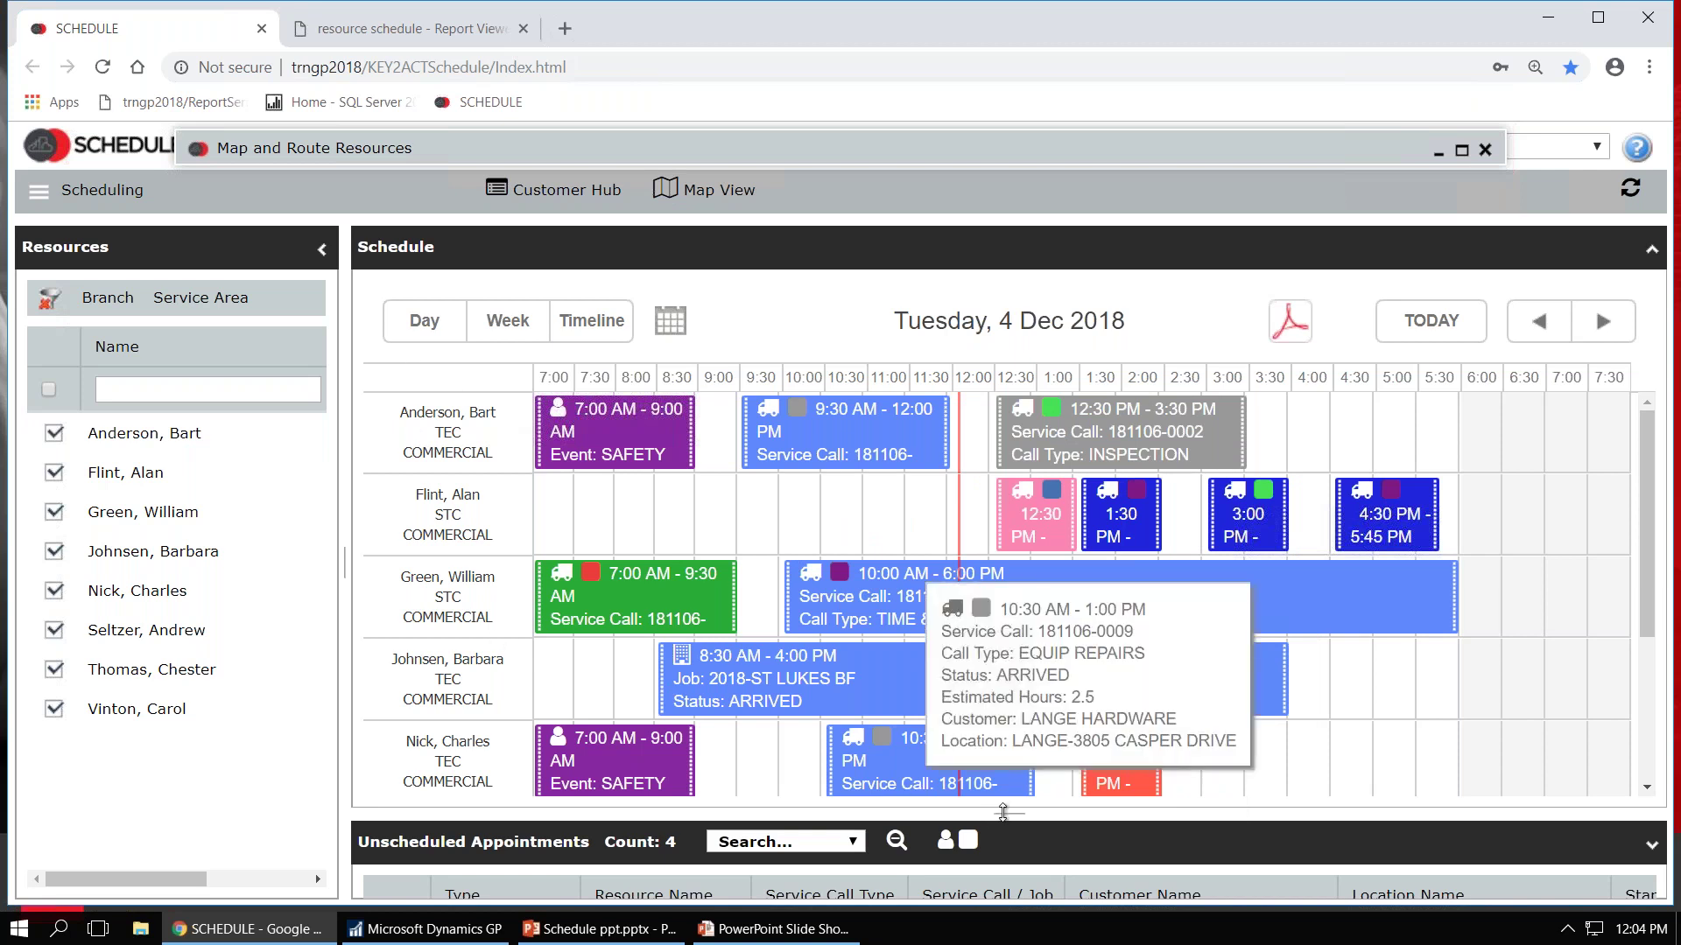
# - Enlarge the Unscheduled Appointments pane to show its rows, and reduce it again to give the schedule more room
pyautogui.moveTo(1002, 812); pyautogui.dragTo(978, 623)
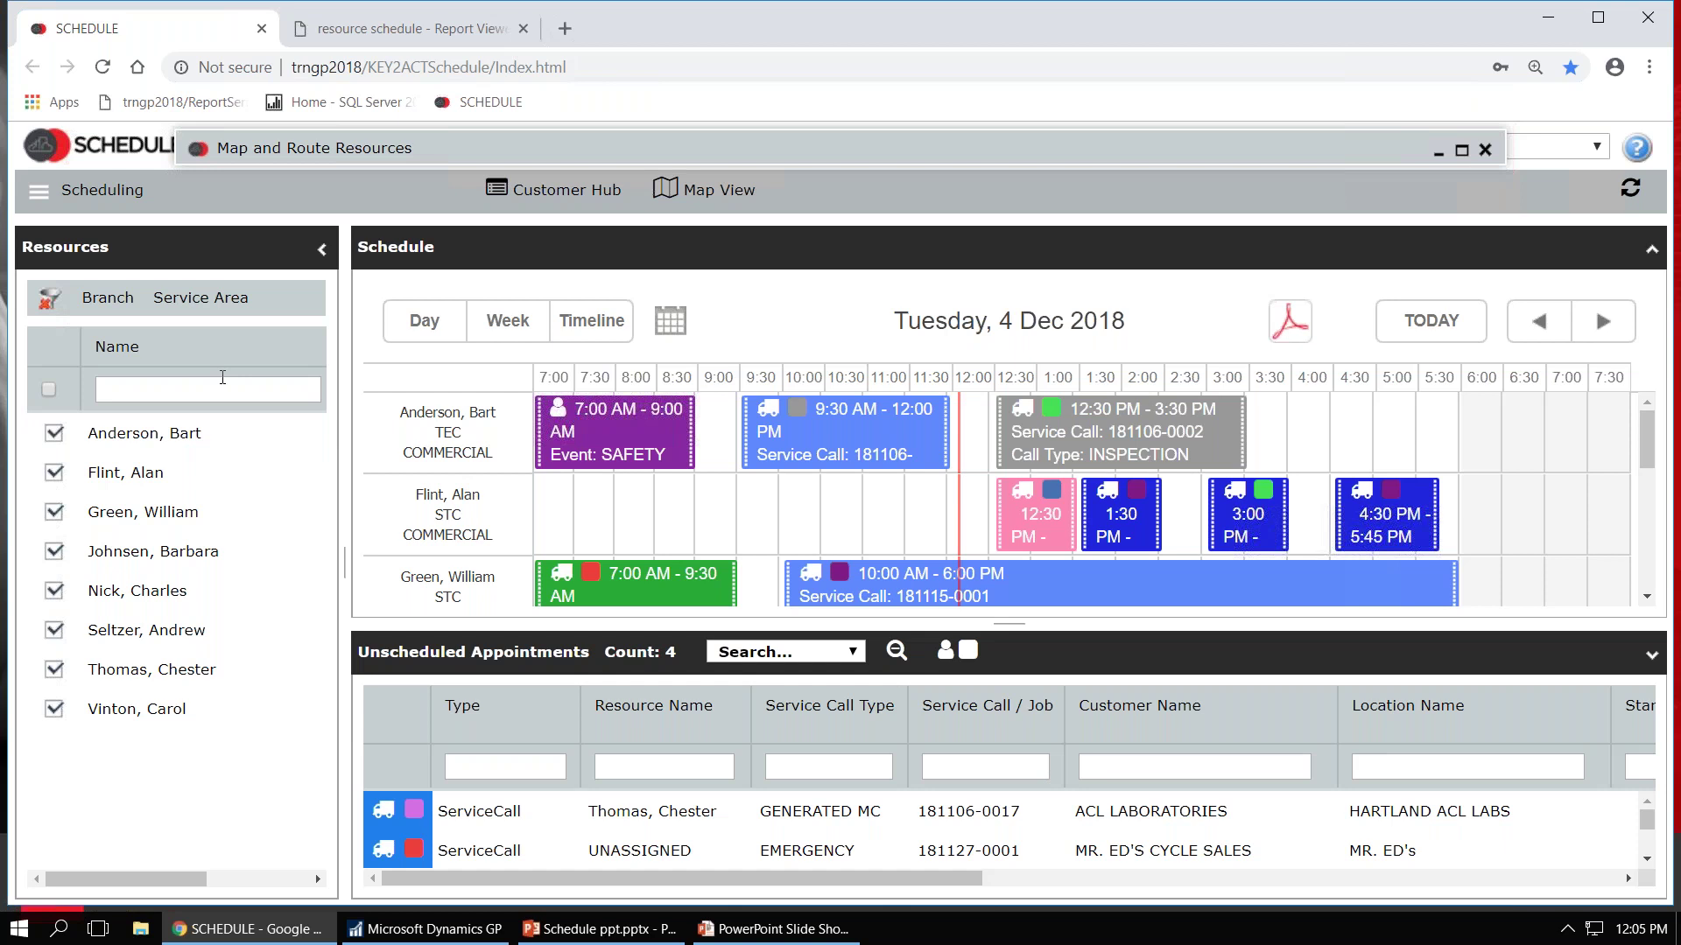
pyautogui.moveTo(200, 299)
pyautogui.moveTo(1003, 623); pyautogui.dragTo(1013, 775)
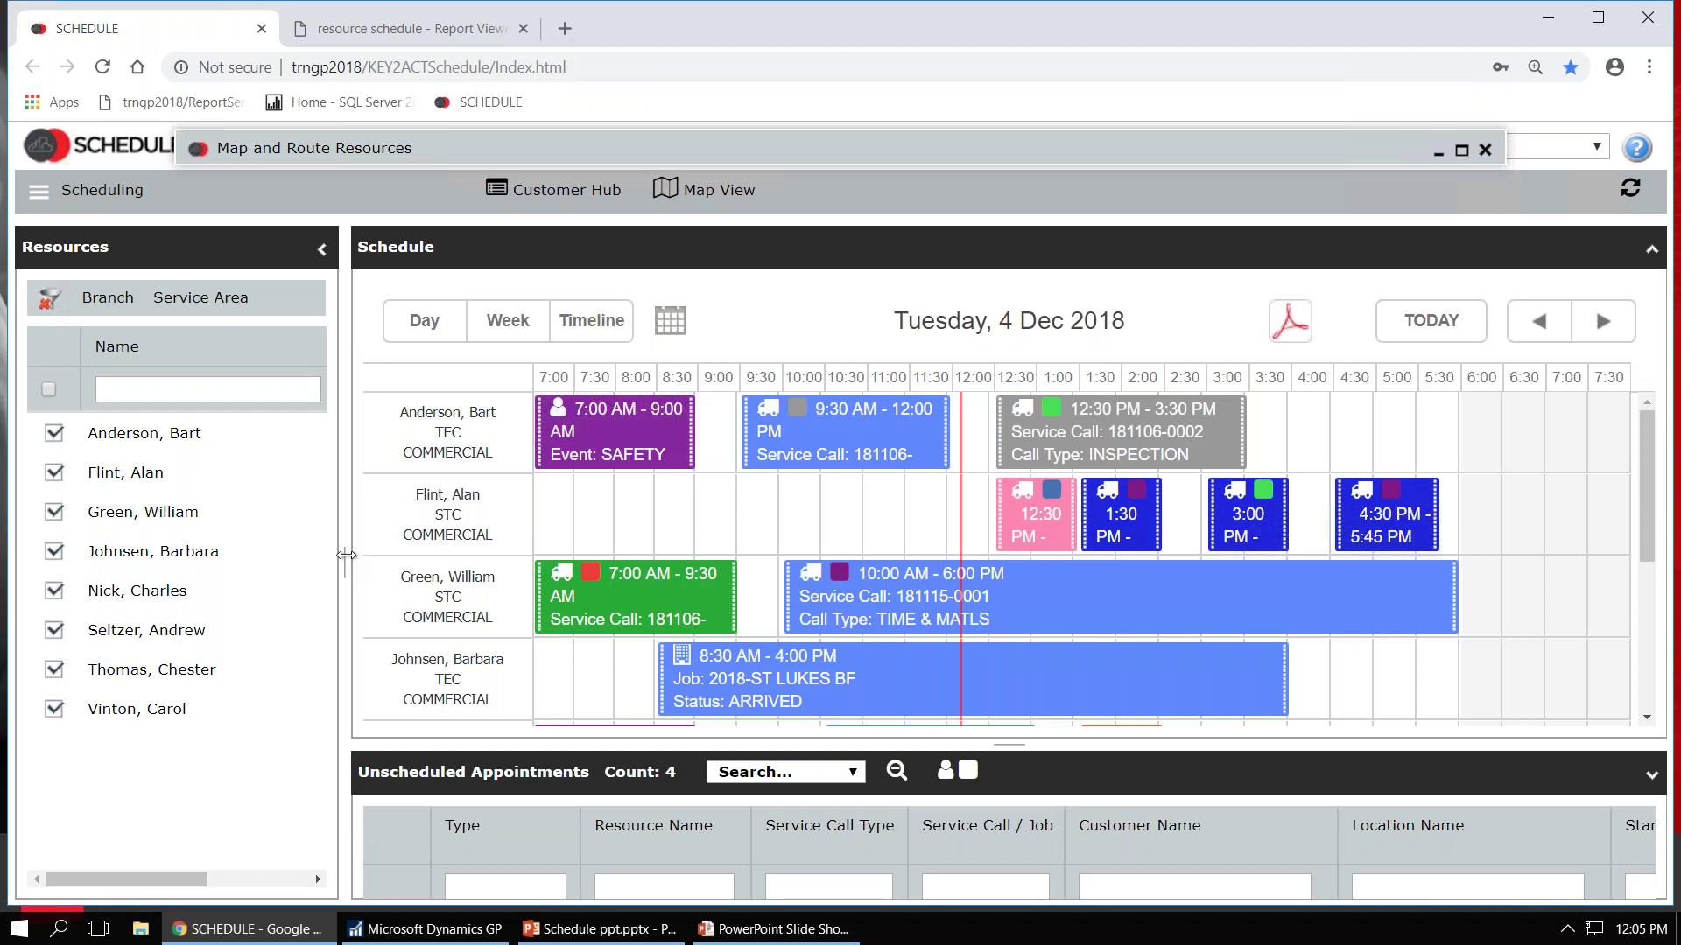
# - Narrow and collapse the Resources pane, and restore it wide enough to show the Branch, Service Area and Team filters
pyautogui.moveTo(347, 556); pyautogui.dragTo(235, 558)
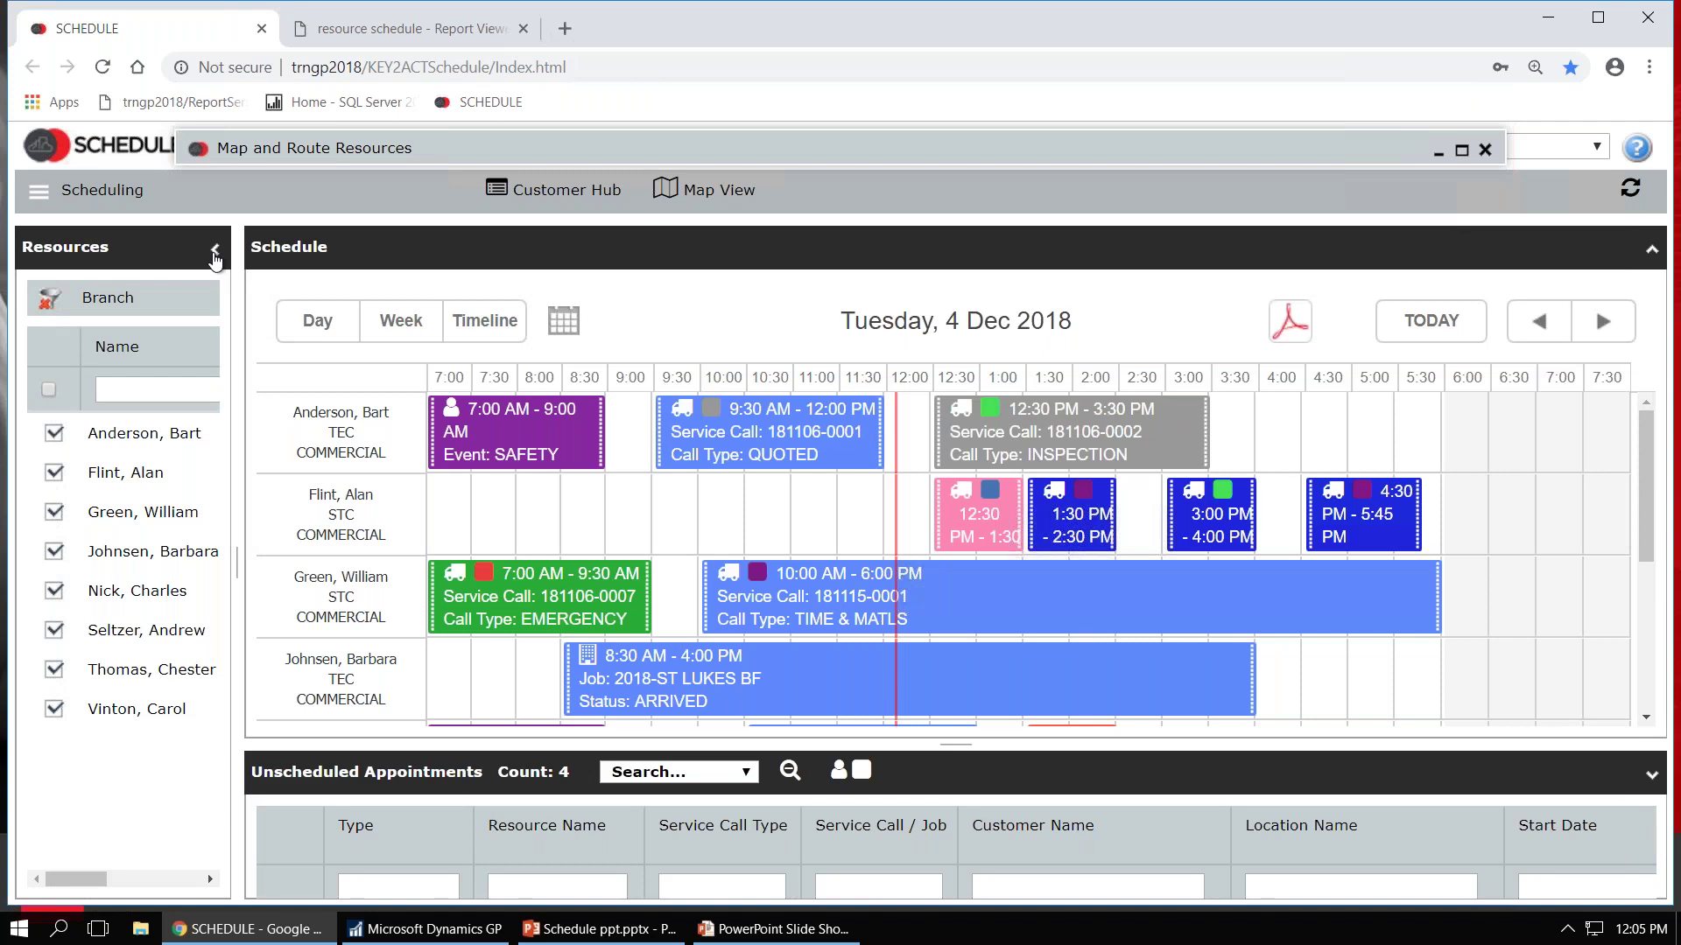
pyautogui.click(214, 252)
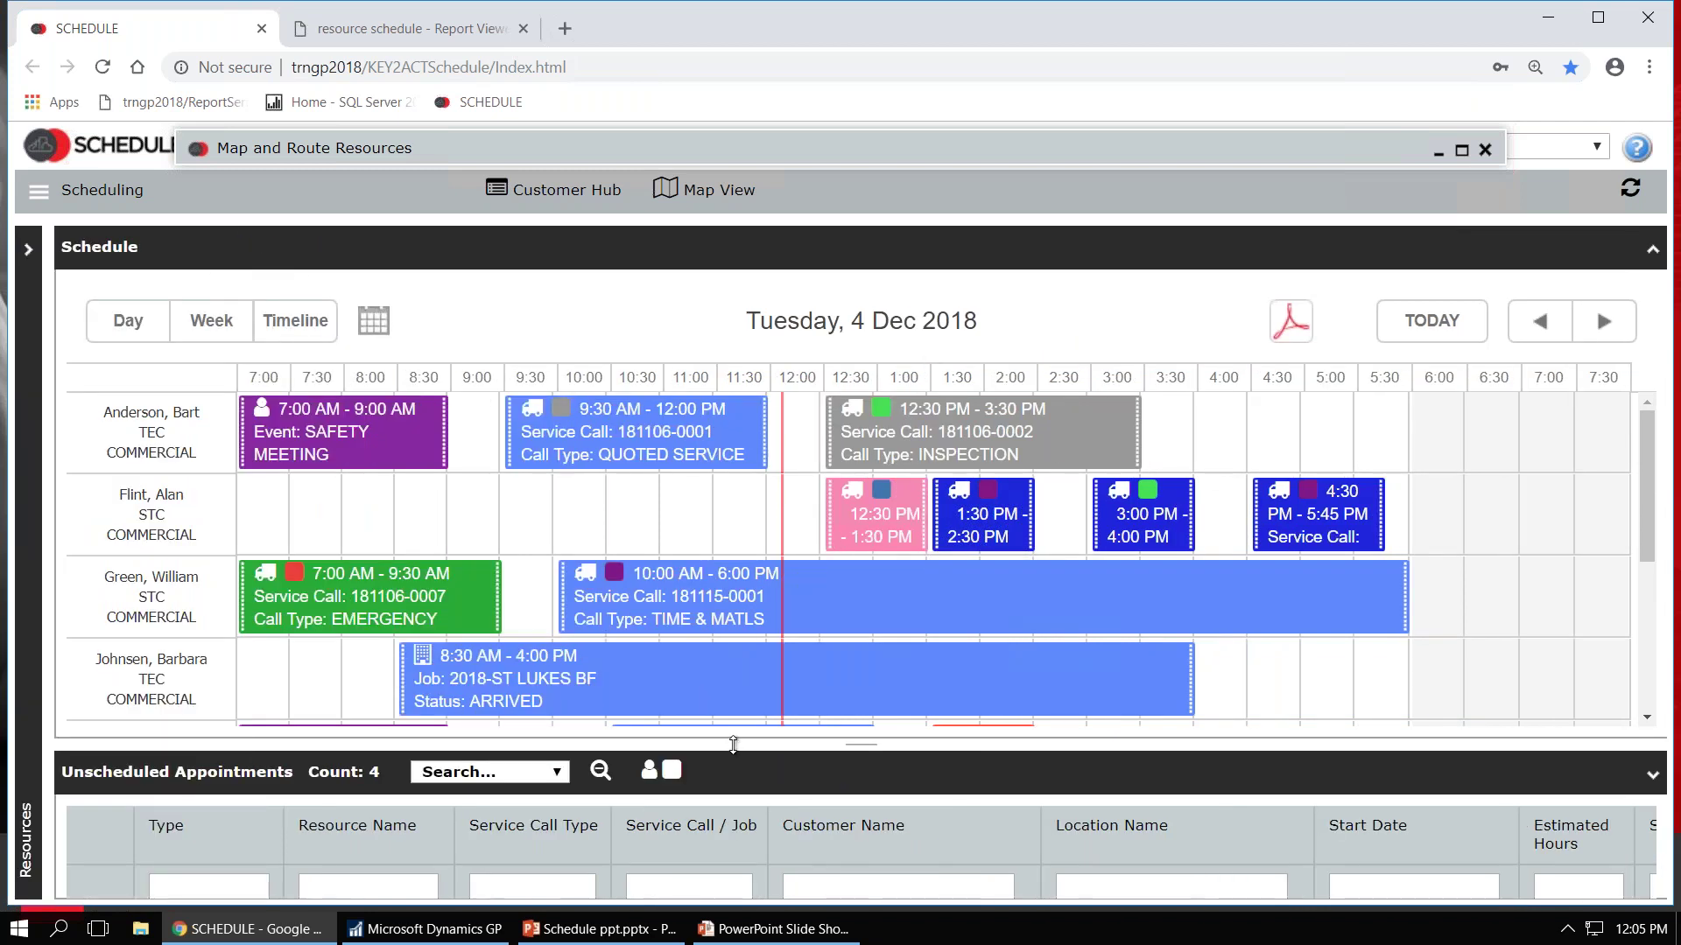
pyautogui.click(26, 253)
pyautogui.moveTo(233, 287); pyautogui.dragTo(361, 289)
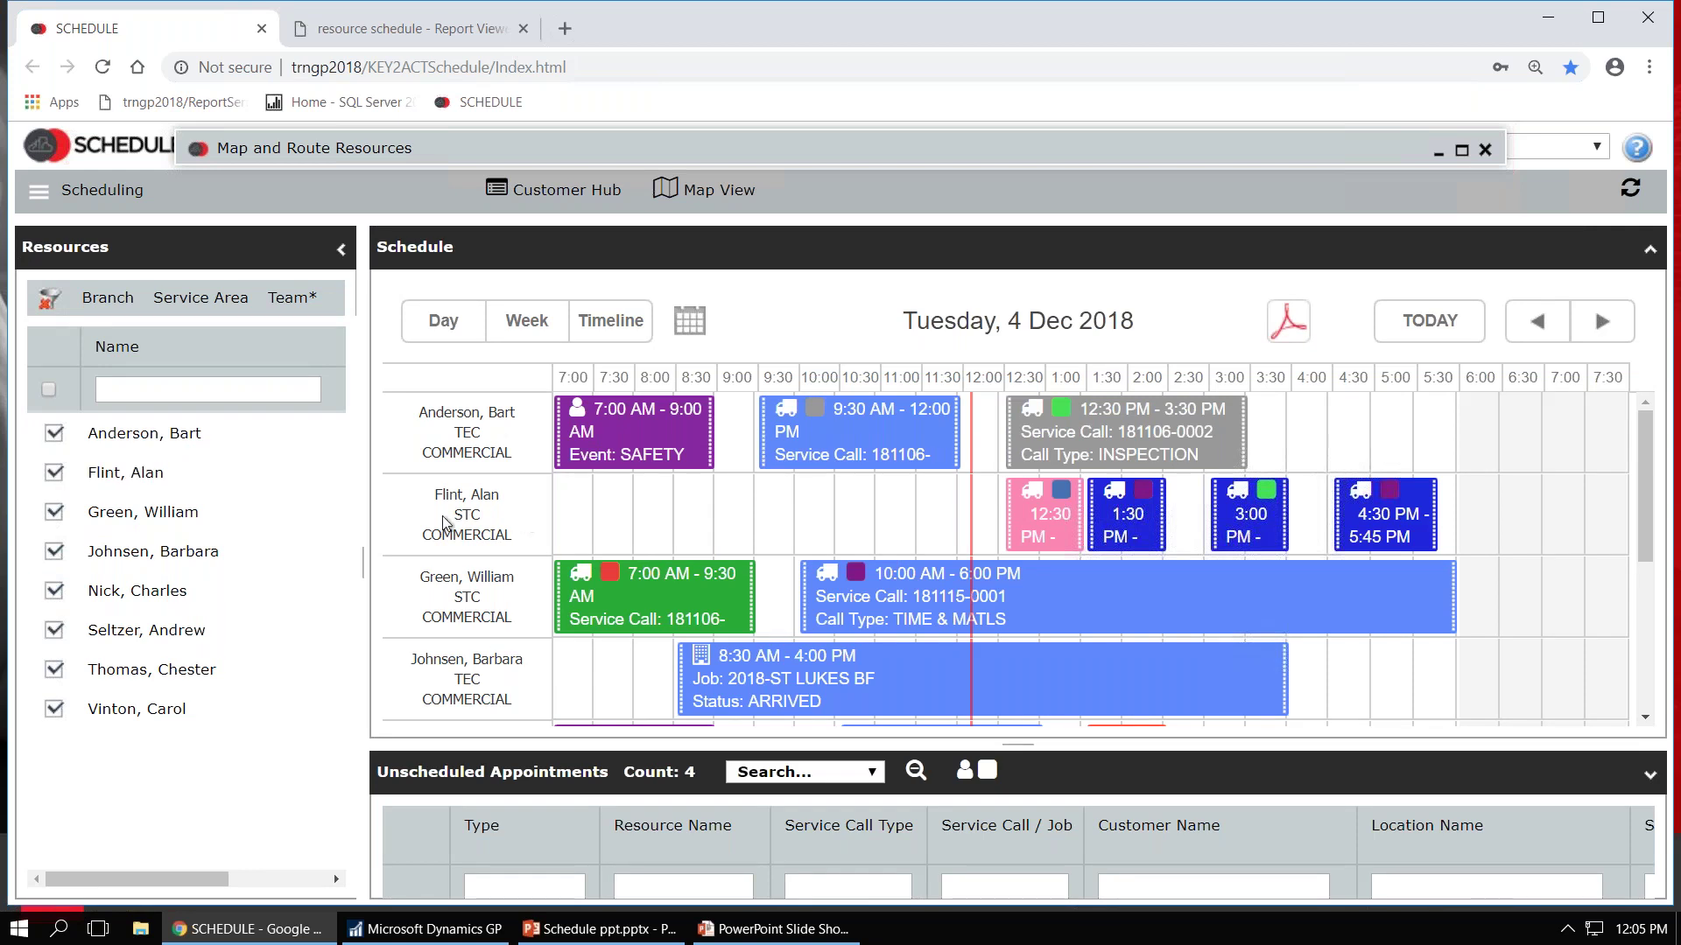
# - Hide the second resource in the Resources list from the schedule and show that resource again
pyautogui.click(55, 474)
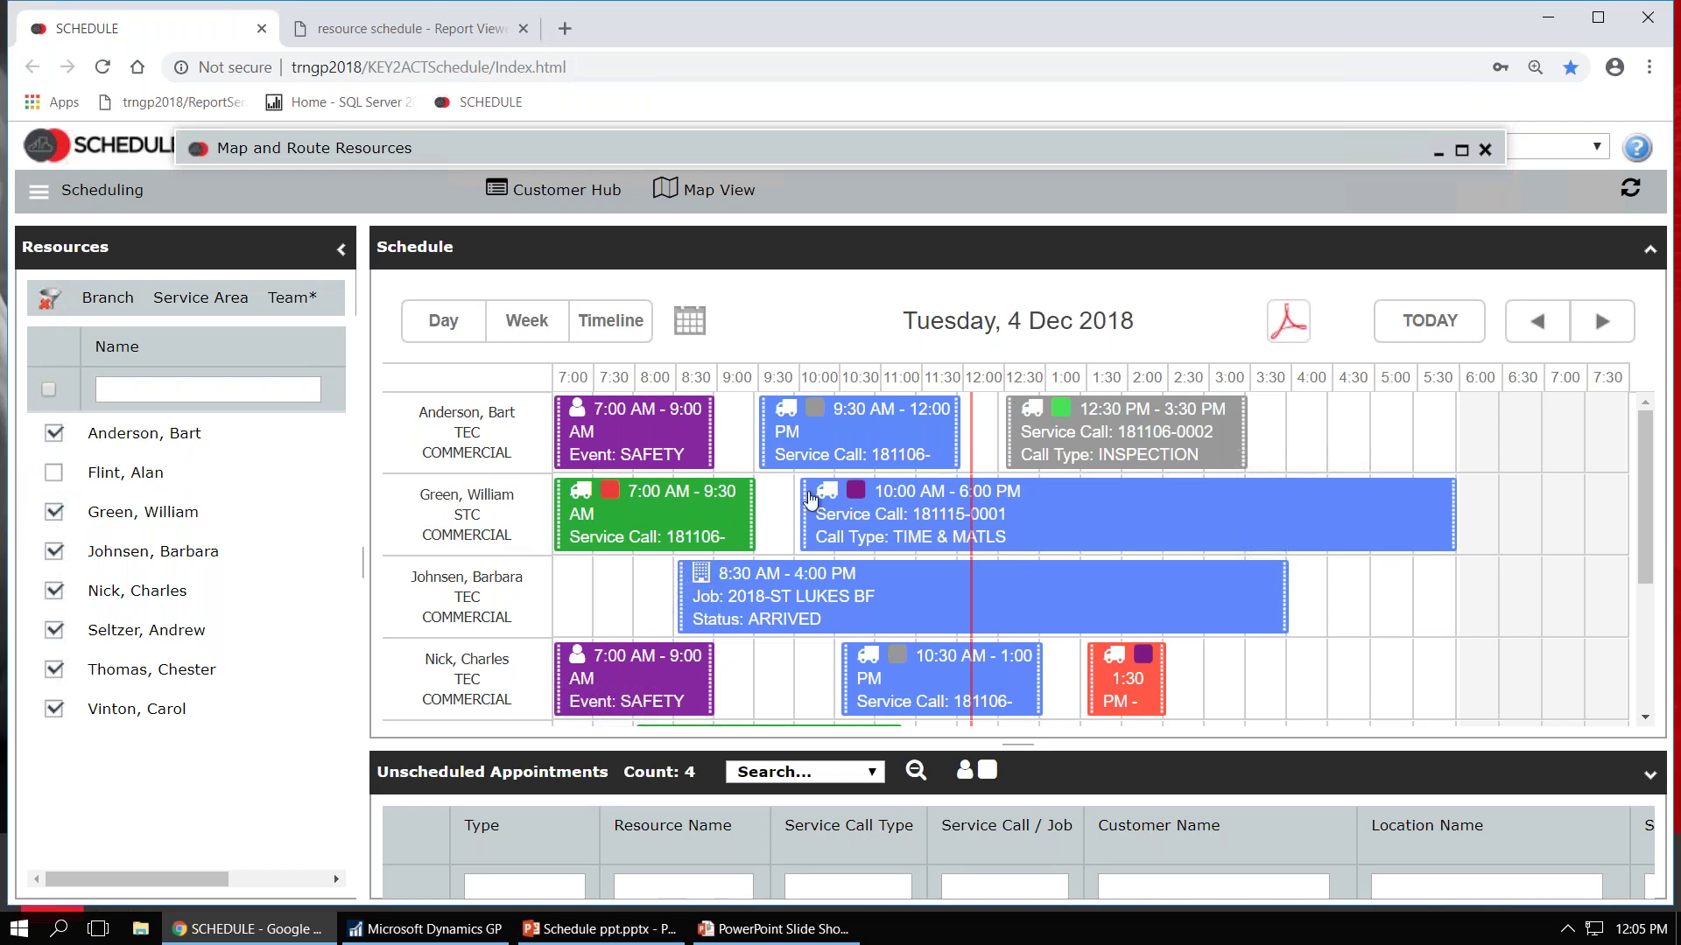
pyautogui.click(50, 475)
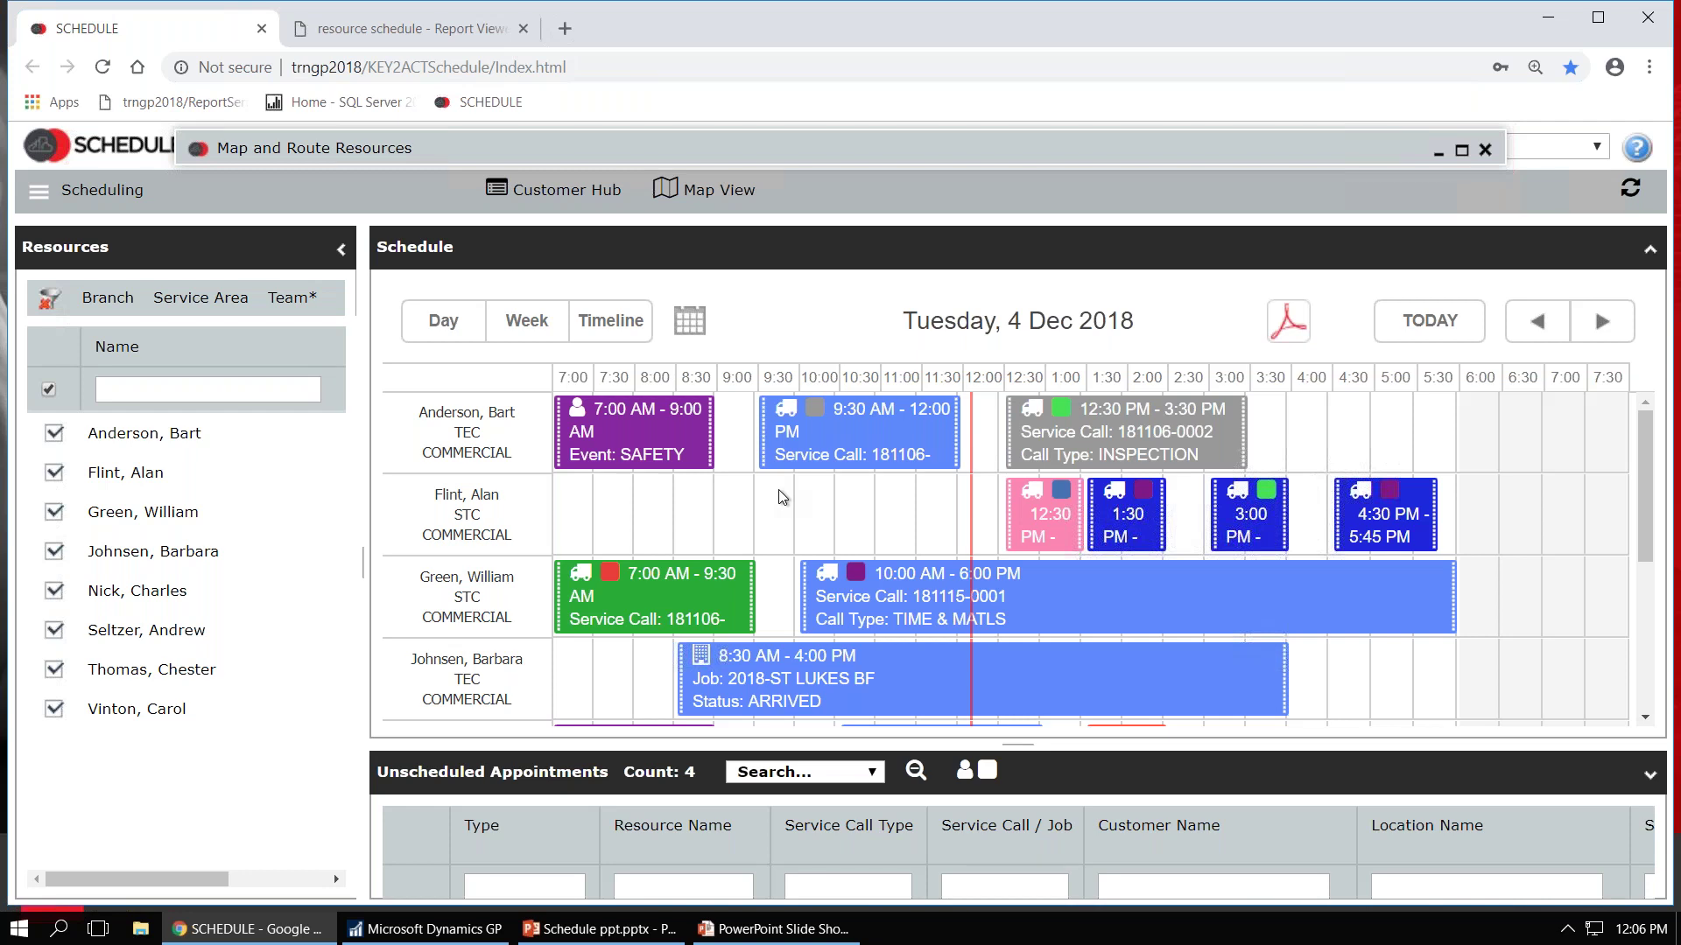
# - Open the Appointment Wizard from the 10:00 AM - 6:00 PM TIME & MATLS service call appointment
pyautogui.moveTo(1071, 612)
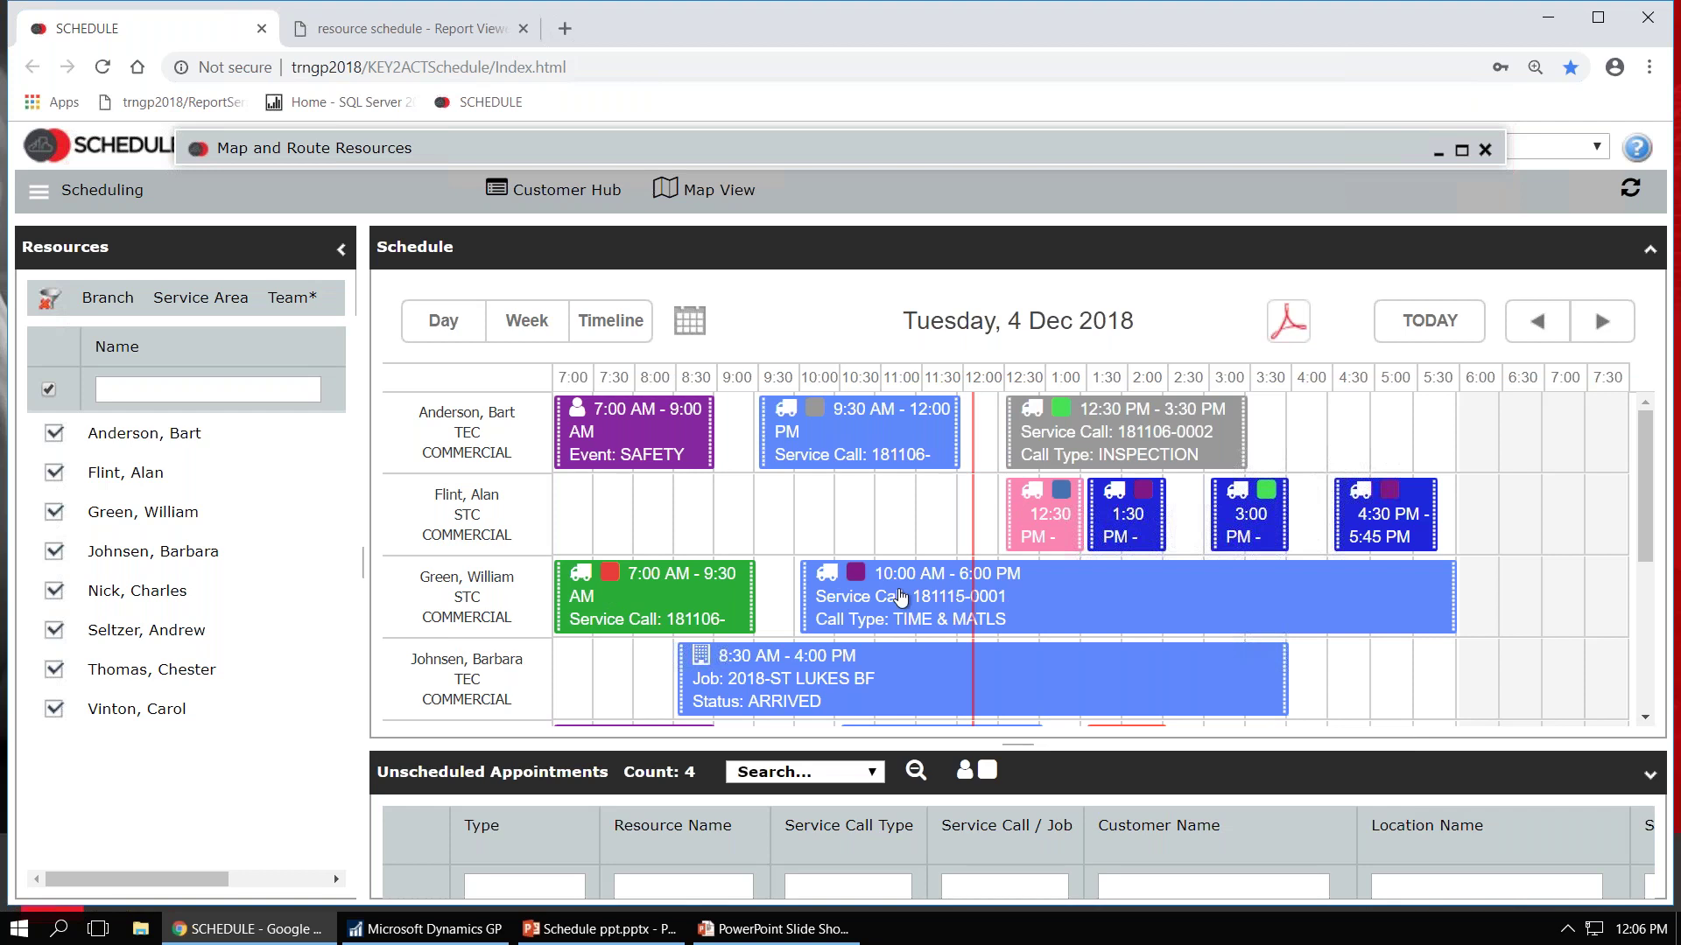
pyautogui.moveTo(903, 598)
pyautogui.rightClick(1056, 597)
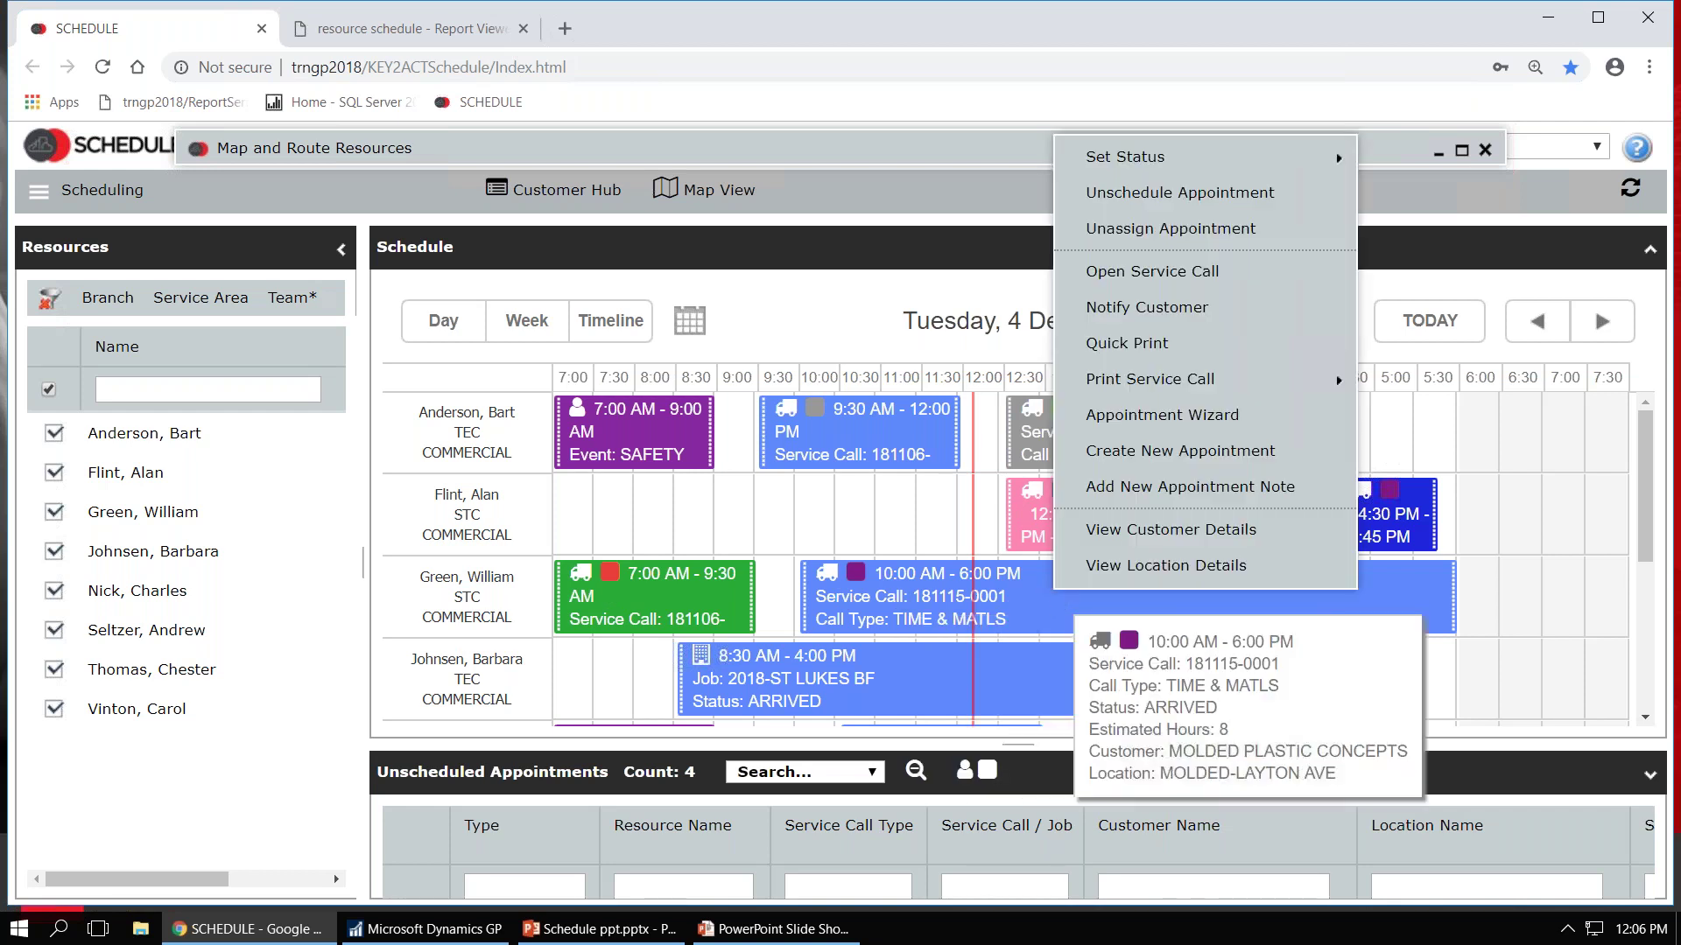
pyautogui.click(1102, 416)
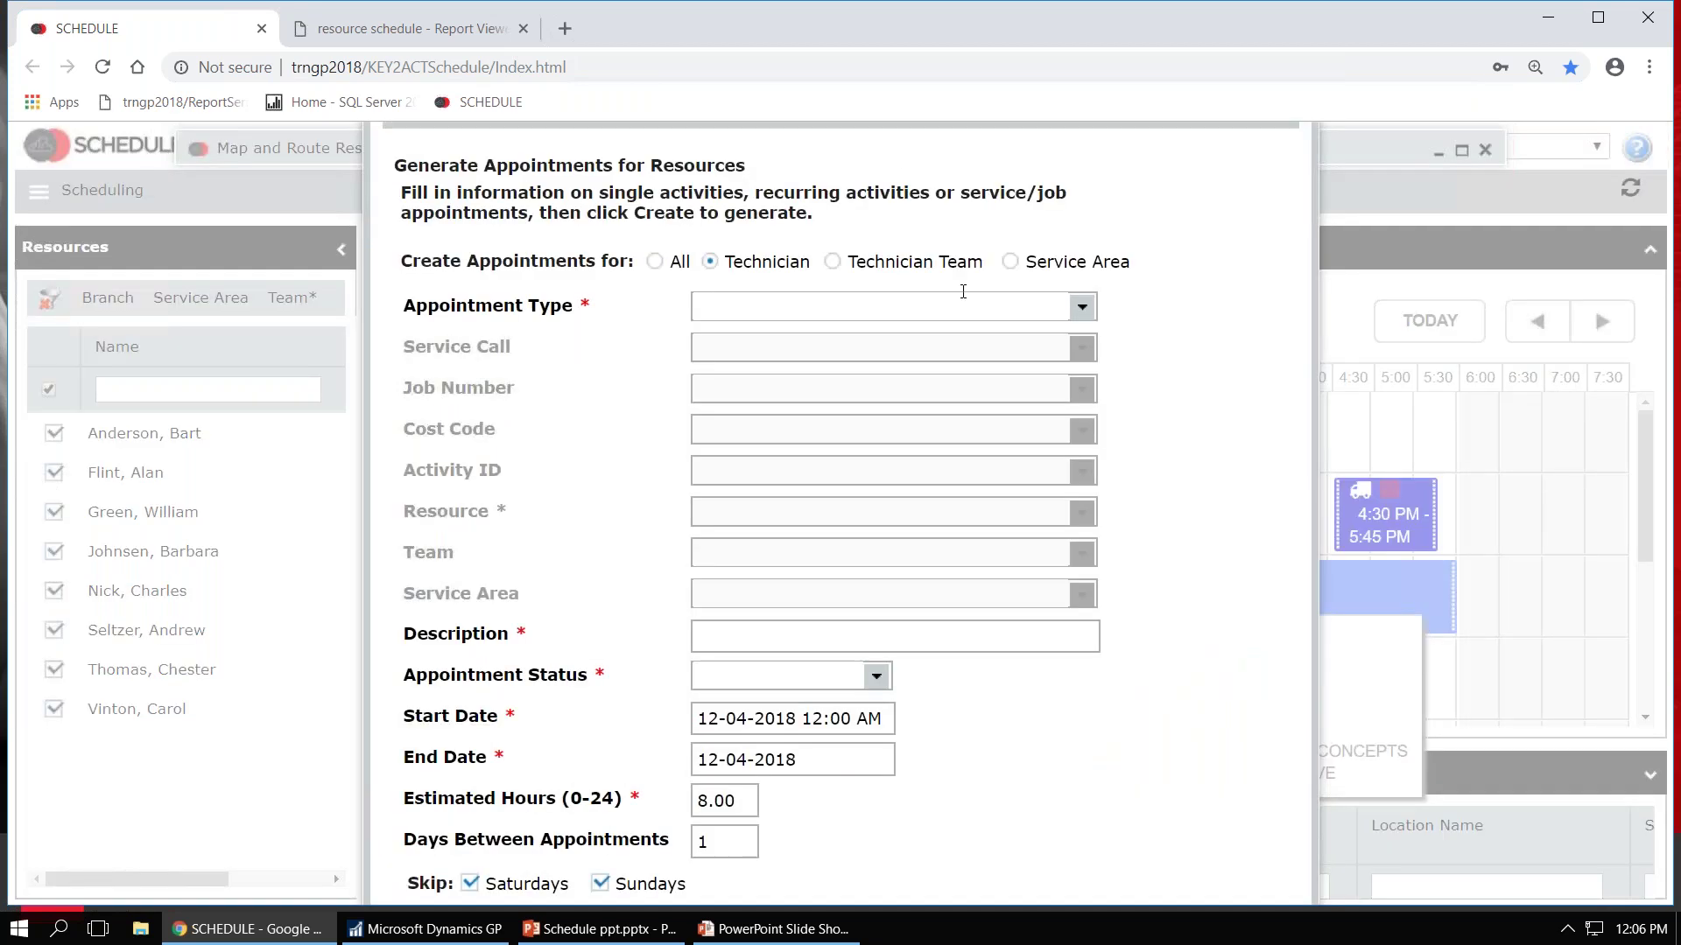
pyautogui.tripleClick(897, 154)
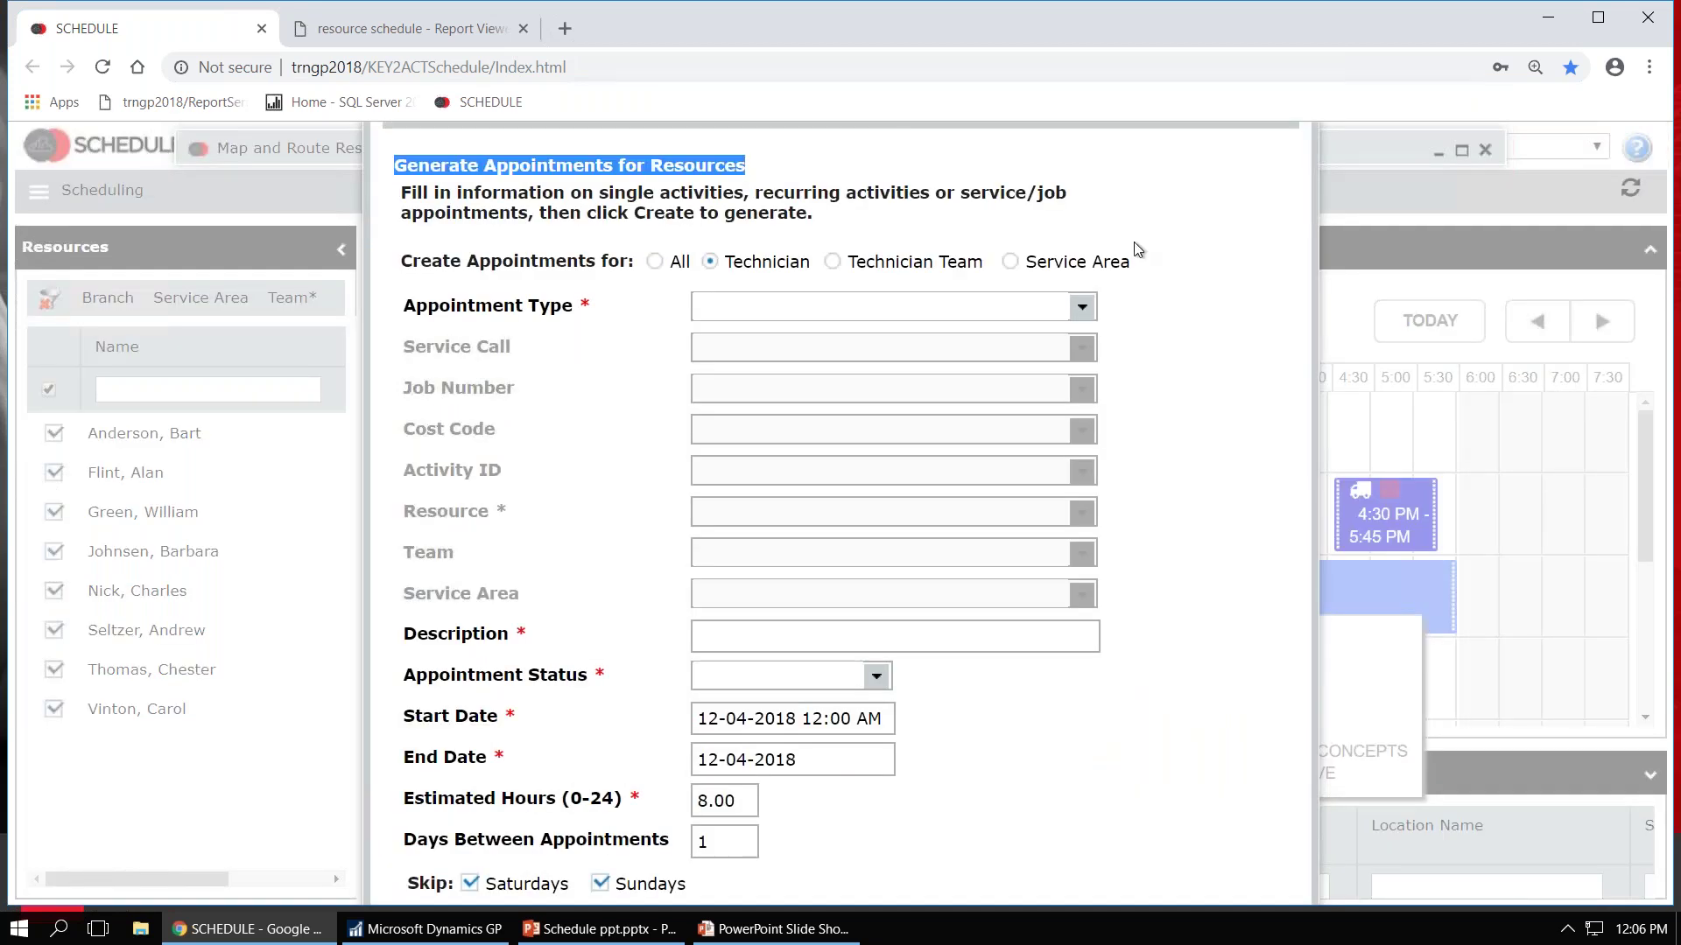
pyautogui.click(1173, 258)
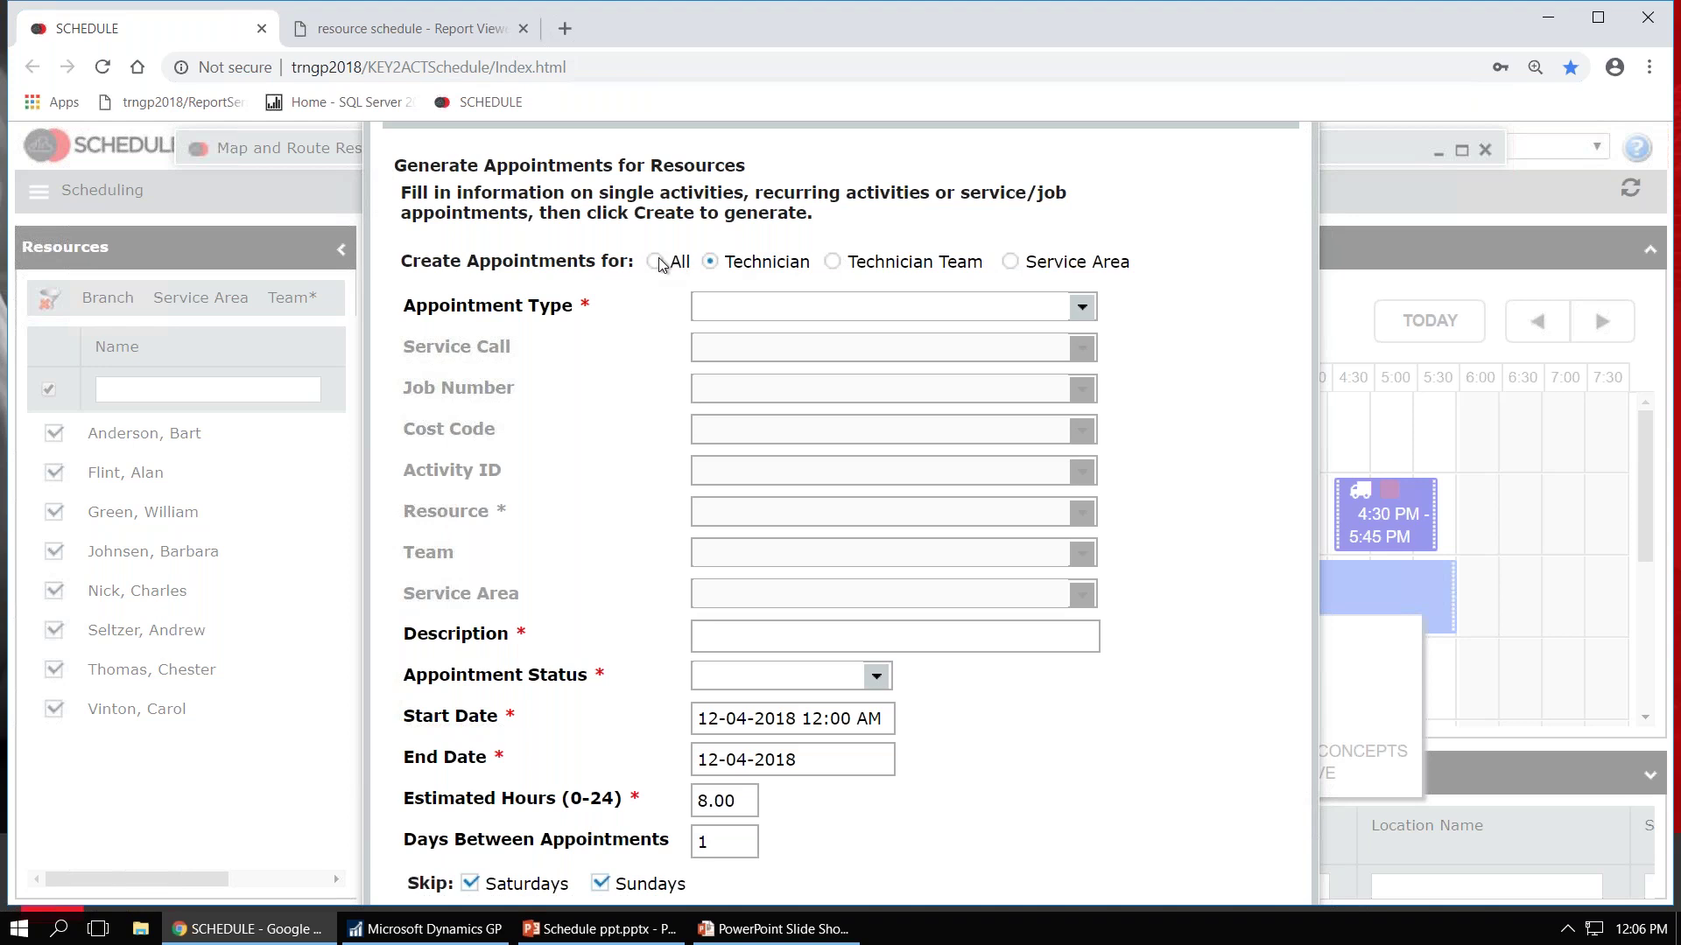
# - Set the appointment type to Service Call and choose the INST AND REPAIR call for Molded Plastic Concepts
pyautogui.click(1072, 306)
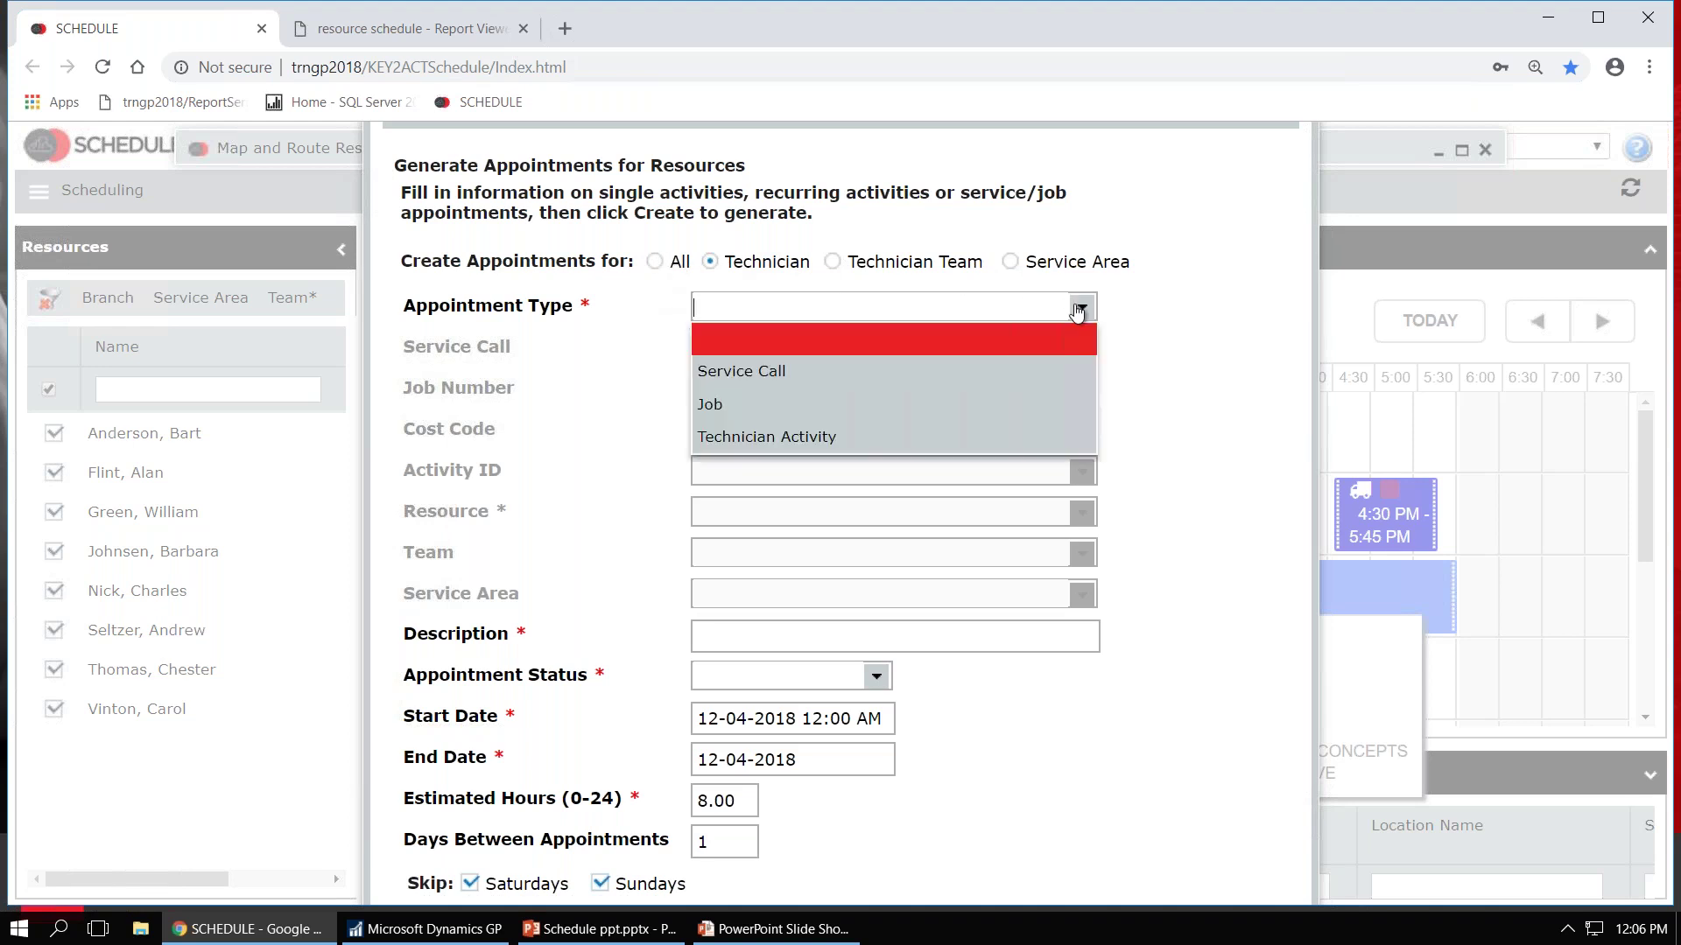
pyautogui.click(732, 372)
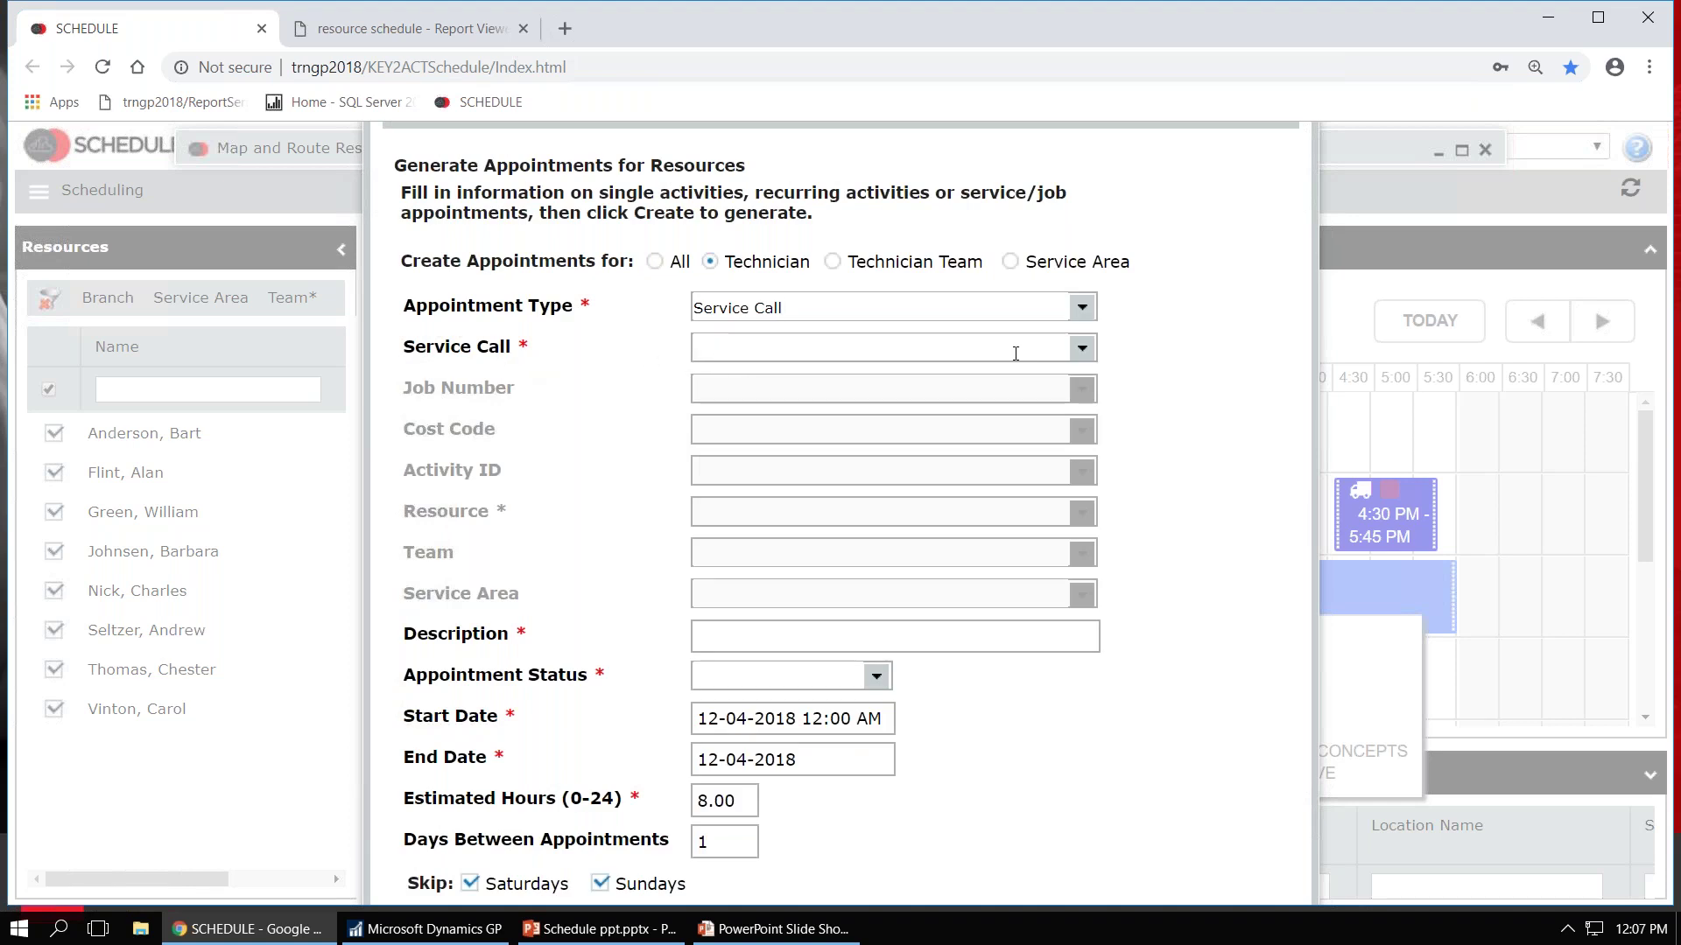
pyautogui.click(1081, 349)
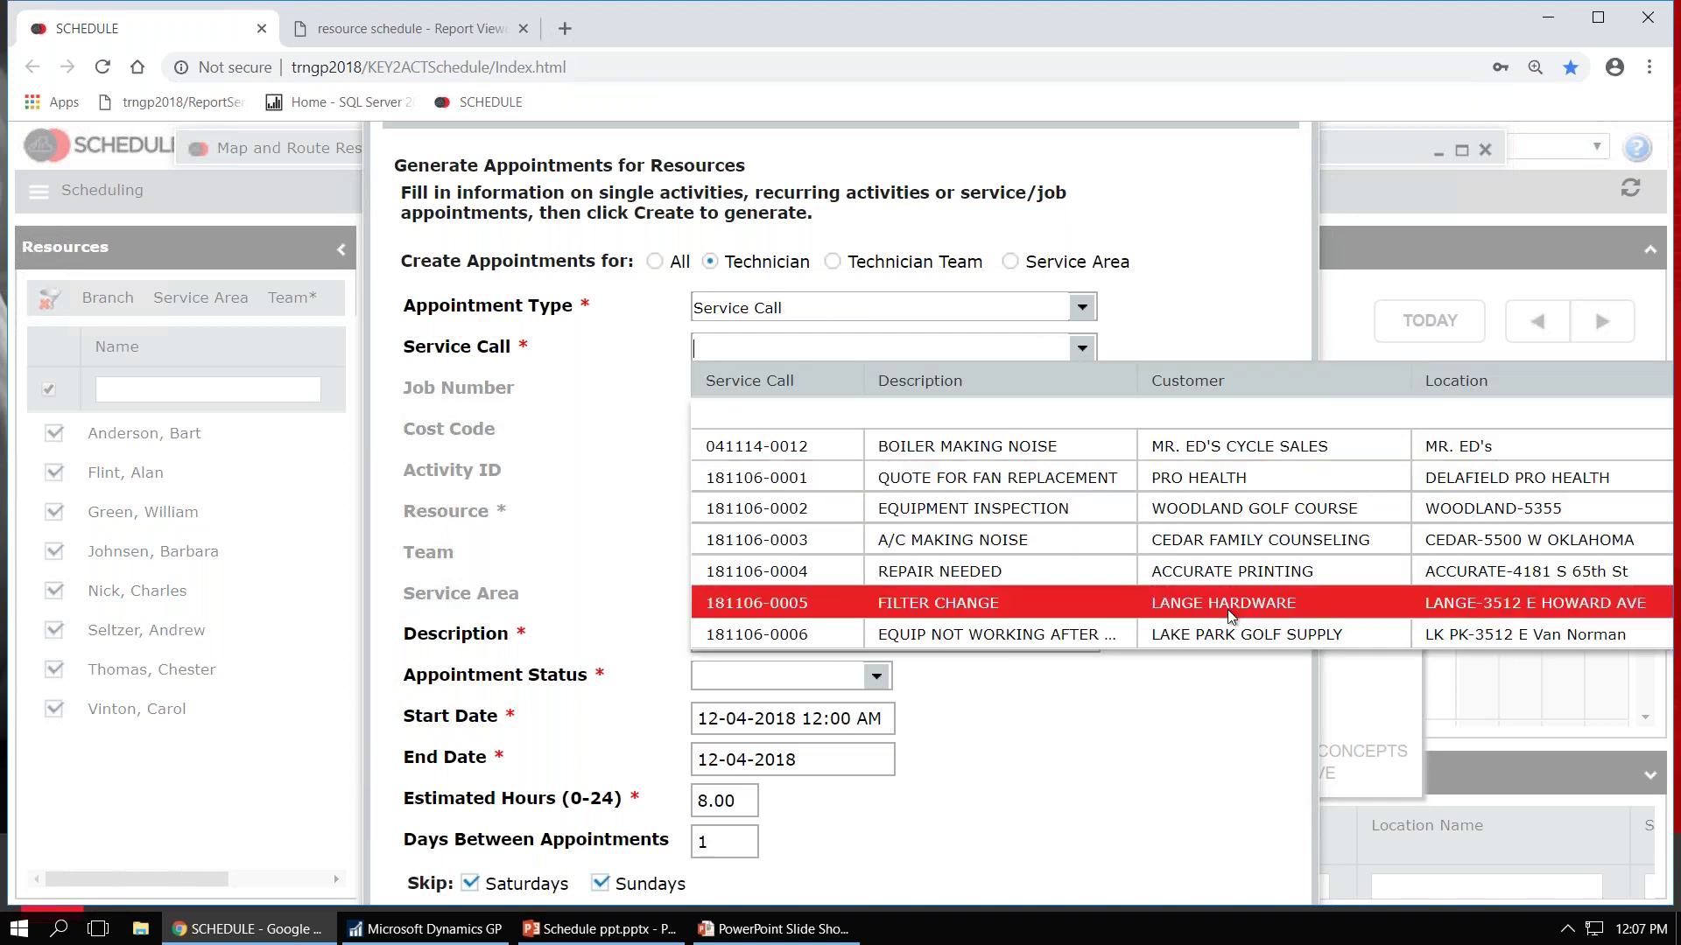
pyautogui.scroll(-3, 1230, 616)
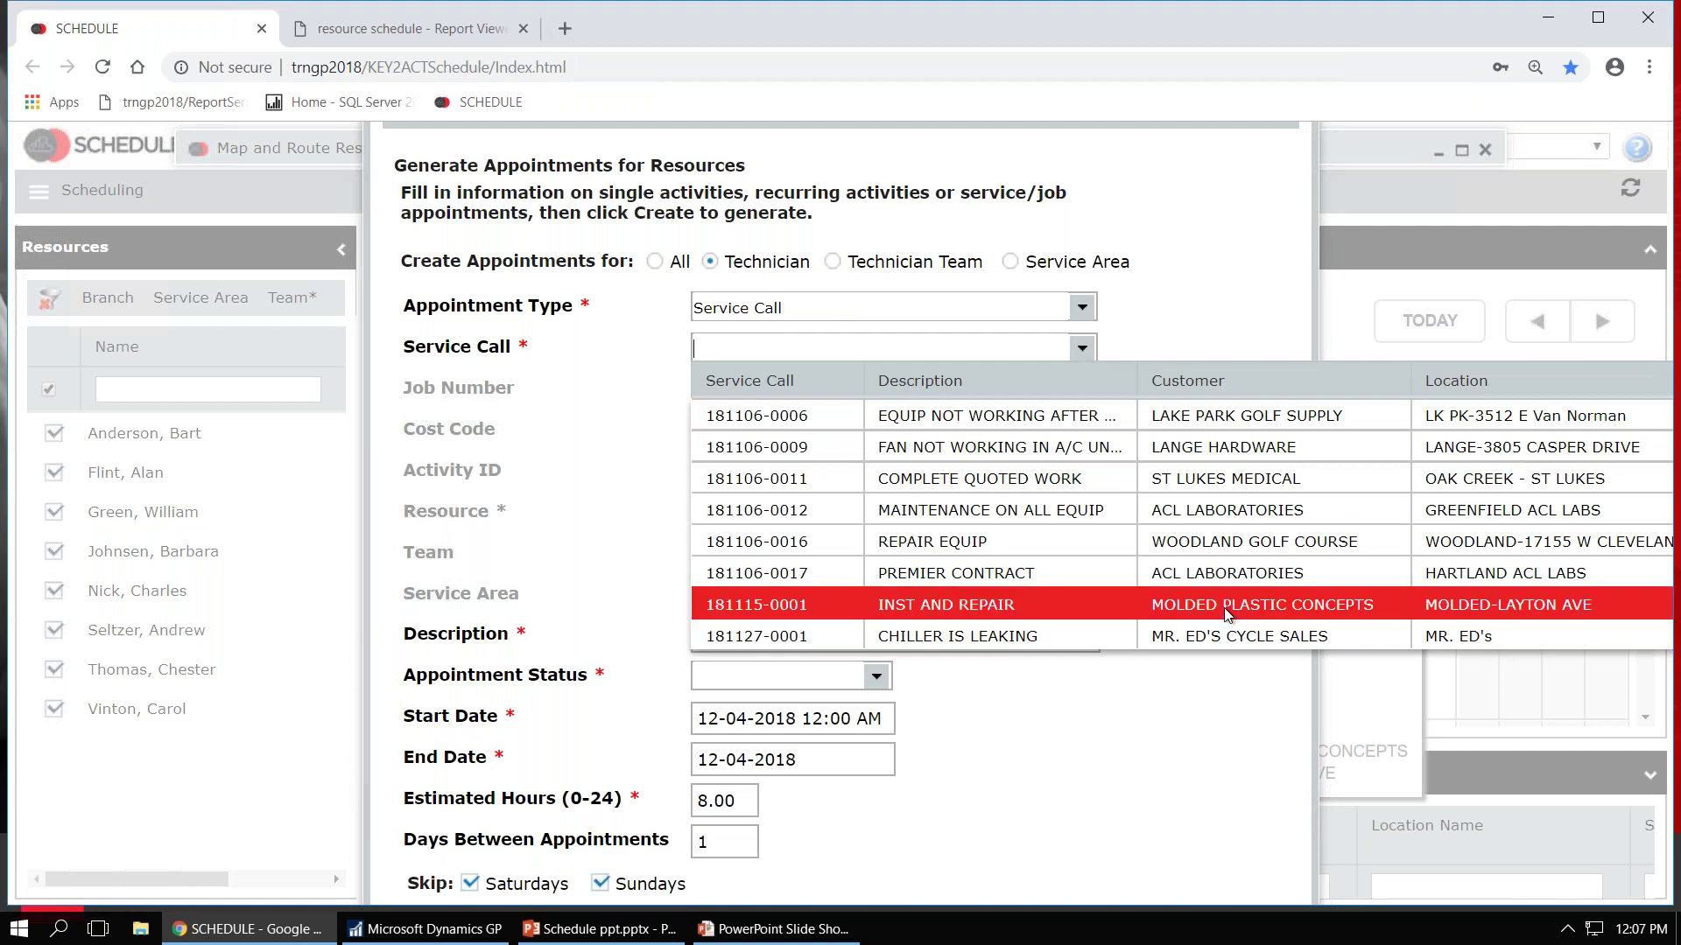
pyautogui.click(1228, 609)
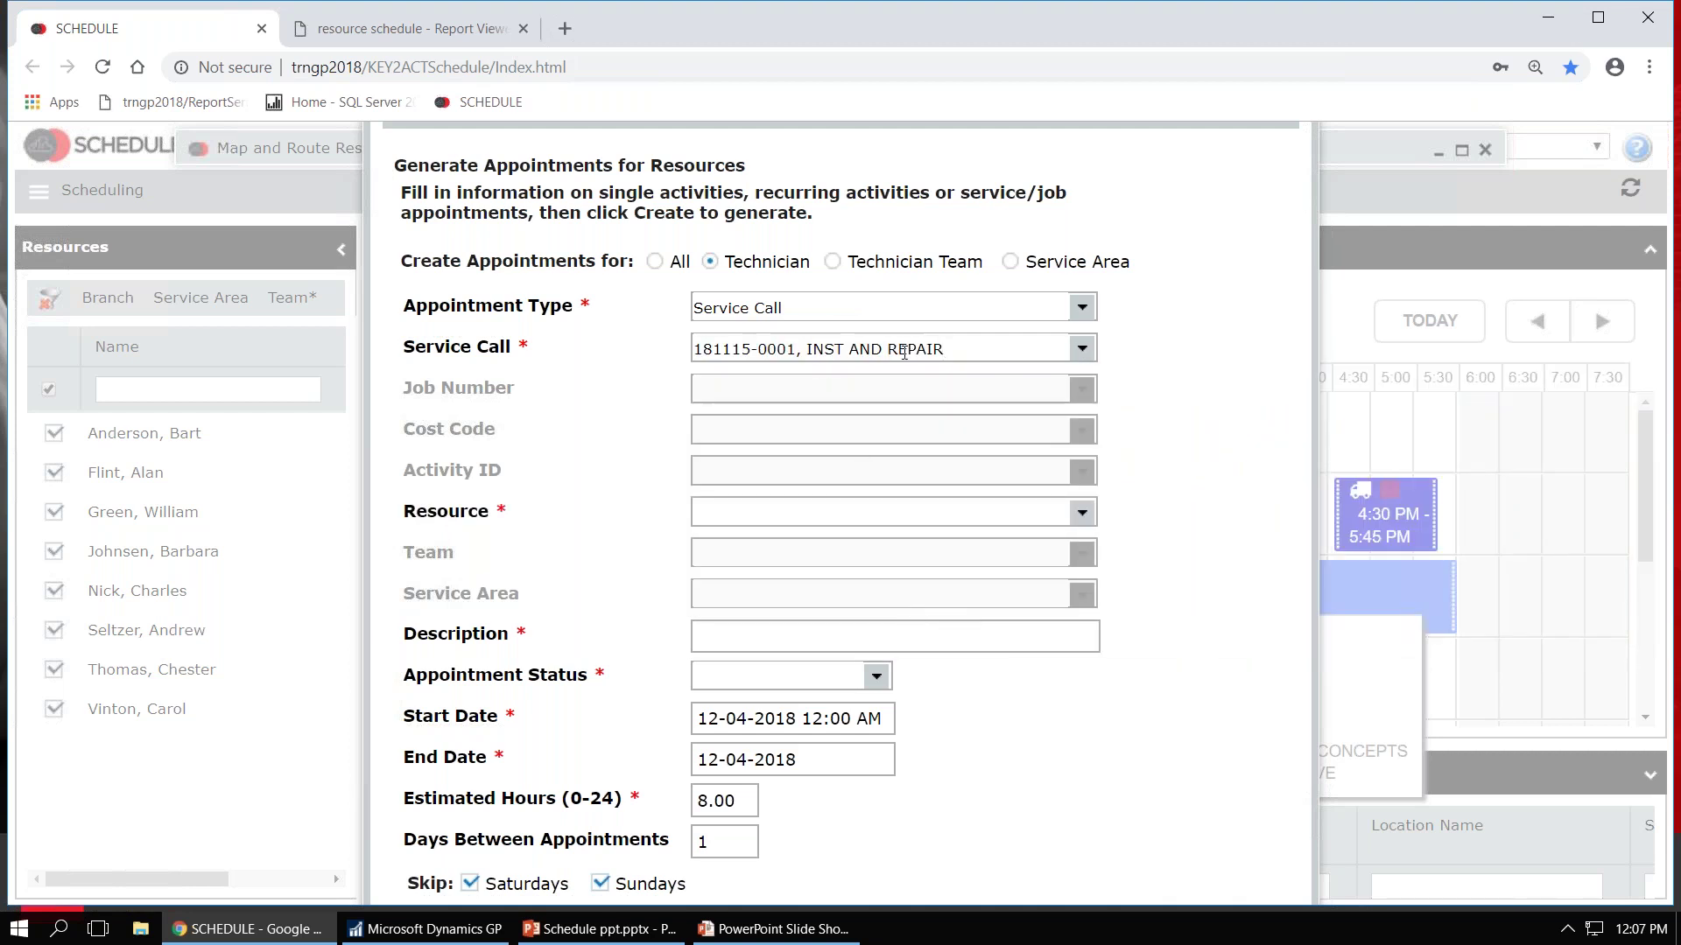
# - Select the fourth listed technician as the resource and enter the description "installation and repairs"
pyautogui.click(723, 517)
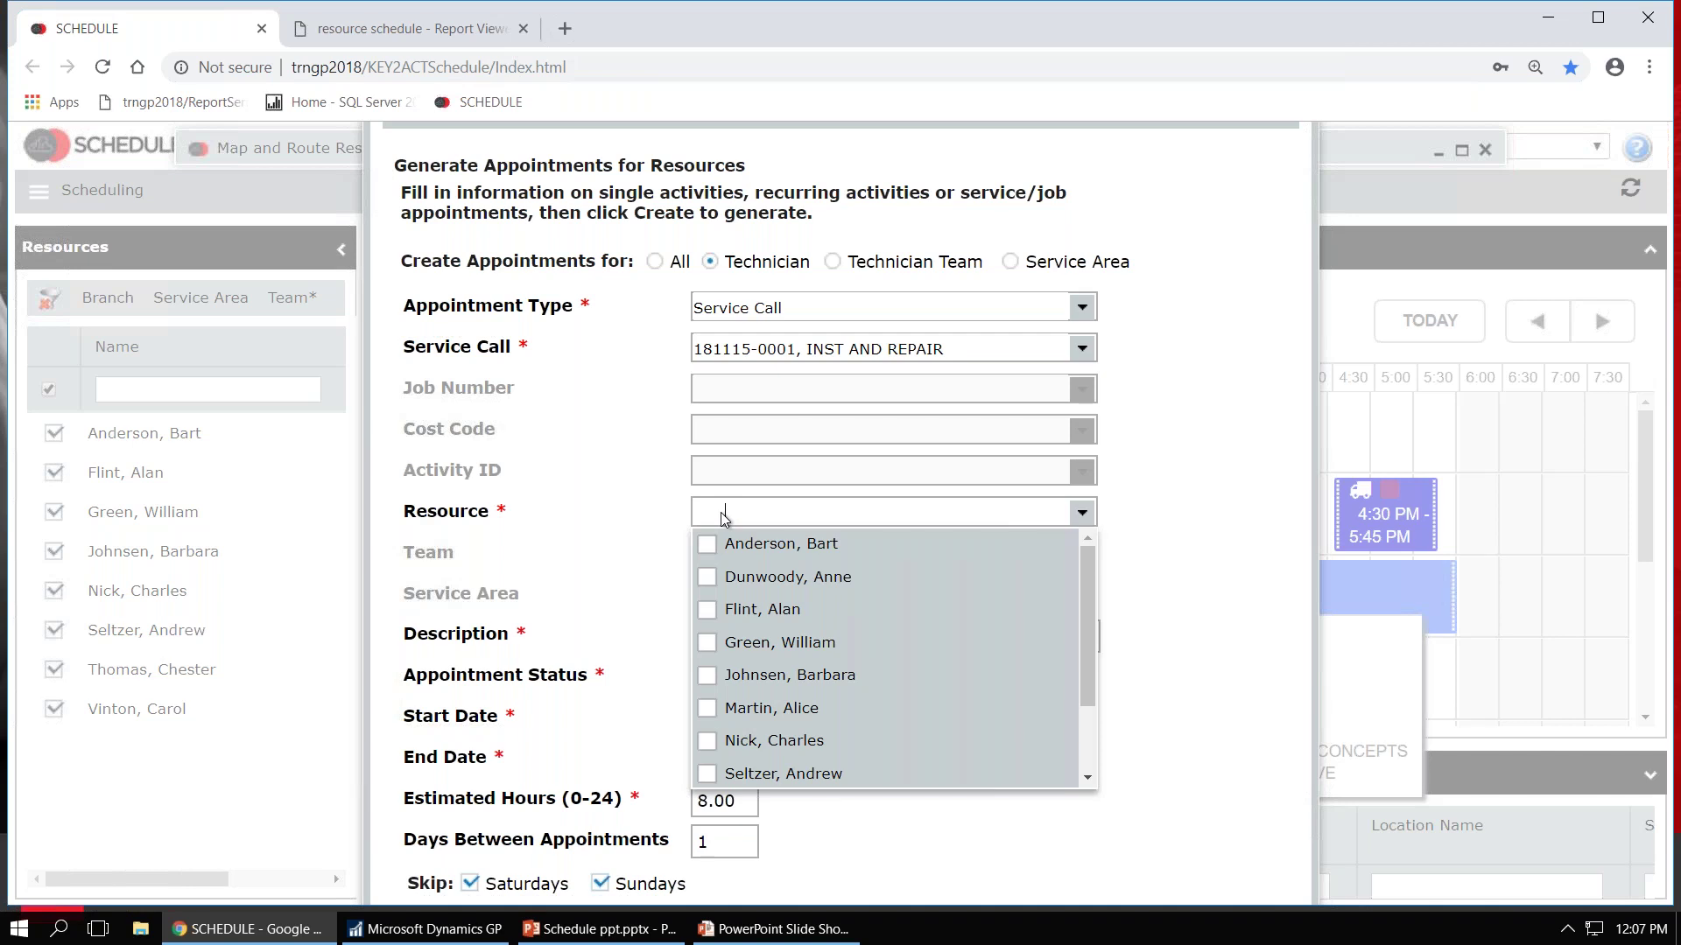
pyautogui.click(706, 643)
pyautogui.click(1193, 696)
pyautogui.click(784, 638)
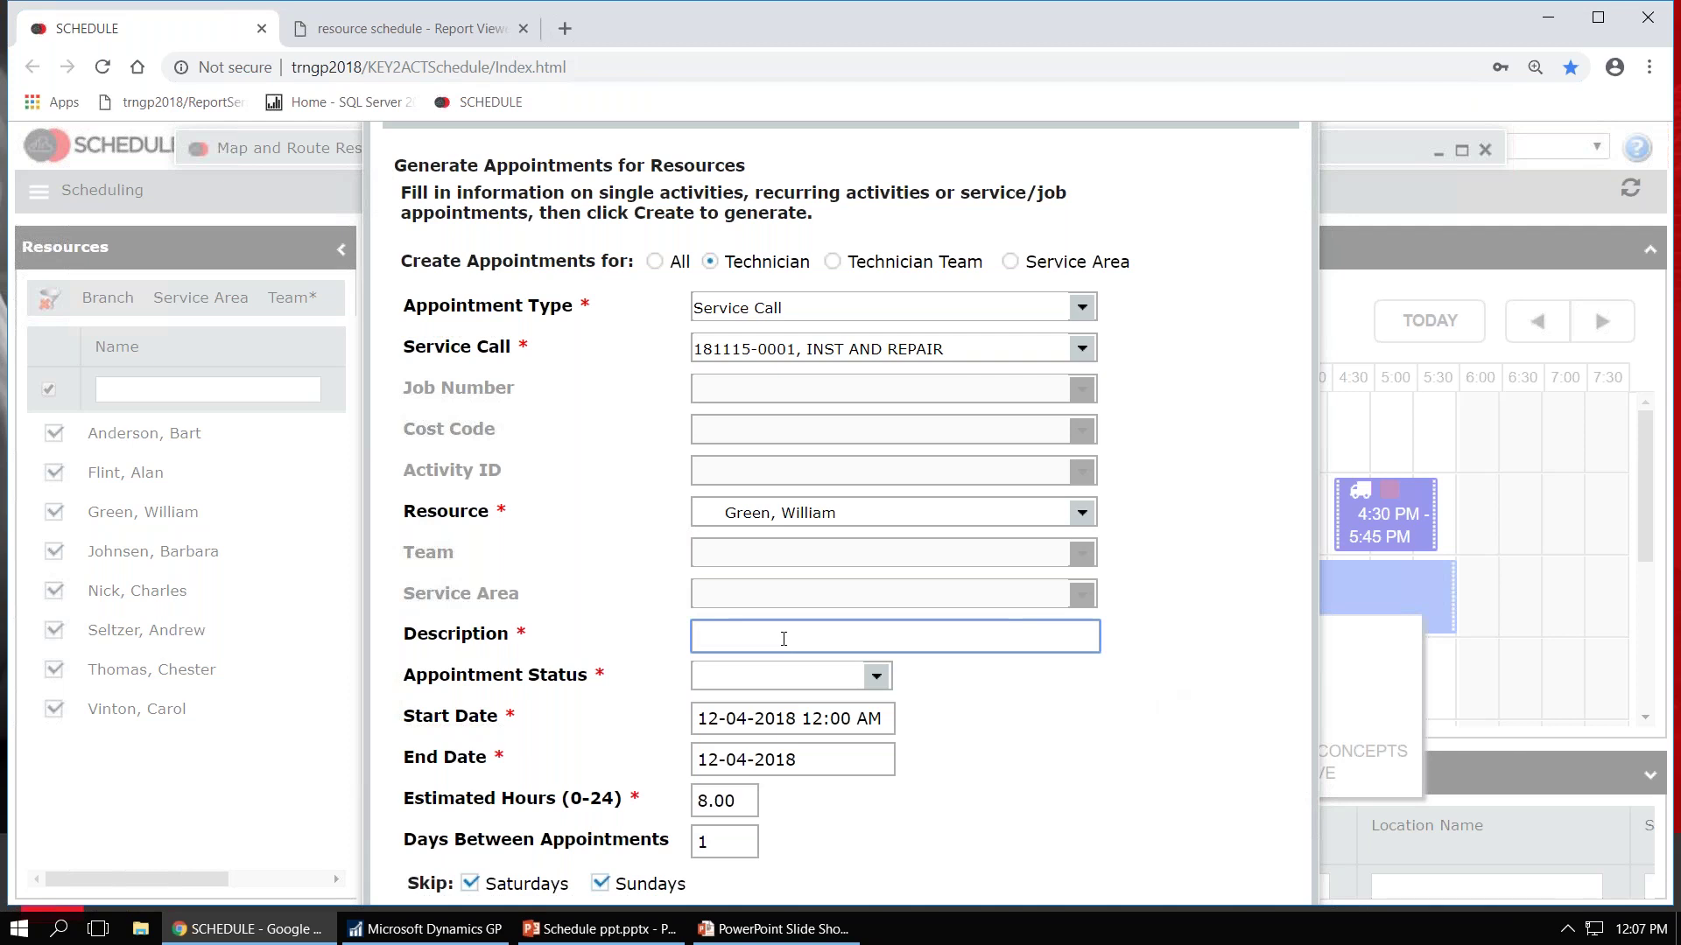
pyautogui.write('installation and repairs')
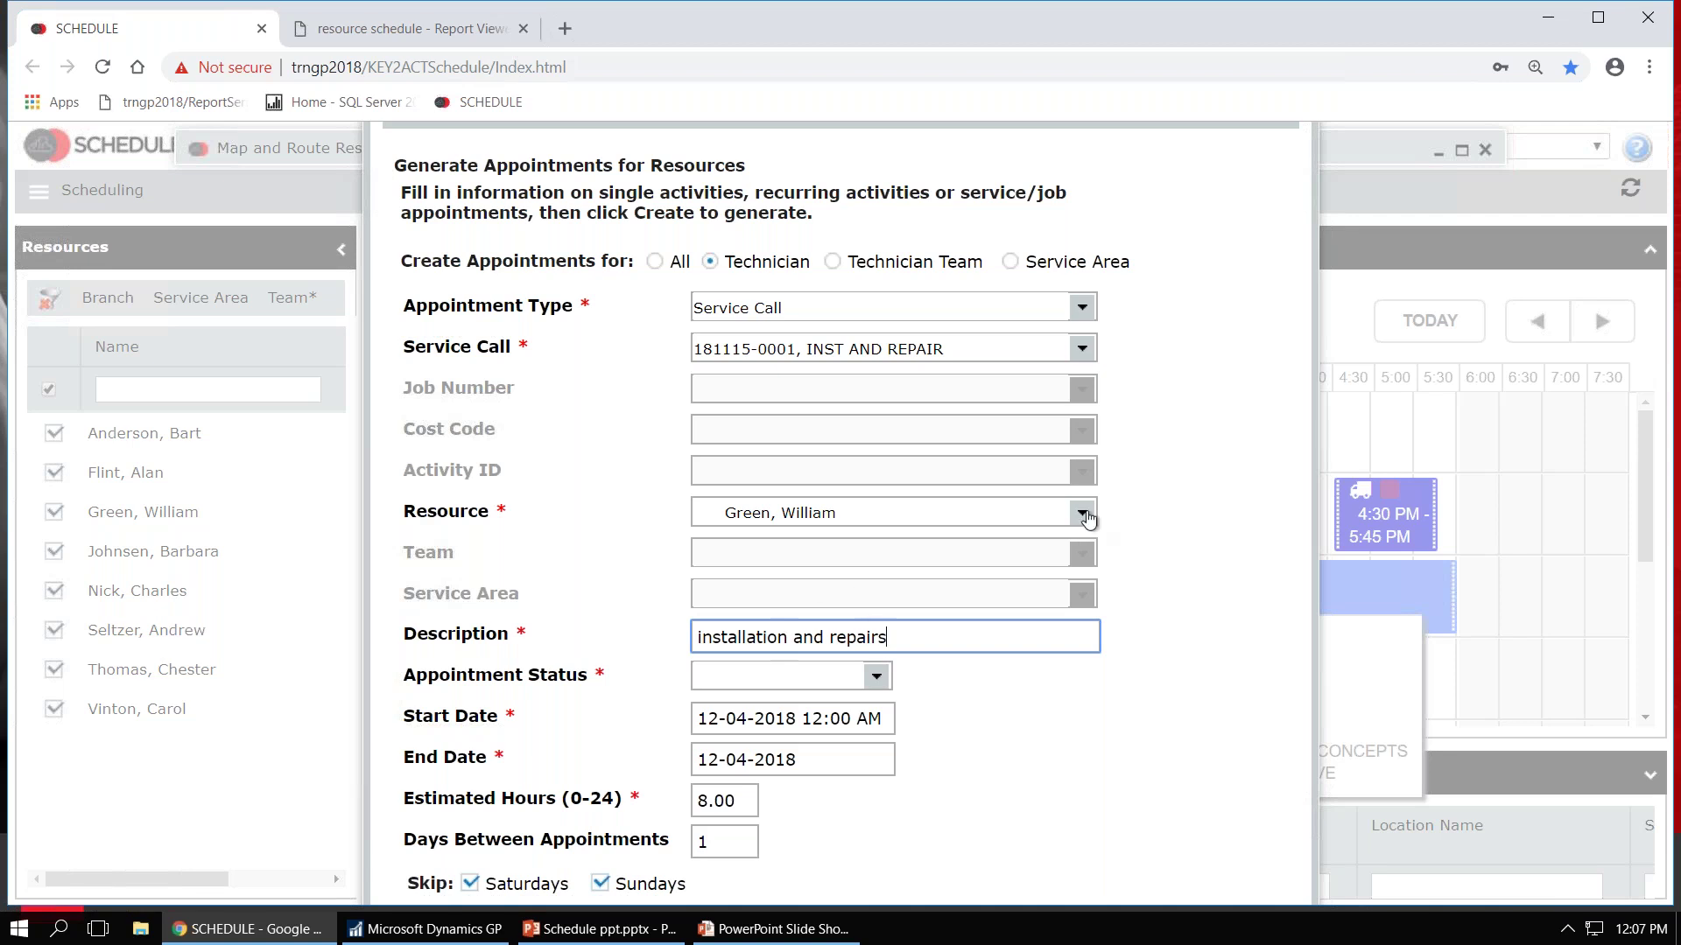
pyautogui.click(1082, 513)
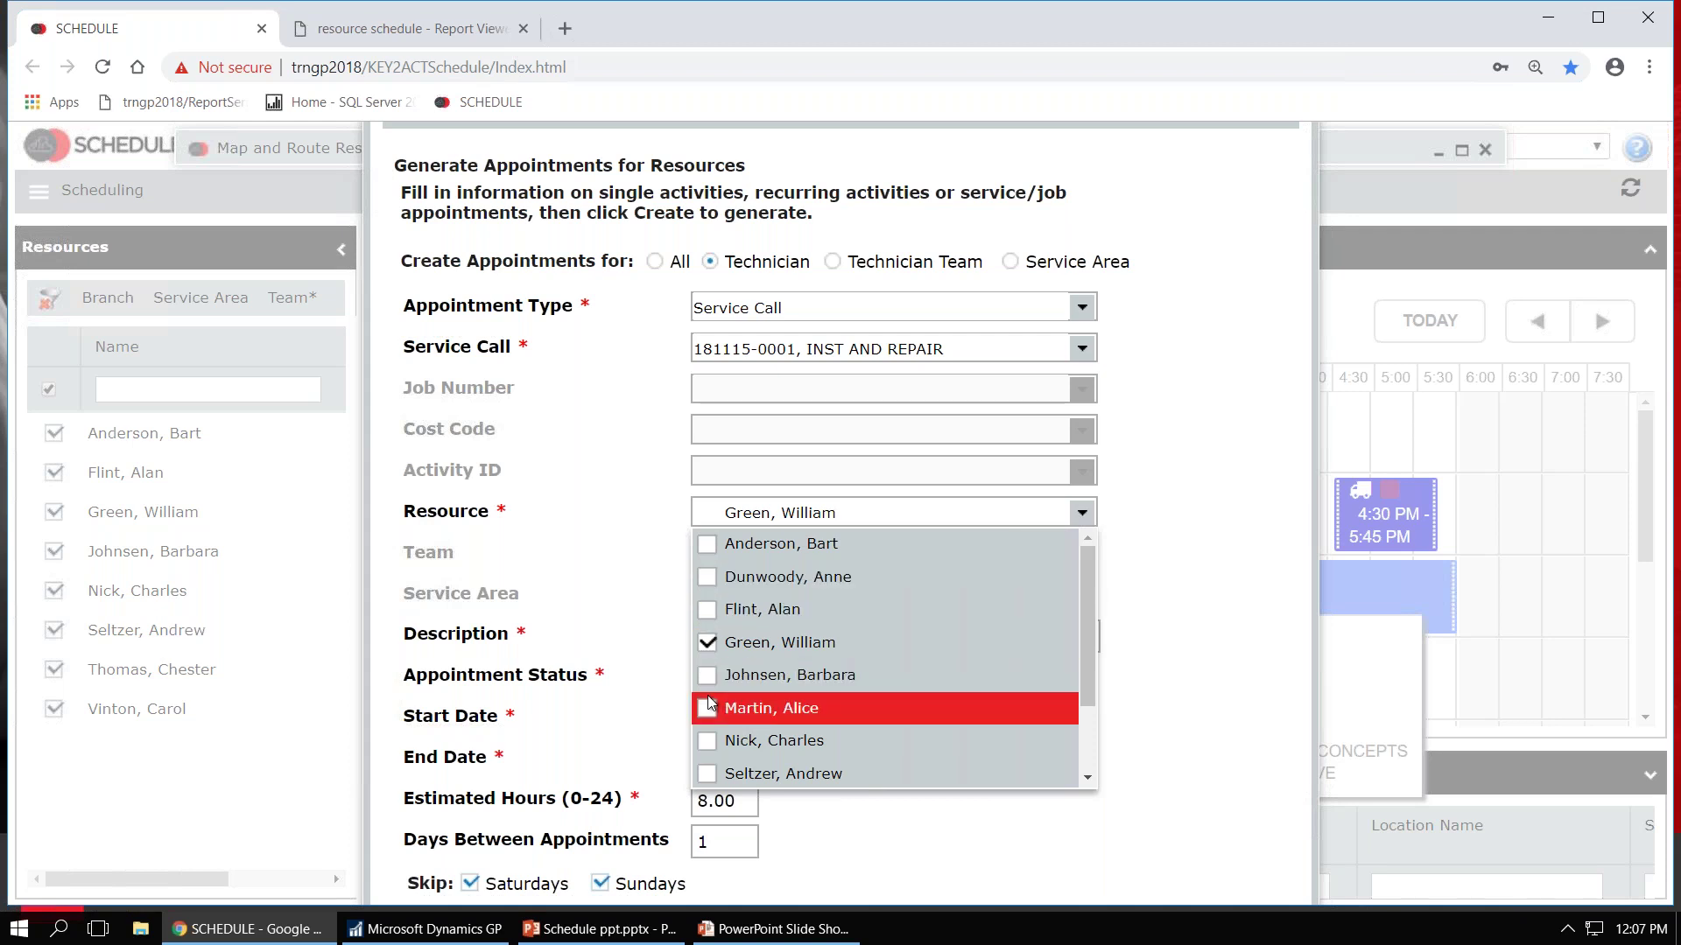
pyautogui.click(1241, 412)
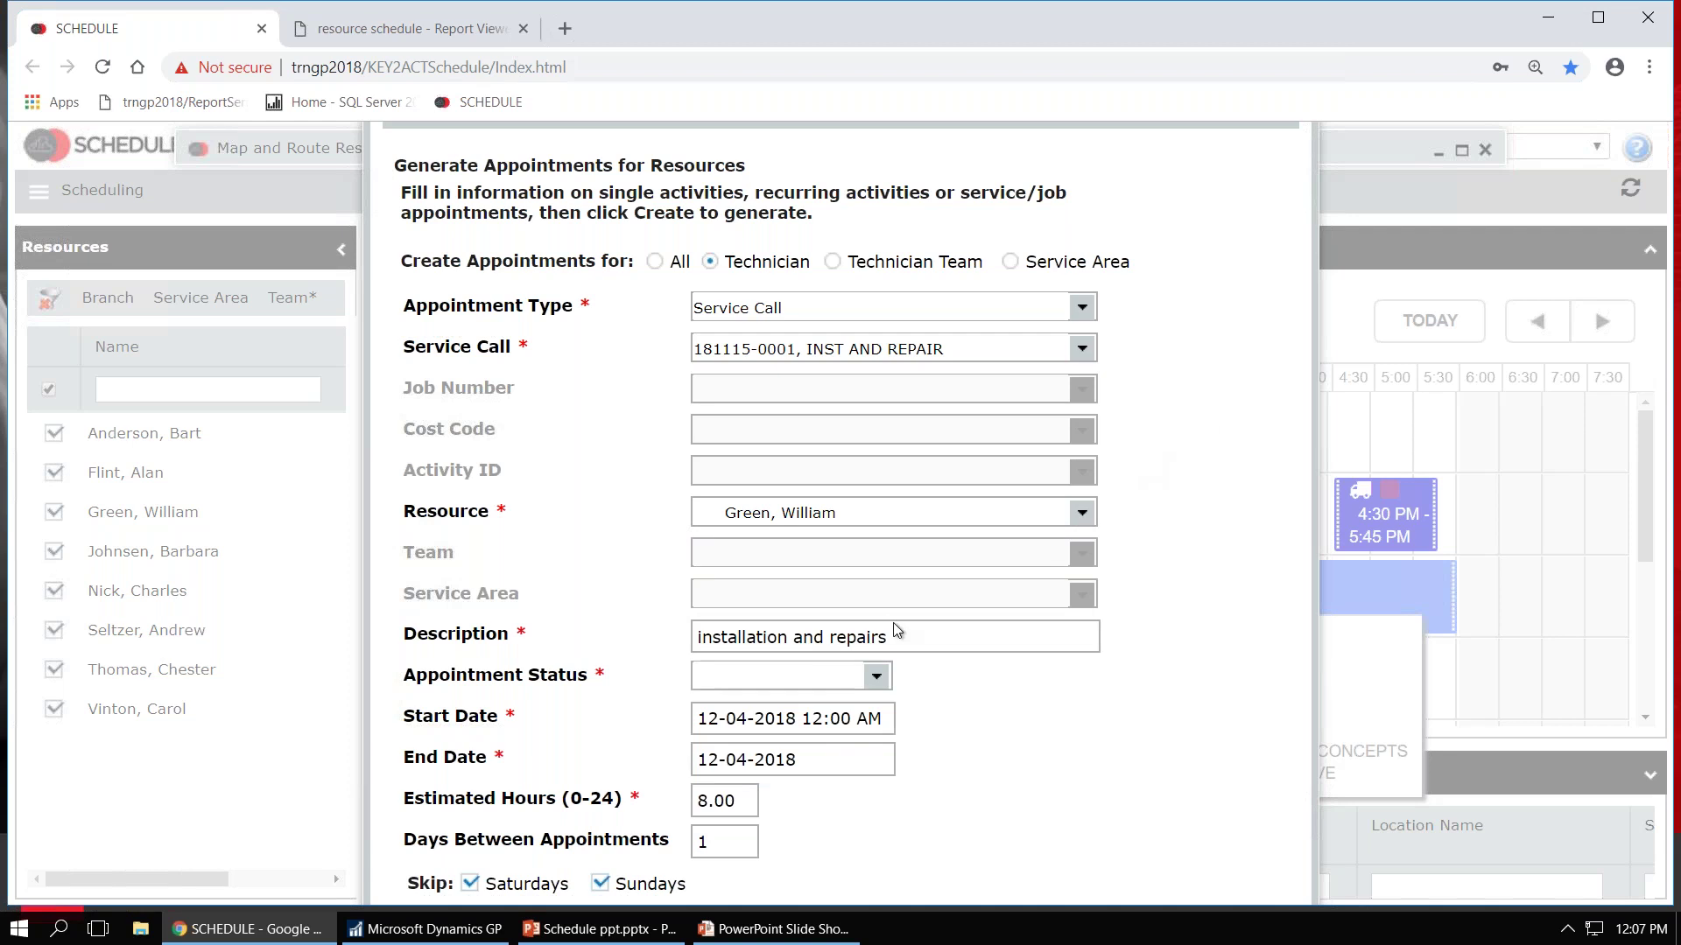
# - Set the appointment status to OPEN and the start to 12-05-2018 at 7:00 AM
pyautogui.click(879, 677)
pyautogui.click(742, 872)
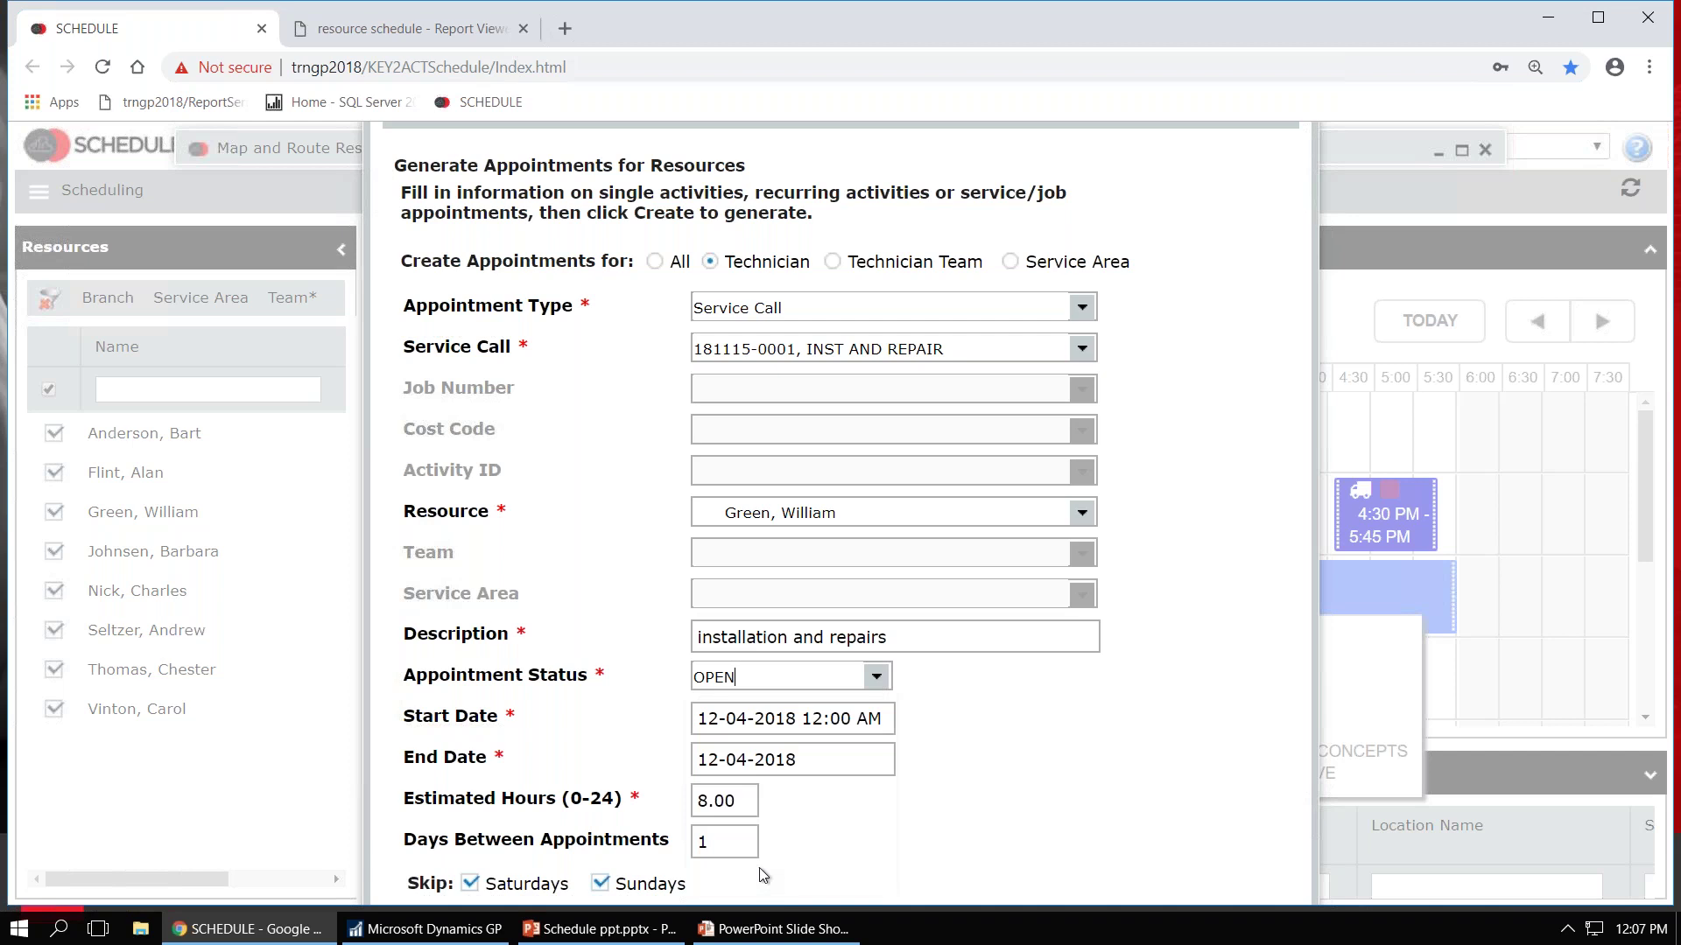
pyautogui.click(756, 726)
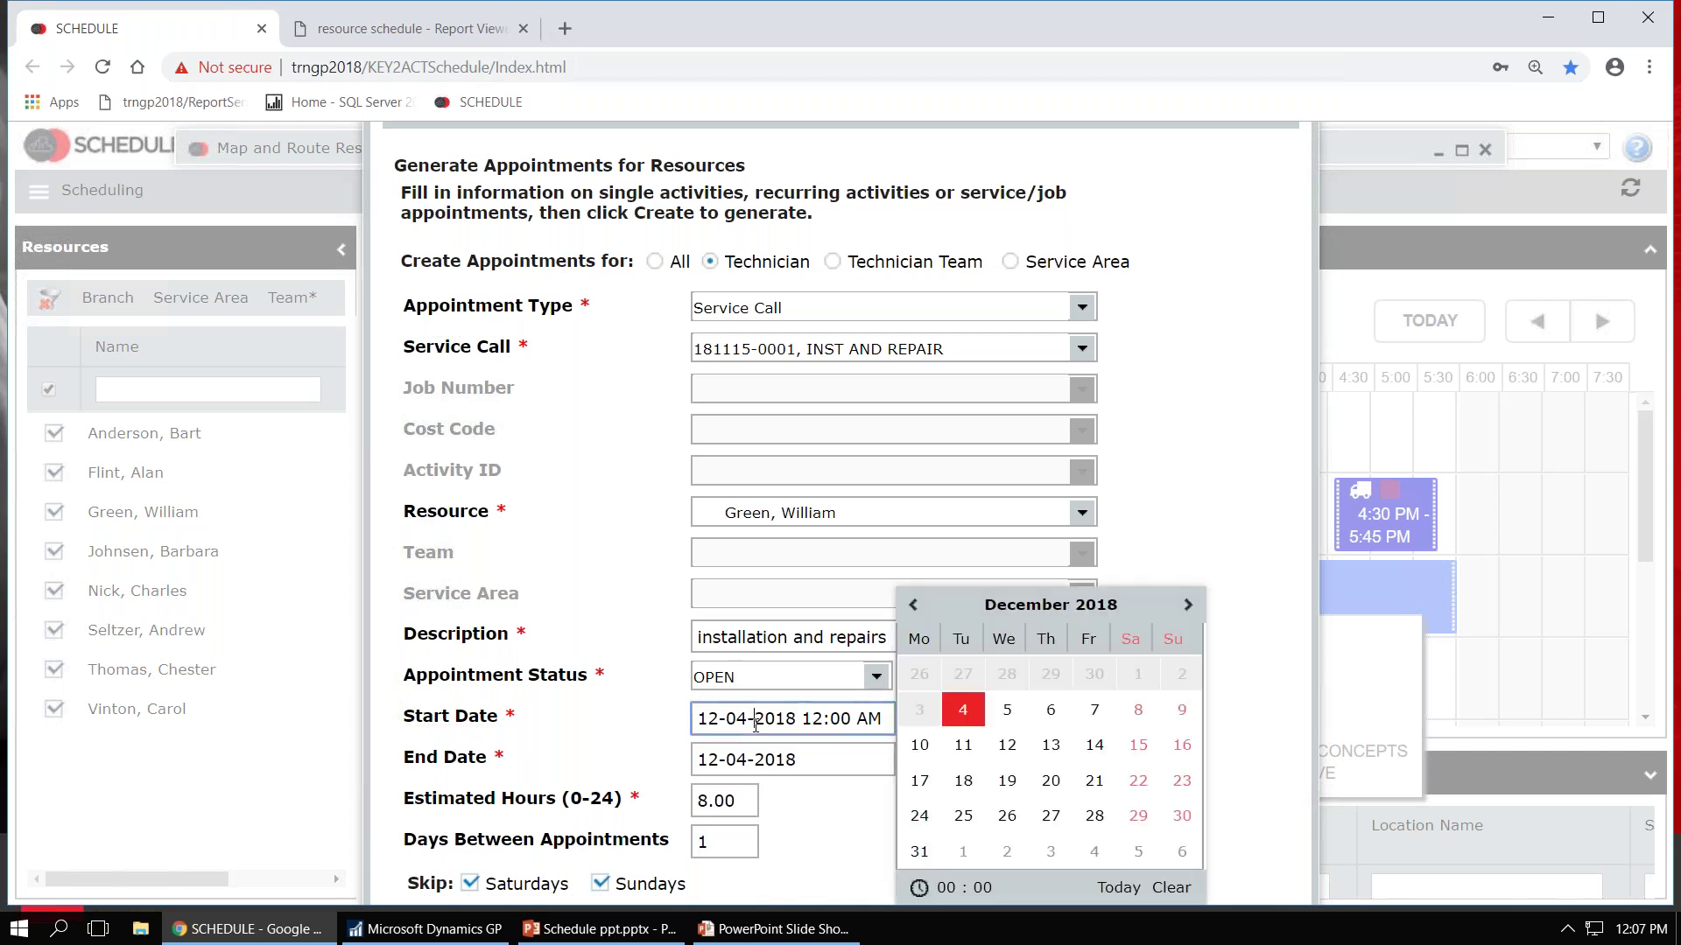
pyautogui.click(1011, 715)
pyautogui.click(828, 718)
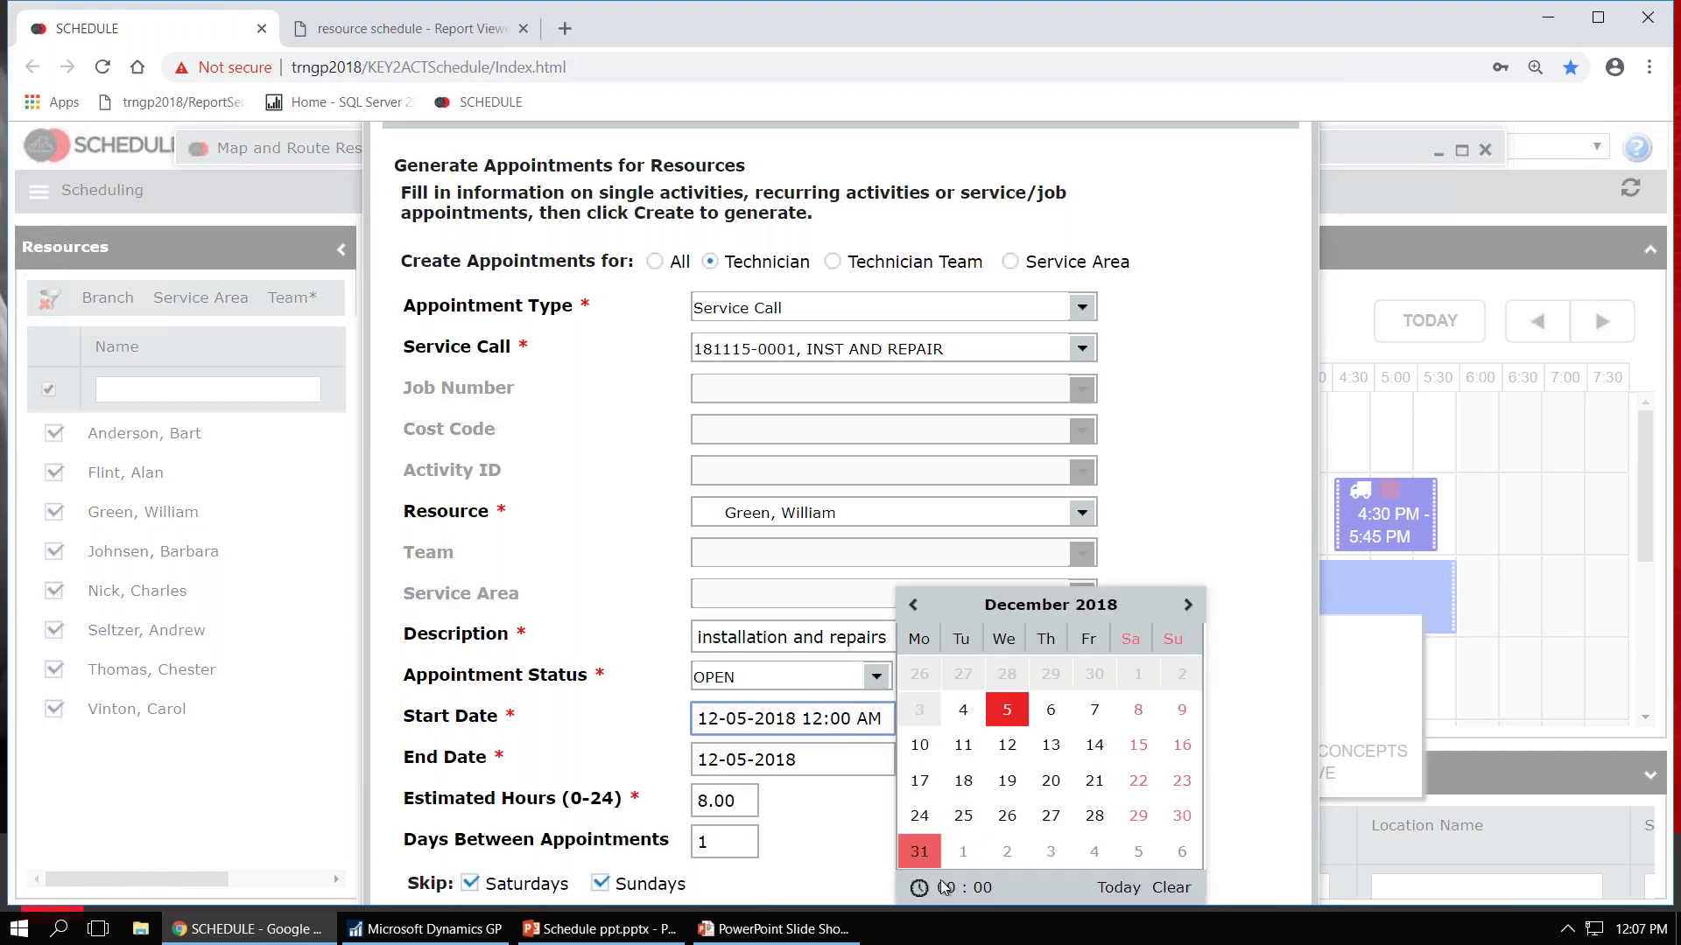
pyautogui.click(947, 887)
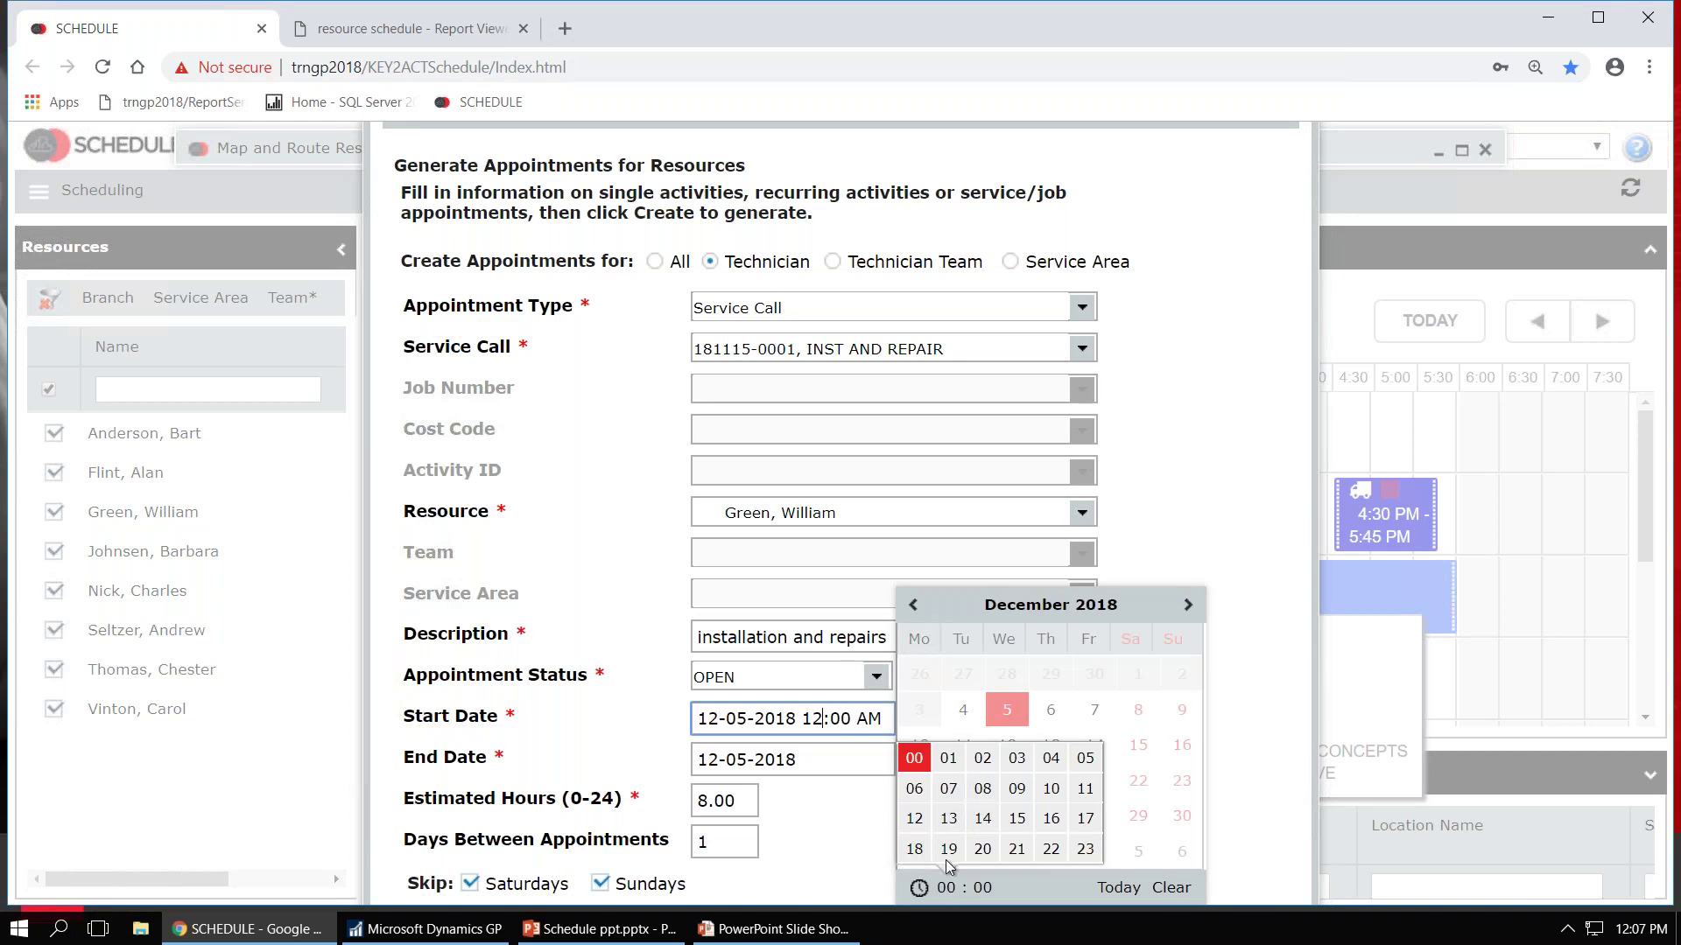
pyautogui.click(951, 799)
pyautogui.click(1250, 803)
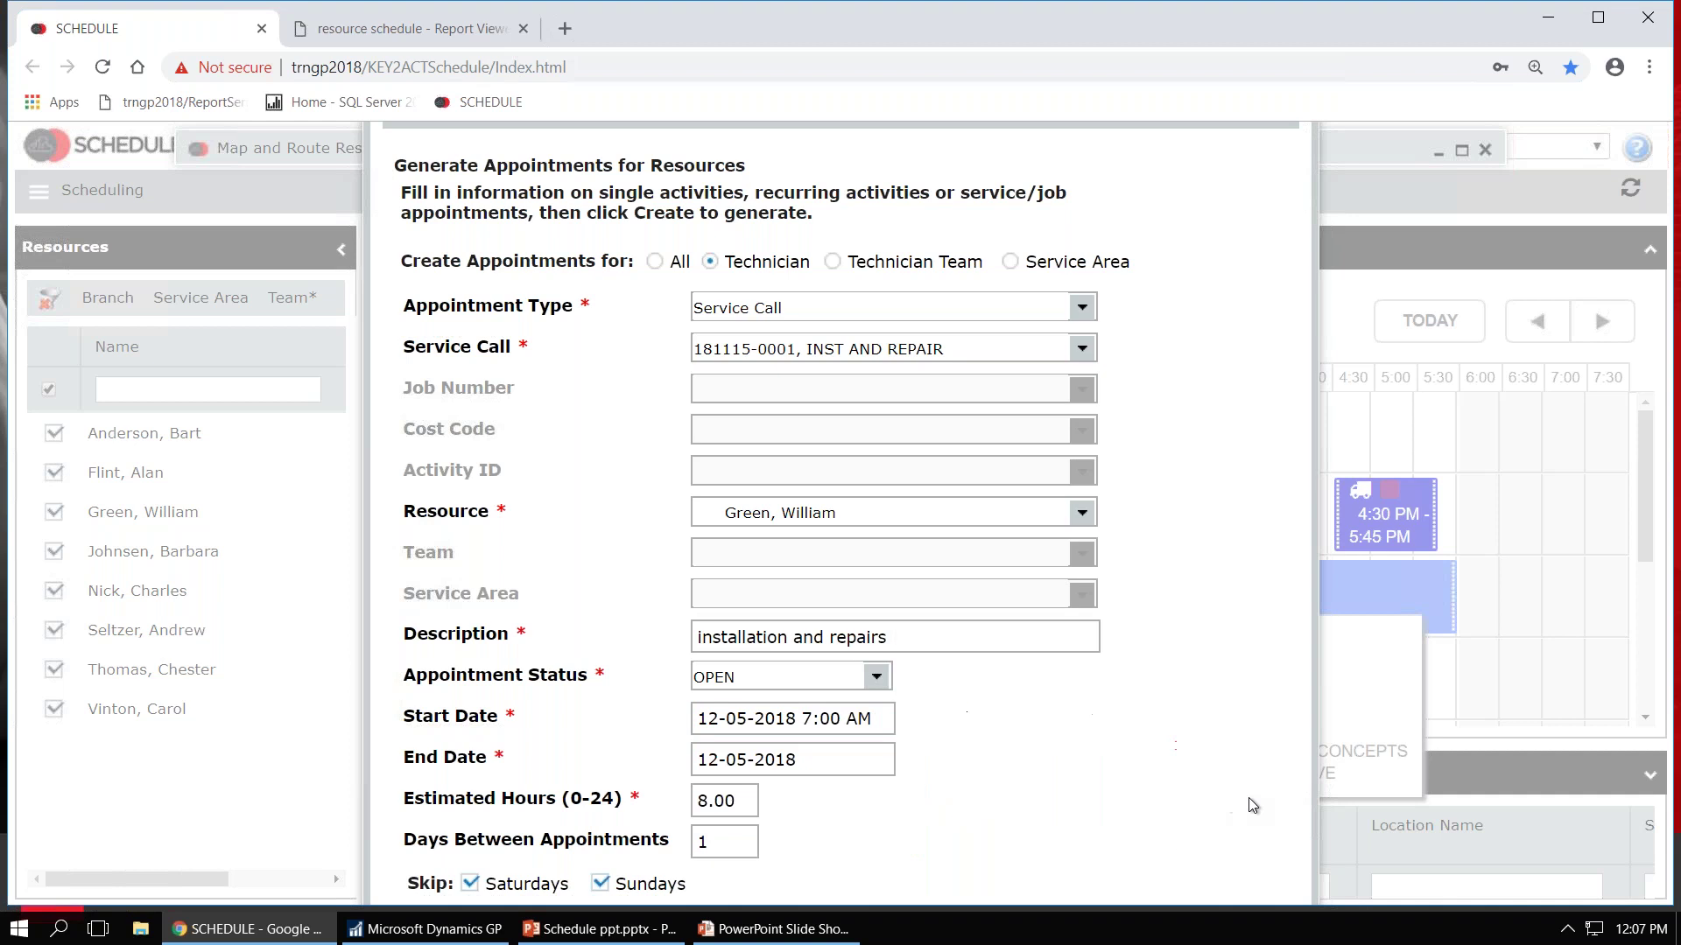
# - Set the end date to 12-10-2018 and keep 8.00 as the estimated hours
pyautogui.click(741, 762)
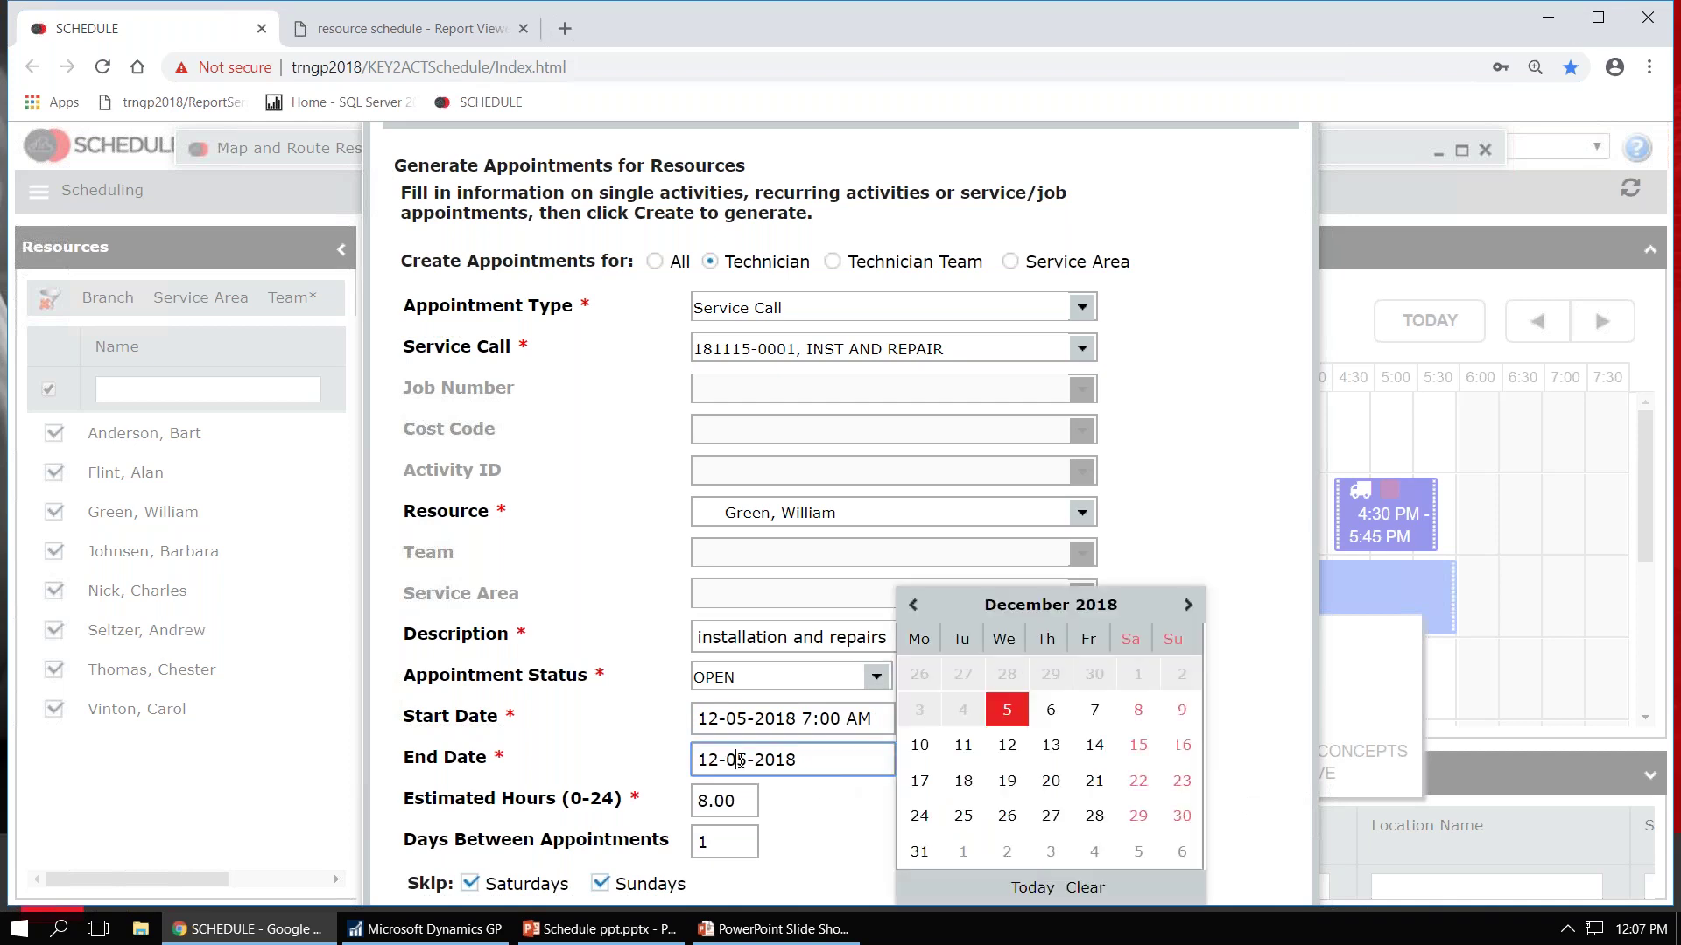
pyautogui.click(921, 749)
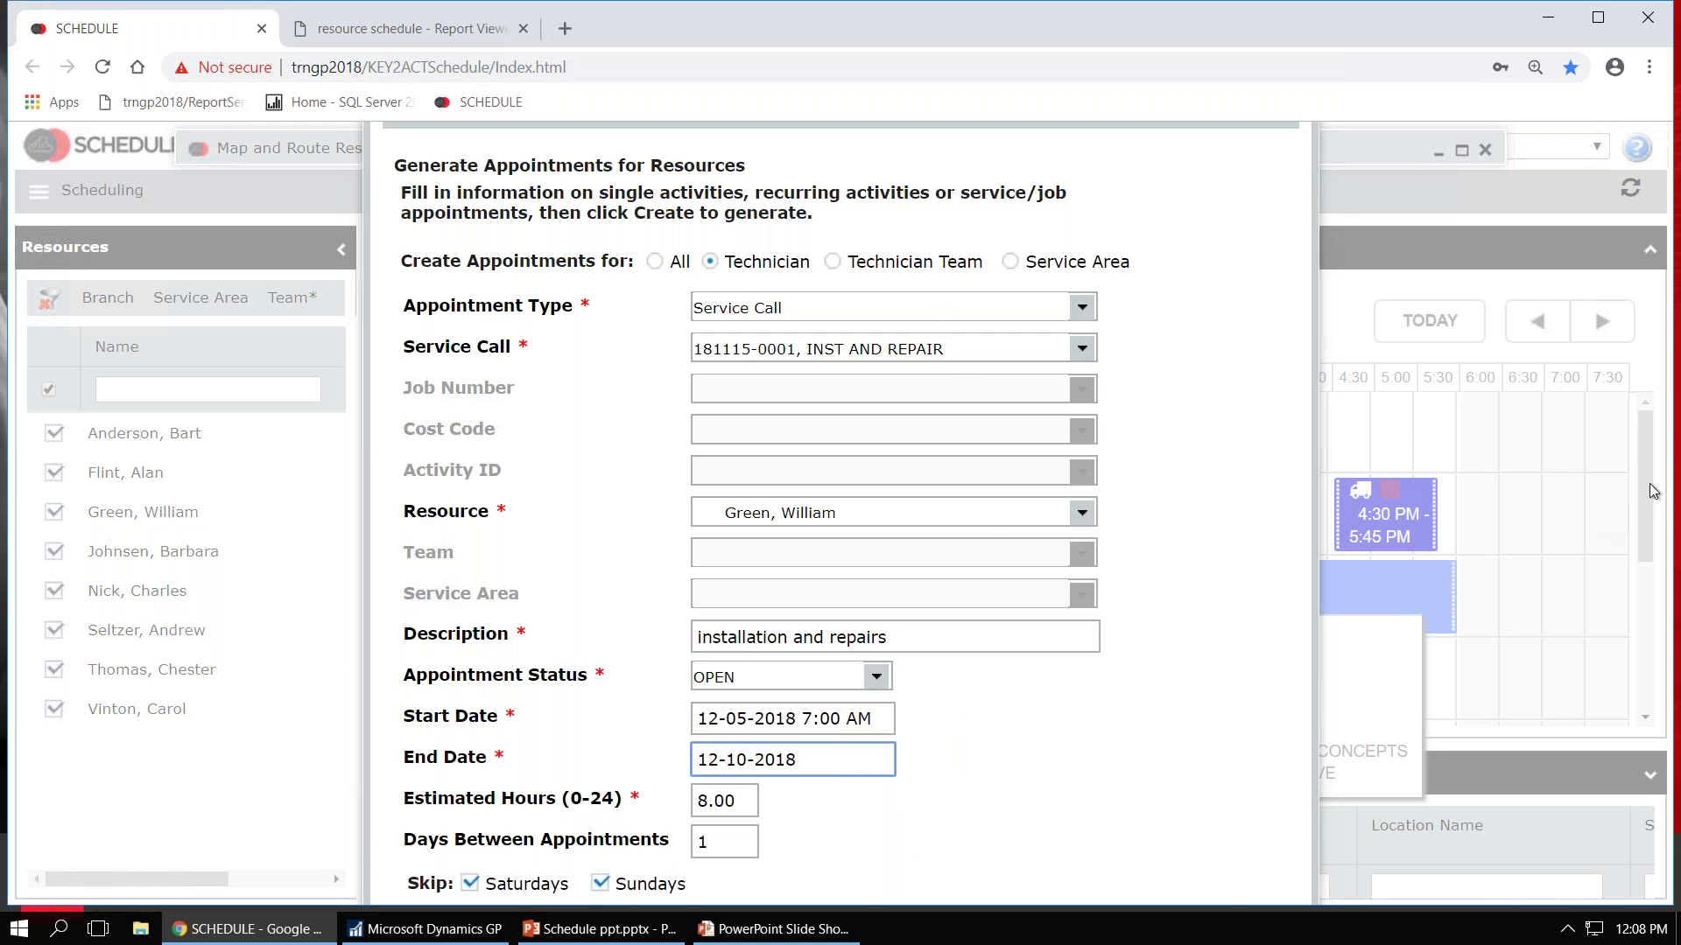
pyautogui.press('Tab')
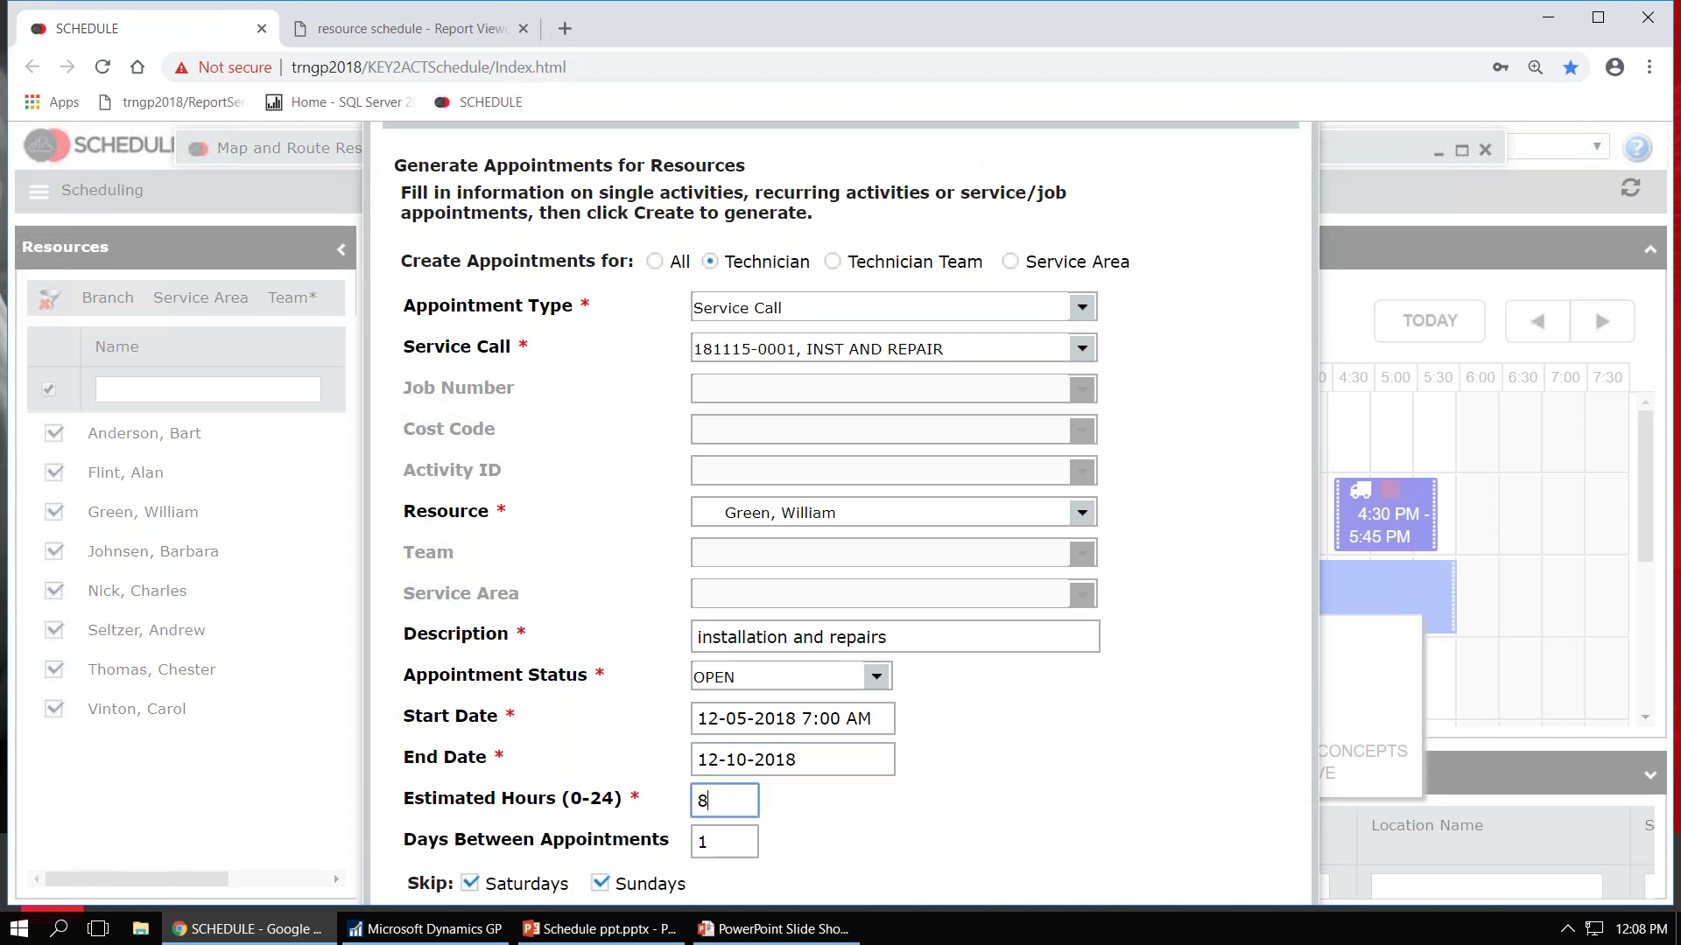
pyautogui.press('Tab')
pyautogui.click(1548, 16)
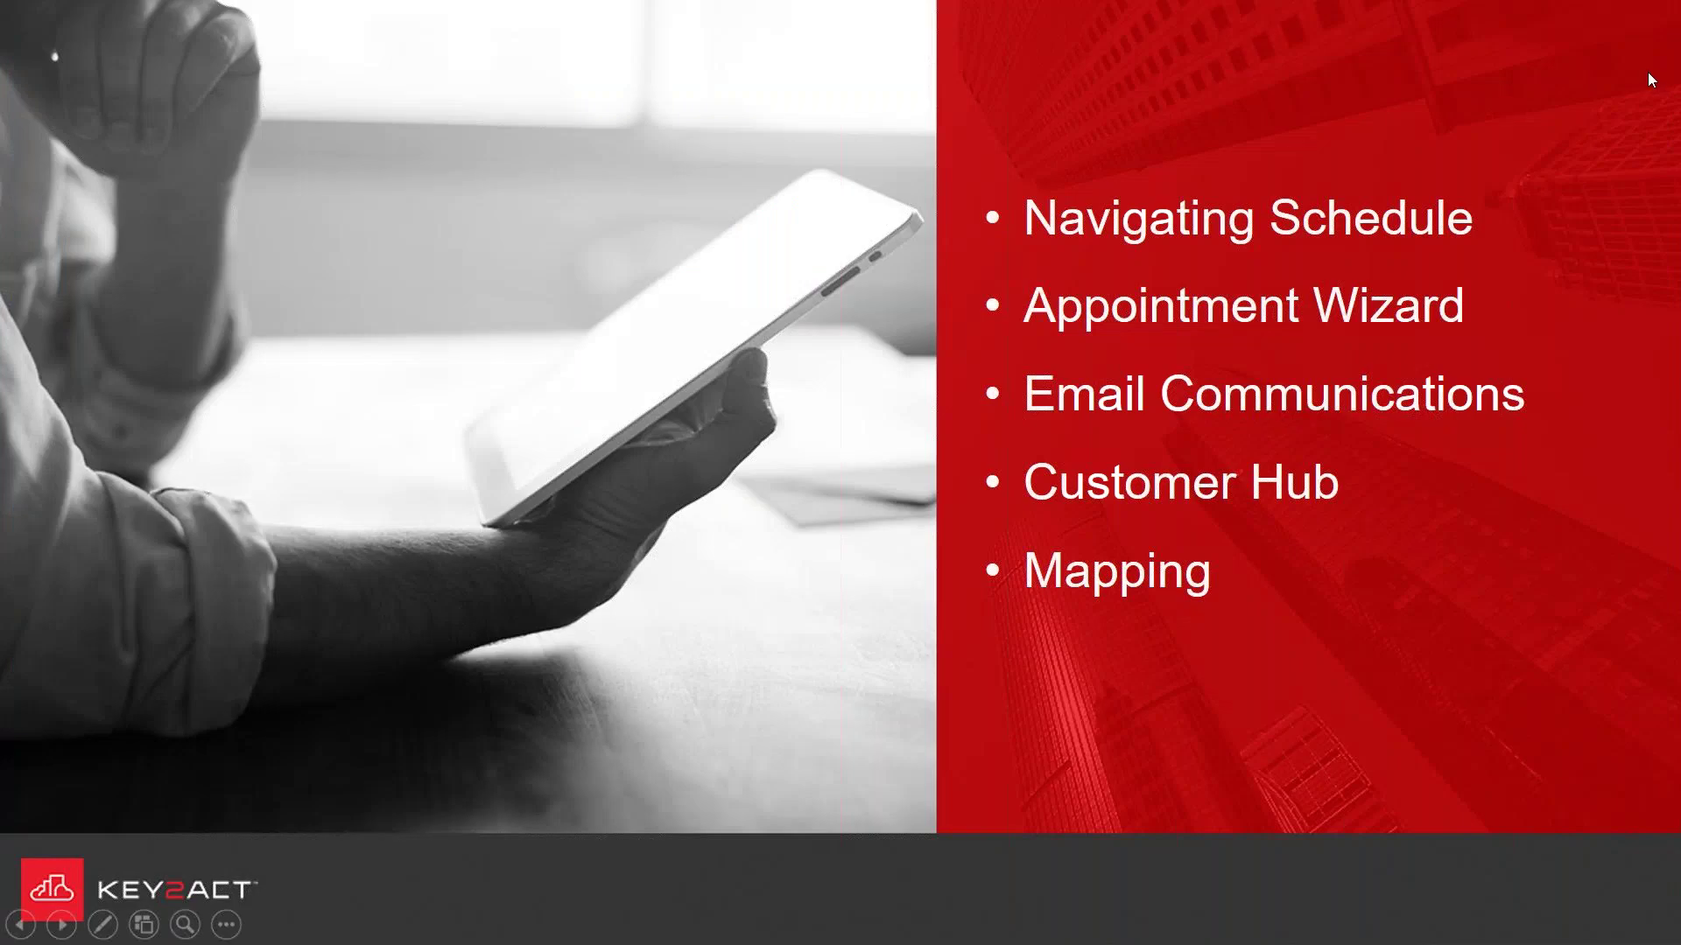
pyautogui.hotkey('alt', 'Tab')
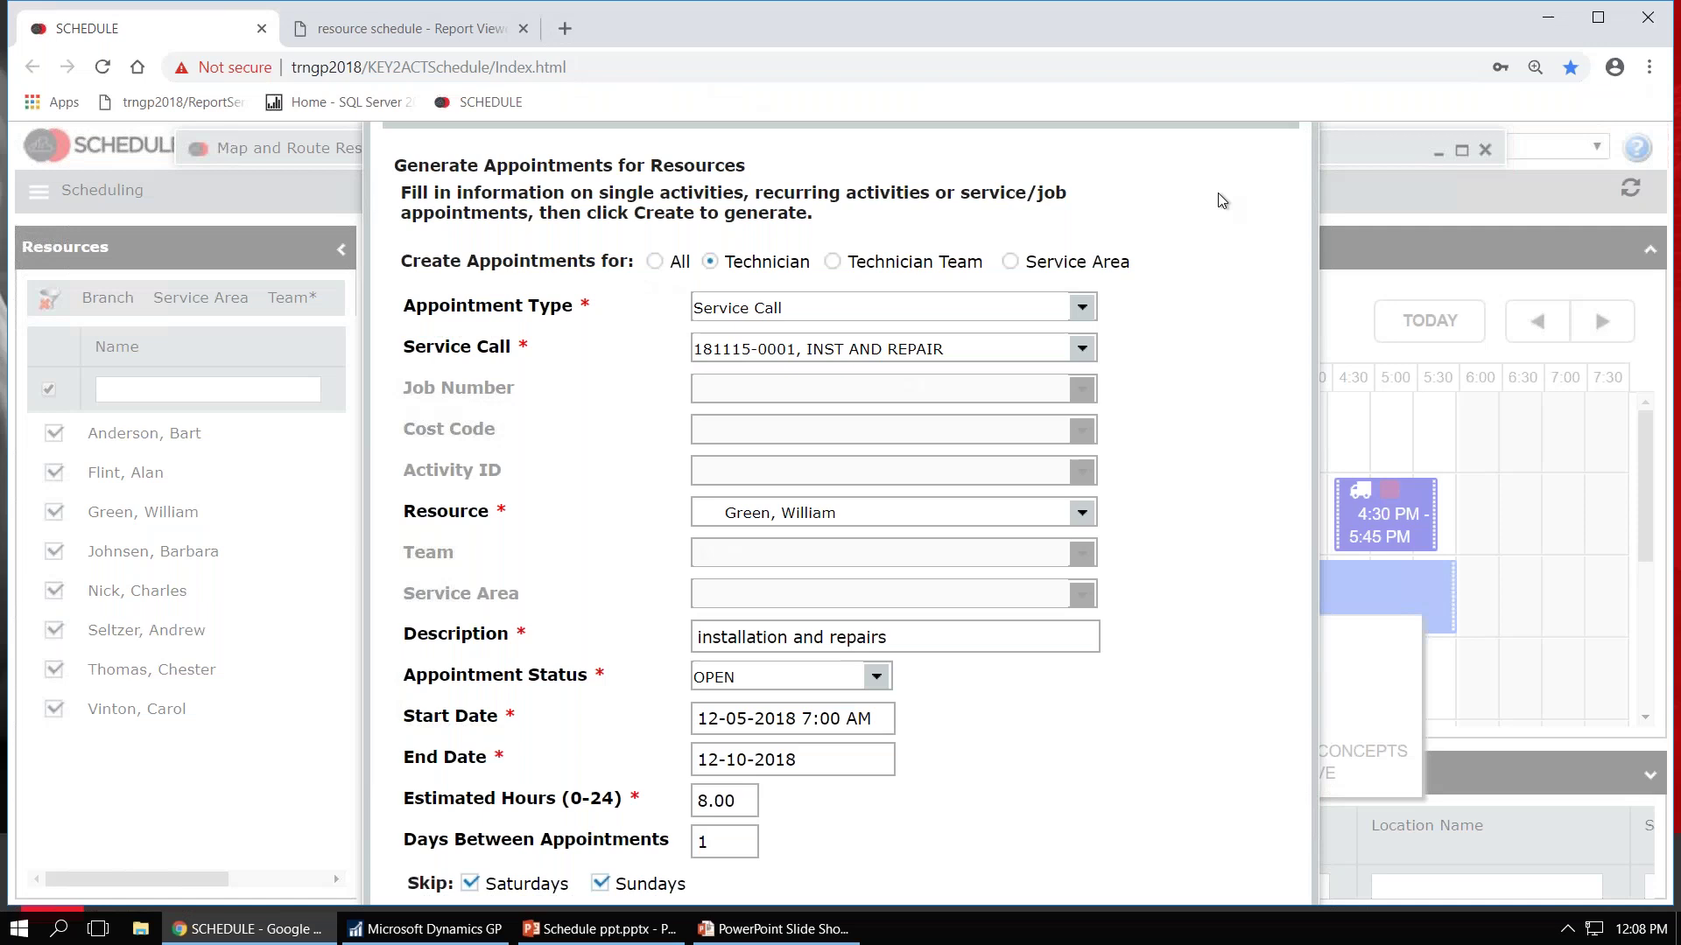
pyautogui.moveTo(760, 166); pyautogui.dragTo(751, 195)
pyautogui.click(500, 127)
pyautogui.click(760, 850)
pyautogui.press('Tab')
pyautogui.press('Tab')
pyautogui.press('Tab')
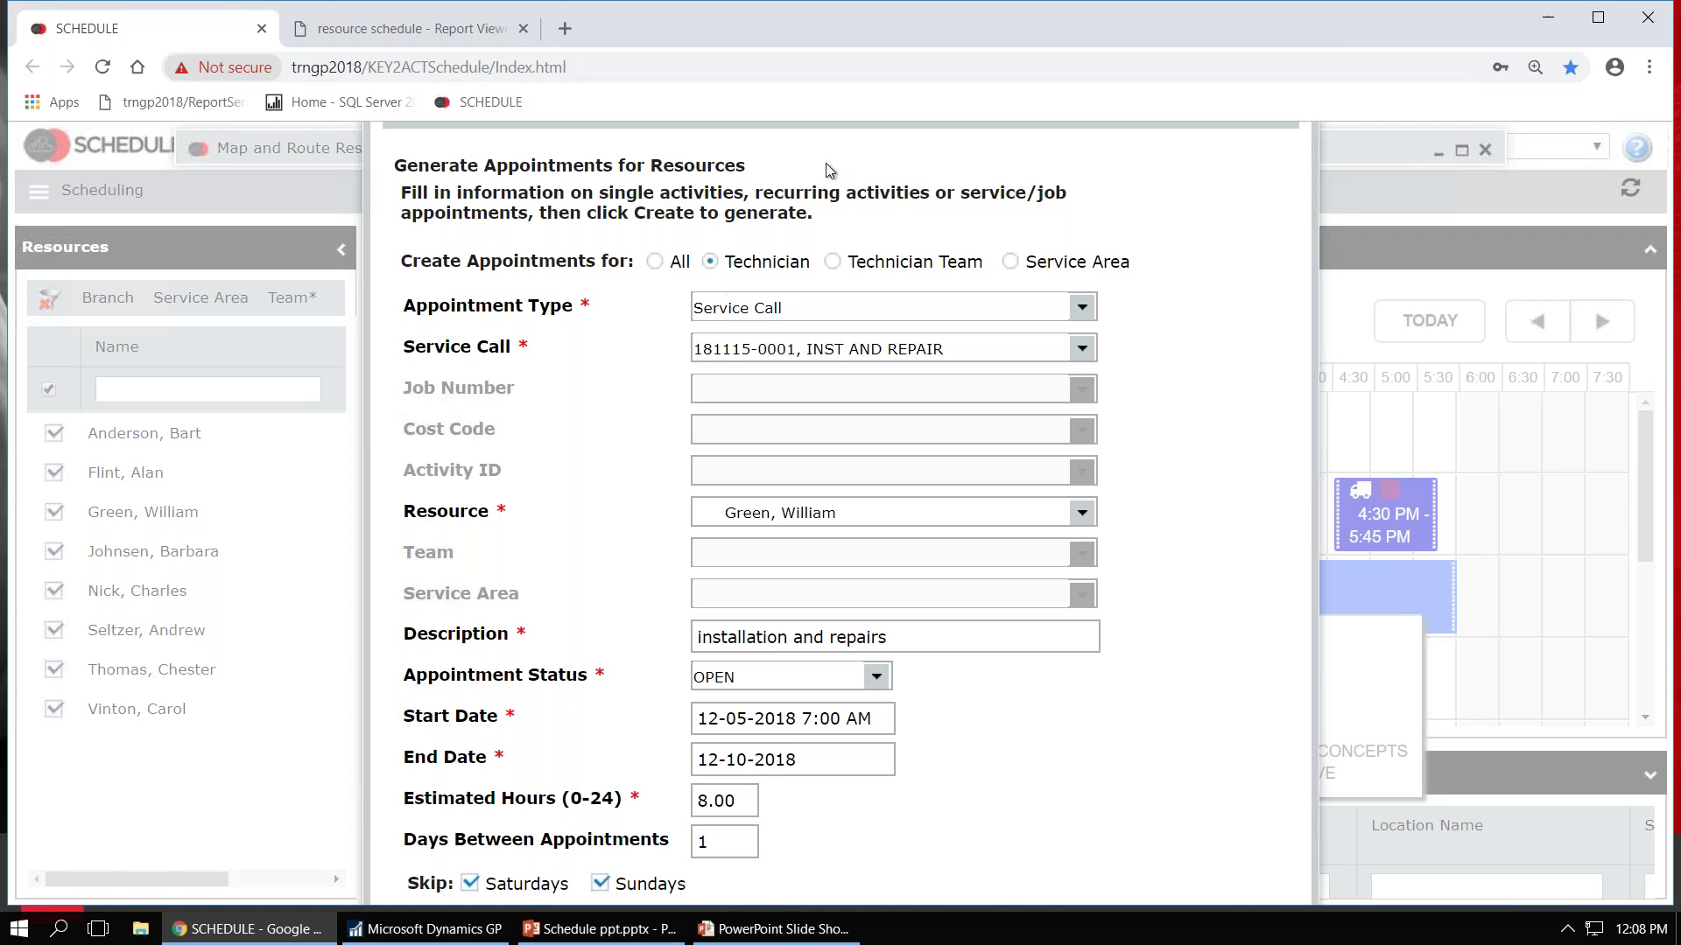
pyautogui.click(1598, 17)
pyautogui.moveTo(1167, 667); pyautogui.dragTo(1011, 617)
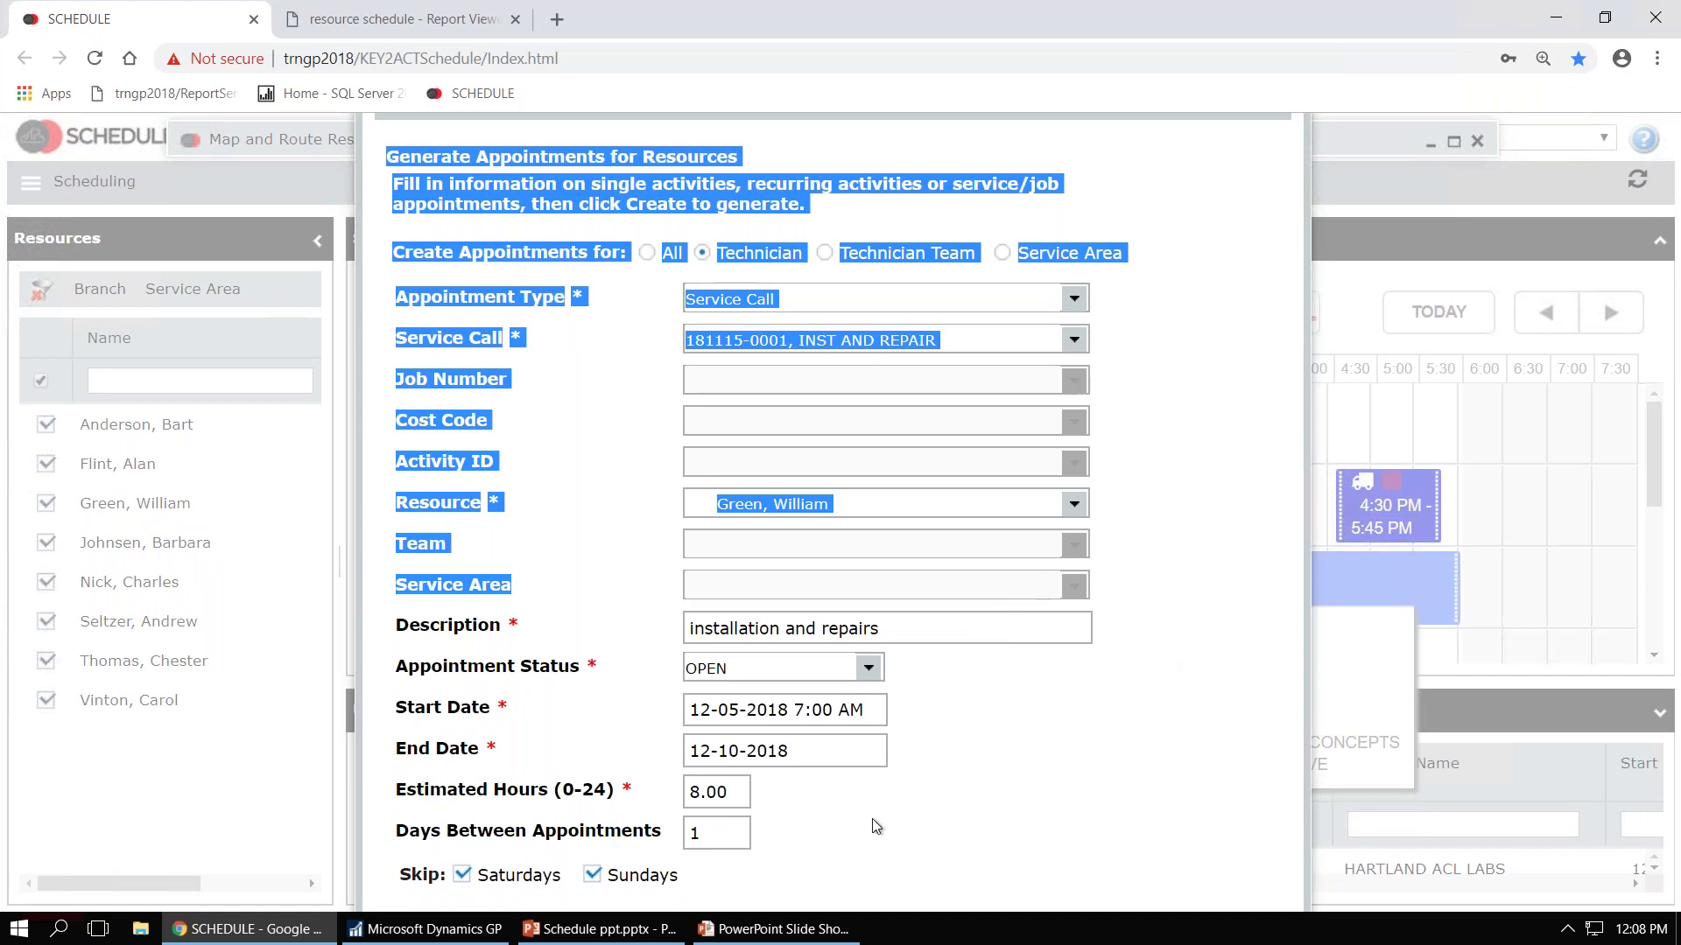
pyautogui.click(1003, 797)
pyautogui.click(725, 830)
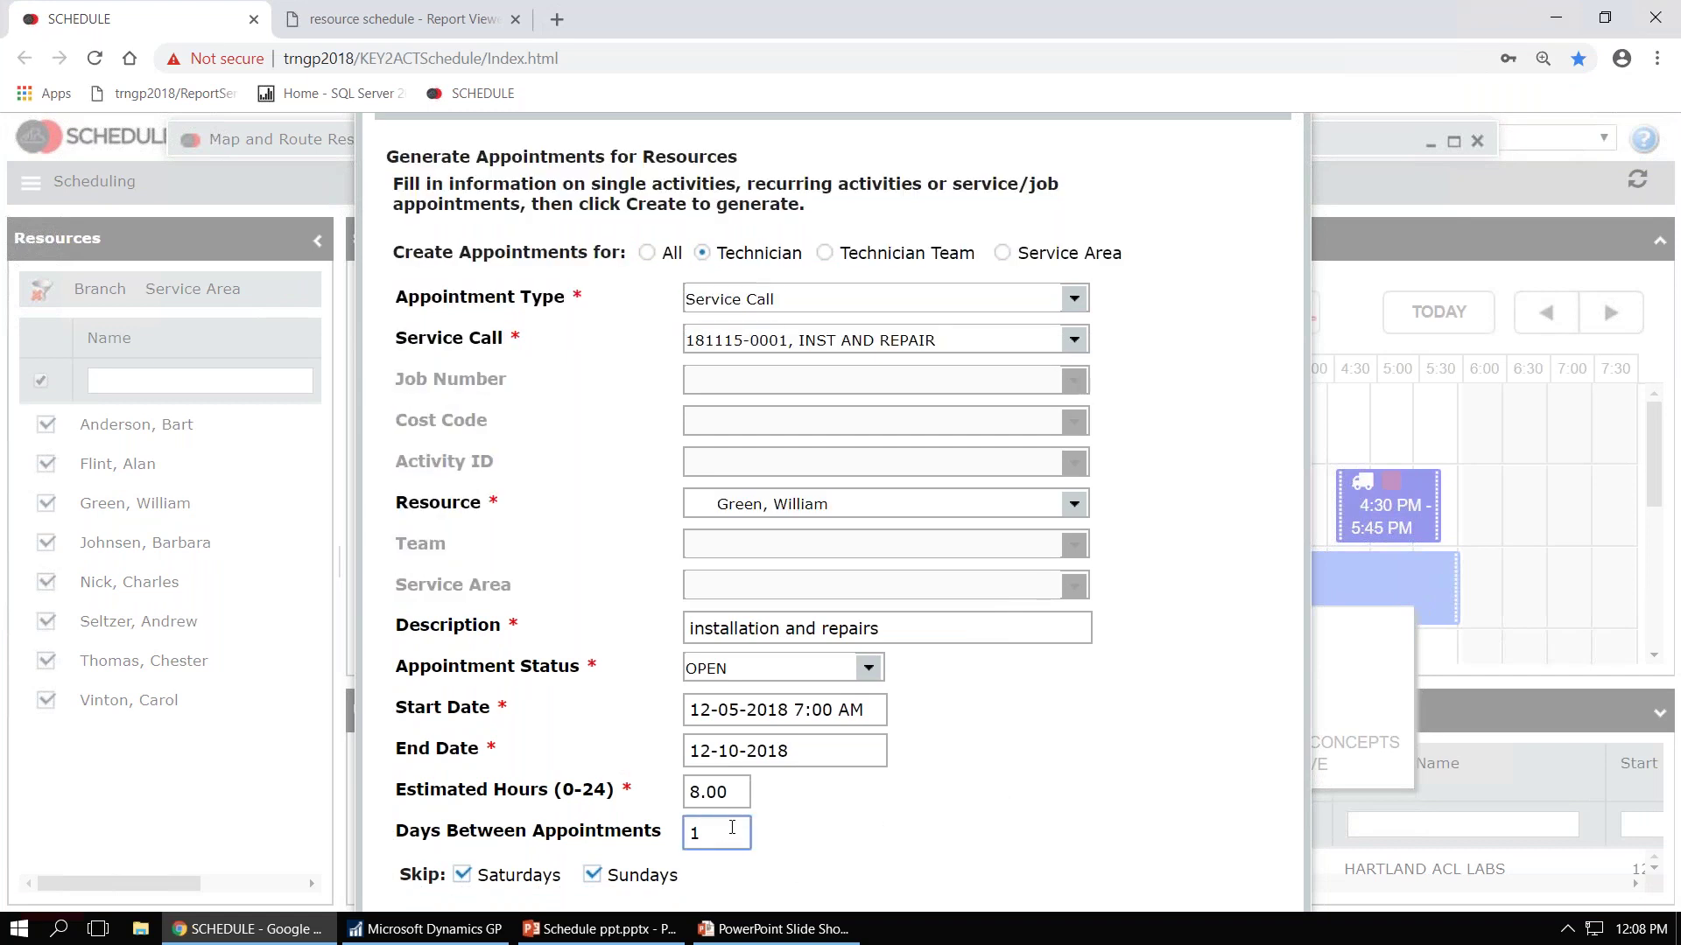
pyautogui.press('Tab')
pyautogui.press('Tab')
pyautogui.press('Tab')
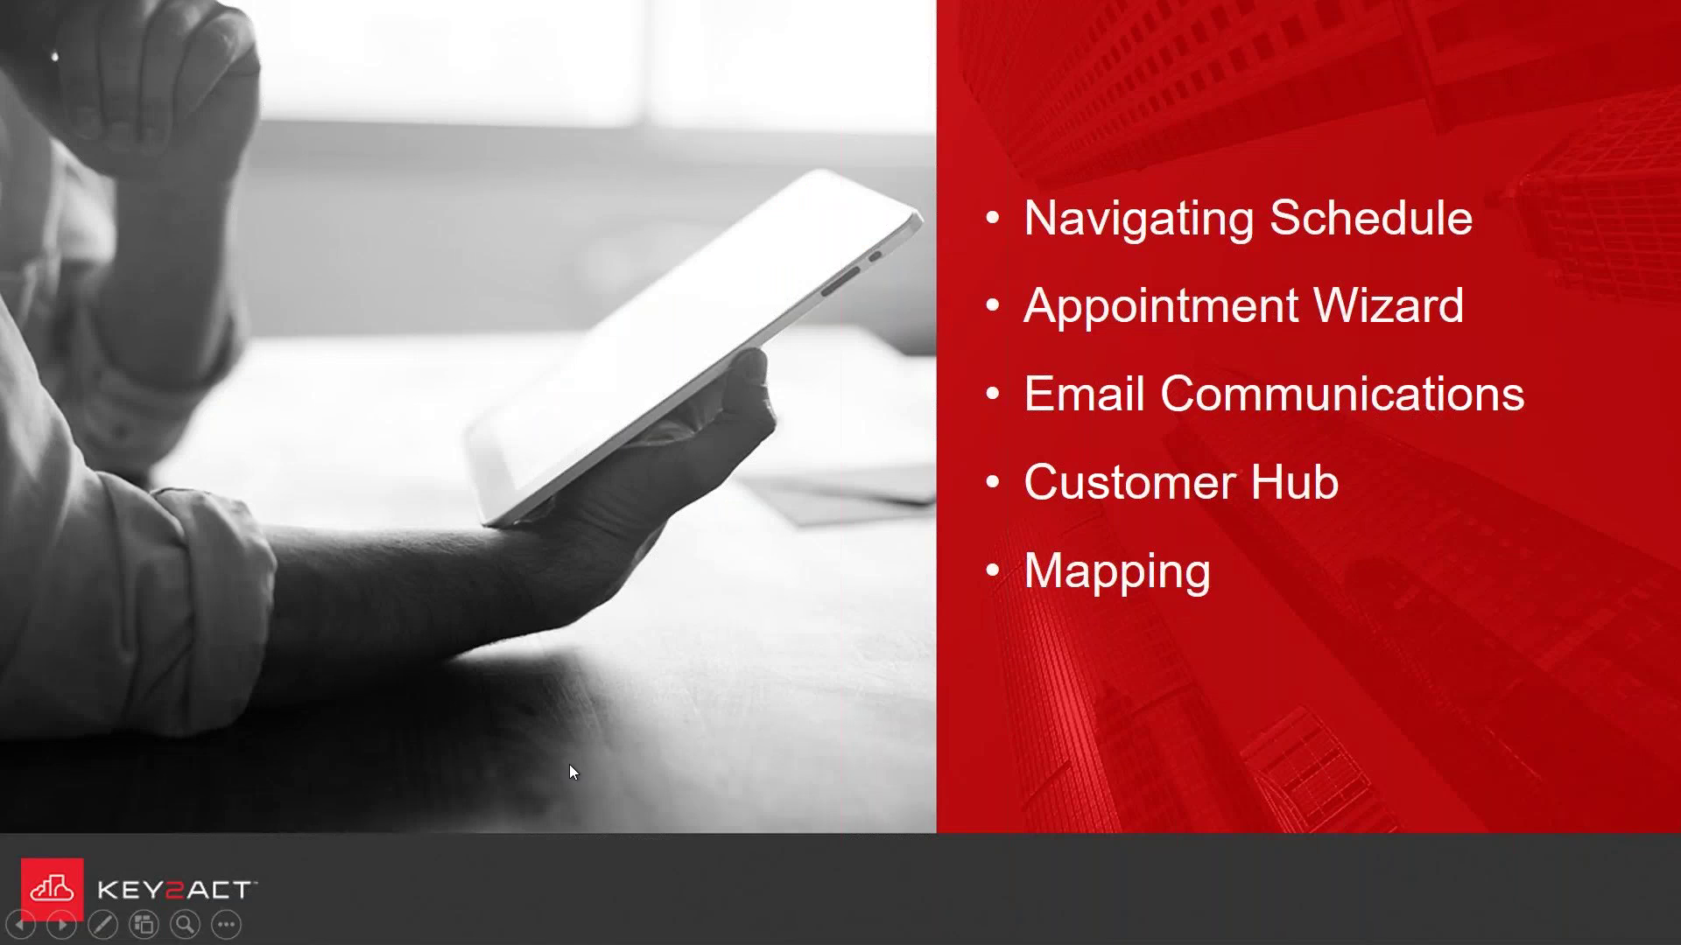
# - End the slide show, minimize PowerPoint and reopen the Schedule board in the browser
pyautogui.hotkey('alt', 'Tab')
pyautogui.hotkey('alt', 'Tab')
pyautogui.moveTo(963, 5)
pyautogui.press('Escape')
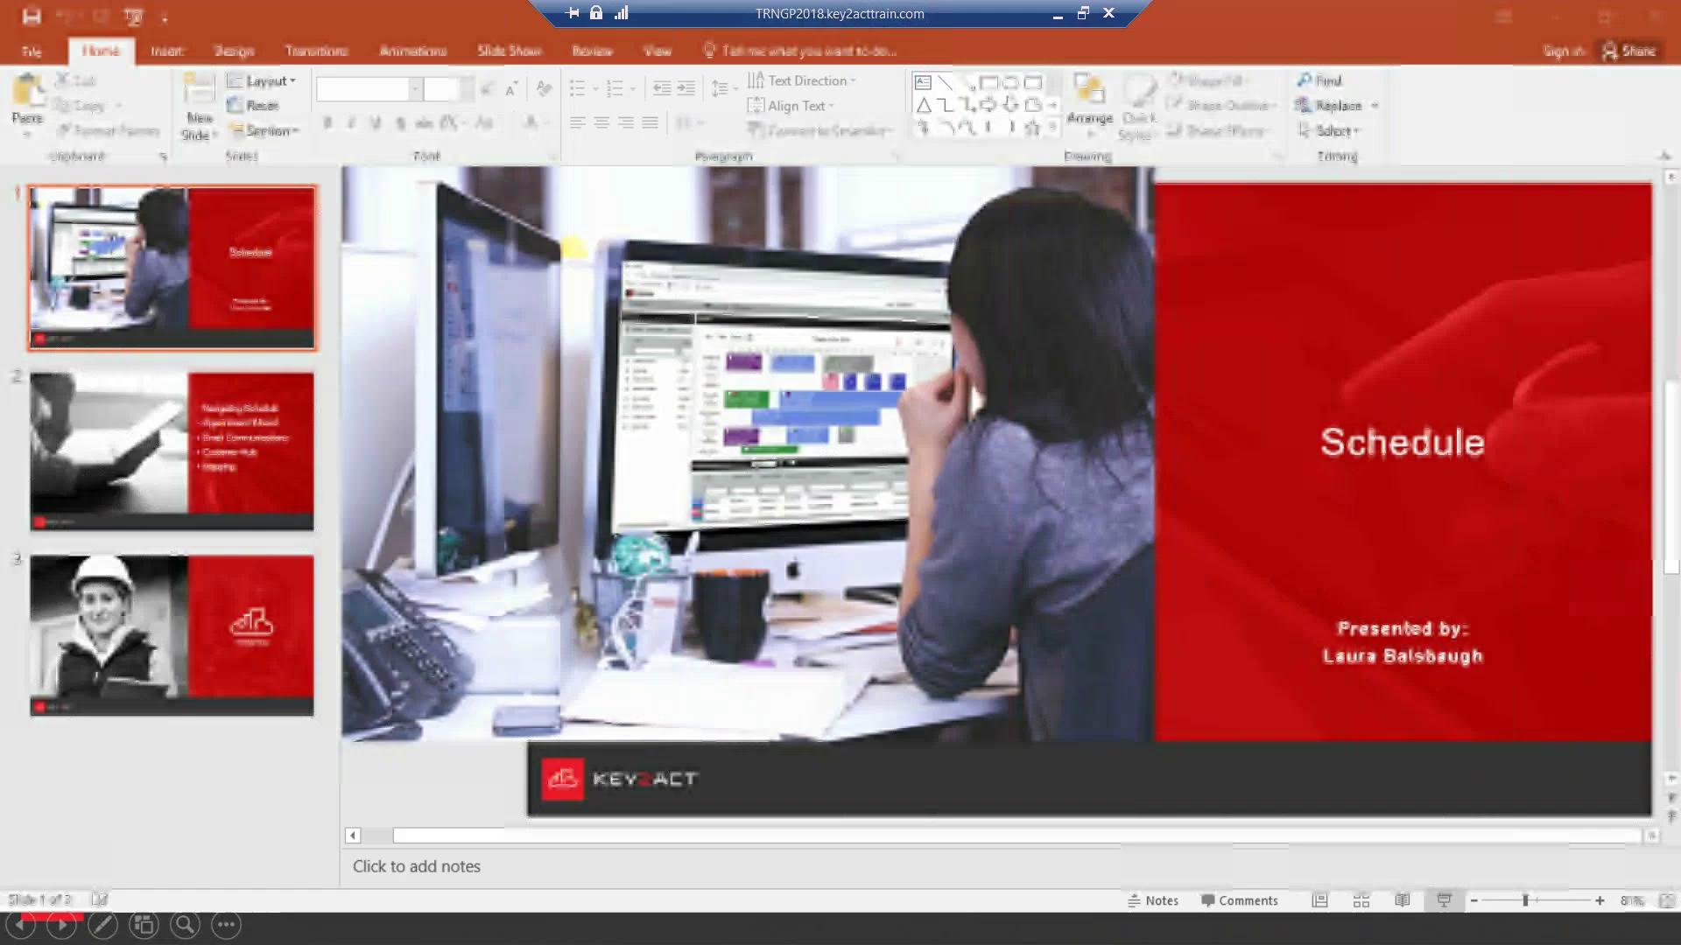
pyautogui.click(1558, 17)
pyautogui.doubleClick(124, 835)
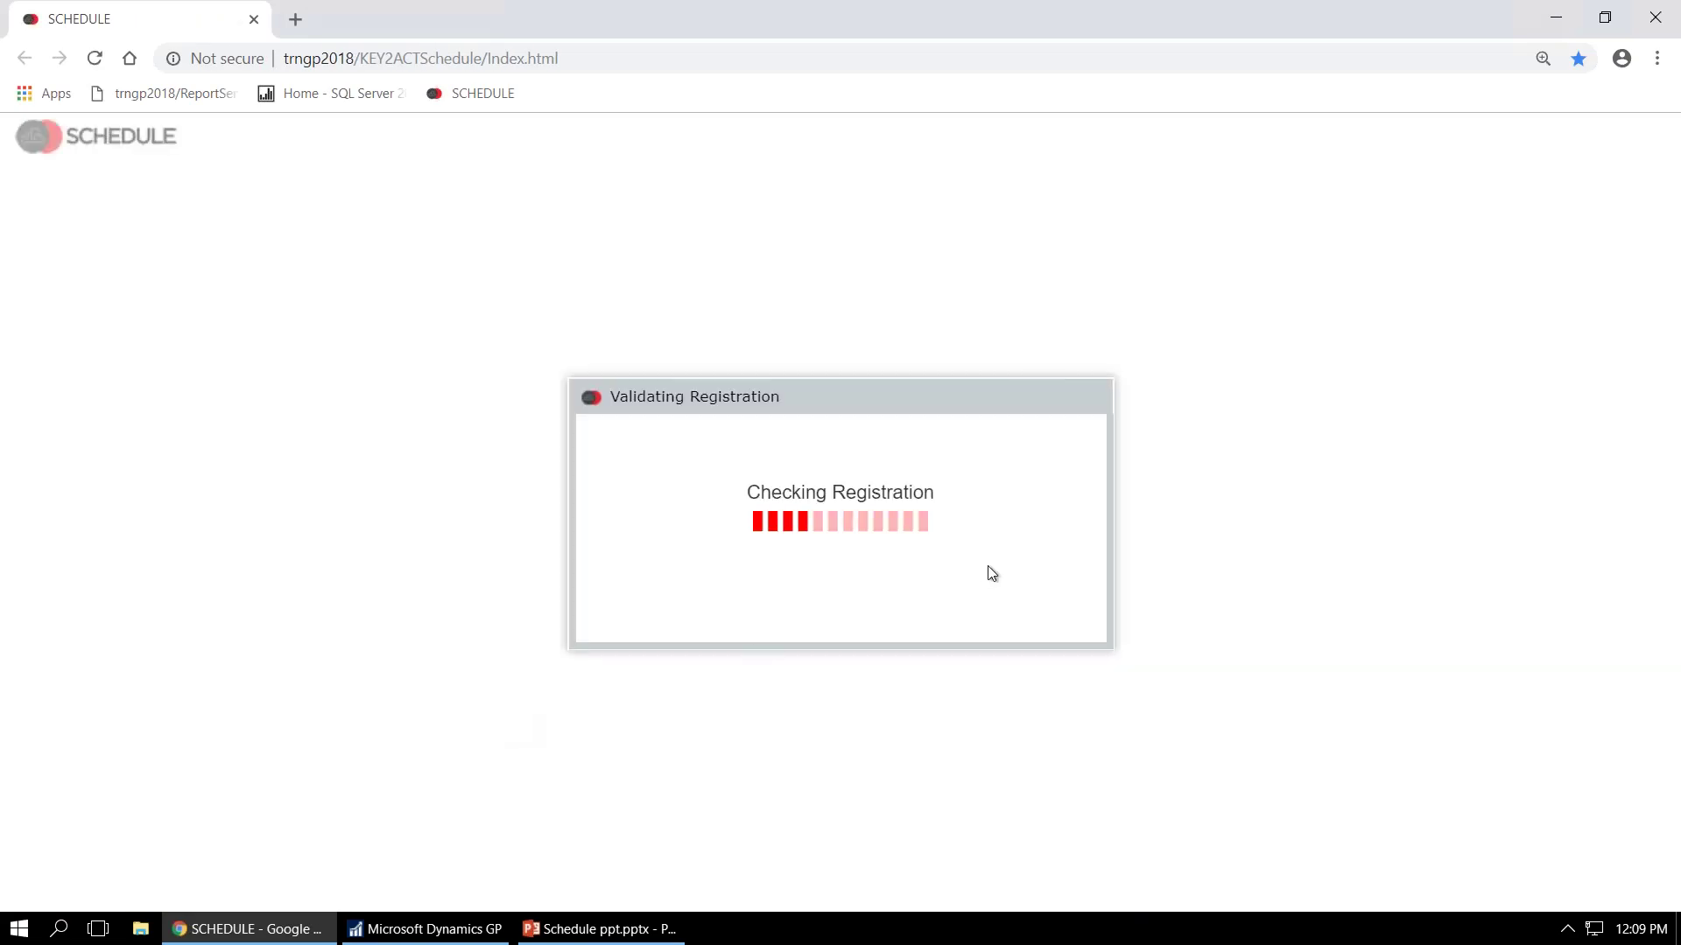
pyautogui.click(728, 570)
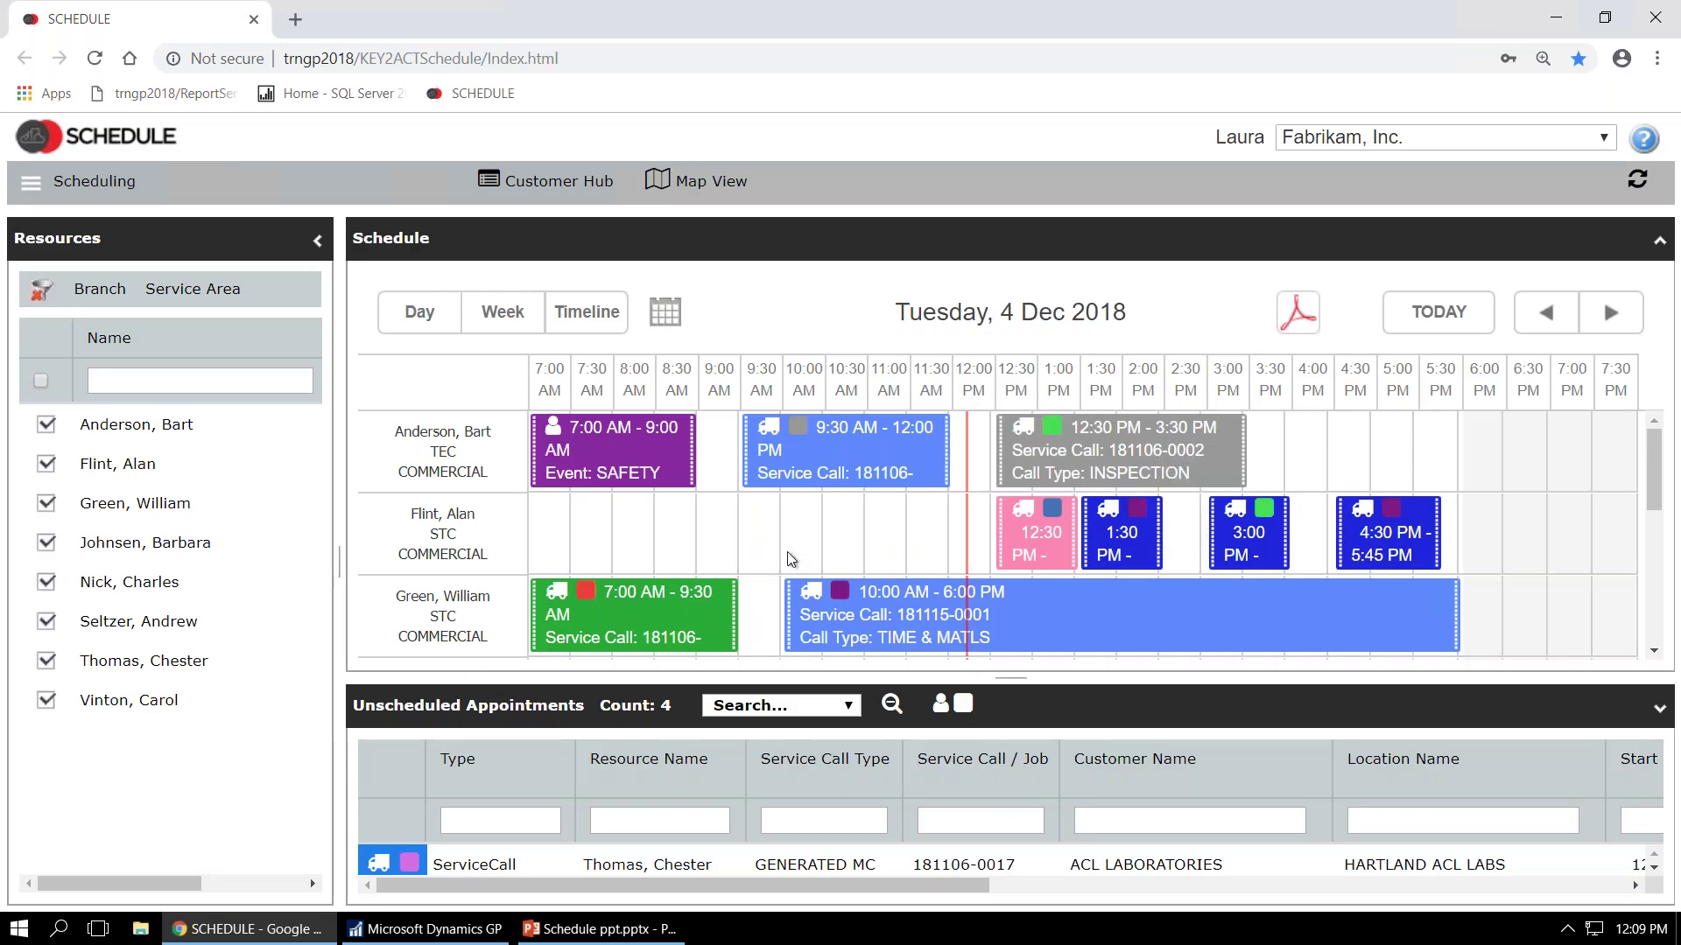
# - Try to move the first technician's 12:30 PM - 3:30 PM INSPECTION appointment to the third technician's row
pyautogui.moveTo(1061, 604)
pyautogui.scroll(-4, 1061, 602)
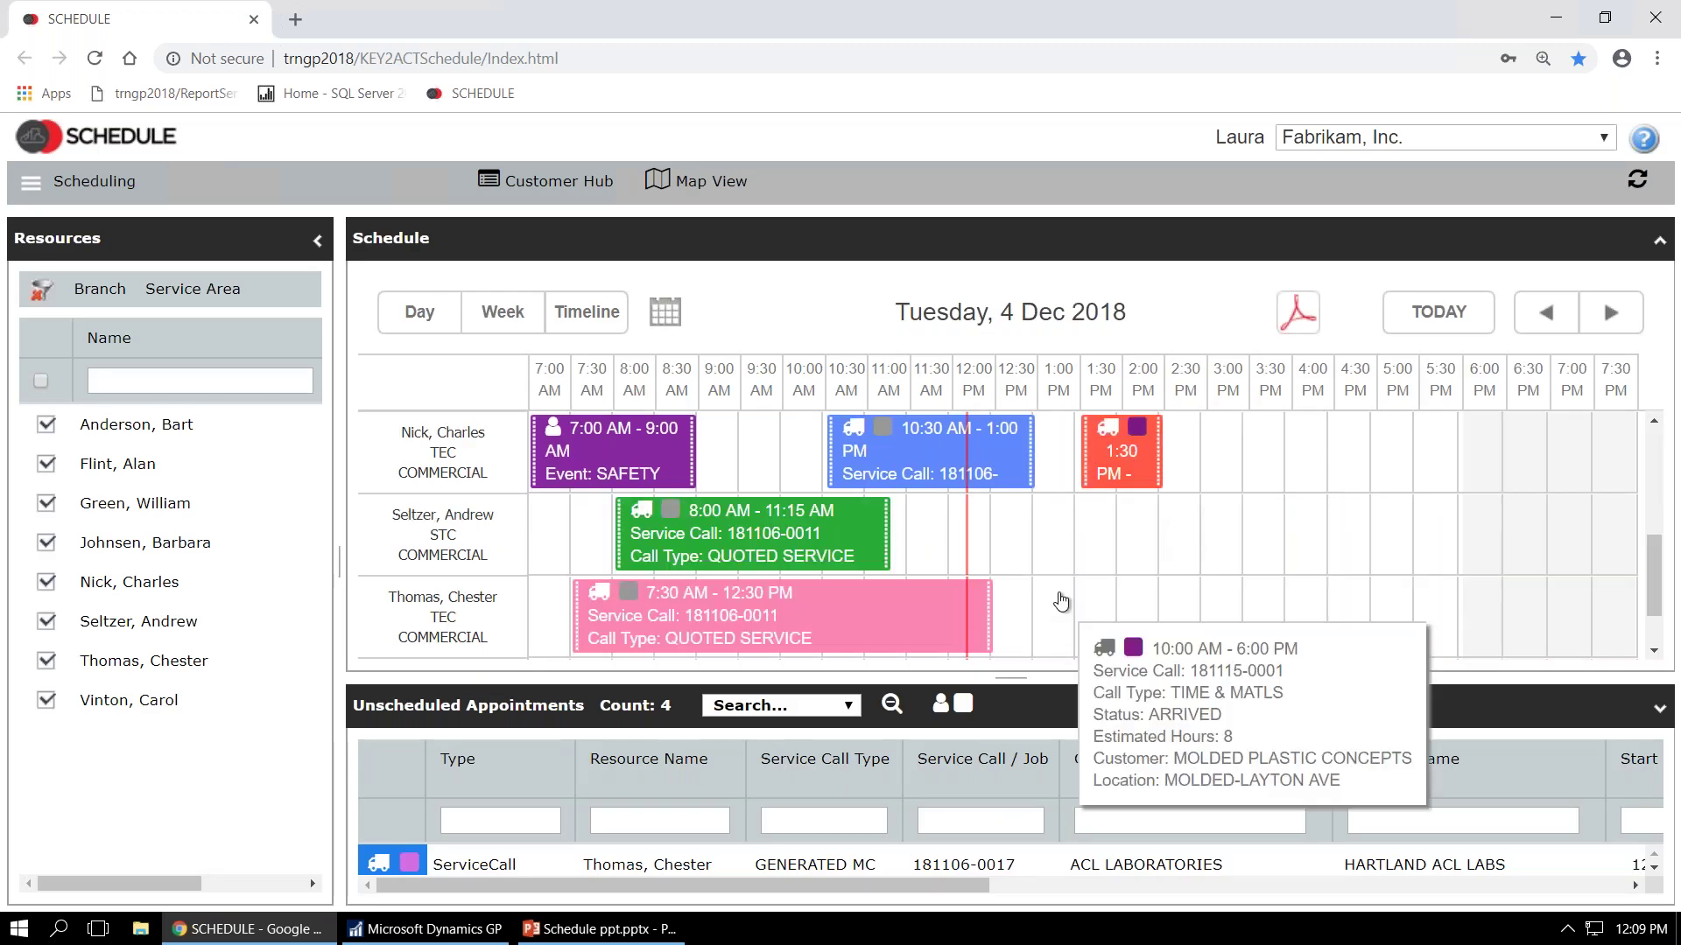
pyautogui.scroll(2, 1007, 608)
pyautogui.moveTo(998, 610)
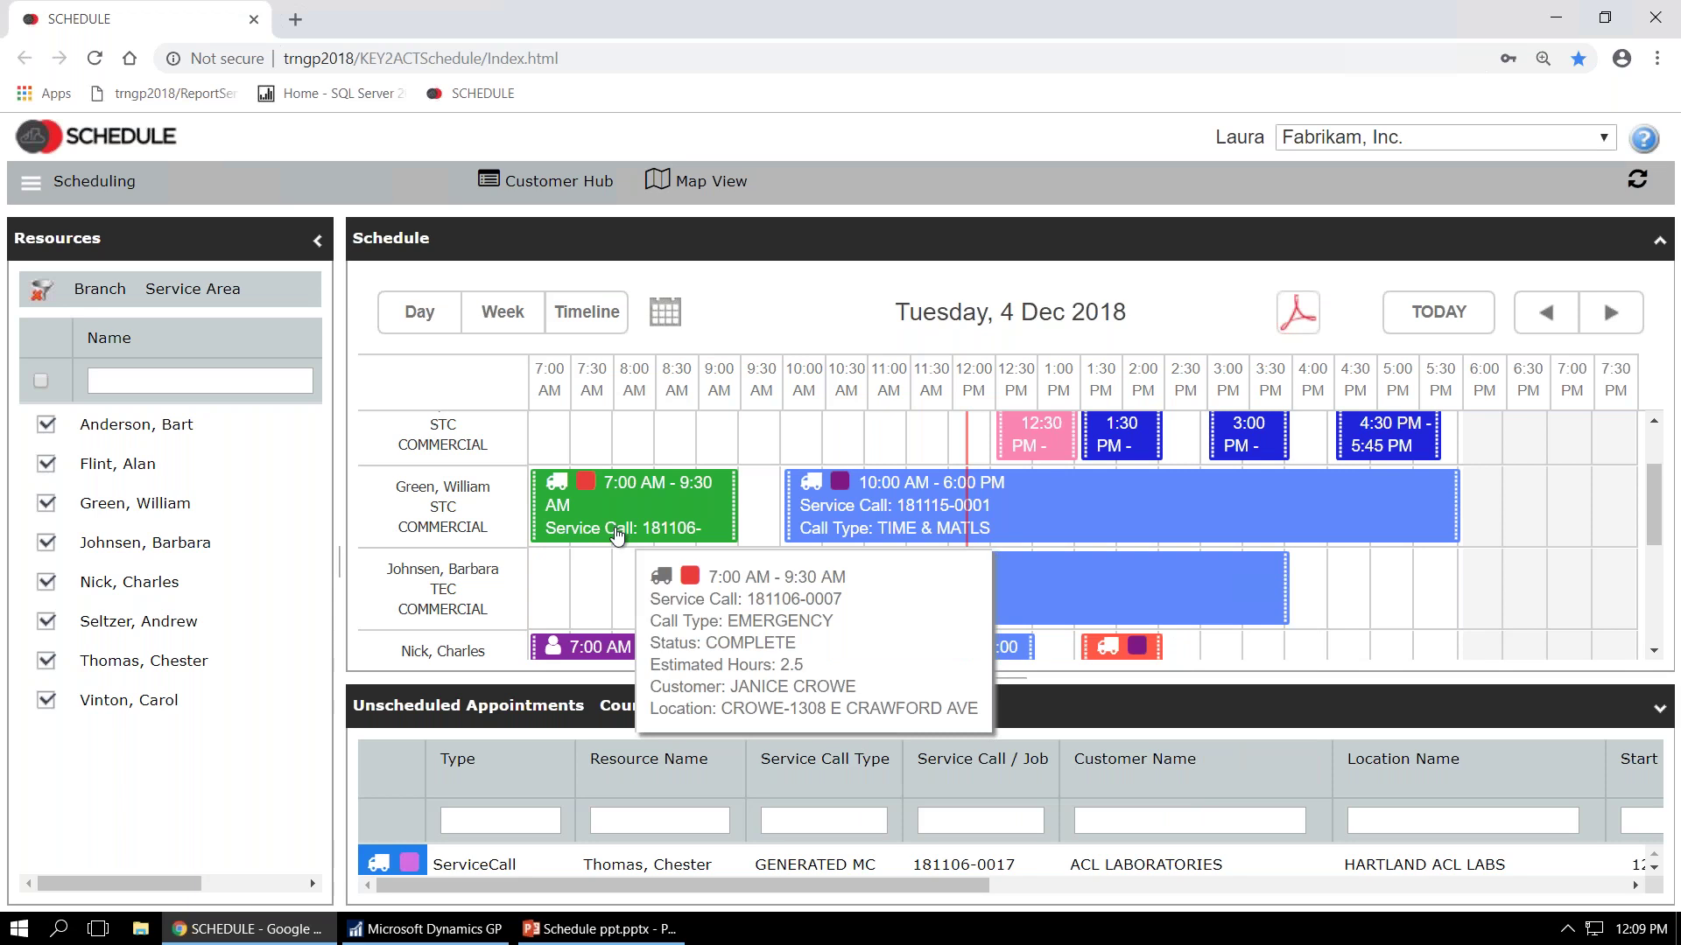
pyautogui.scroll(2, 1238, 538)
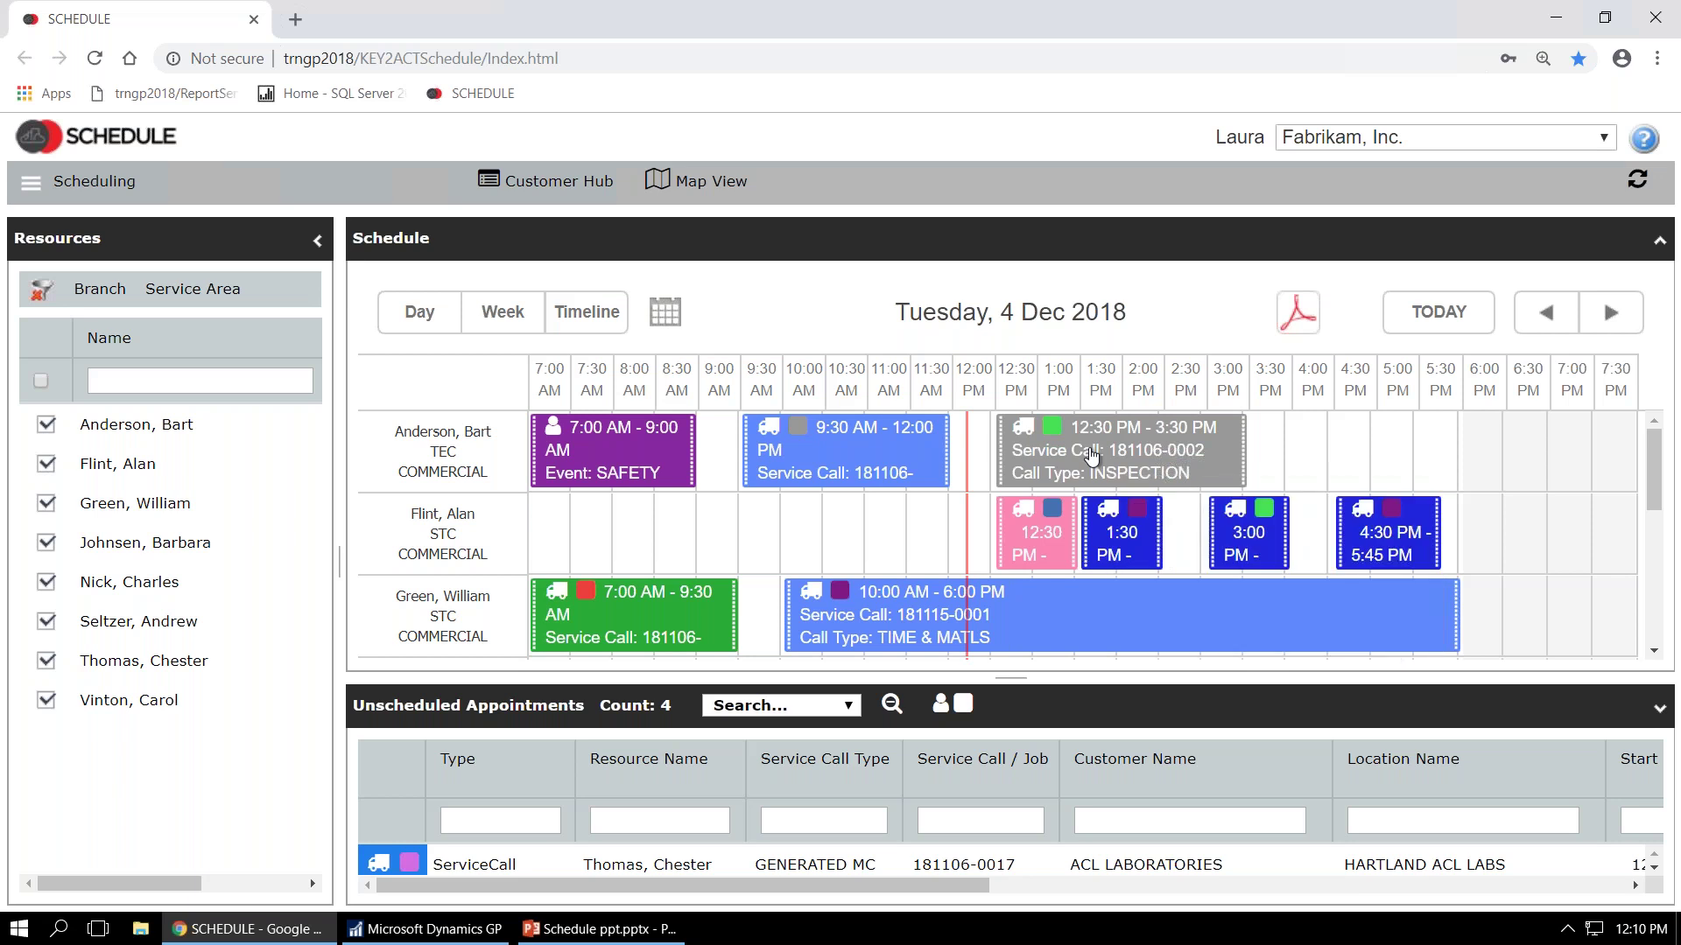
pyautogui.moveTo(1090, 454); pyautogui.dragTo(1180, 617)
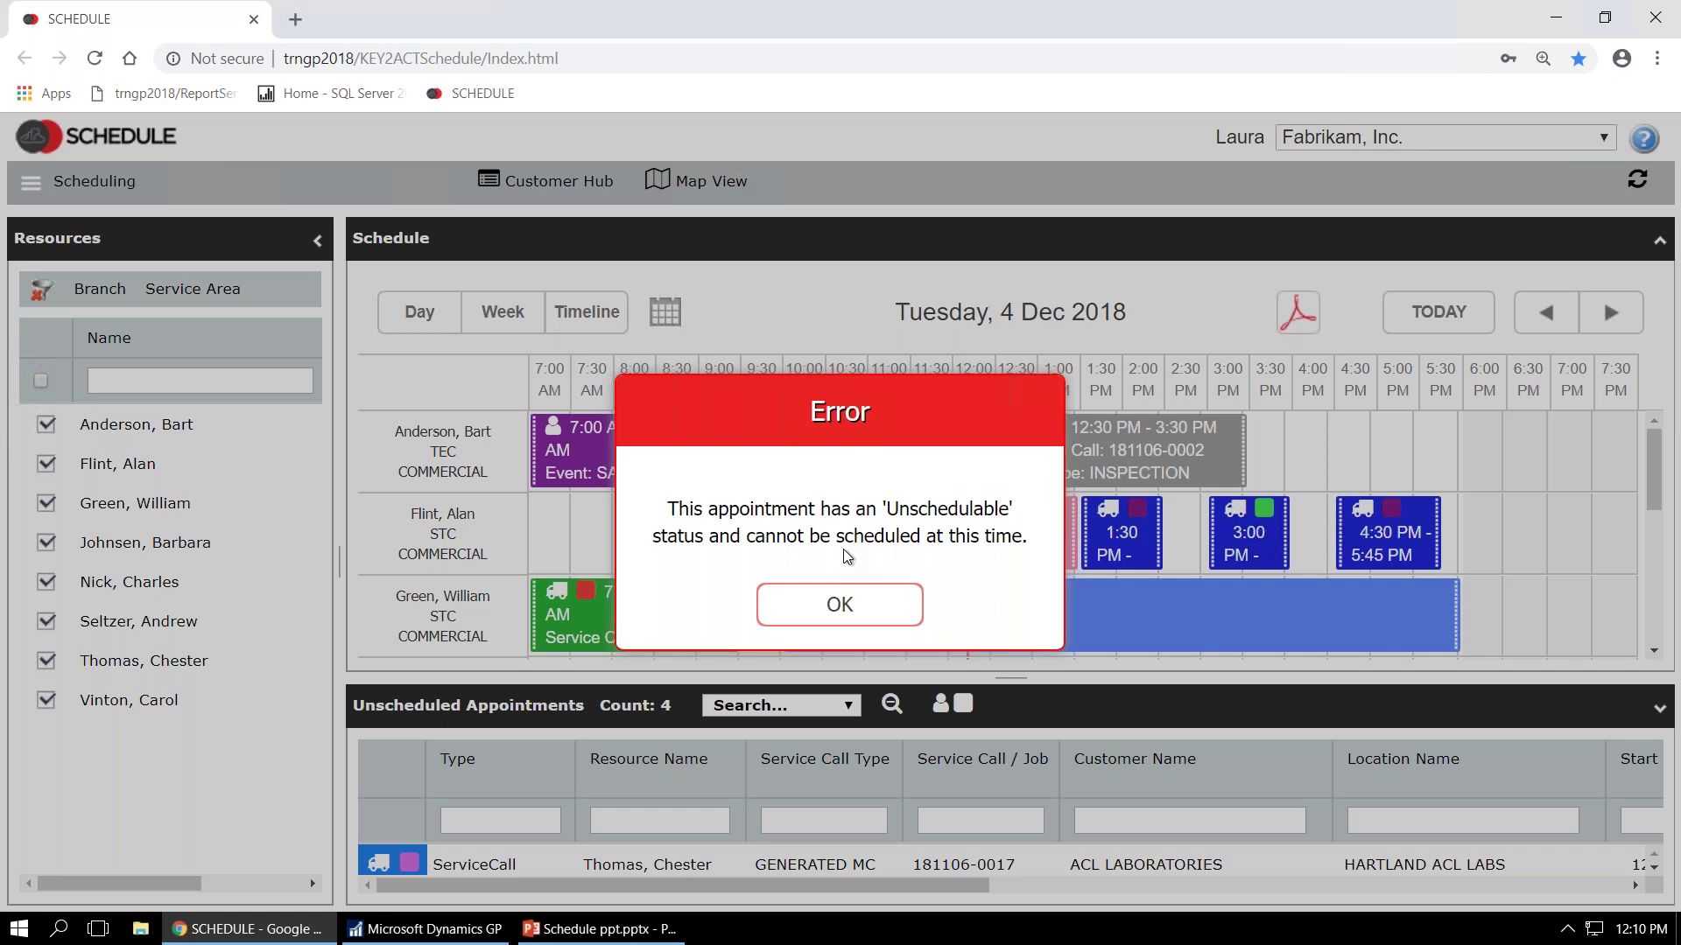
pyautogui.click(839, 610)
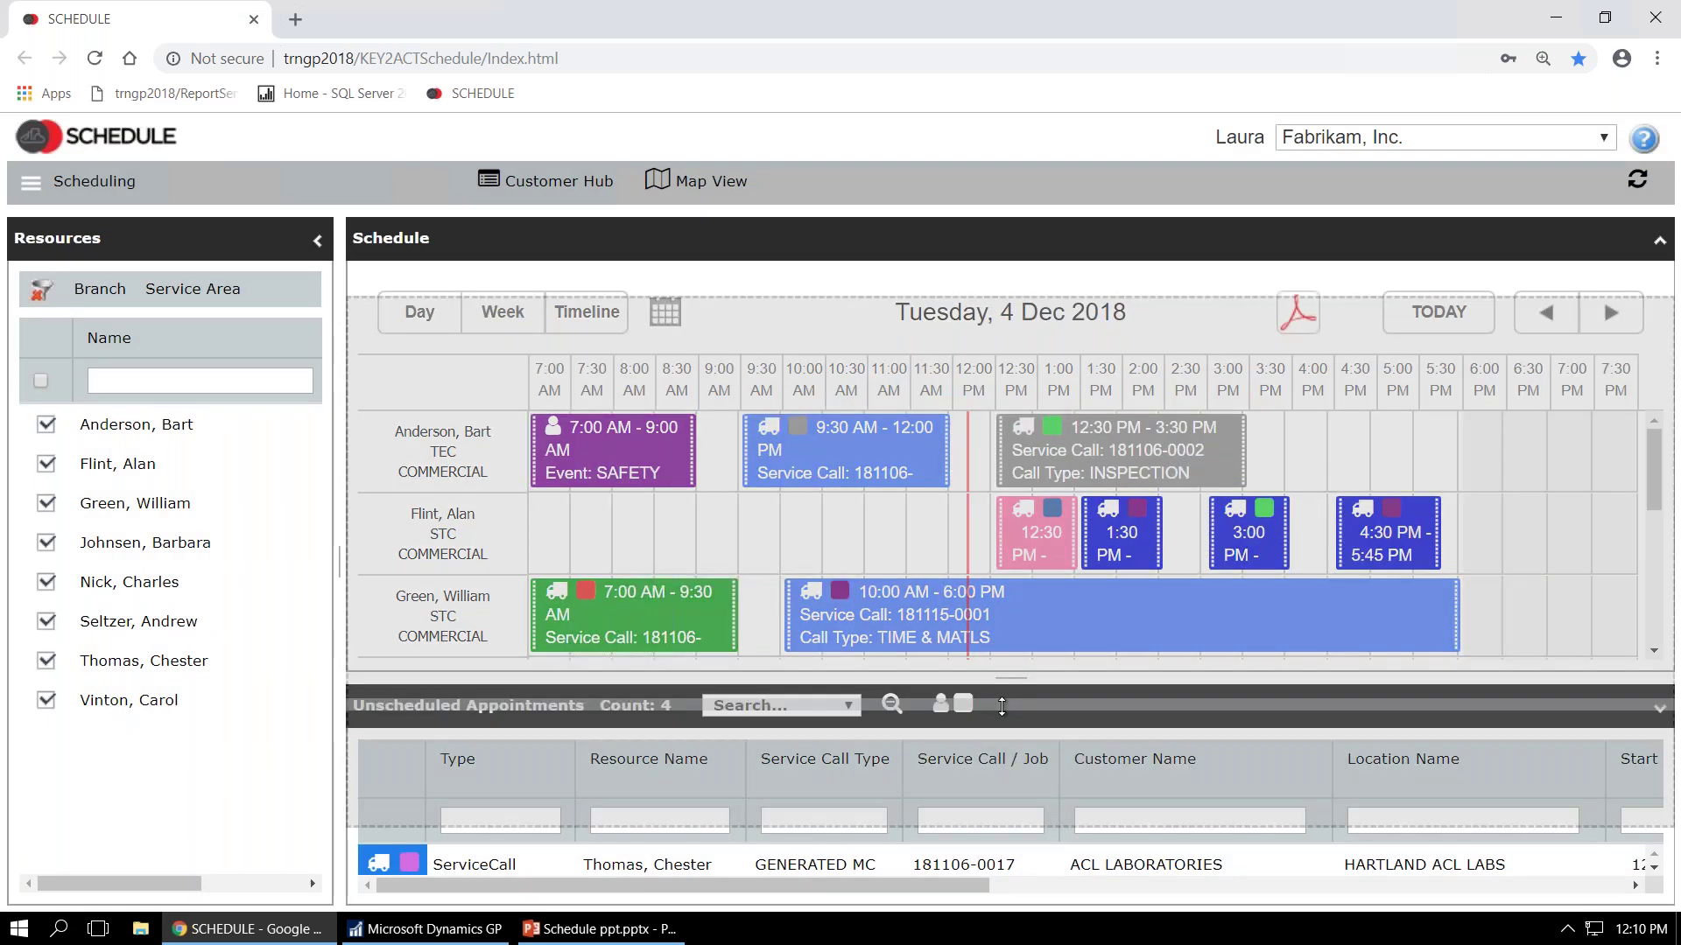
# - Enlarge the Unscheduled Appointments area slightly and schedule its ACL LABORATORIES call at 3:00 PM for the technician with the 8:00 AM - 11:15 AM appointment
pyautogui.moveTo(996, 678); pyautogui.dragTo(998, 722)
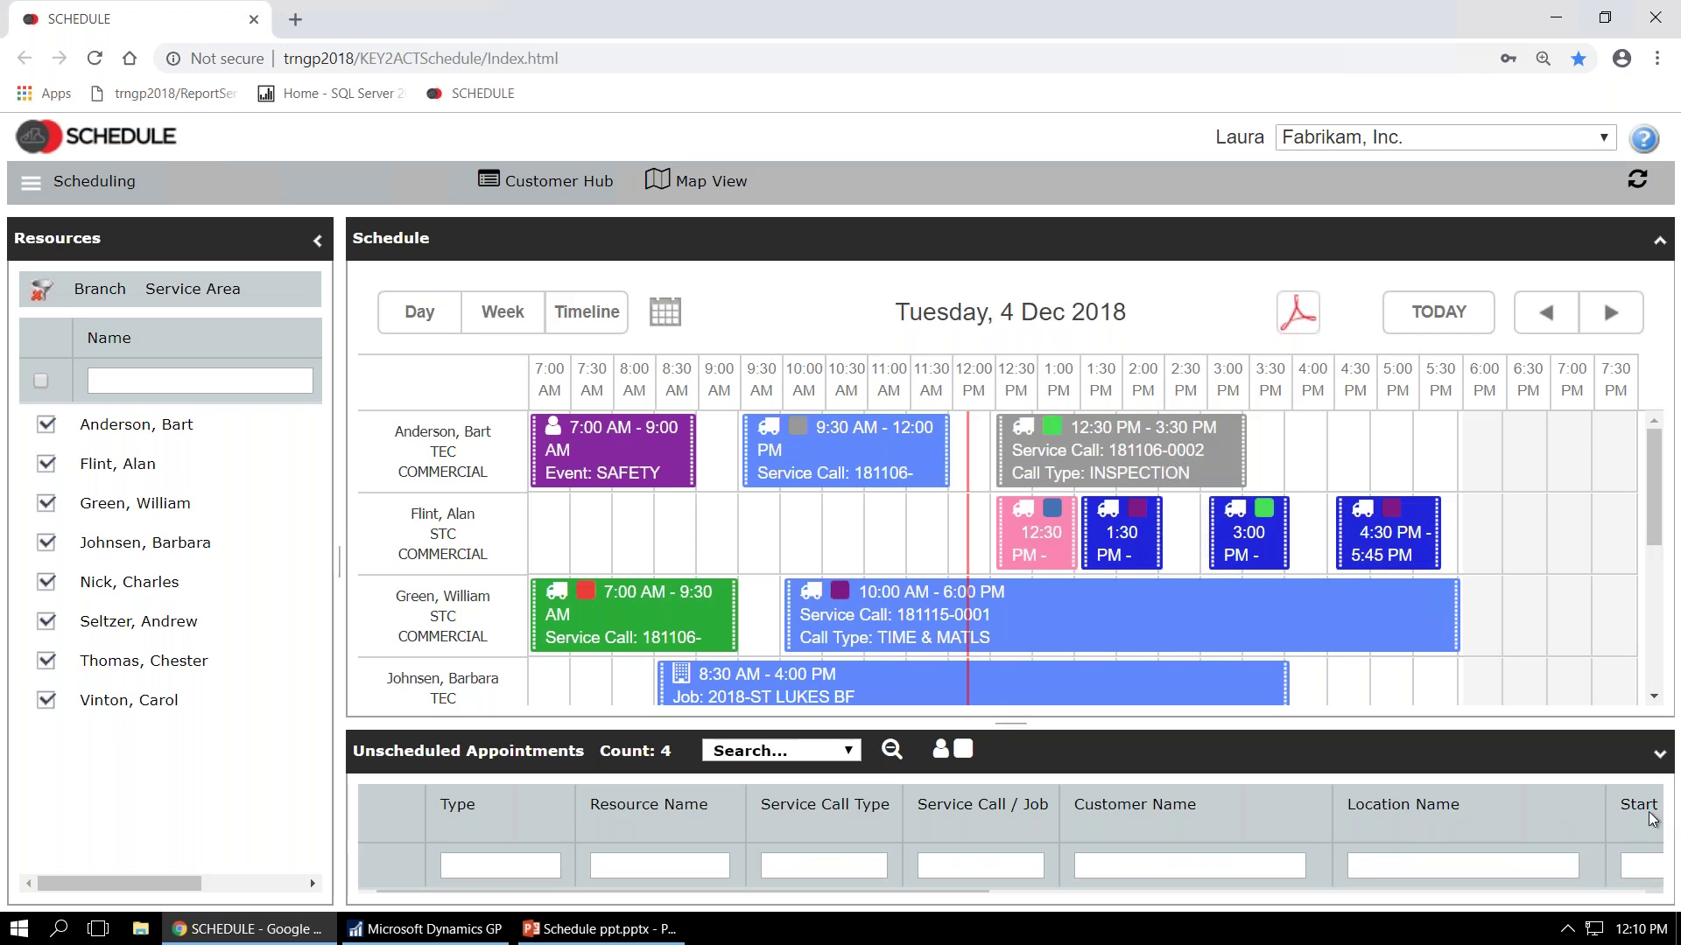
pyautogui.moveTo(1008, 723); pyautogui.dragTo(1008, 670)
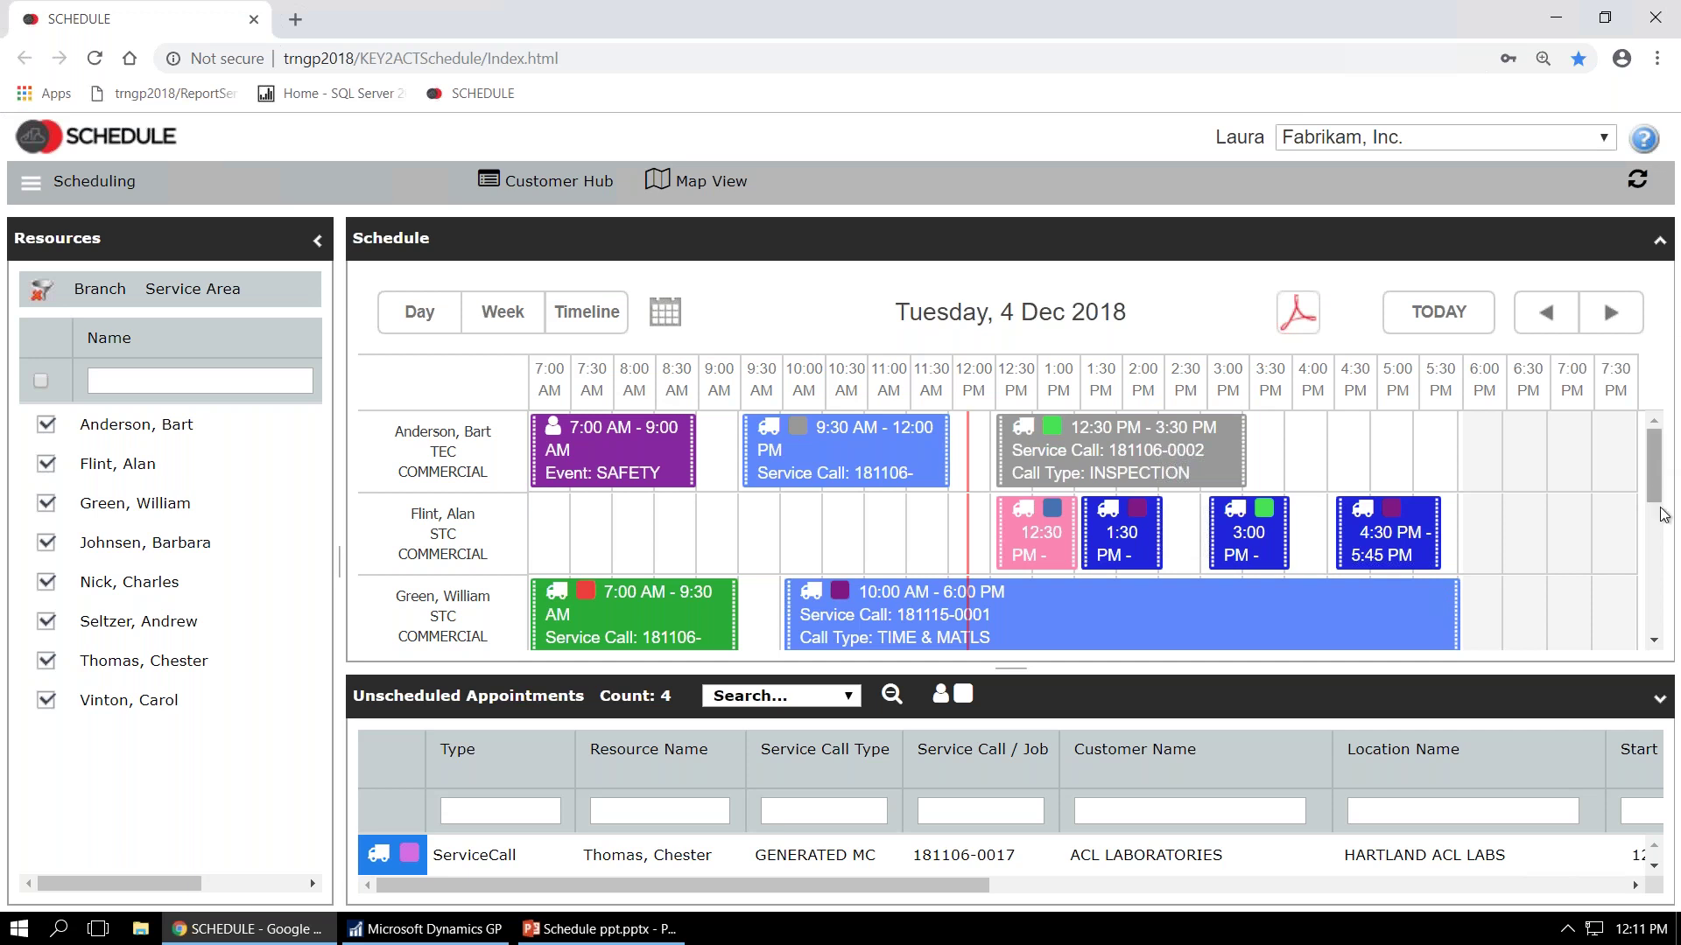
pyautogui.scroll(-3, 1663, 595)
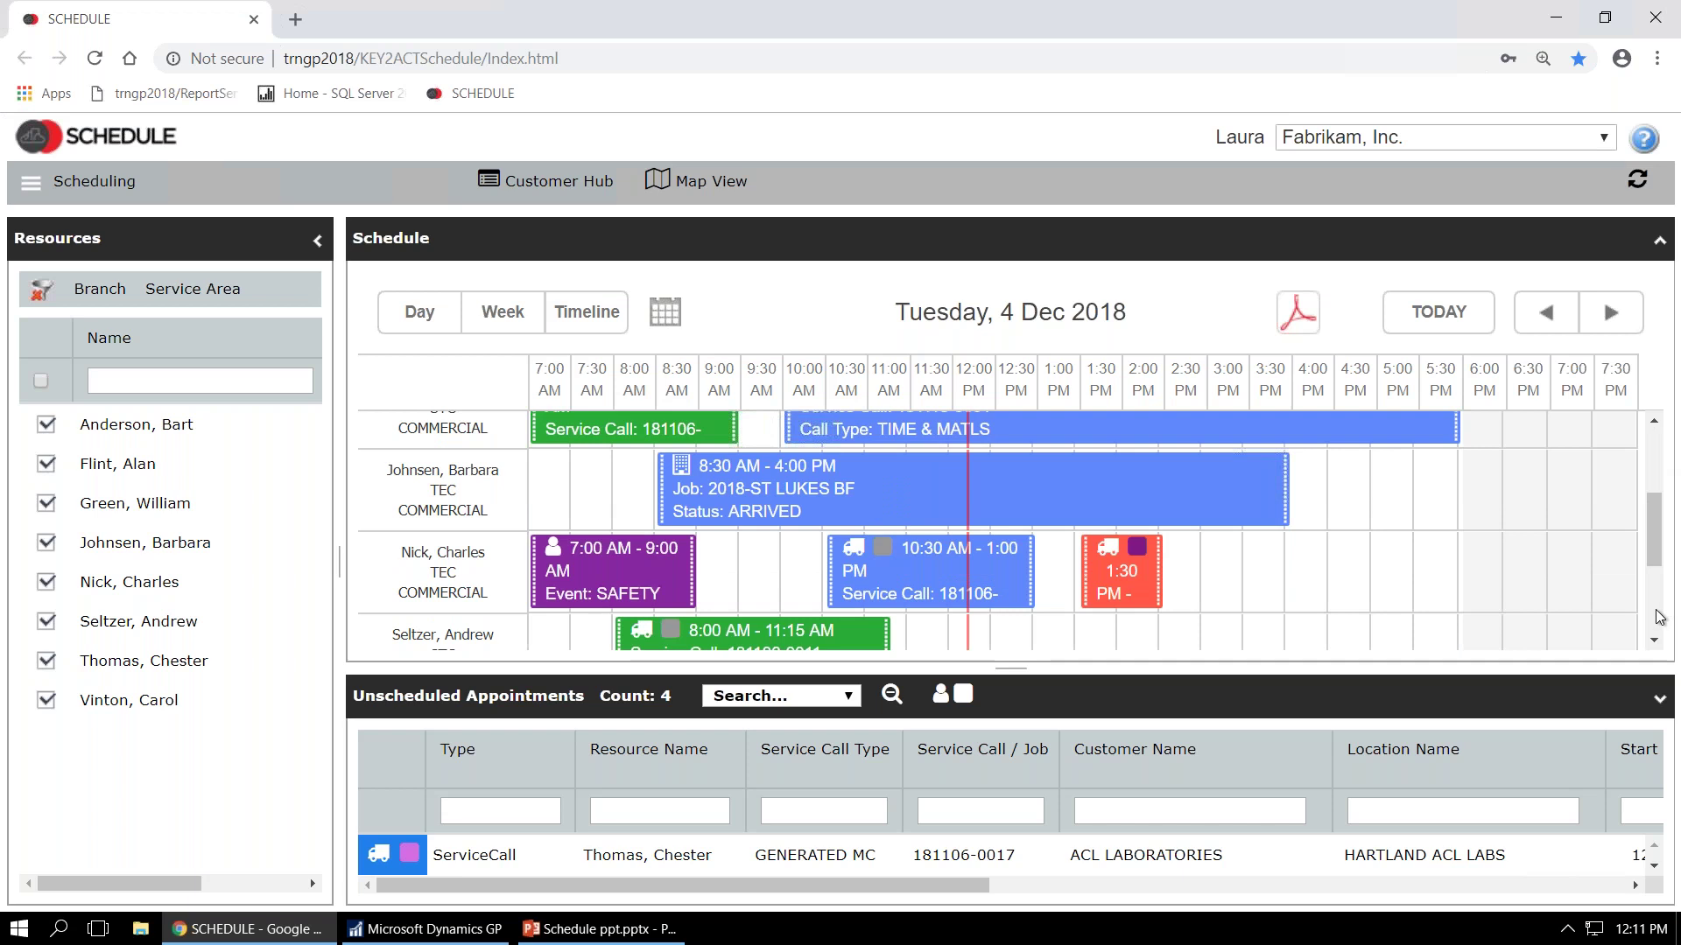
pyautogui.scroll(-3, 1661, 617)
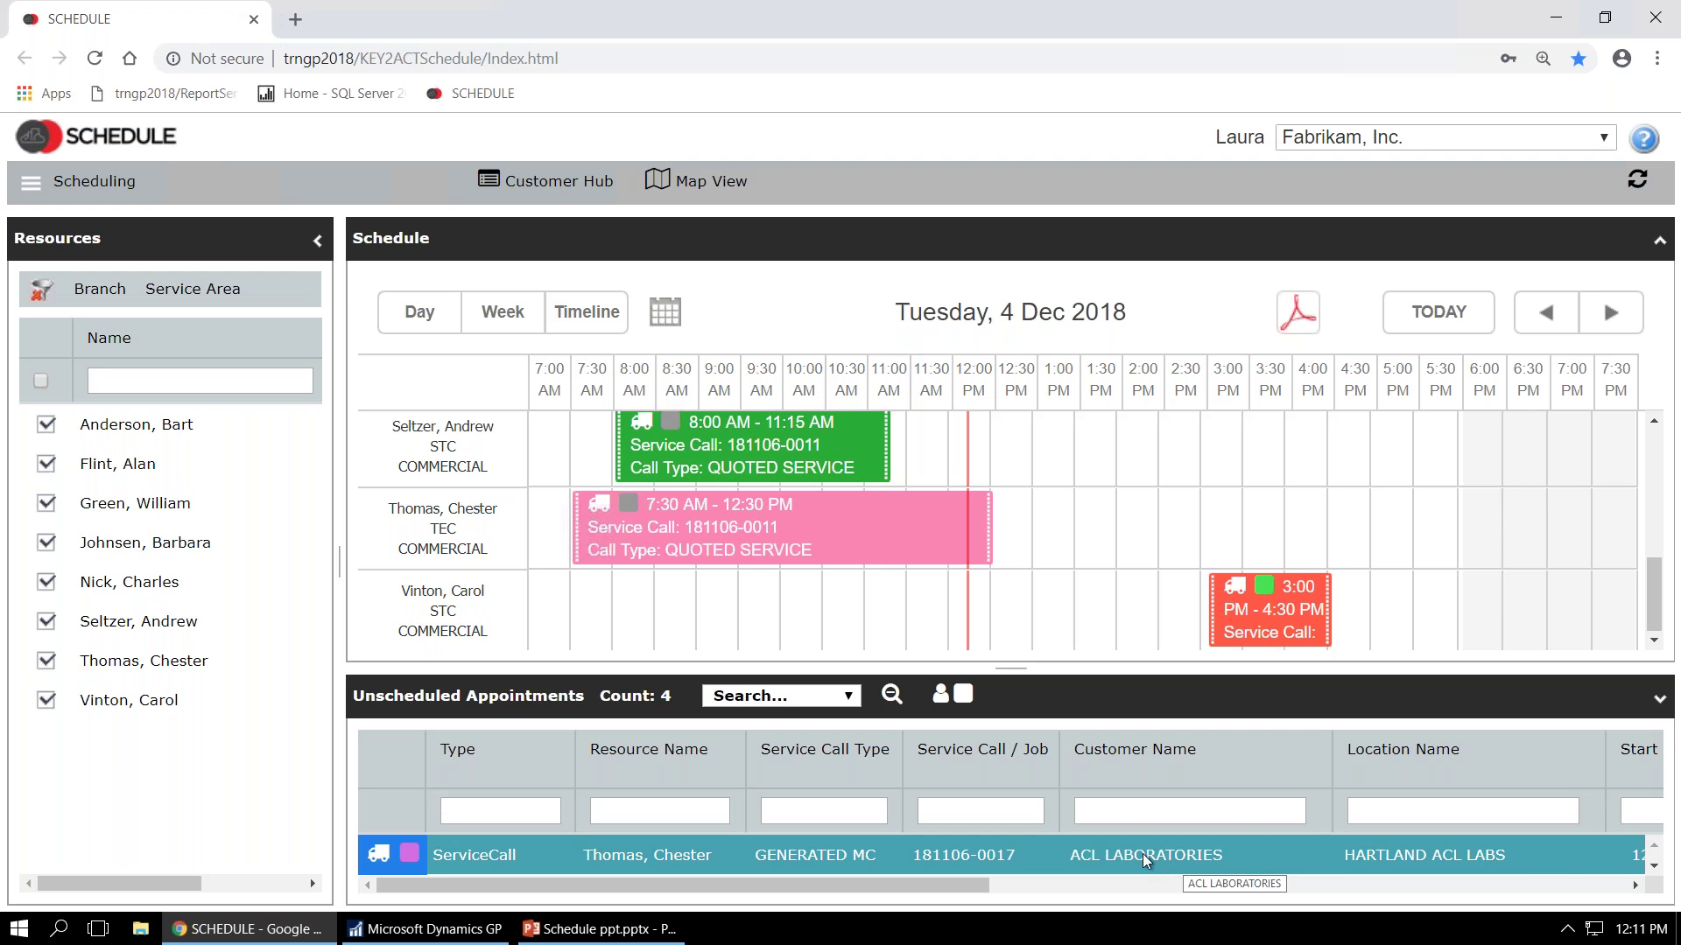
pyautogui.moveTo(1137, 849); pyautogui.dragTo(1203, 457)
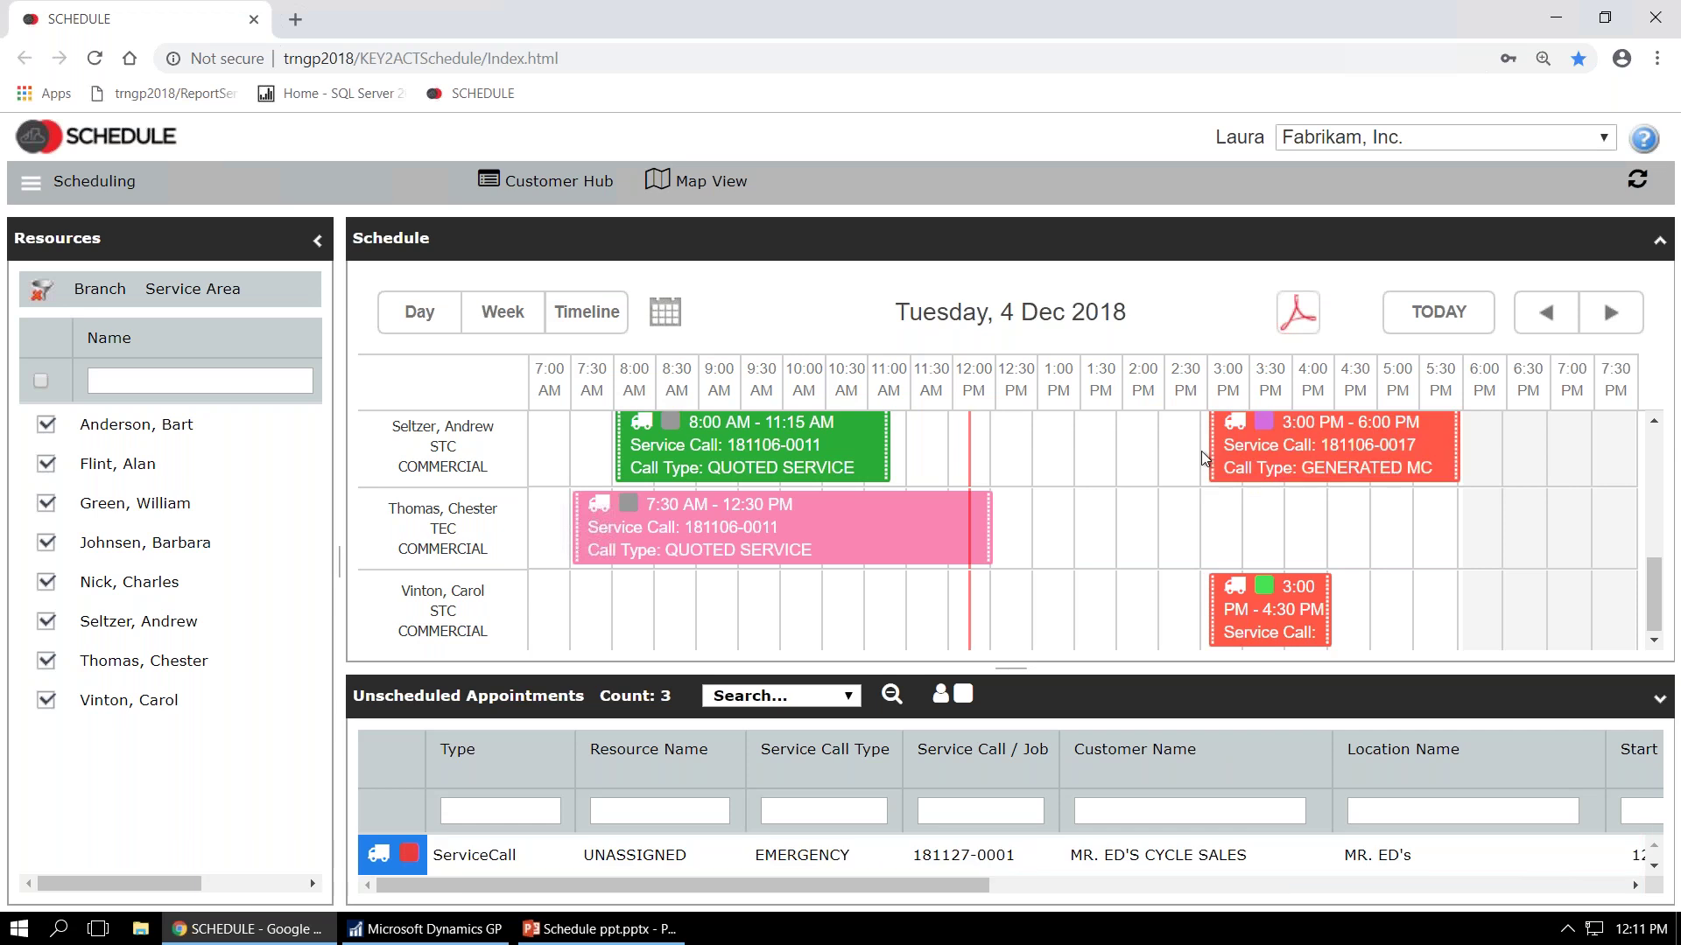
# - Move the ACL LABORATORIES appointment to 3:30 PM - 6:30 PM, accepting the placement outside the resource's shift
pyautogui.moveTo(1313, 458)
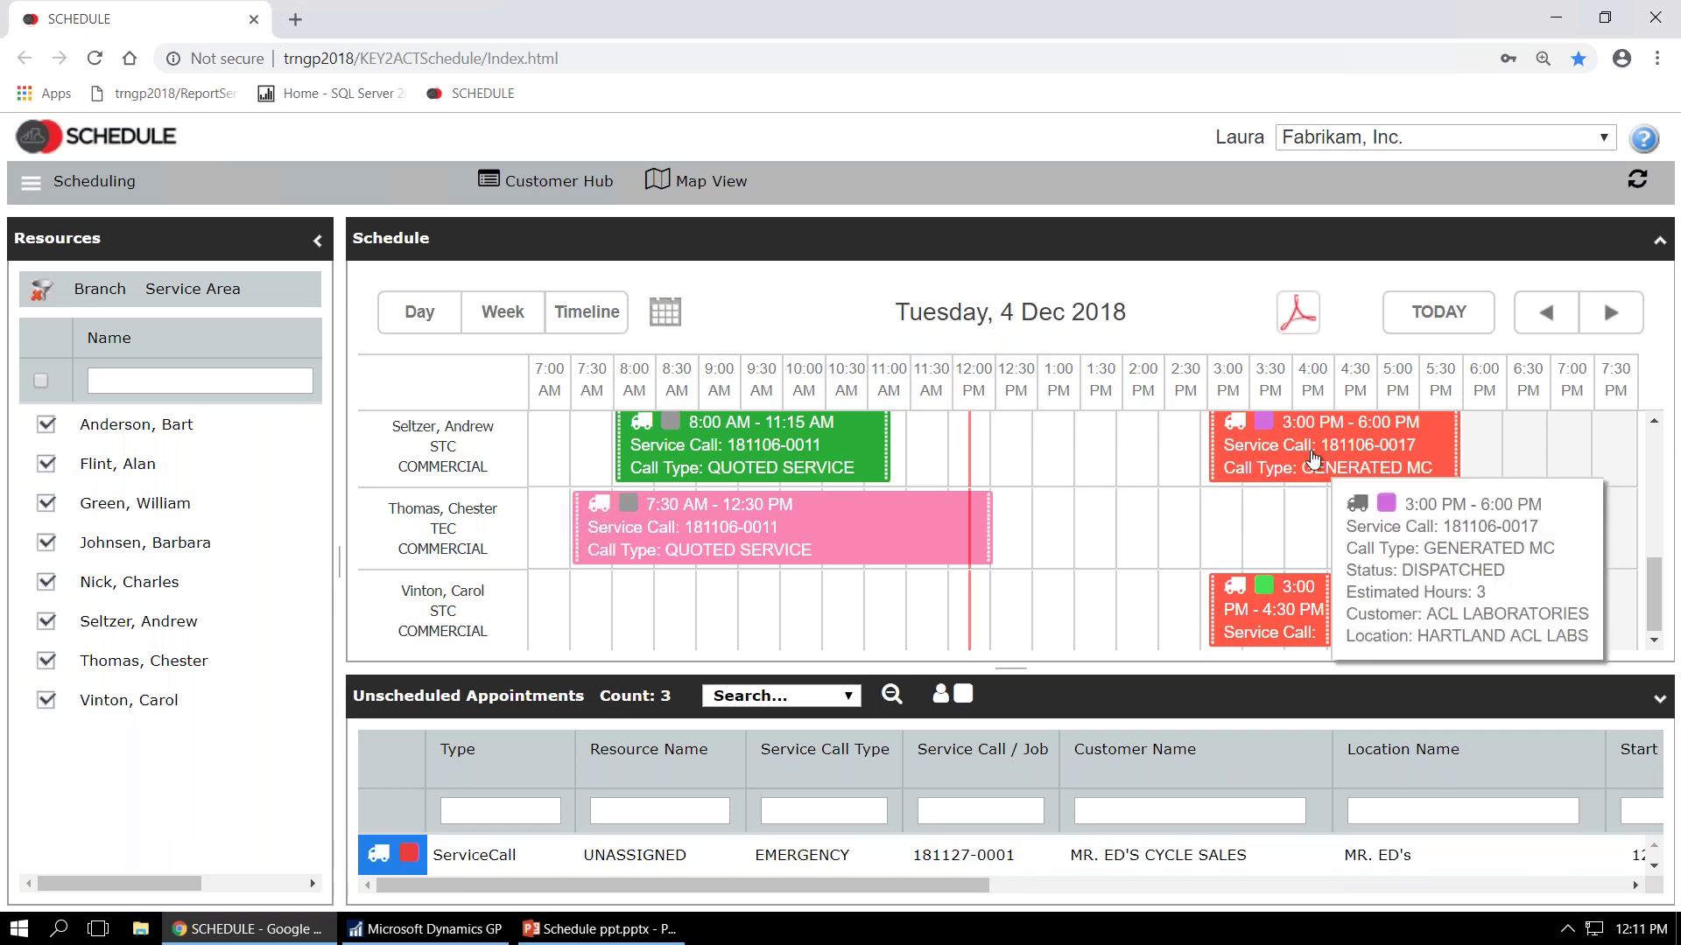
pyautogui.moveTo(1313, 458); pyautogui.dragTo(1361, 461)
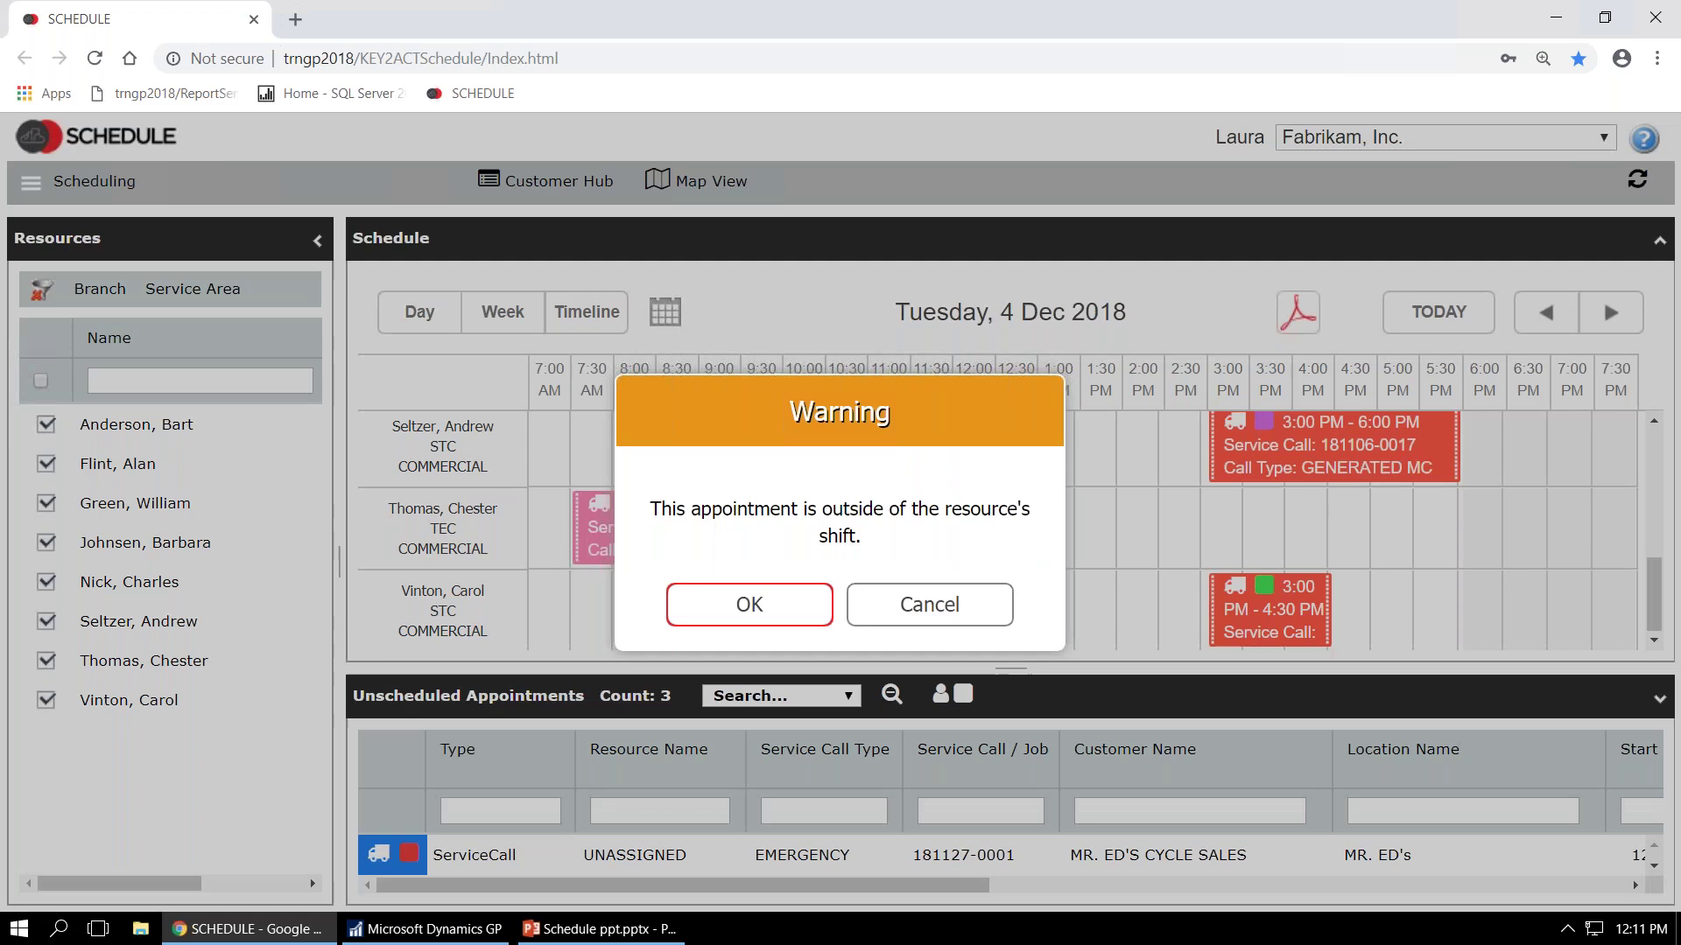
pyautogui.click(764, 619)
# - Unschedule the 3:30 PM - 6:30 PM ACL LABORATORIES appointment
pyautogui.moveTo(1304, 465)
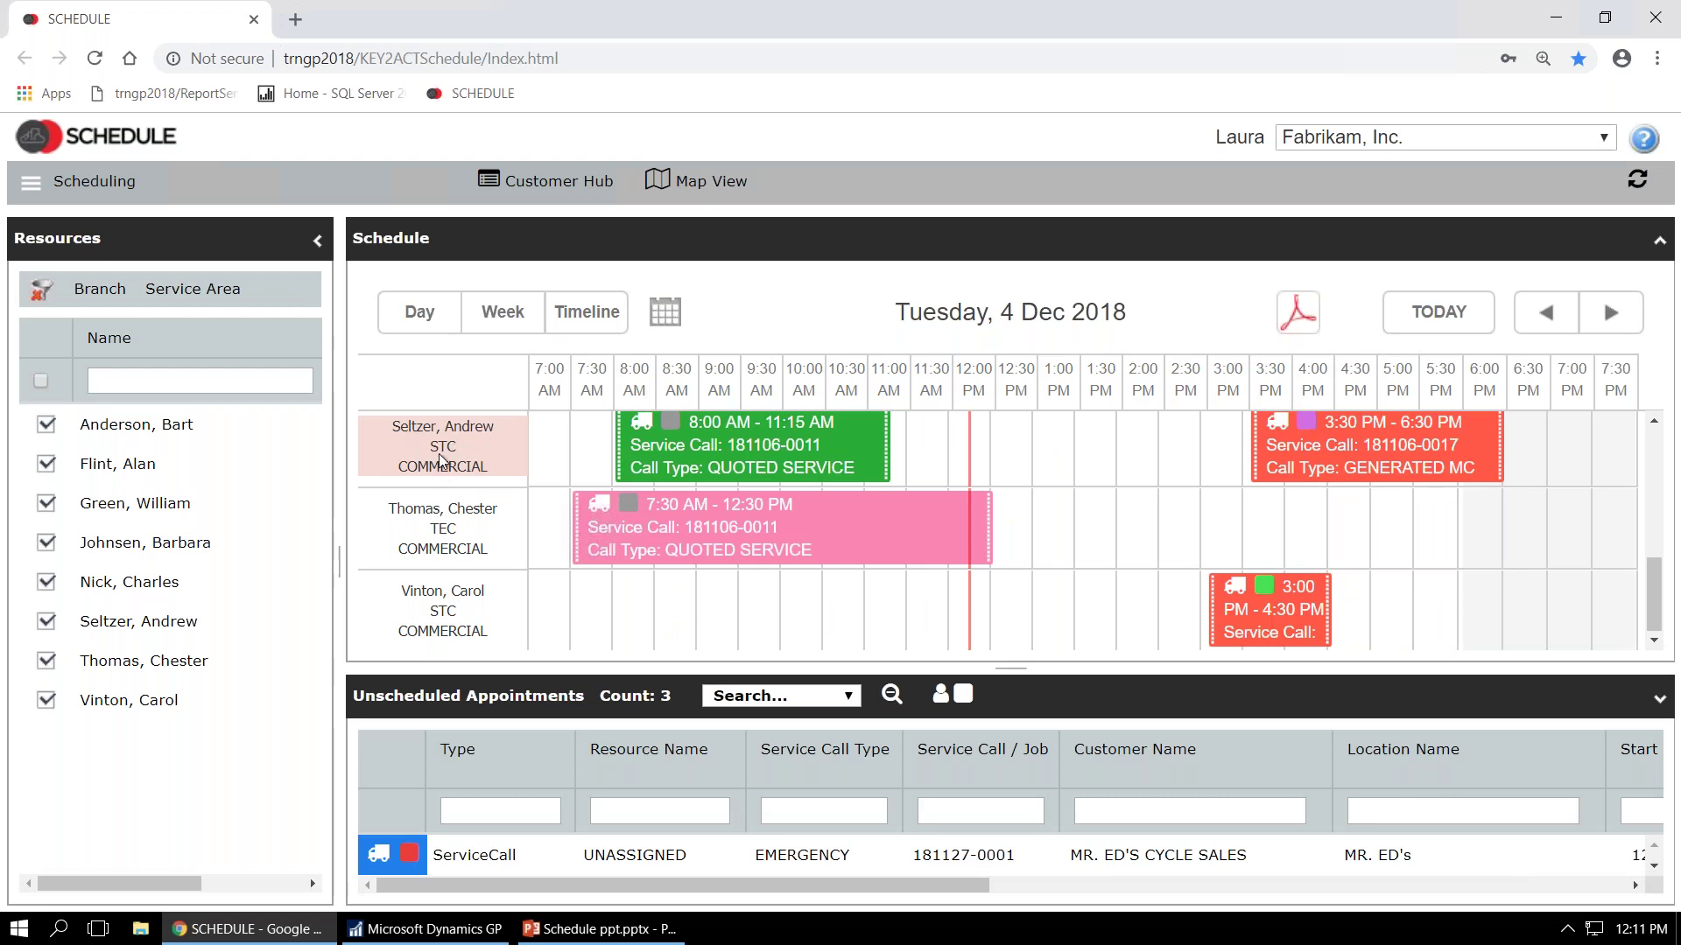
pyautogui.moveTo(1401, 447)
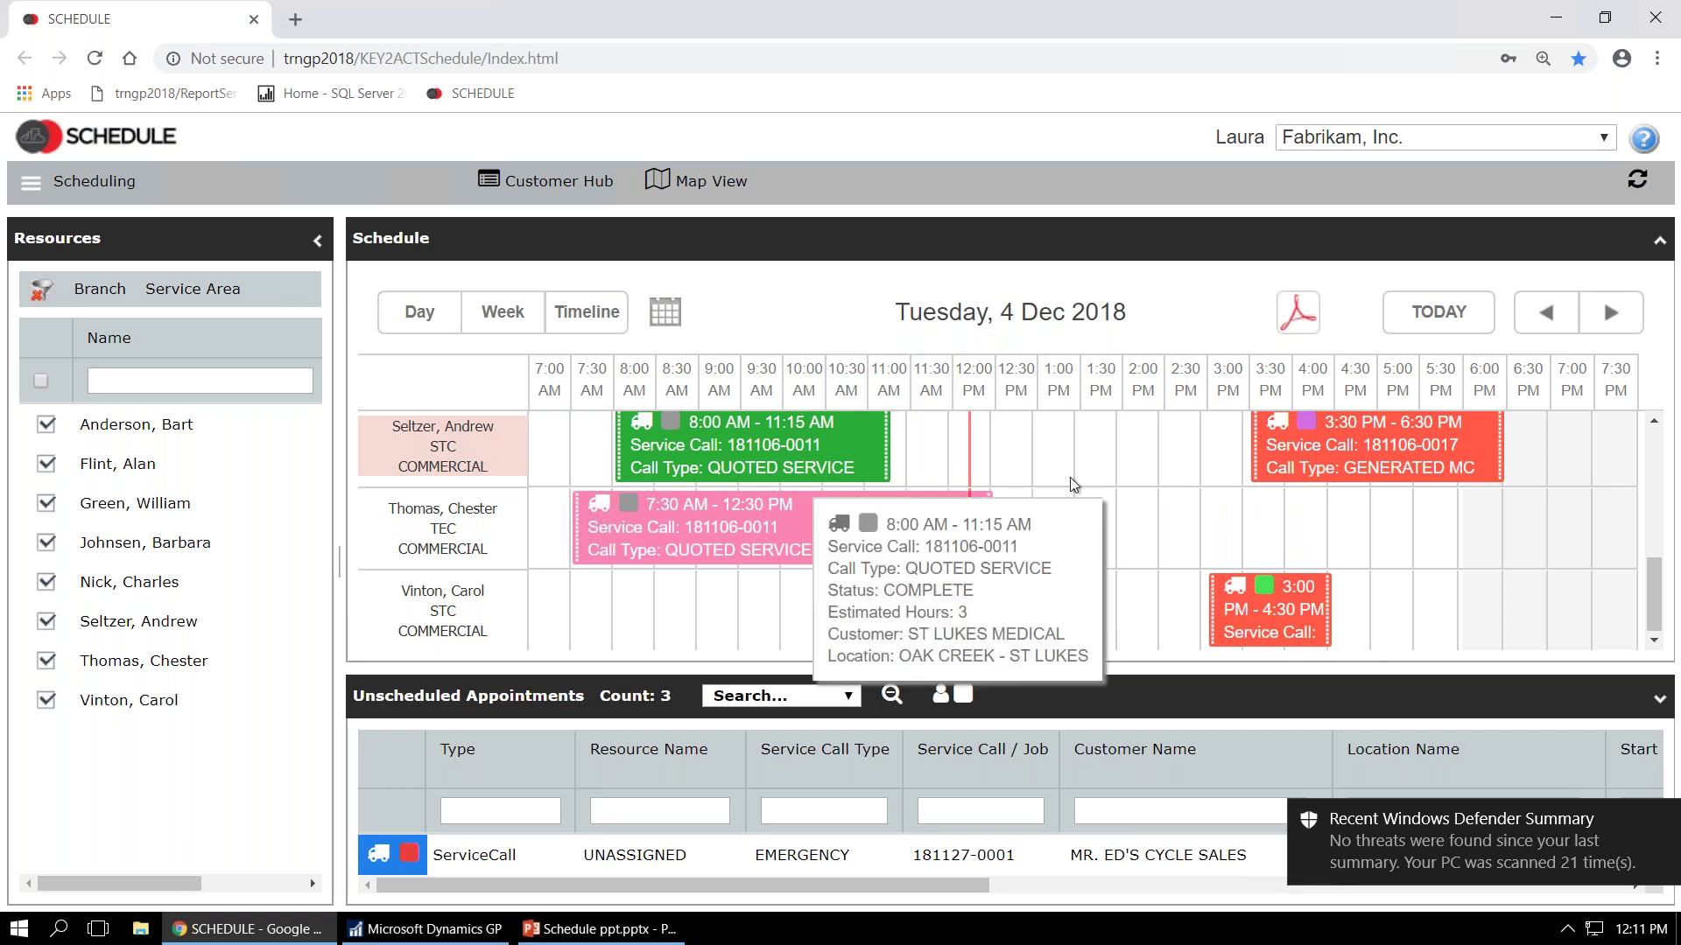
pyautogui.rightClick(1315, 456)
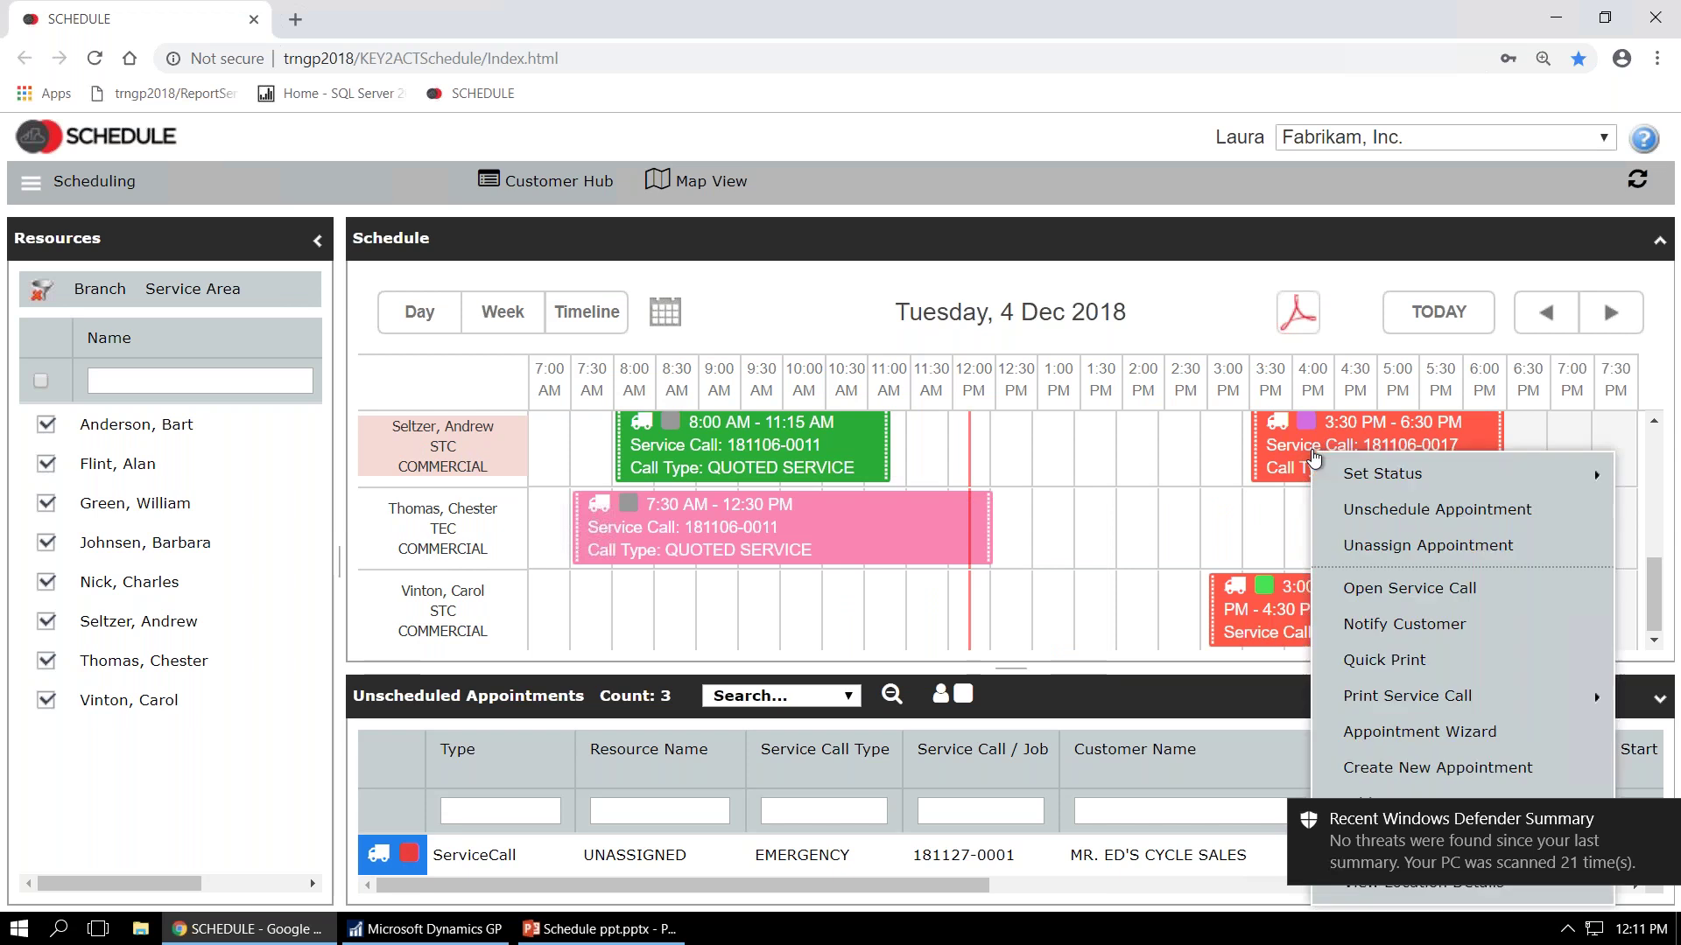
pyautogui.click(1353, 521)
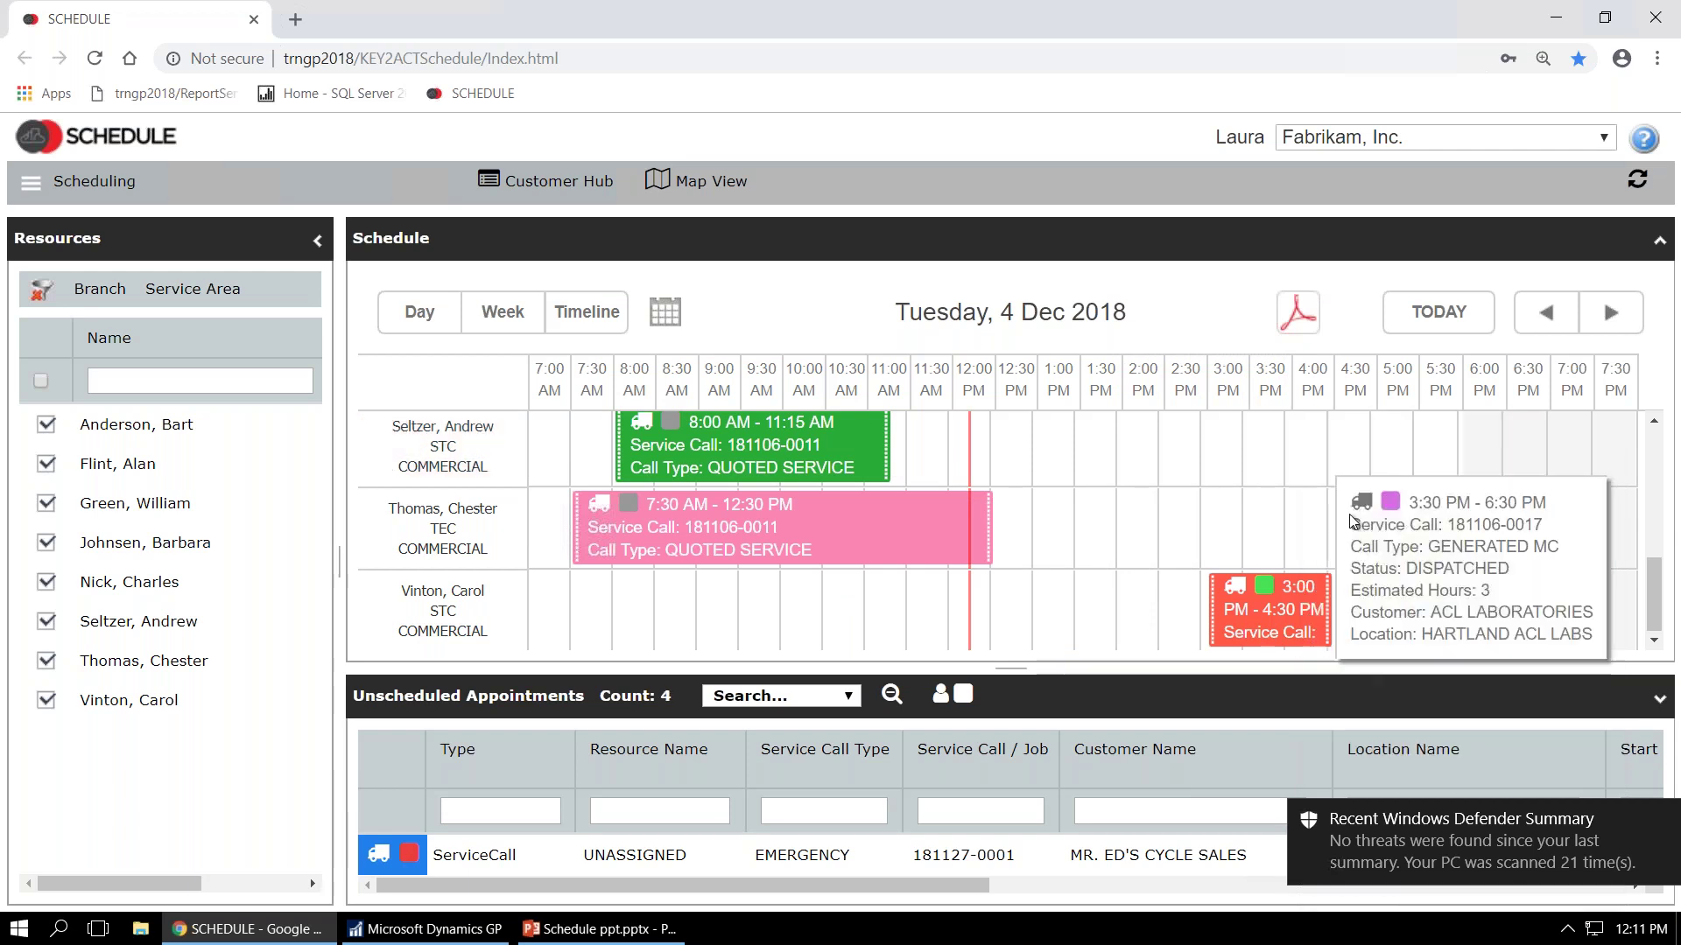
# - Open the service call of the 7:30 AM - 12:30 PM ST LUKES MEDICAL appointment and review its time stamps
pyautogui.moveTo(956, 555)
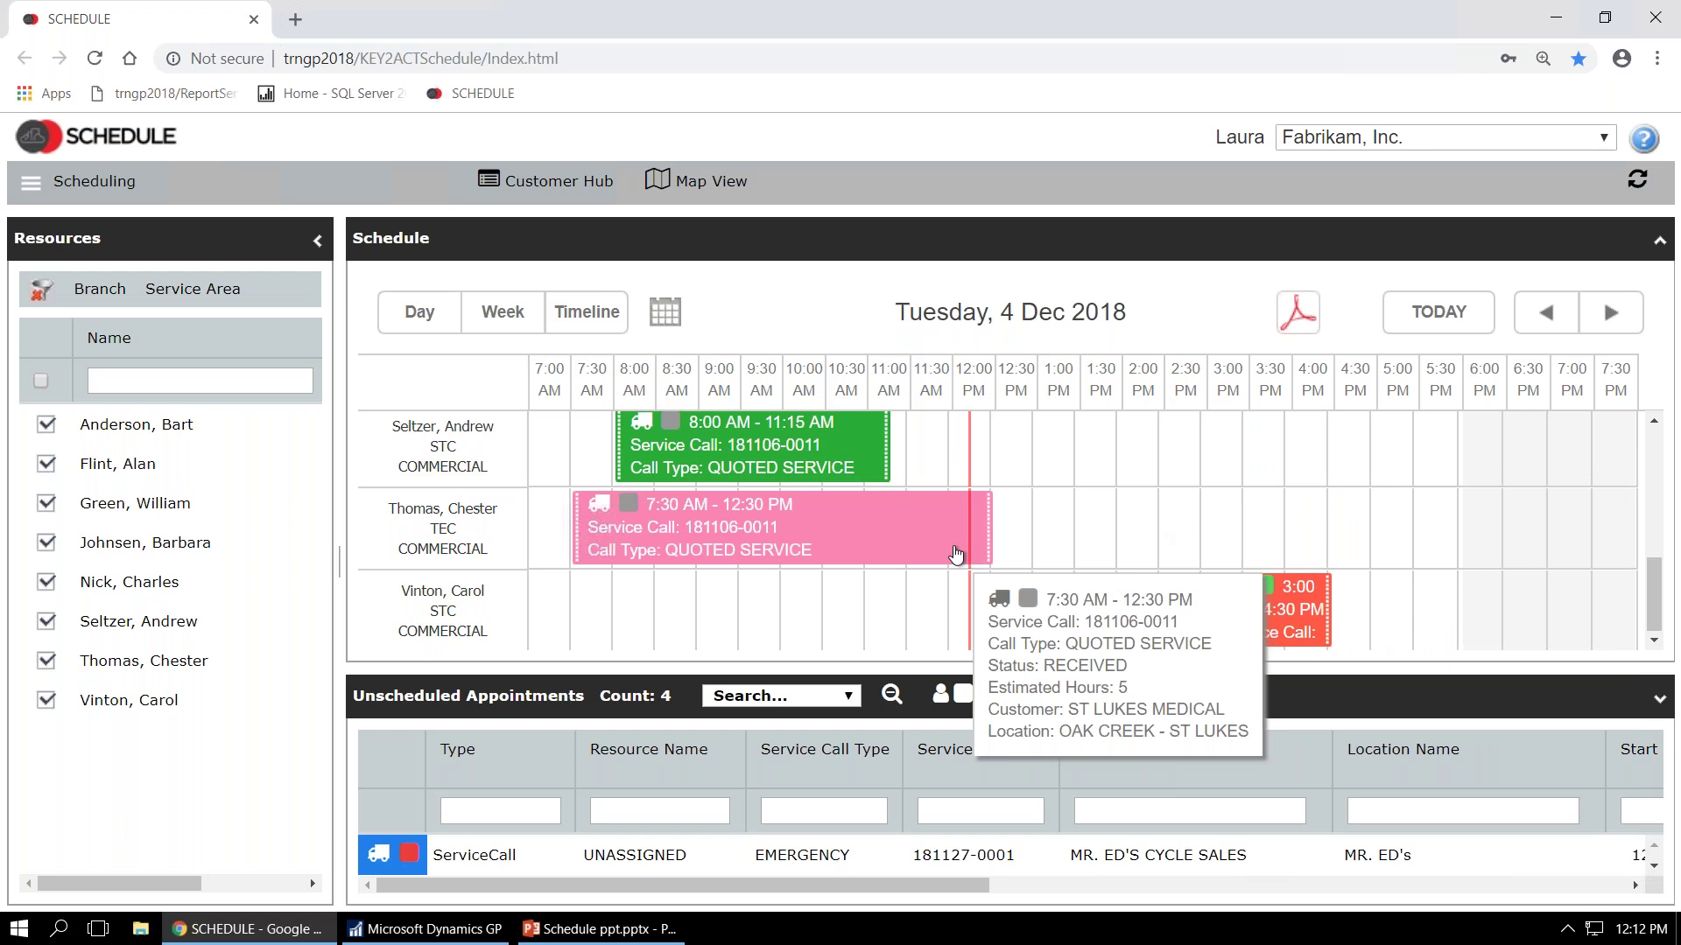
pyautogui.rightClick(826, 545)
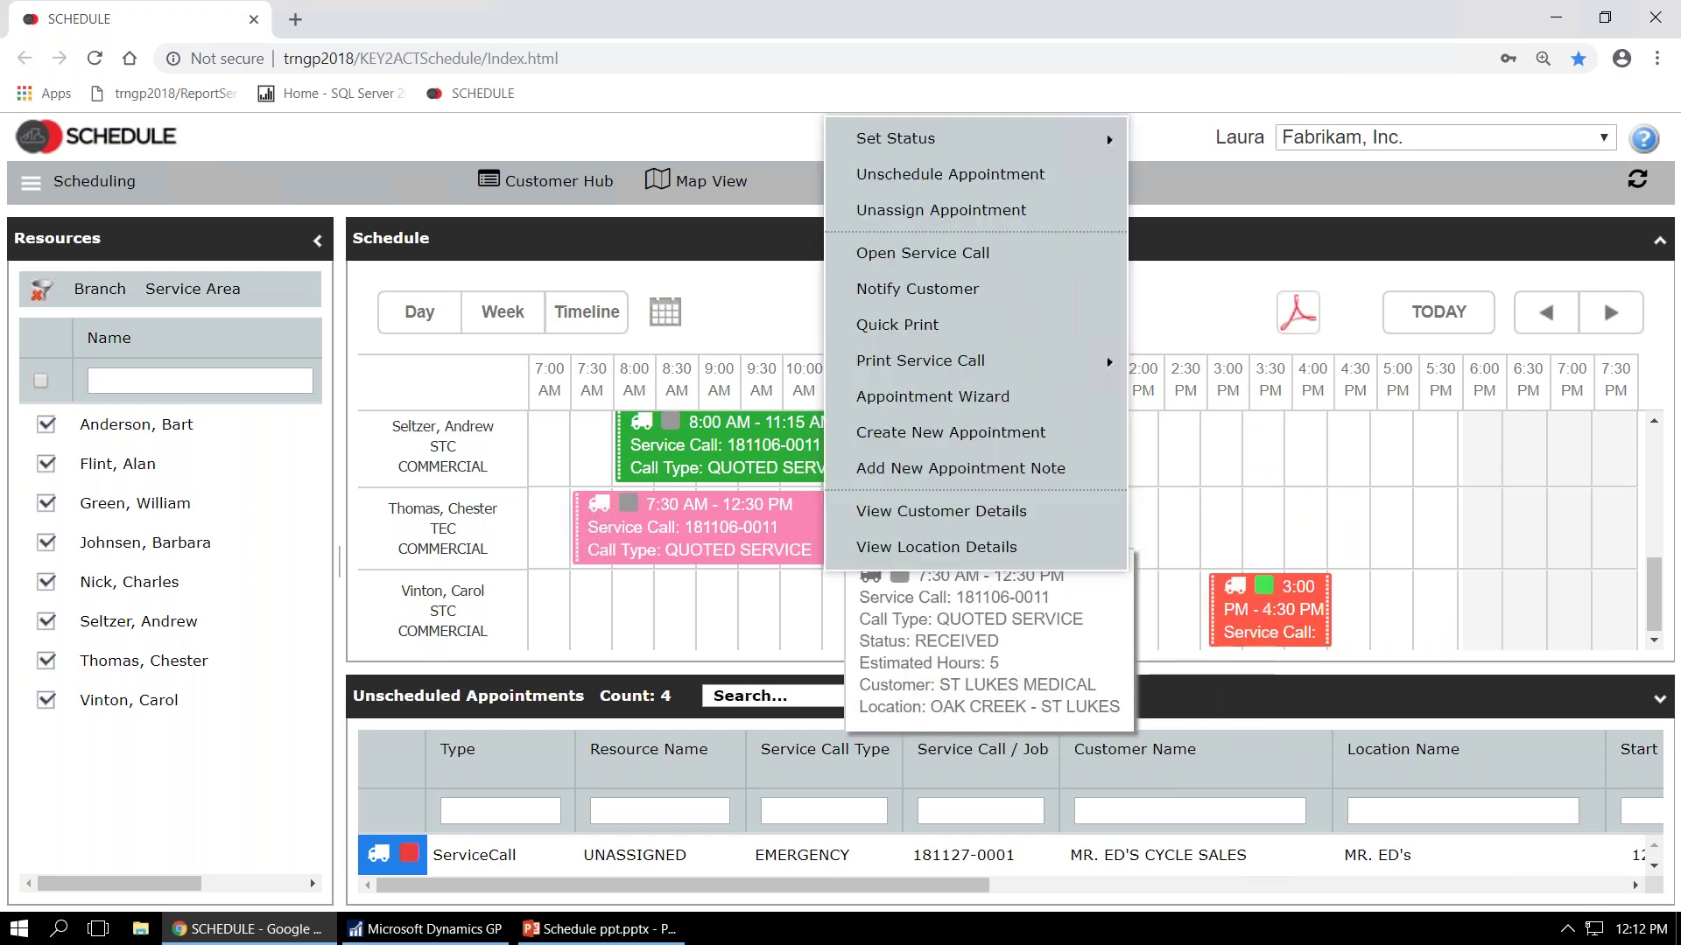
pyautogui.click(892, 252)
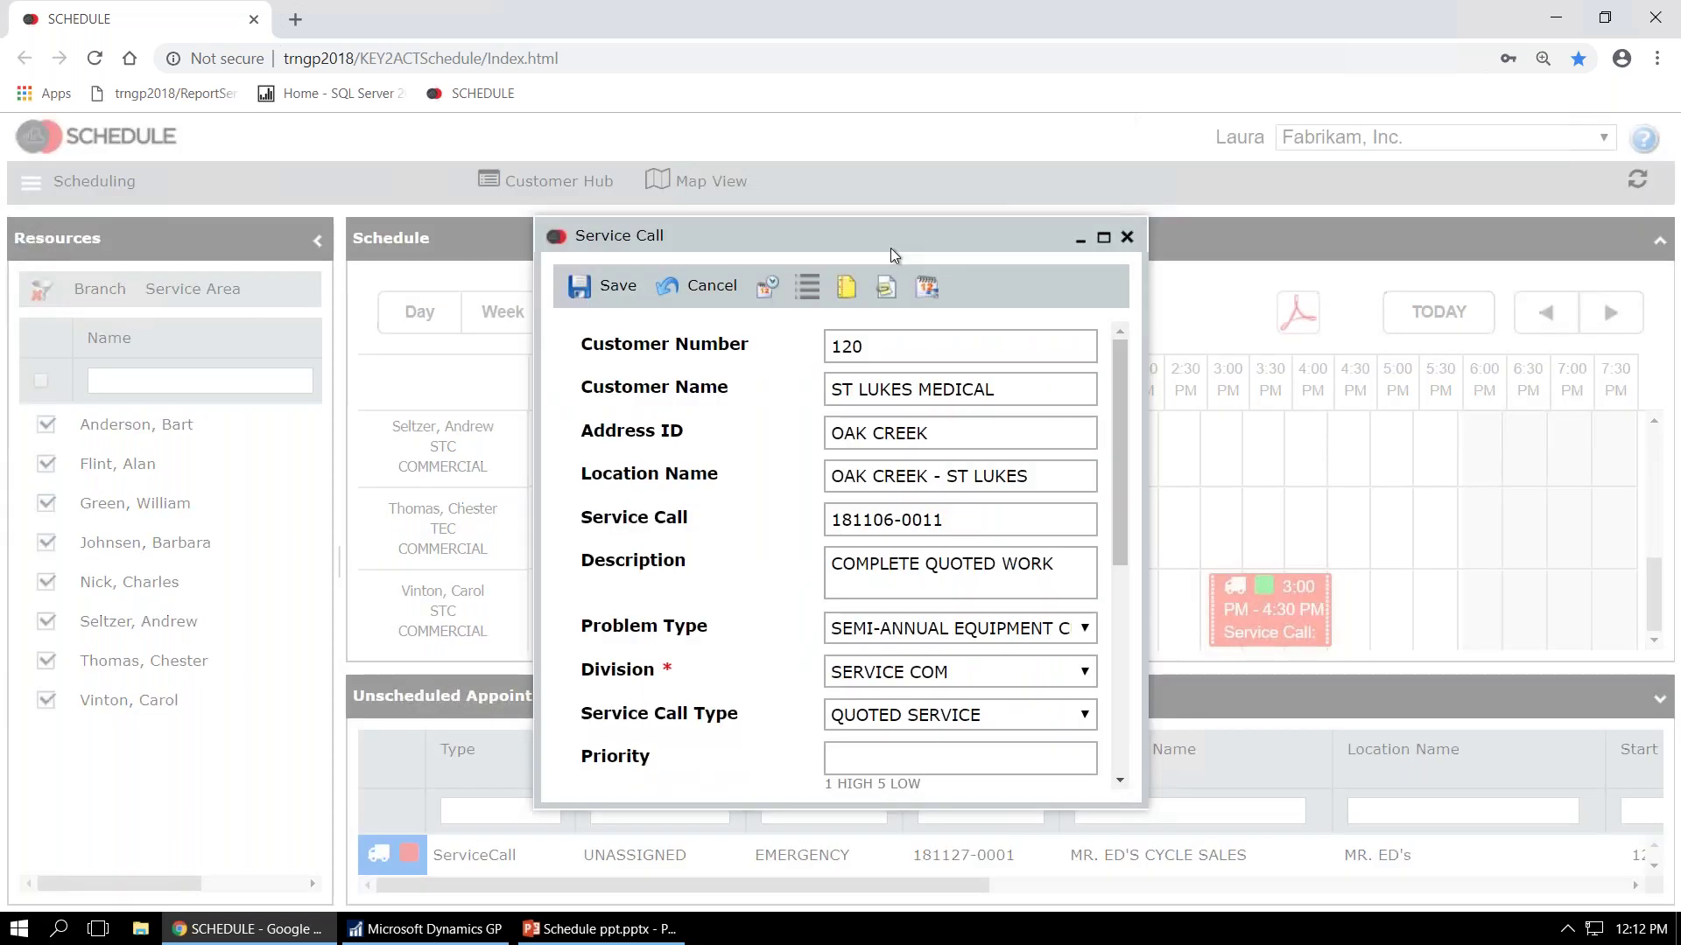
pyautogui.click(763, 290)
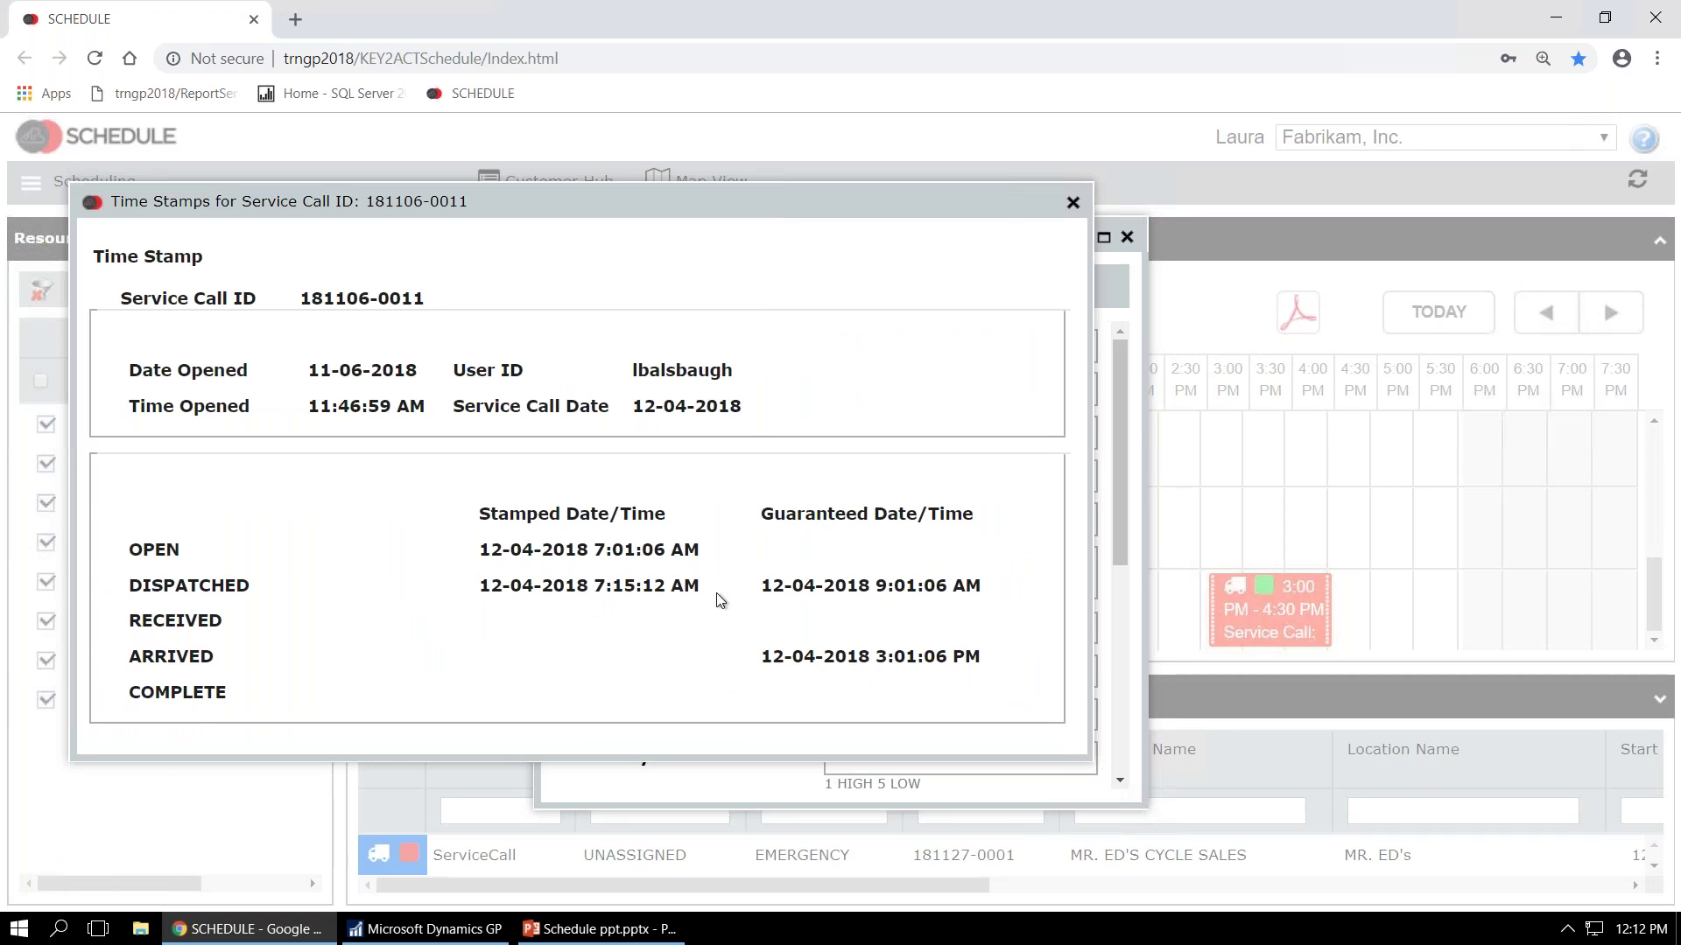
pyautogui.click(1070, 203)
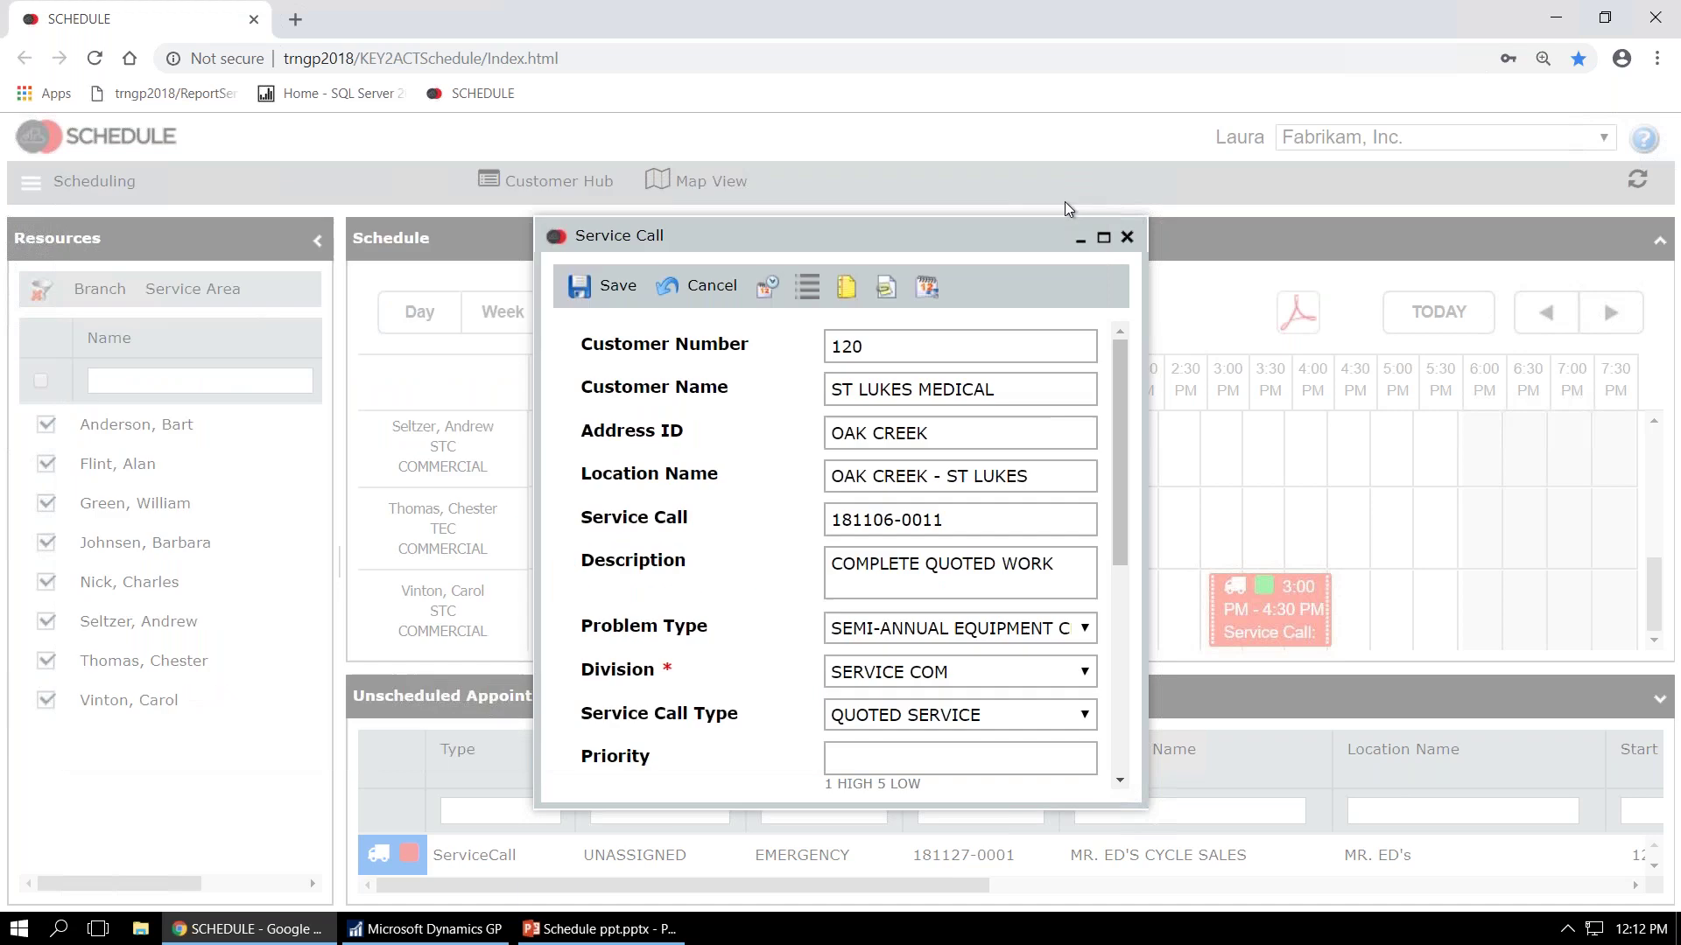
# - Review the ST LUKES MEDICAL service call's task list and its service call notes
pyautogui.click(807, 287)
pyautogui.click(334, 373)
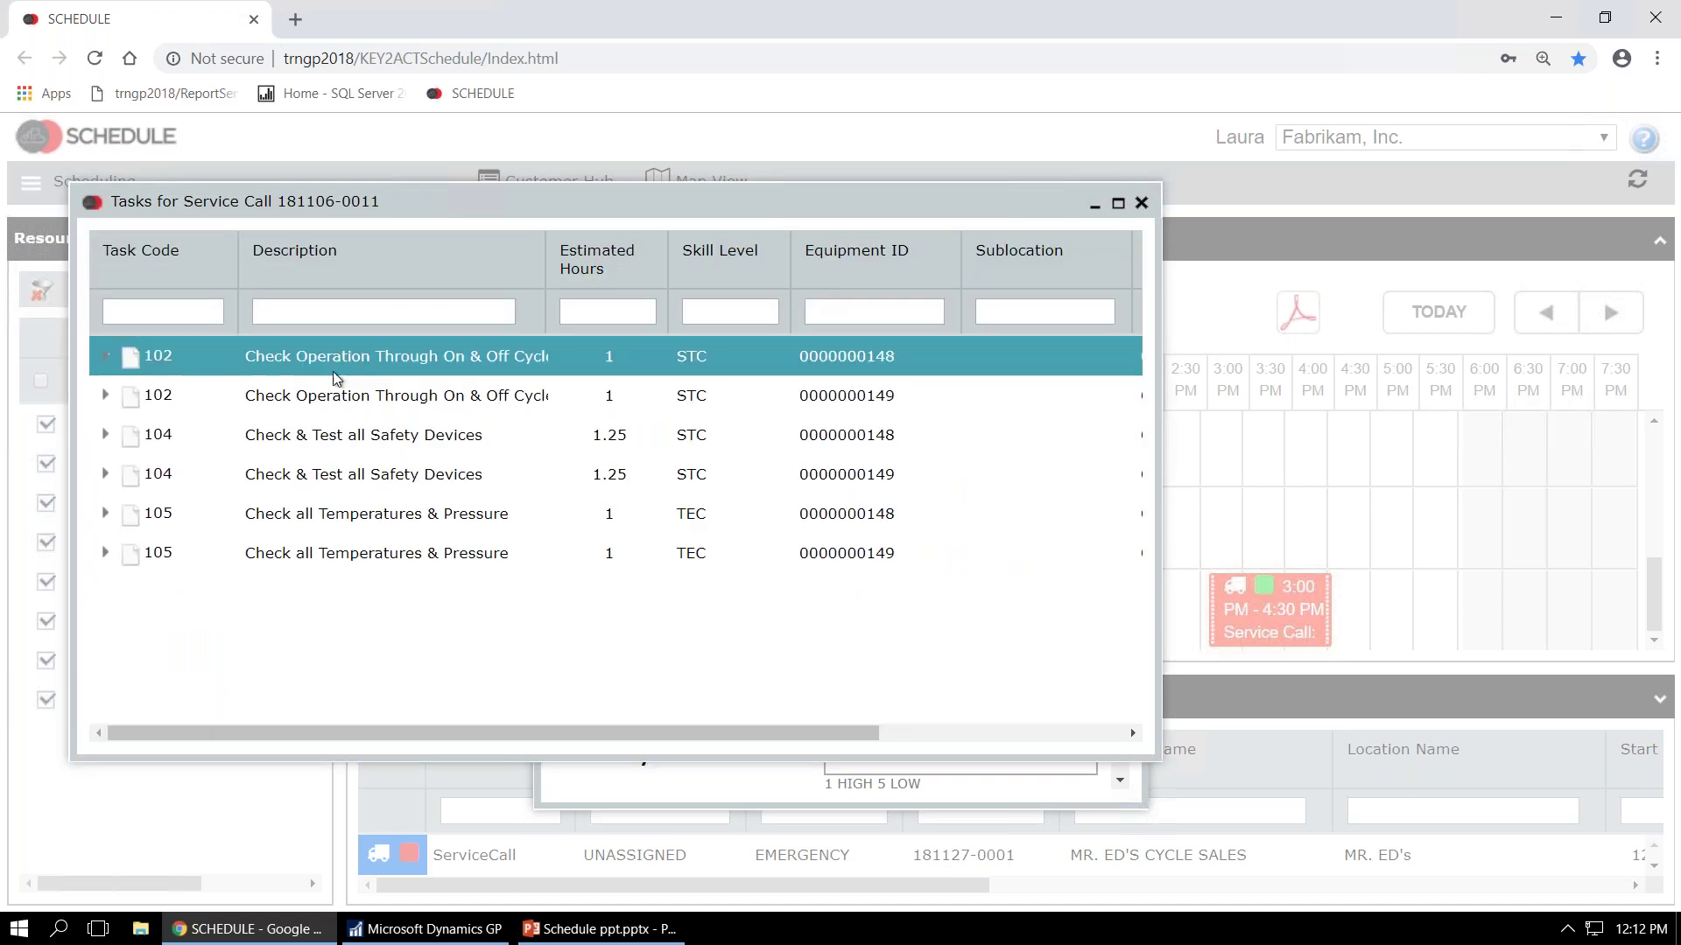
pyautogui.click(409, 435)
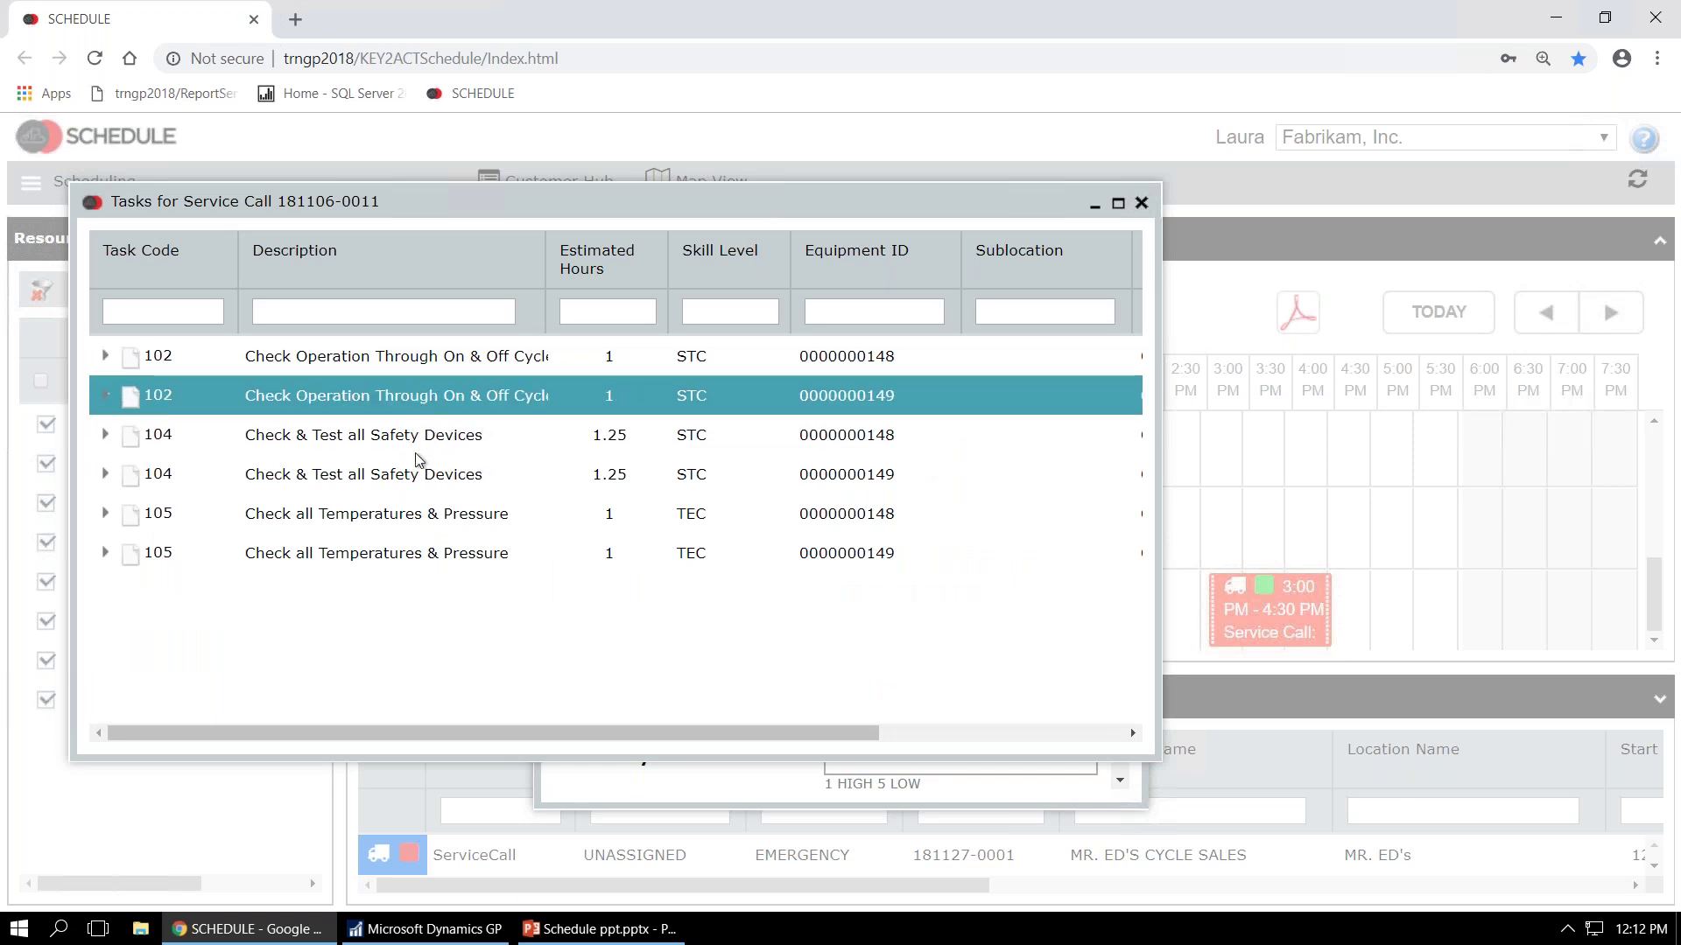
pyautogui.click(1141, 203)
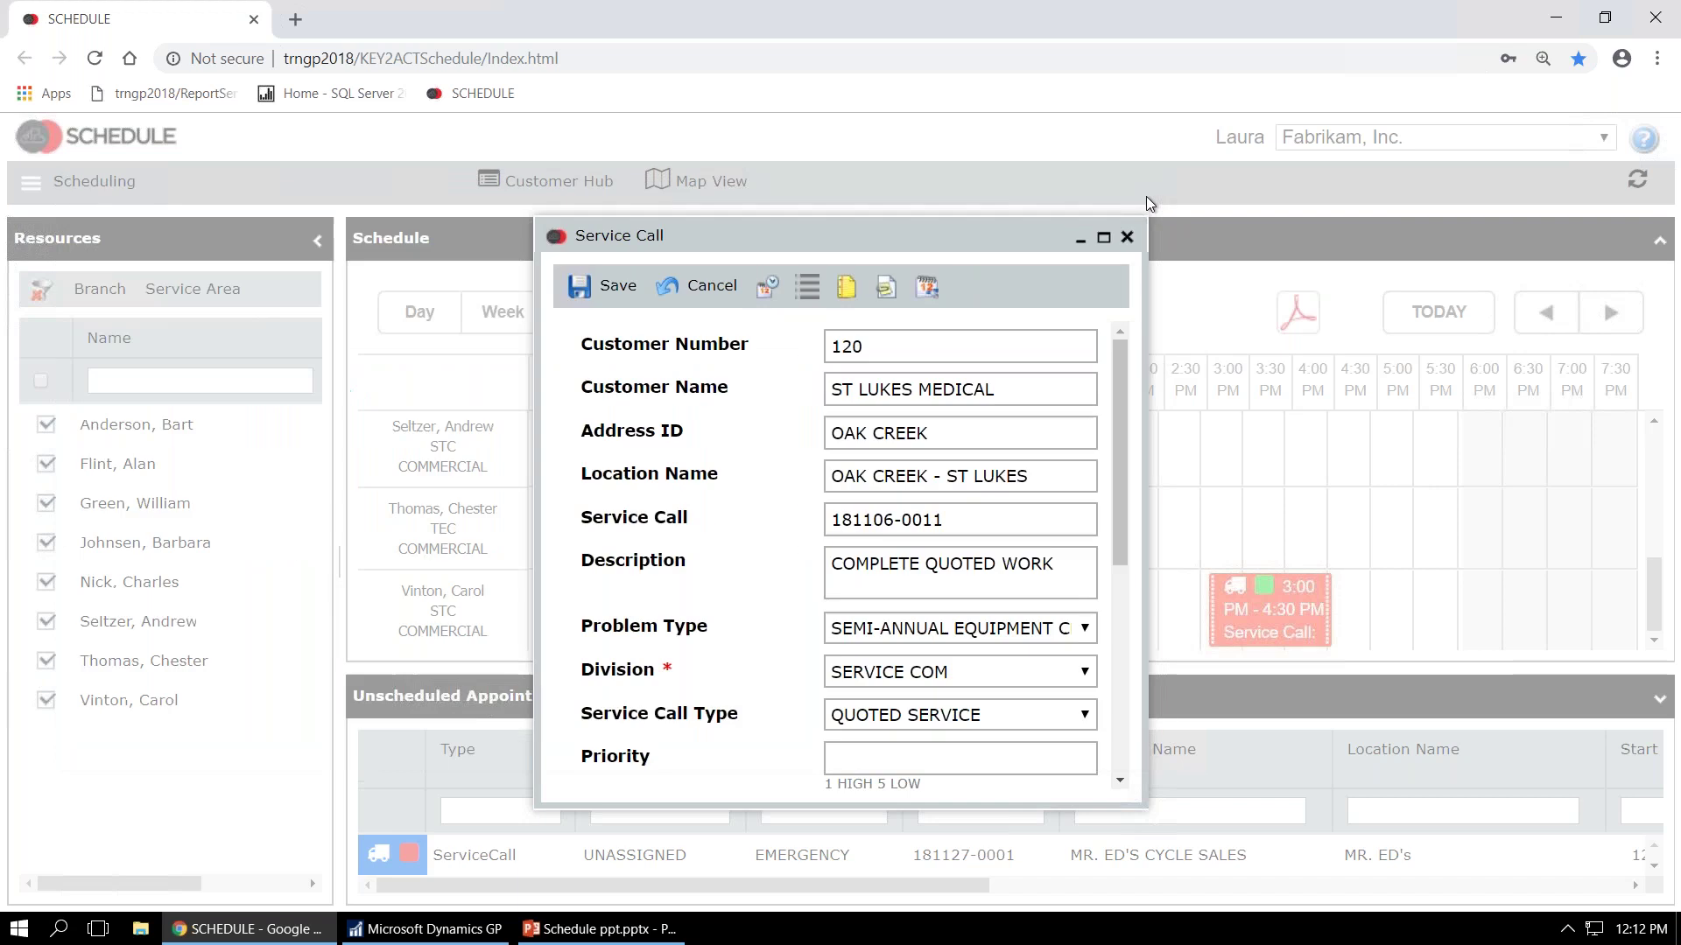
pyautogui.click(846, 288)
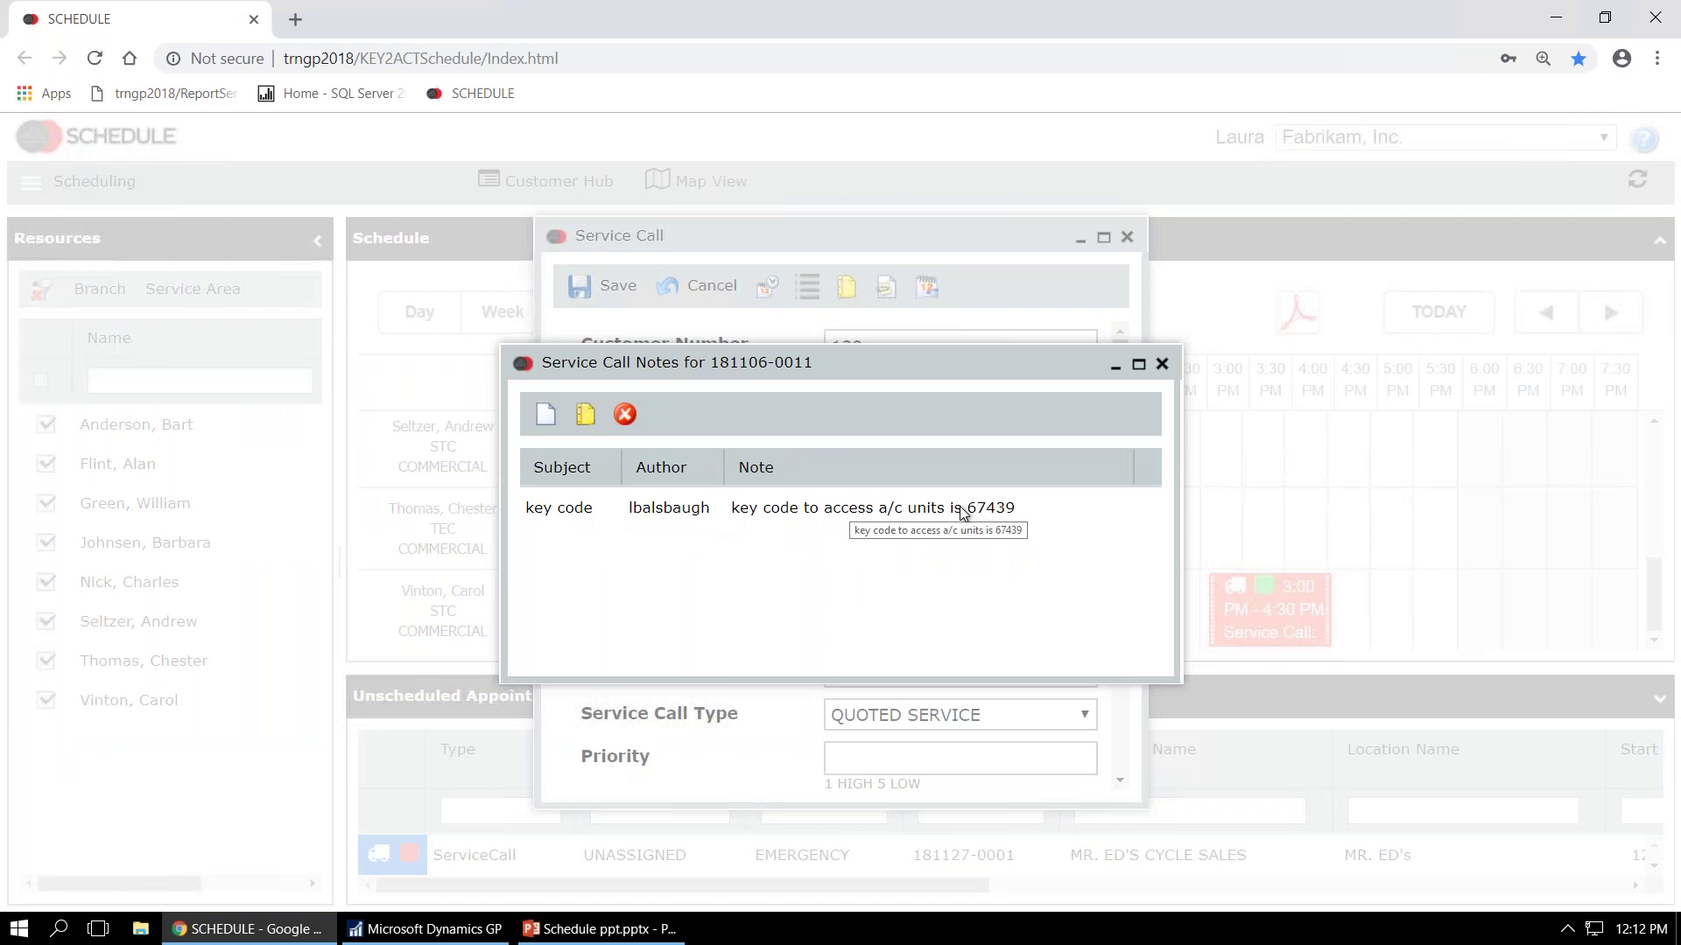
pyautogui.click(1162, 364)
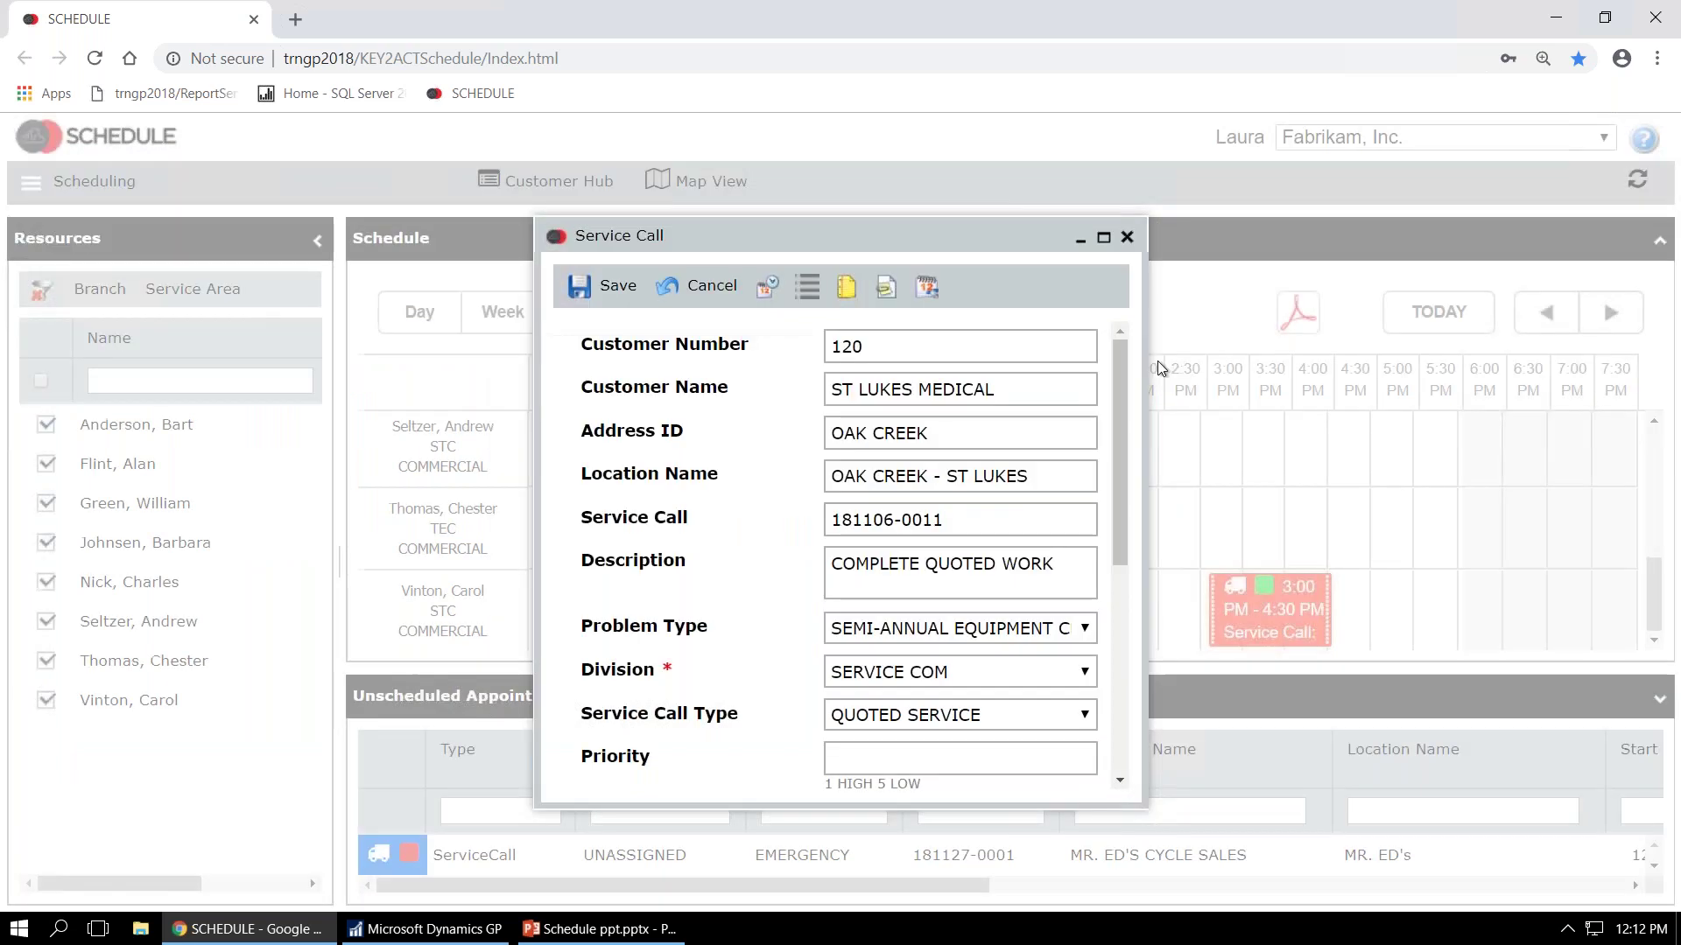
# - View the St Luke's Quote PDF attached to the service call, return to the Schedule page and close the attachments
pyautogui.click(885, 289)
pyautogui.click(744, 528)
pyautogui.doubleClick(746, 533)
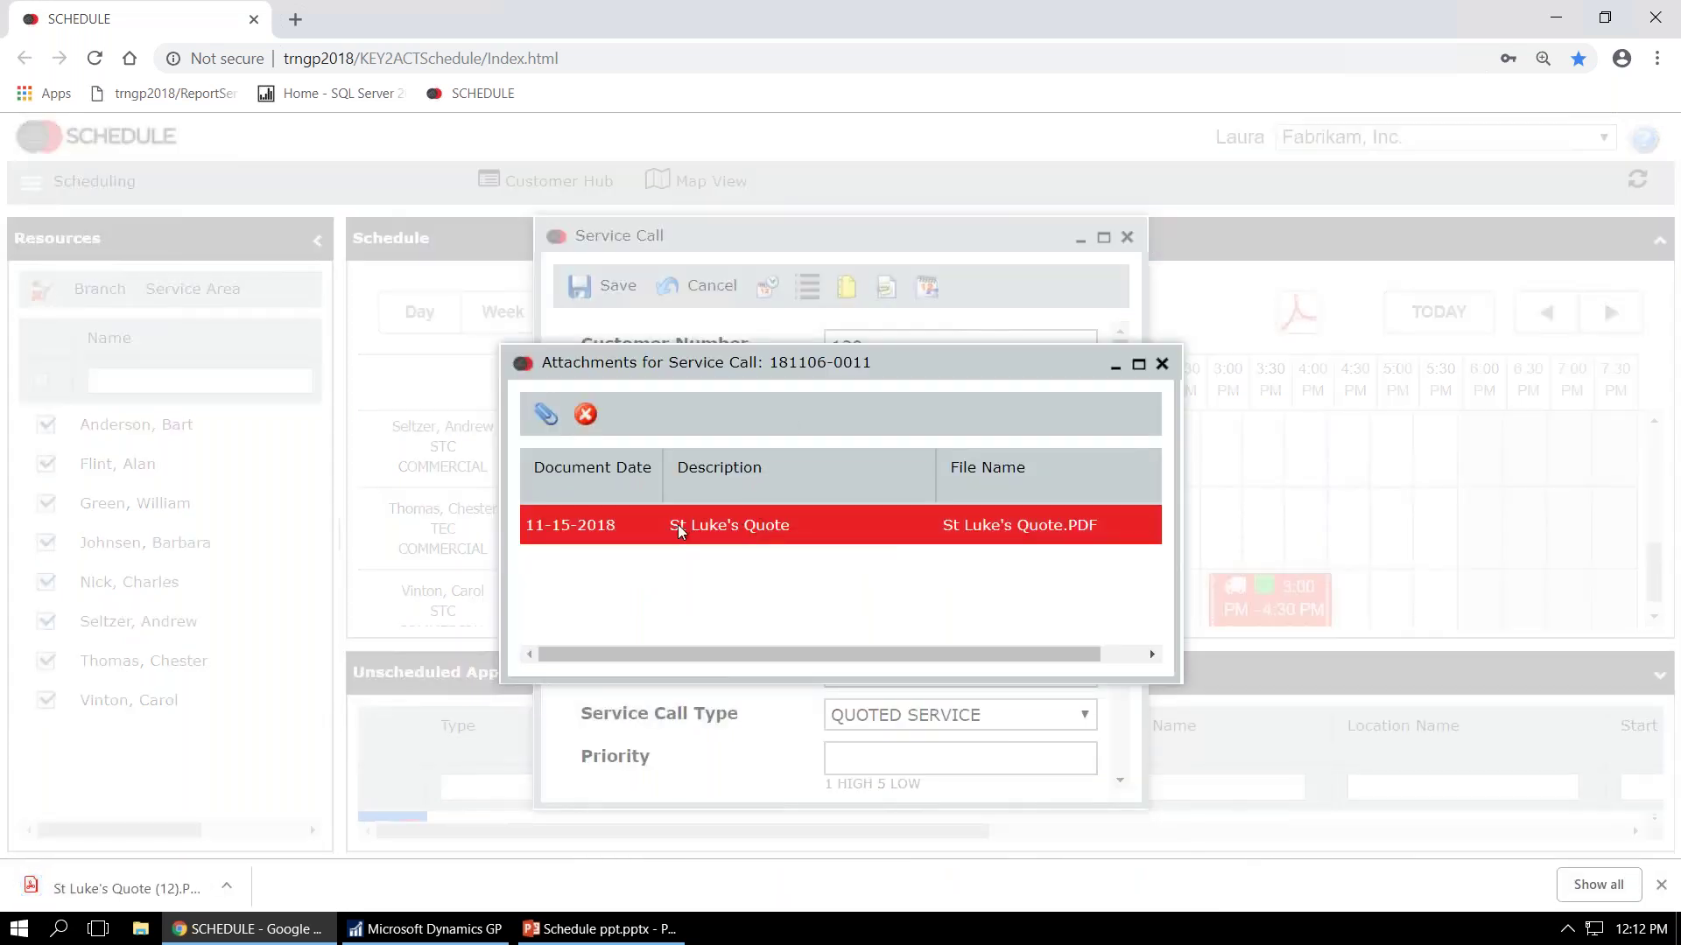
pyautogui.click(102, 896)
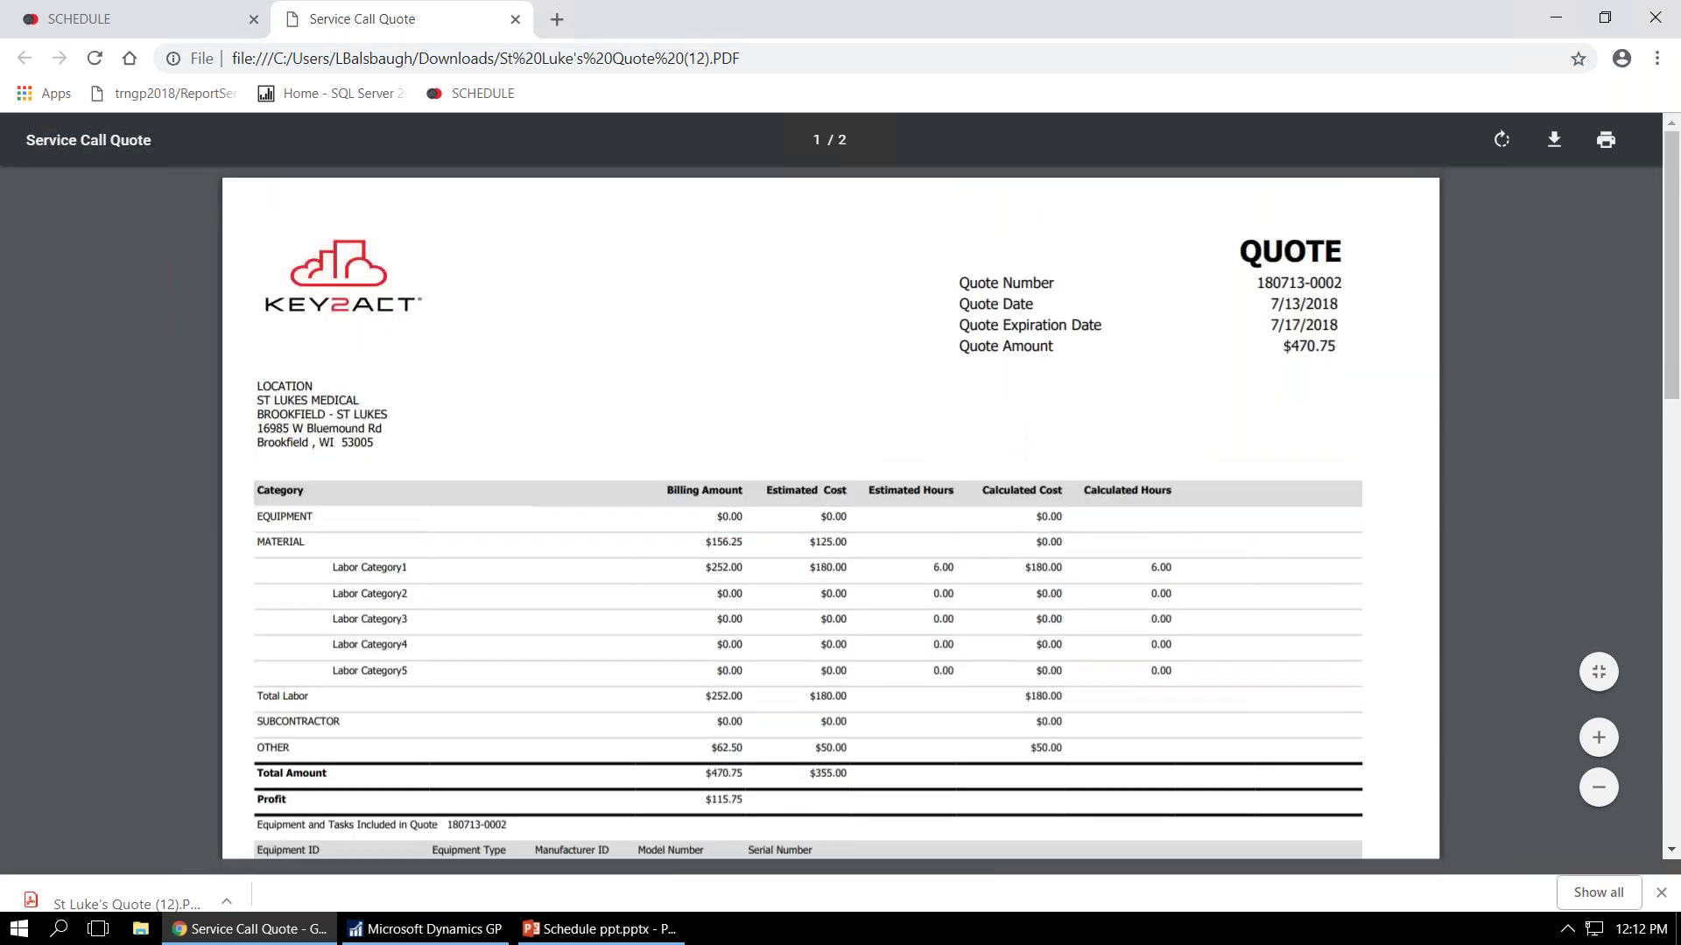
pyautogui.hotkey('ctrl', 'shift', 'Tab')
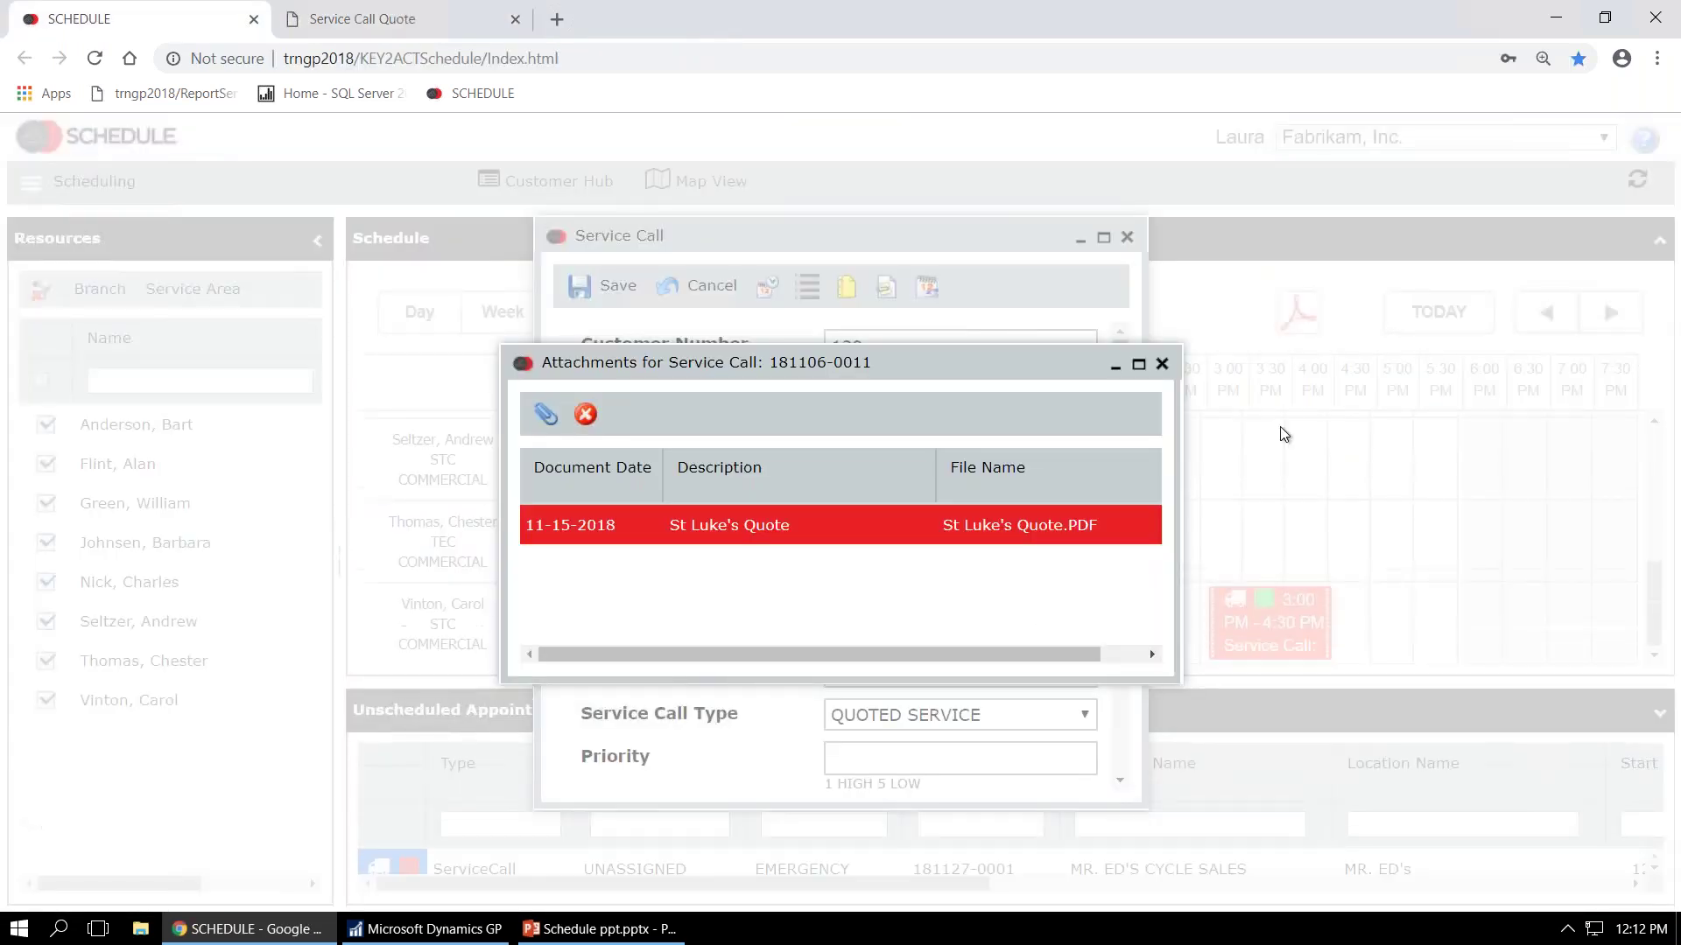
pyautogui.click(1161, 363)
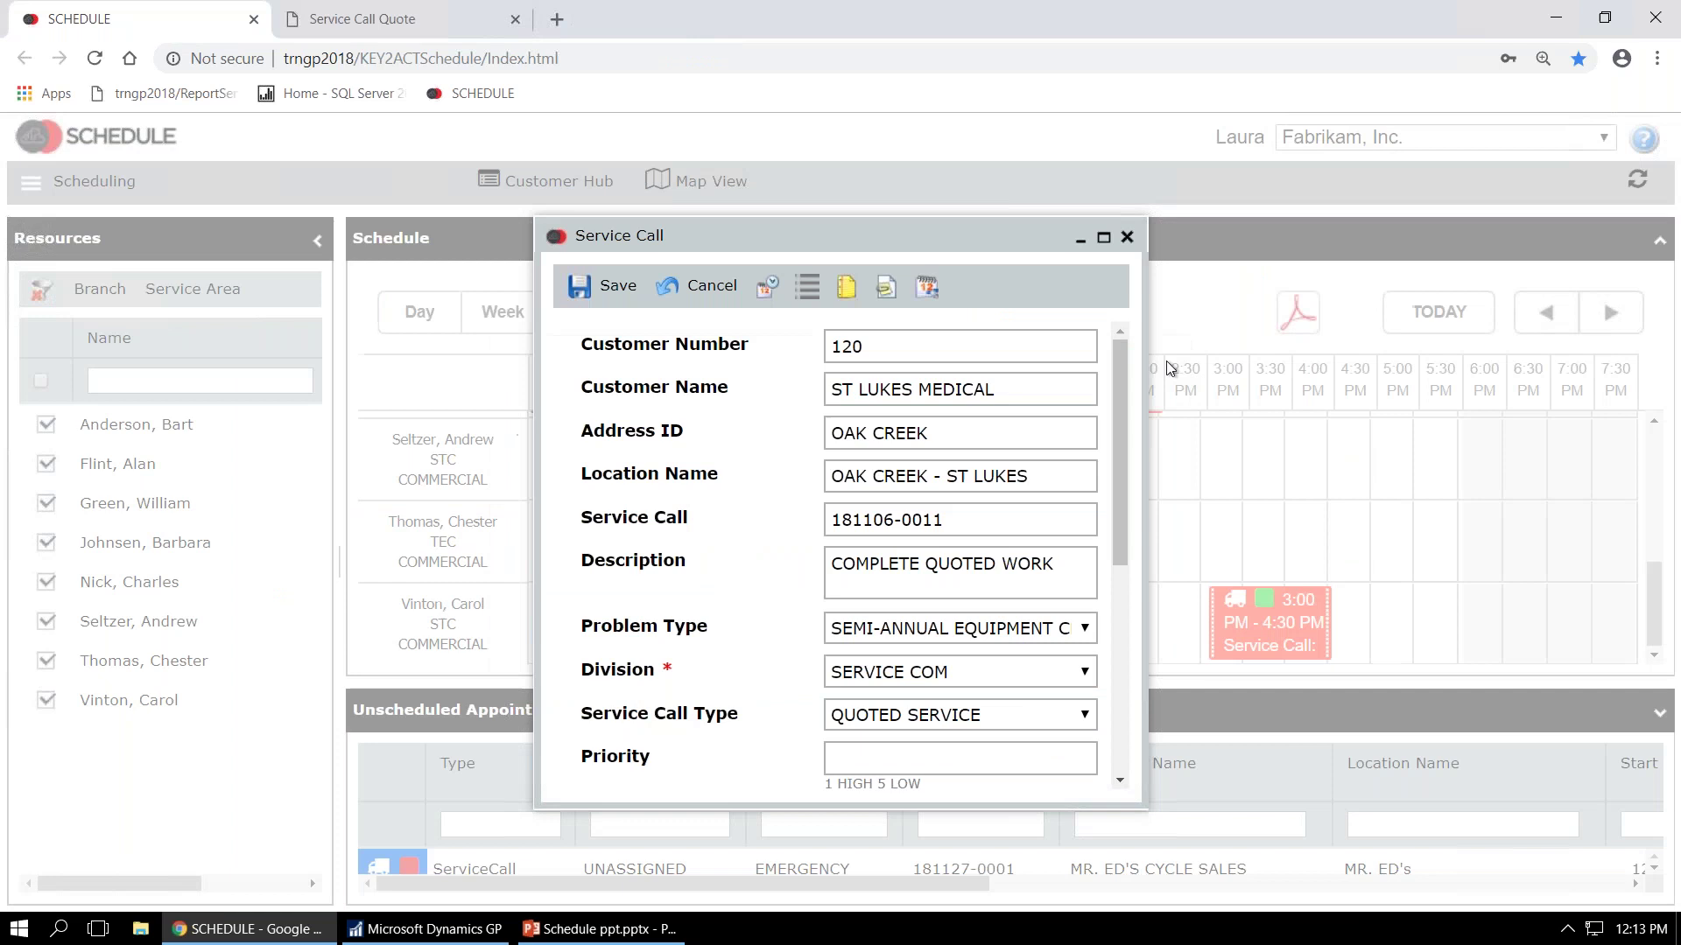
# - Review the appointments related to the ST LUKES MEDICAL service call and close the service call
pyautogui.click(930, 290)
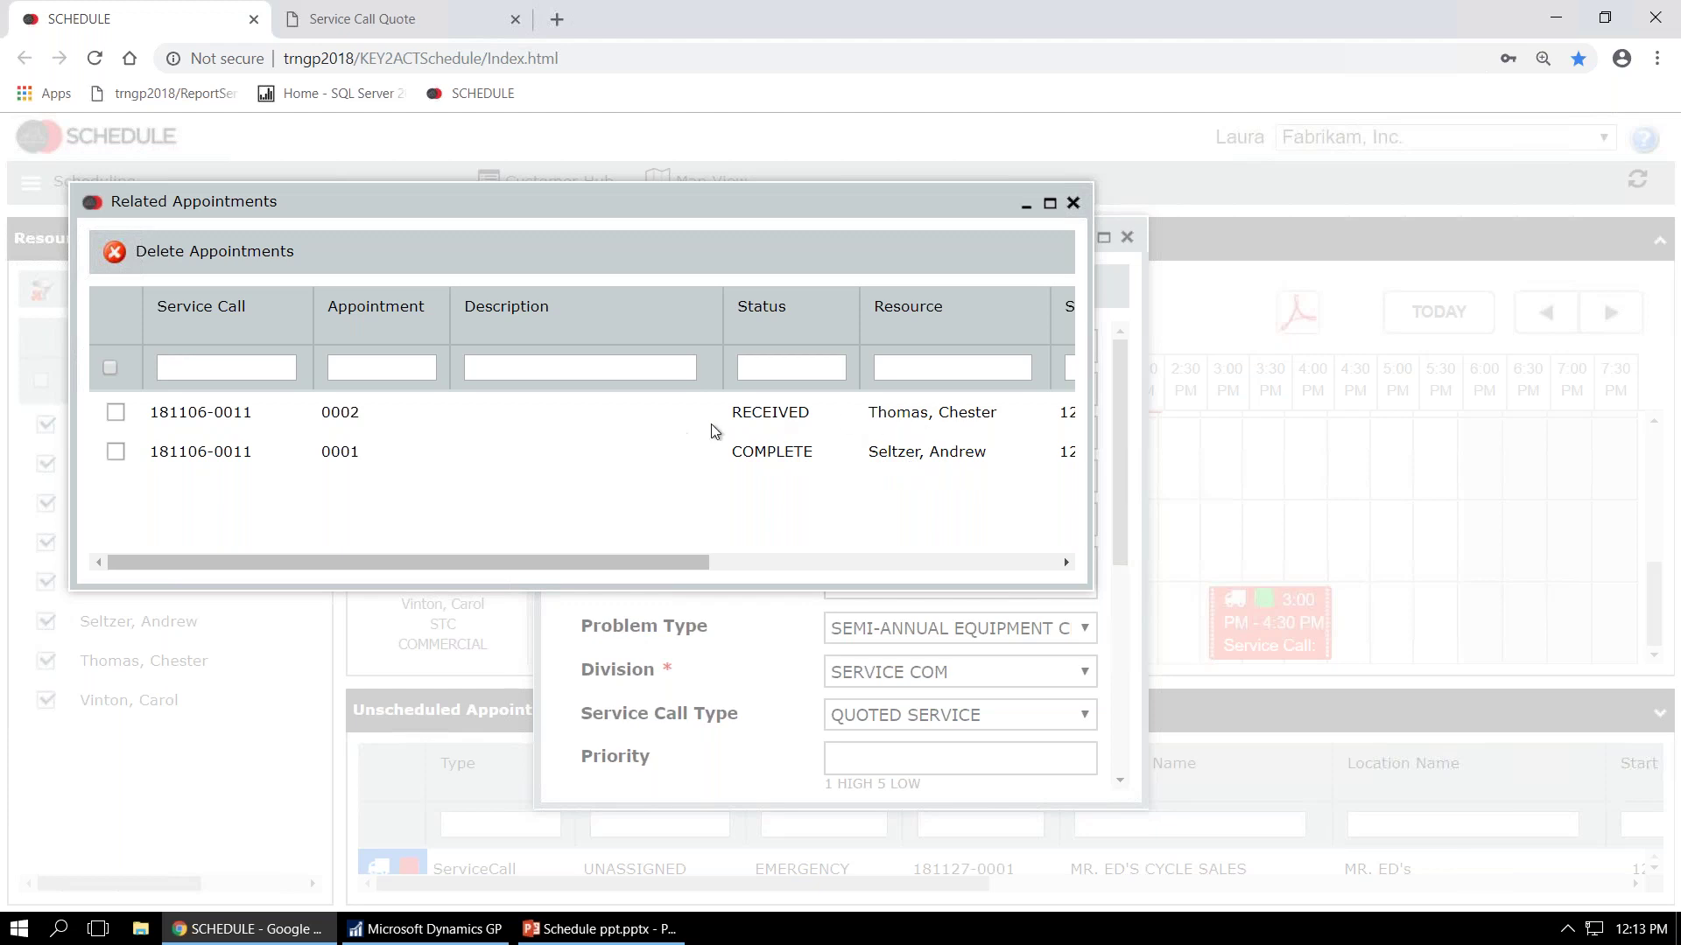
pyautogui.click(1073, 203)
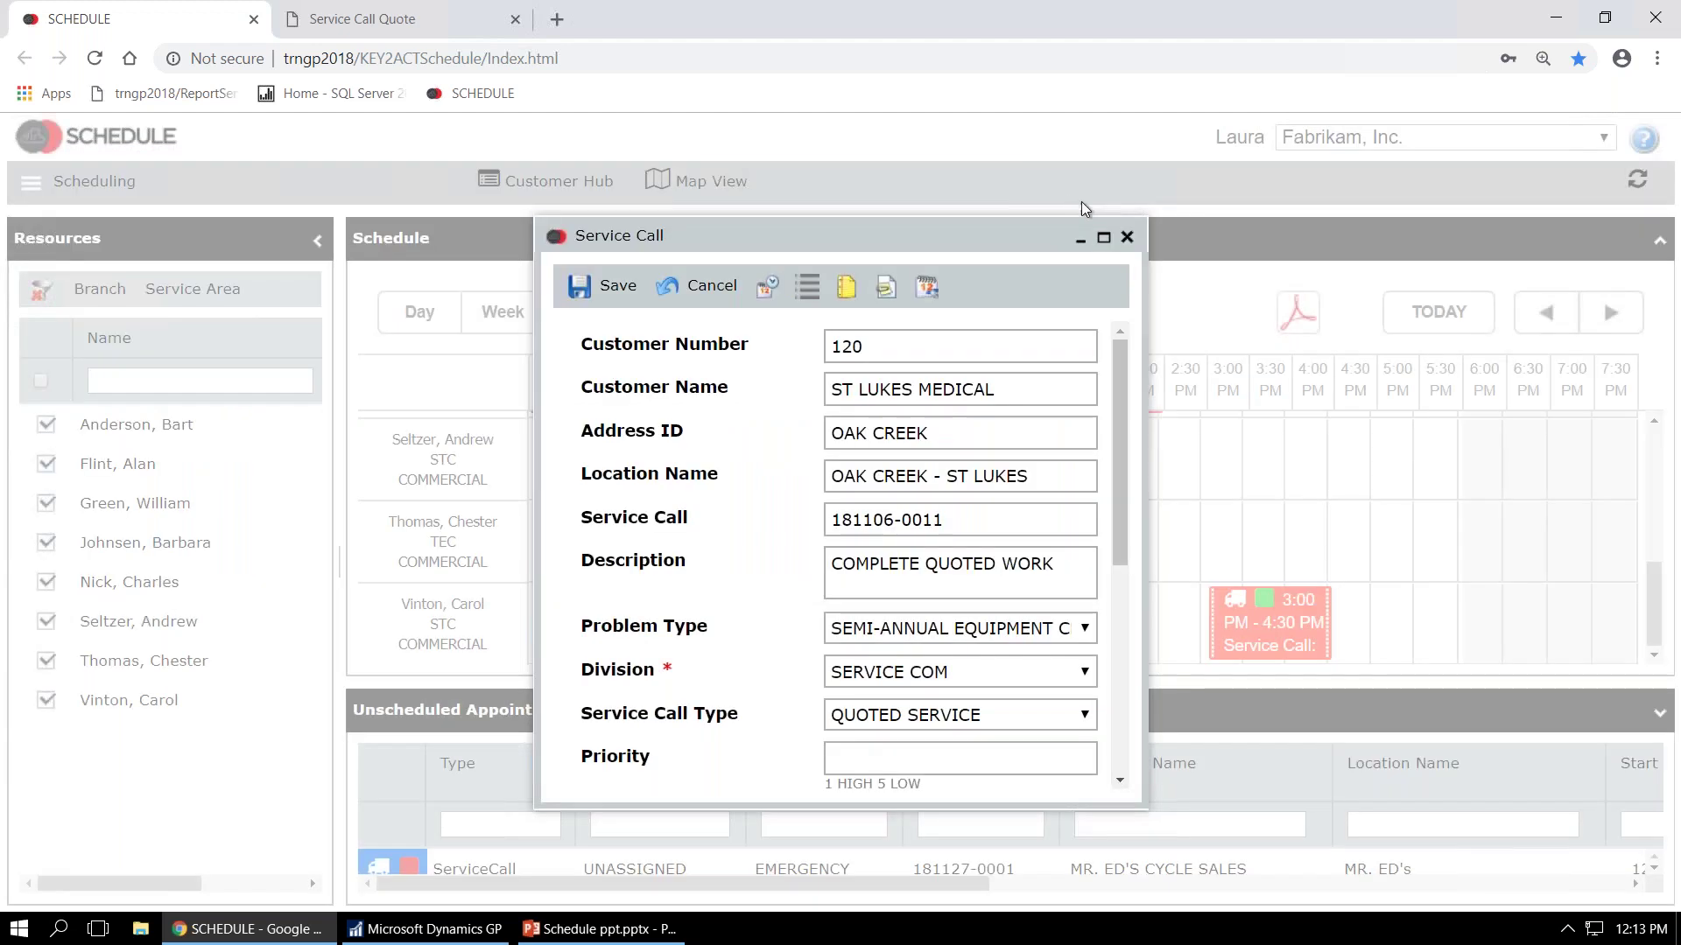
pyautogui.click(1127, 238)
# - Show the technicians and customer locations on the Map and Route Resources map and minimize it
pyautogui.click(722, 190)
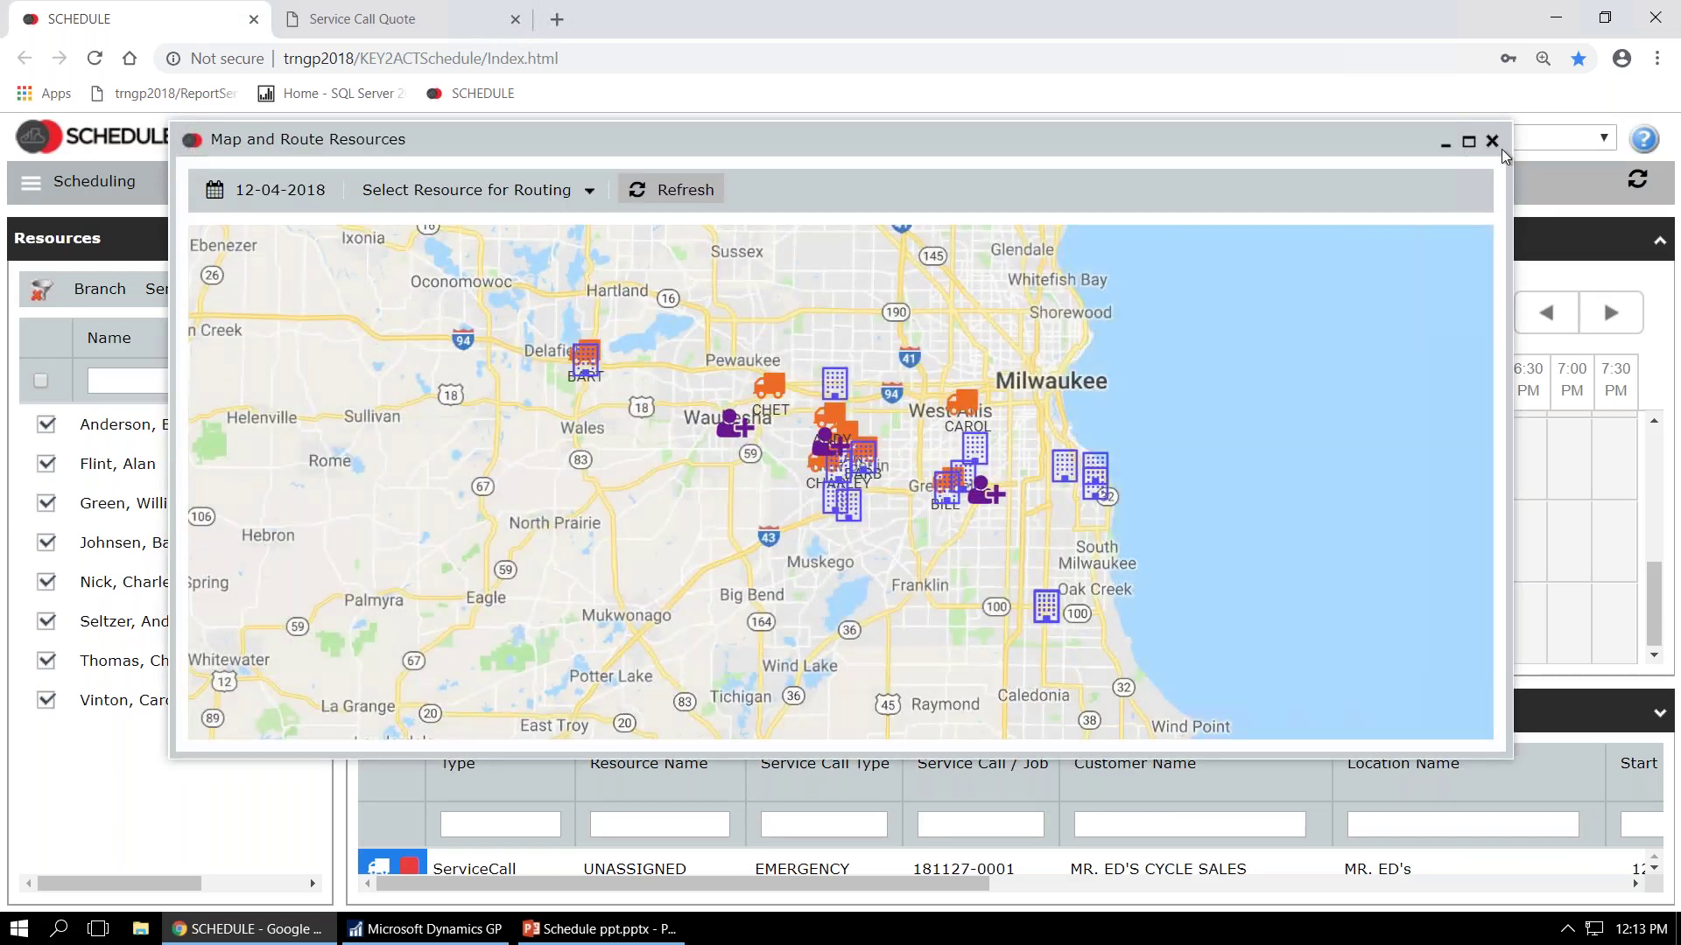
pyautogui.click(1445, 141)
# - View the customer details of the 7:30 AM - 12:30 PM ST LUKES MEDICAL appointment in Customer Hub and return to the Schedule board
pyautogui.moveTo(805, 536)
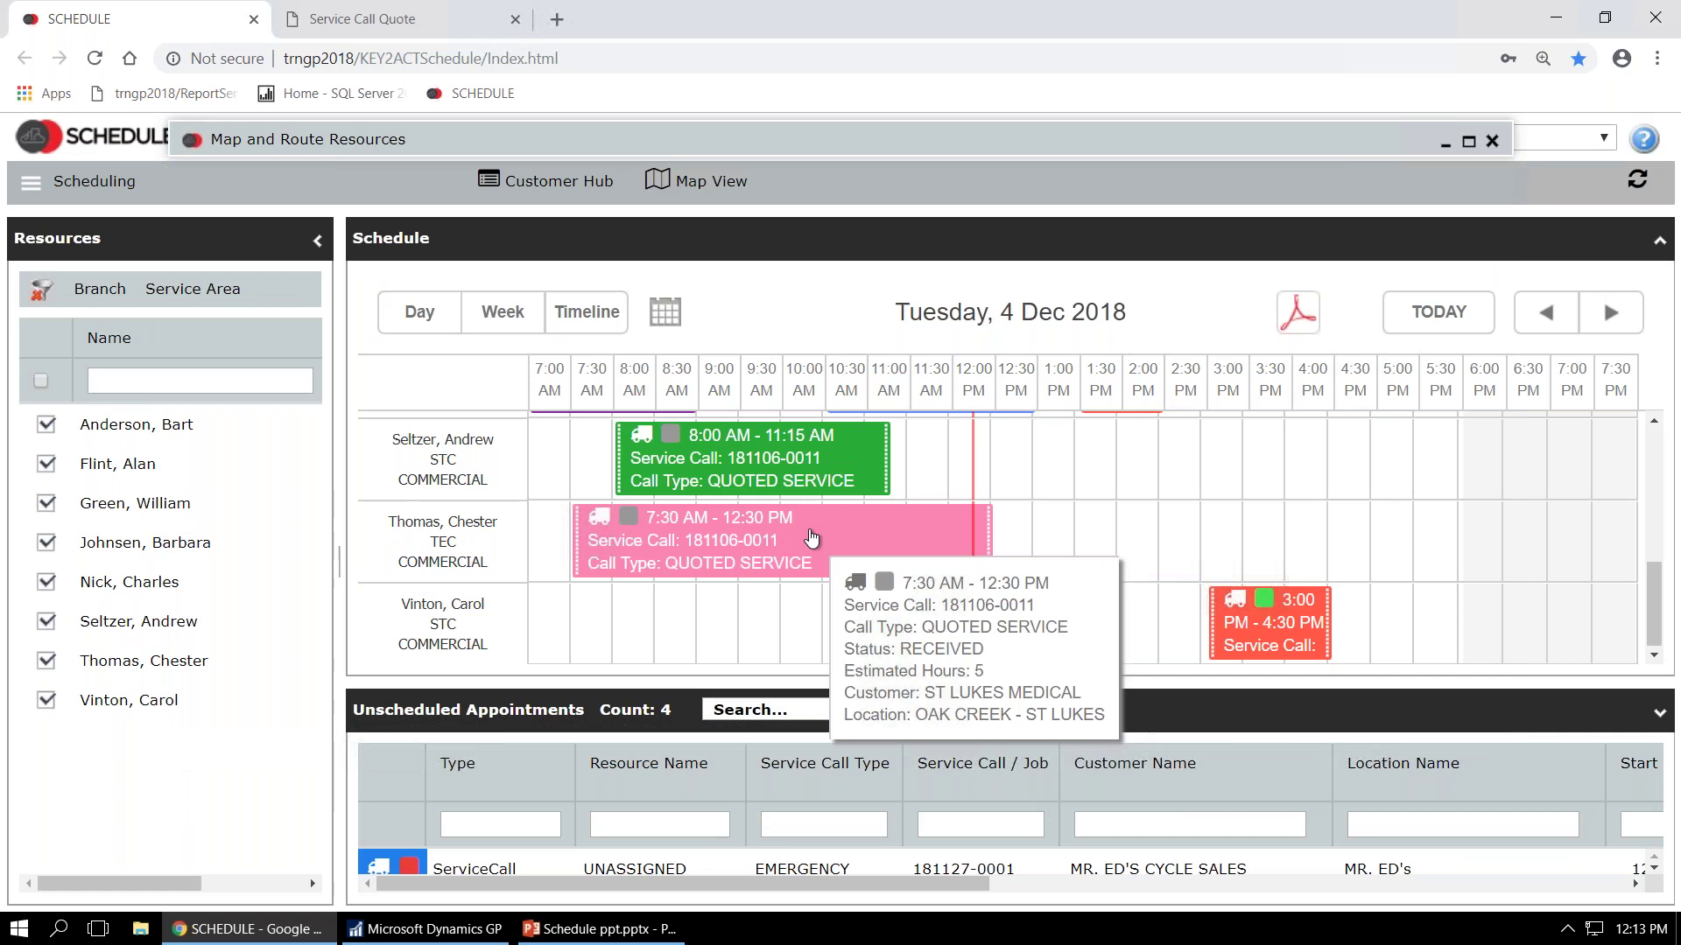
pyautogui.rightClick(812, 538)
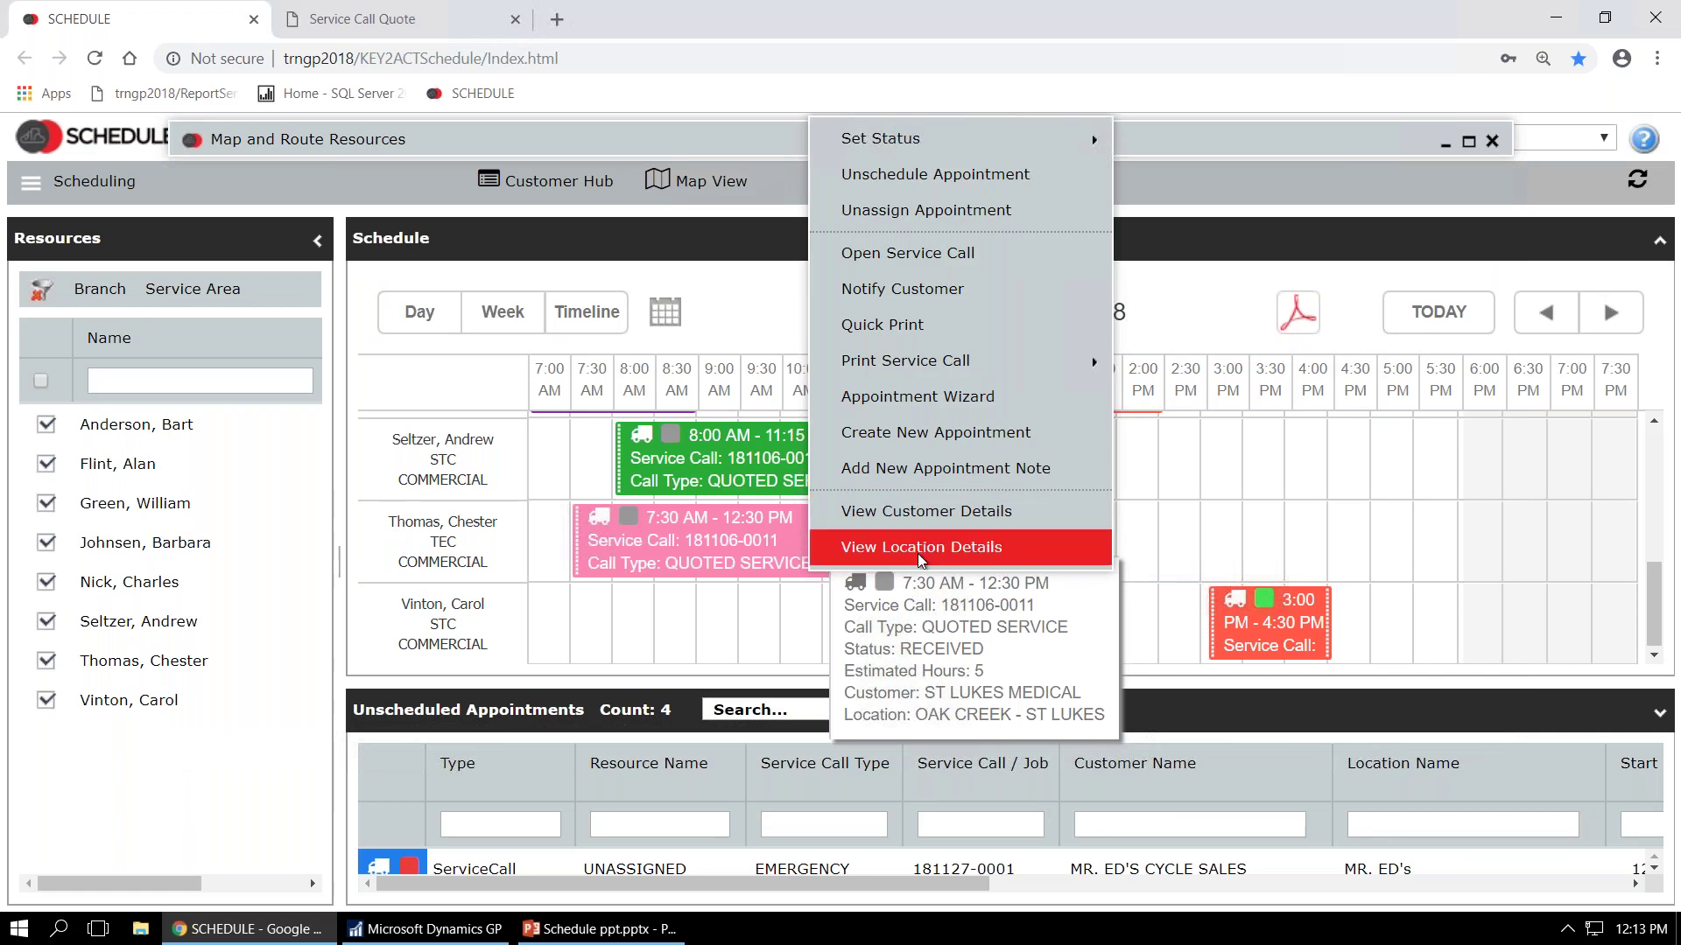
pyautogui.click(917, 513)
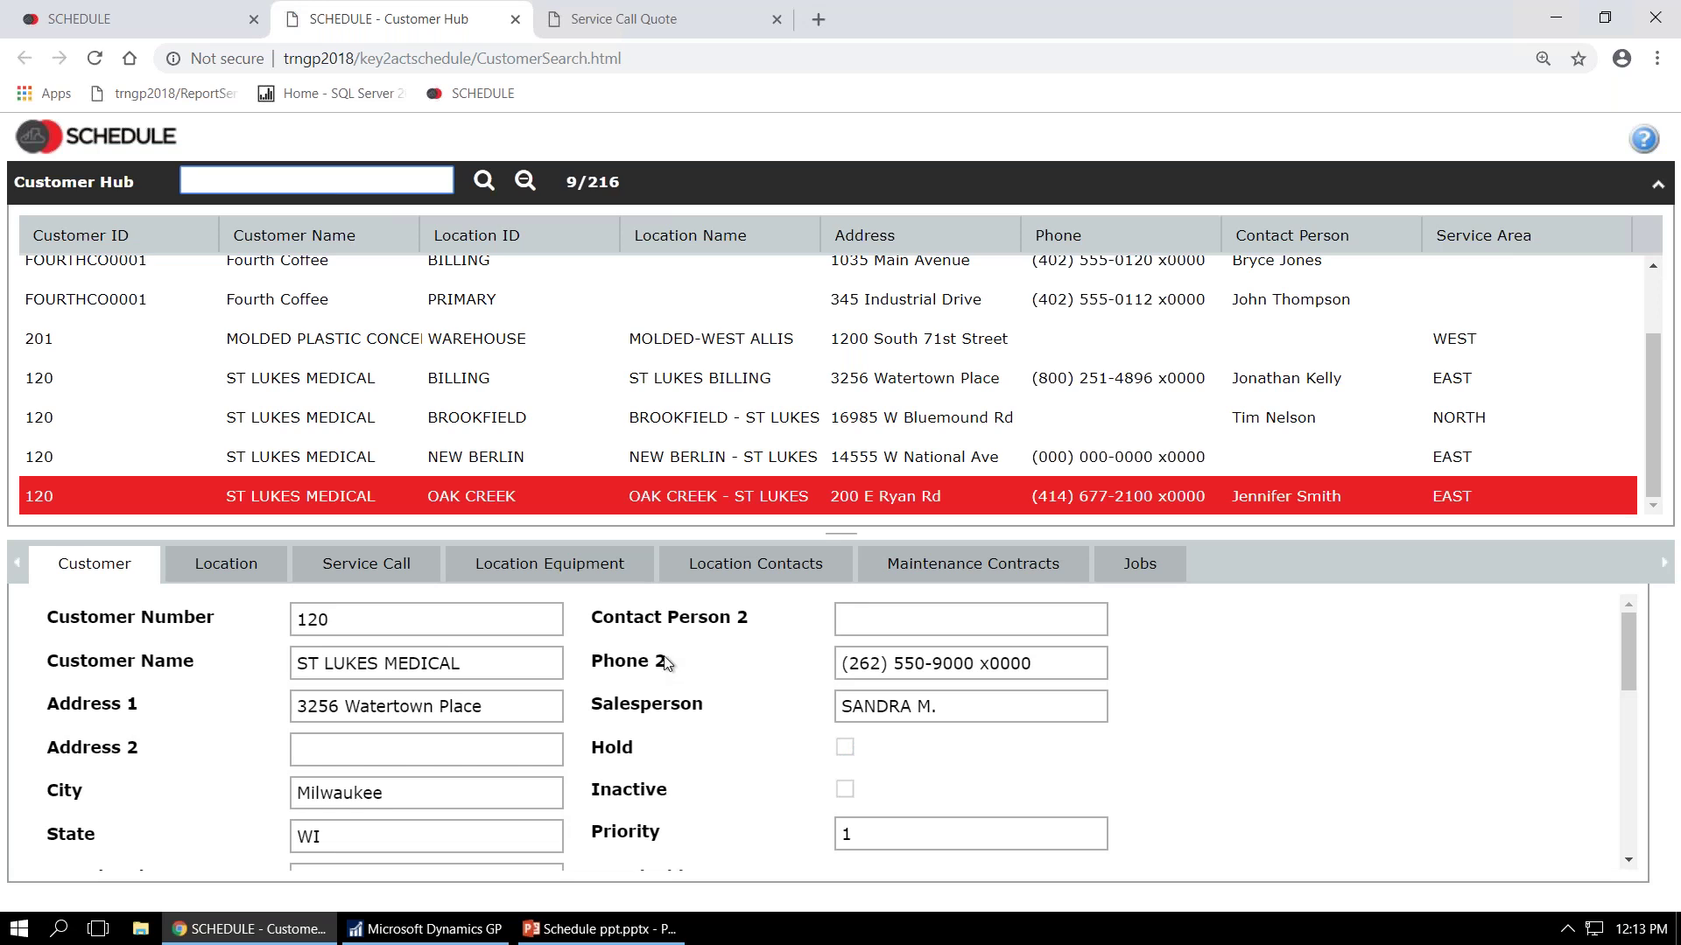
pyautogui.click(197, 19)
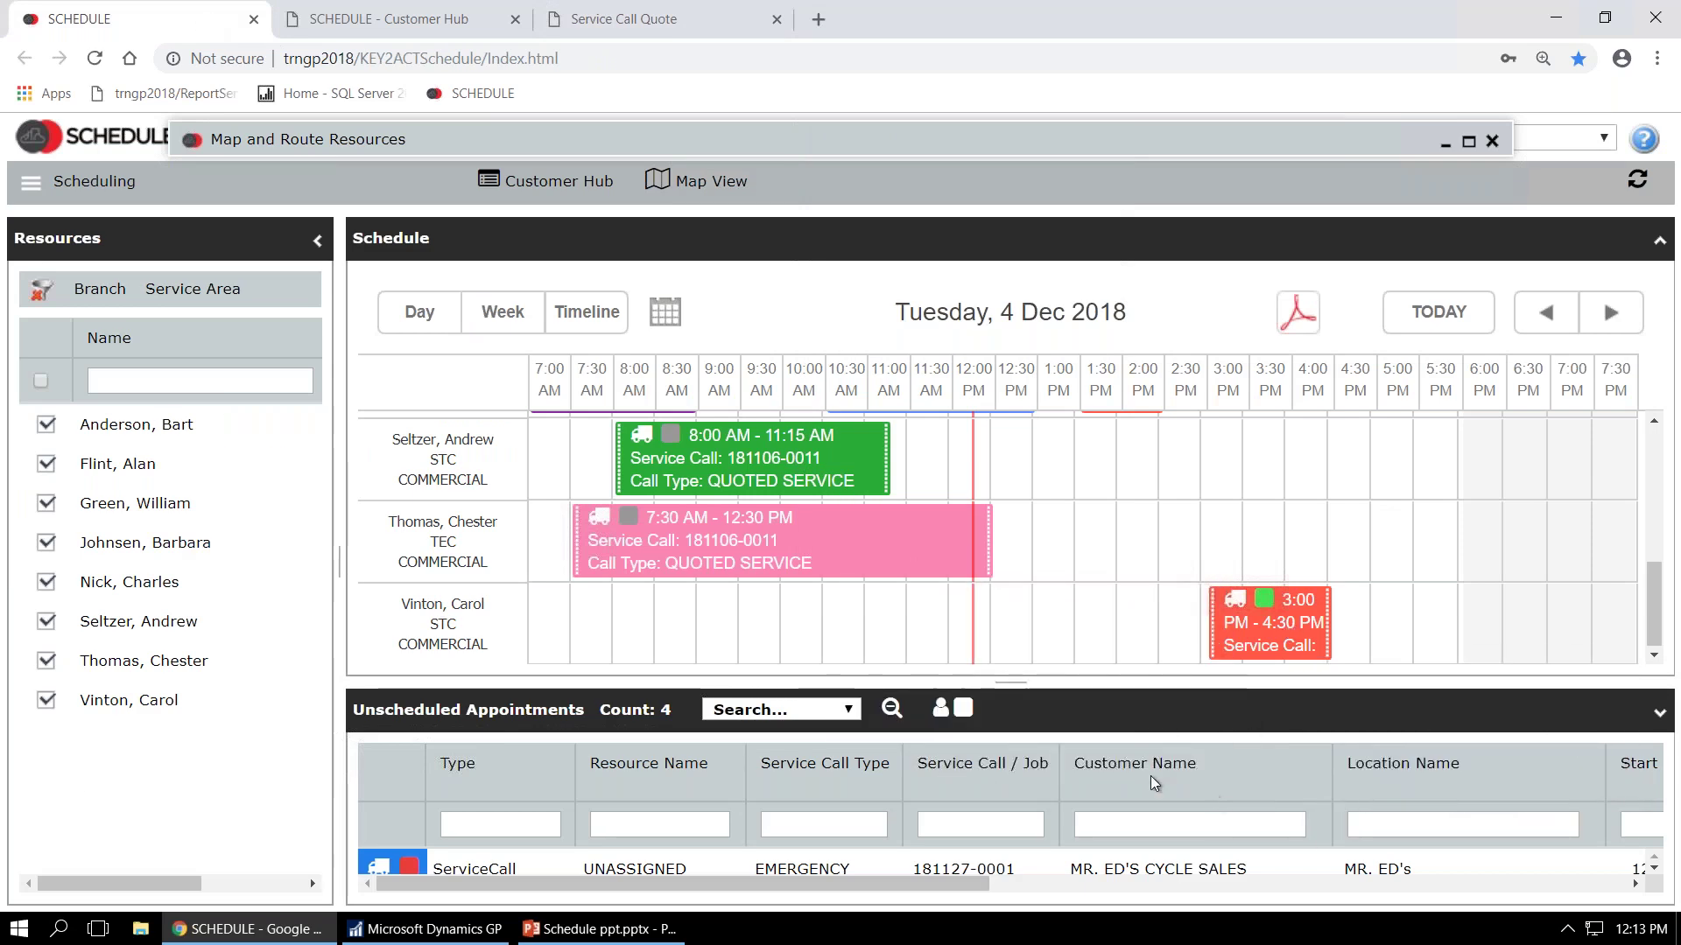
# - Enlarge the Unscheduled Appointments area and filter its list to UNASSIGNED appointments
pyautogui.moveTo(1003, 684); pyautogui.dragTo(987, 535)
pyautogui.click(641, 723)
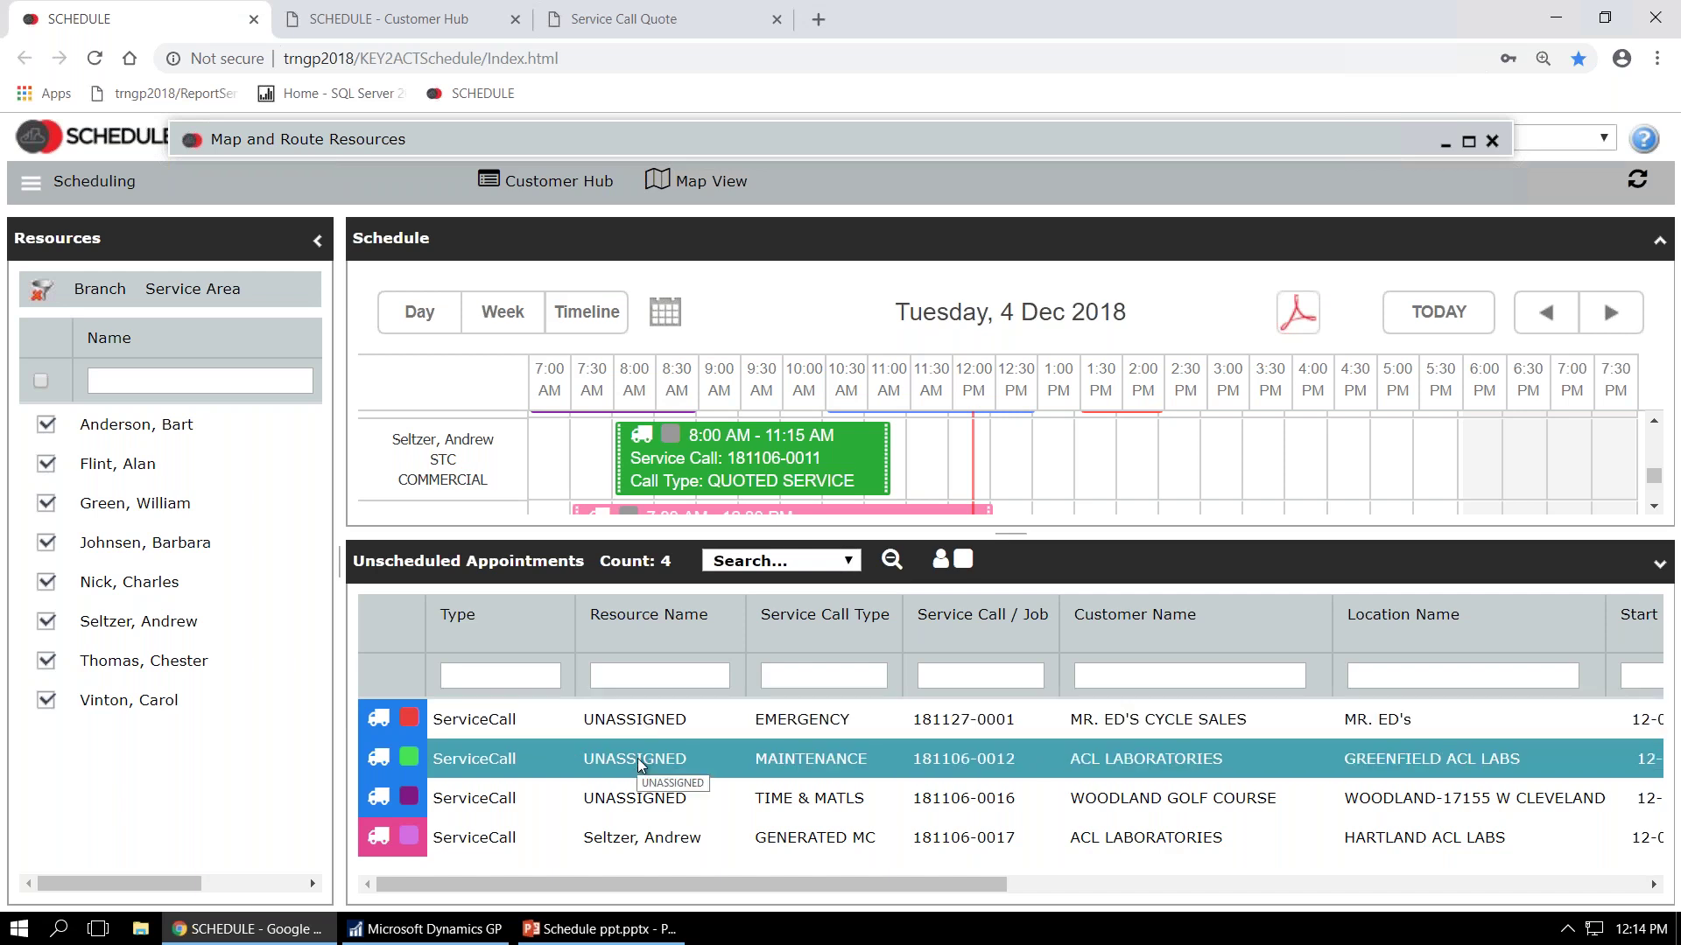
pyautogui.click(853, 567)
pyautogui.click(754, 599)
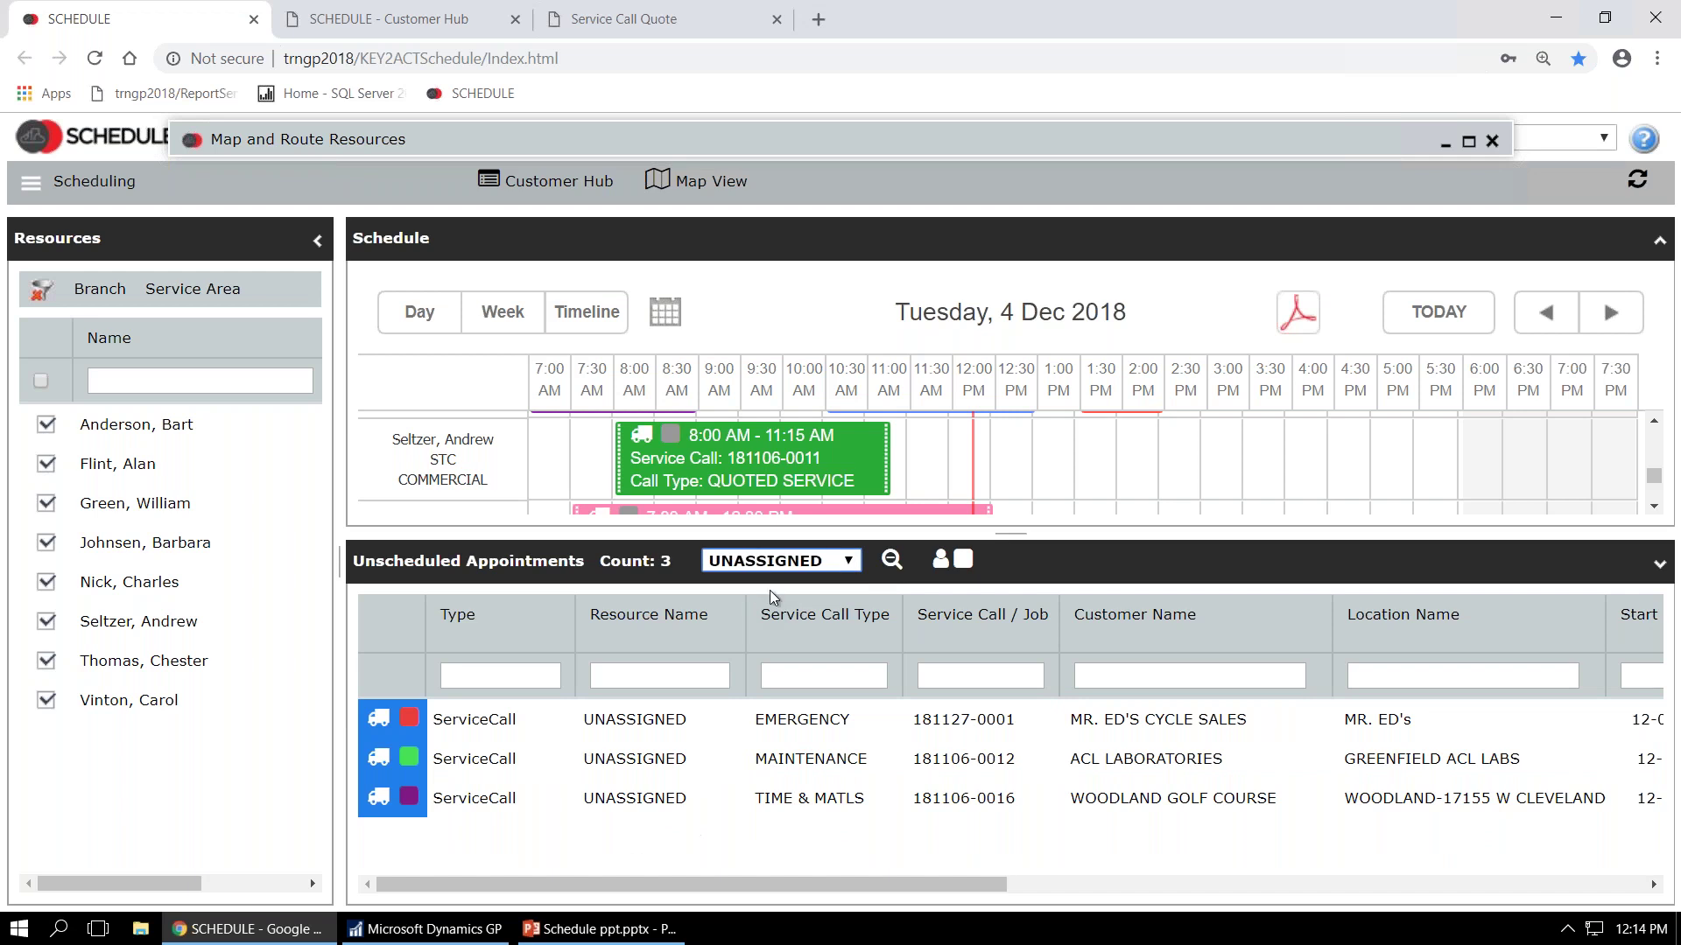
# - Filter the Unscheduled Appointments list to UNSCHEDULED, and clear the filter to list all appointments again
pyautogui.click(850, 565)
pyautogui.click(768, 621)
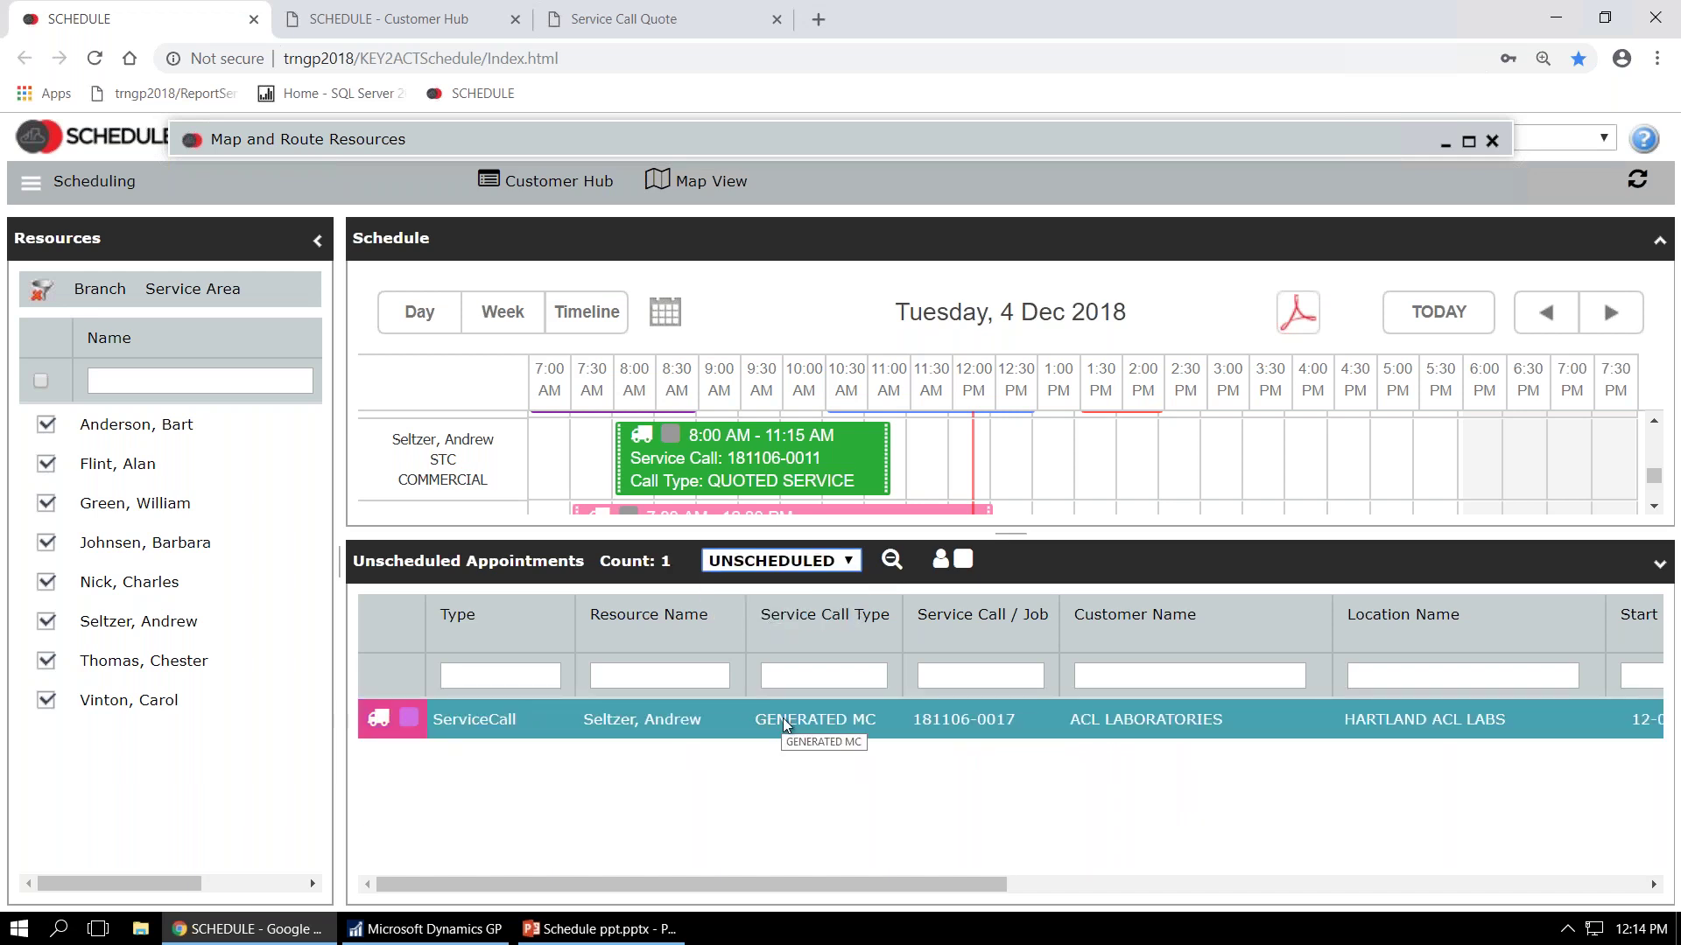
pyautogui.click(890, 561)
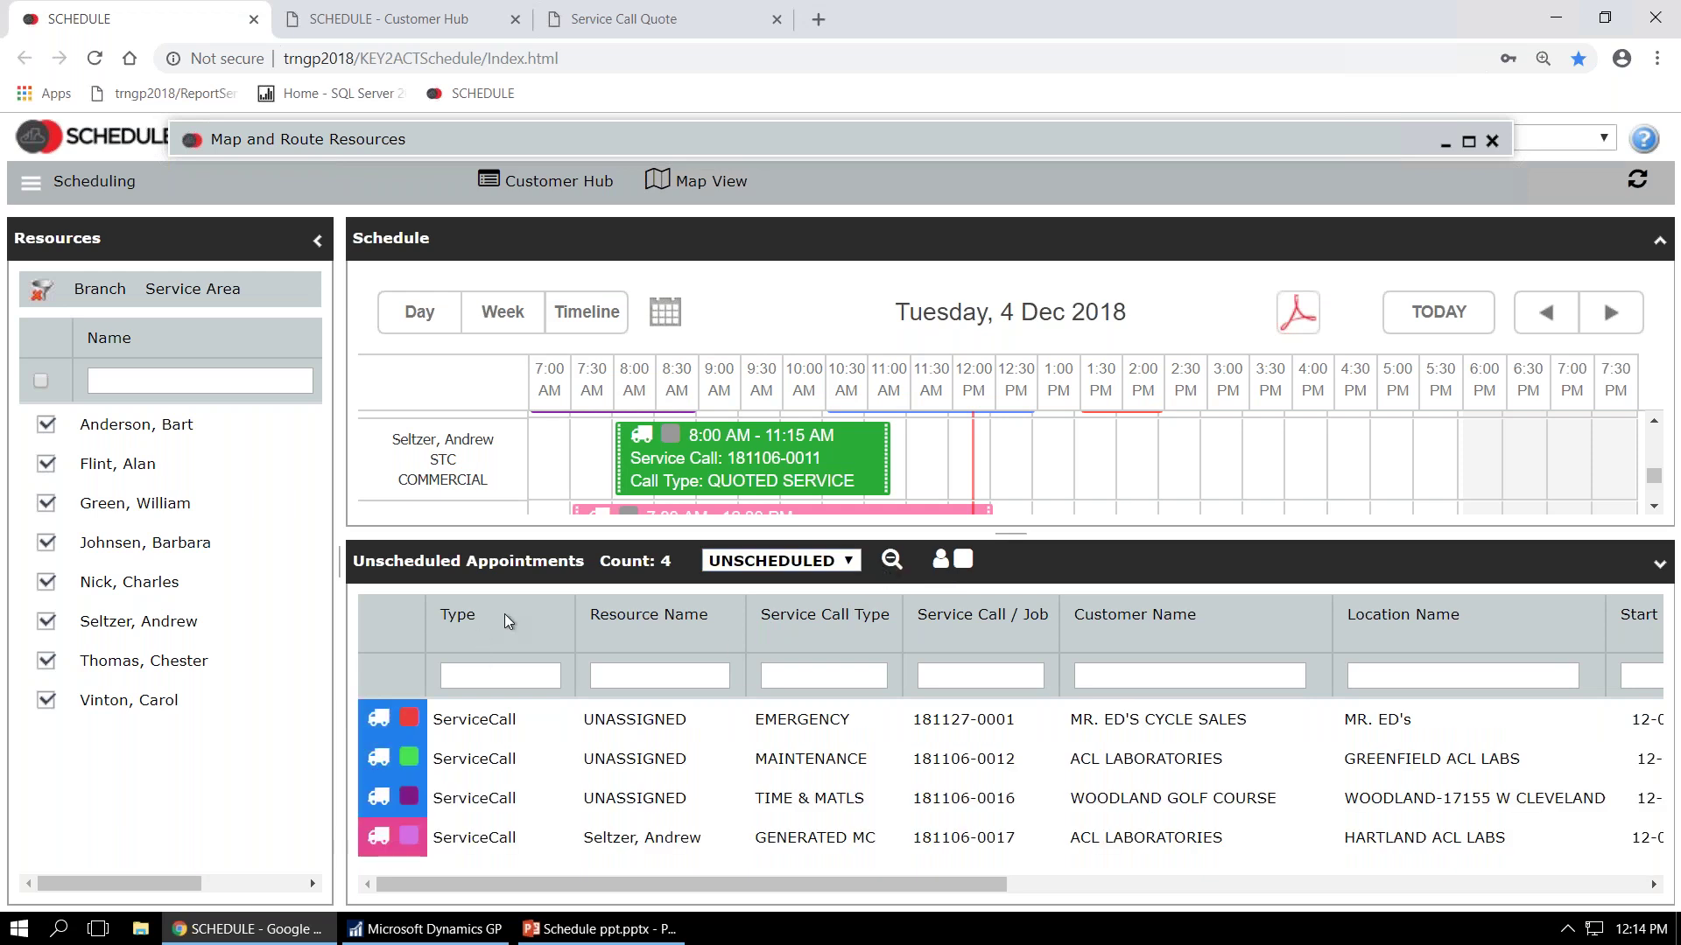
# - Sort the unscheduled appointments by resource name and service call type, filter the type by "eme", and clear the filters
pyautogui.click(679, 613)
pyautogui.click(835, 613)
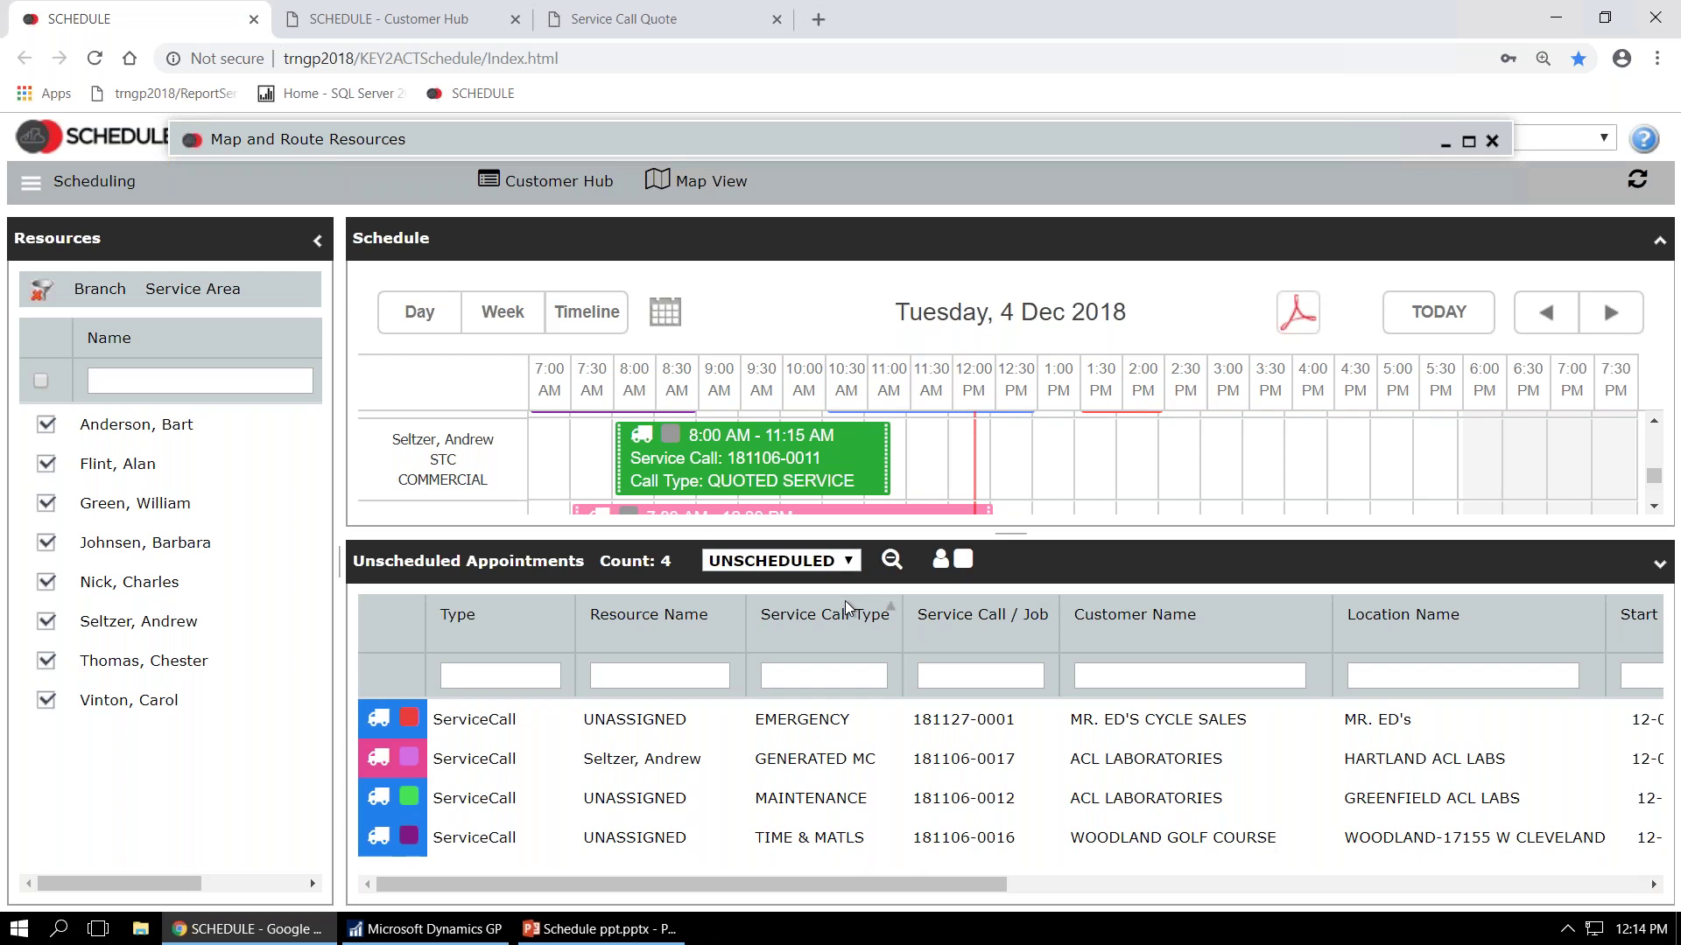
pyautogui.click(792, 676)
pyautogui.write('eme')
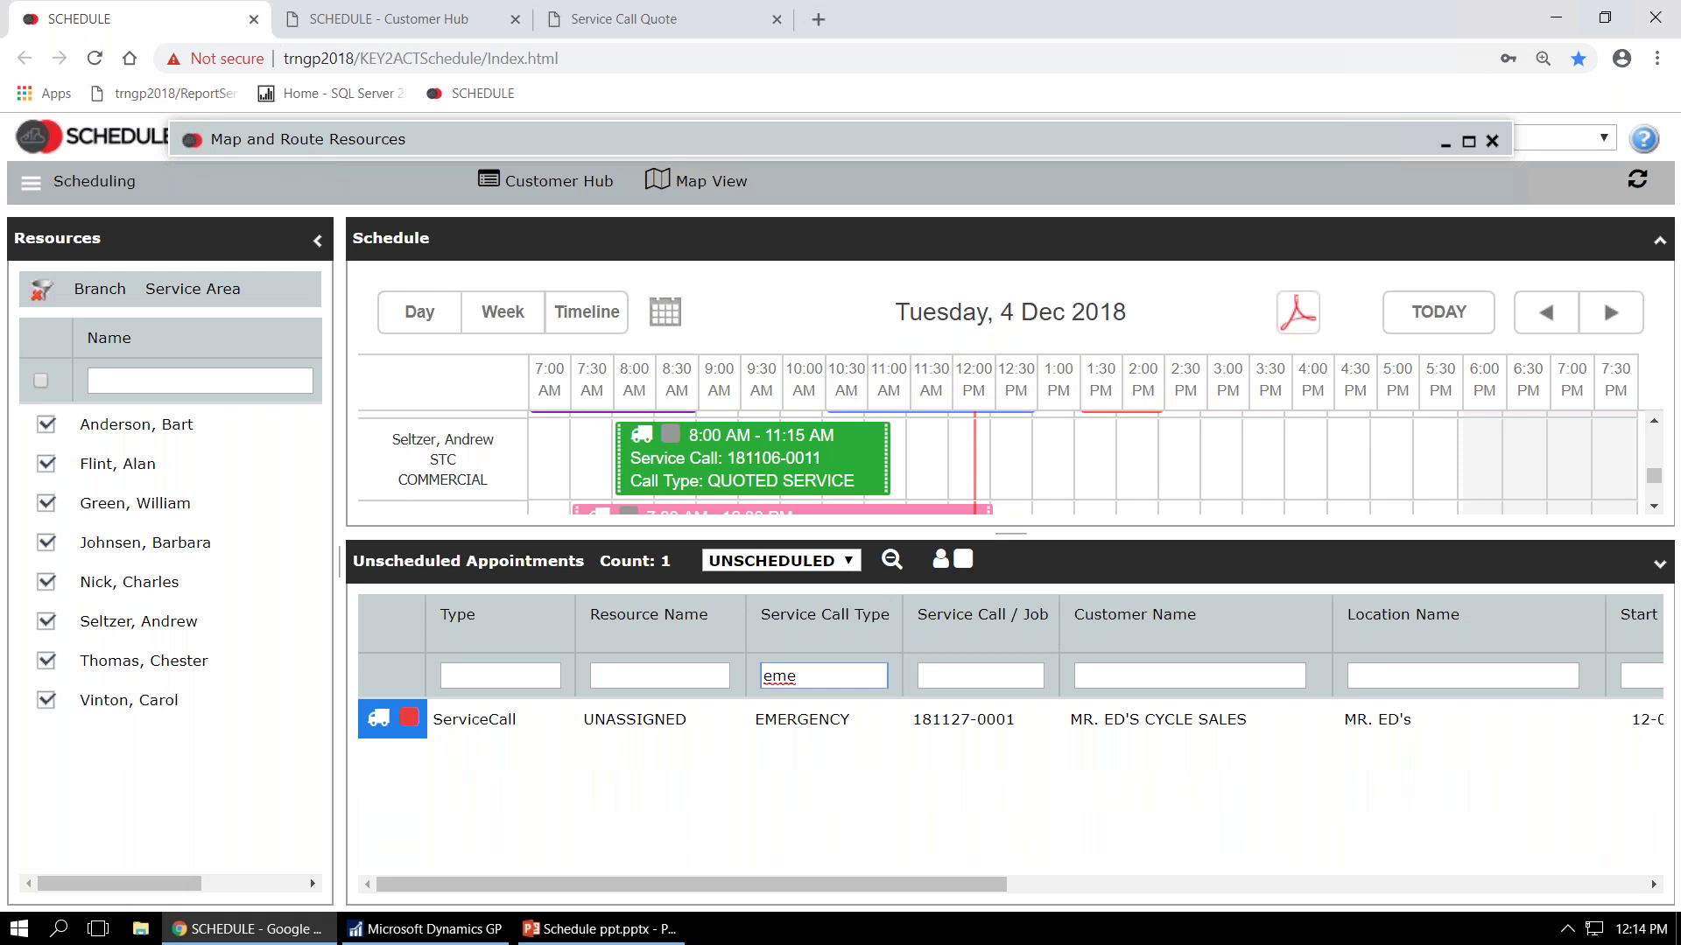
pyautogui.click(893, 560)
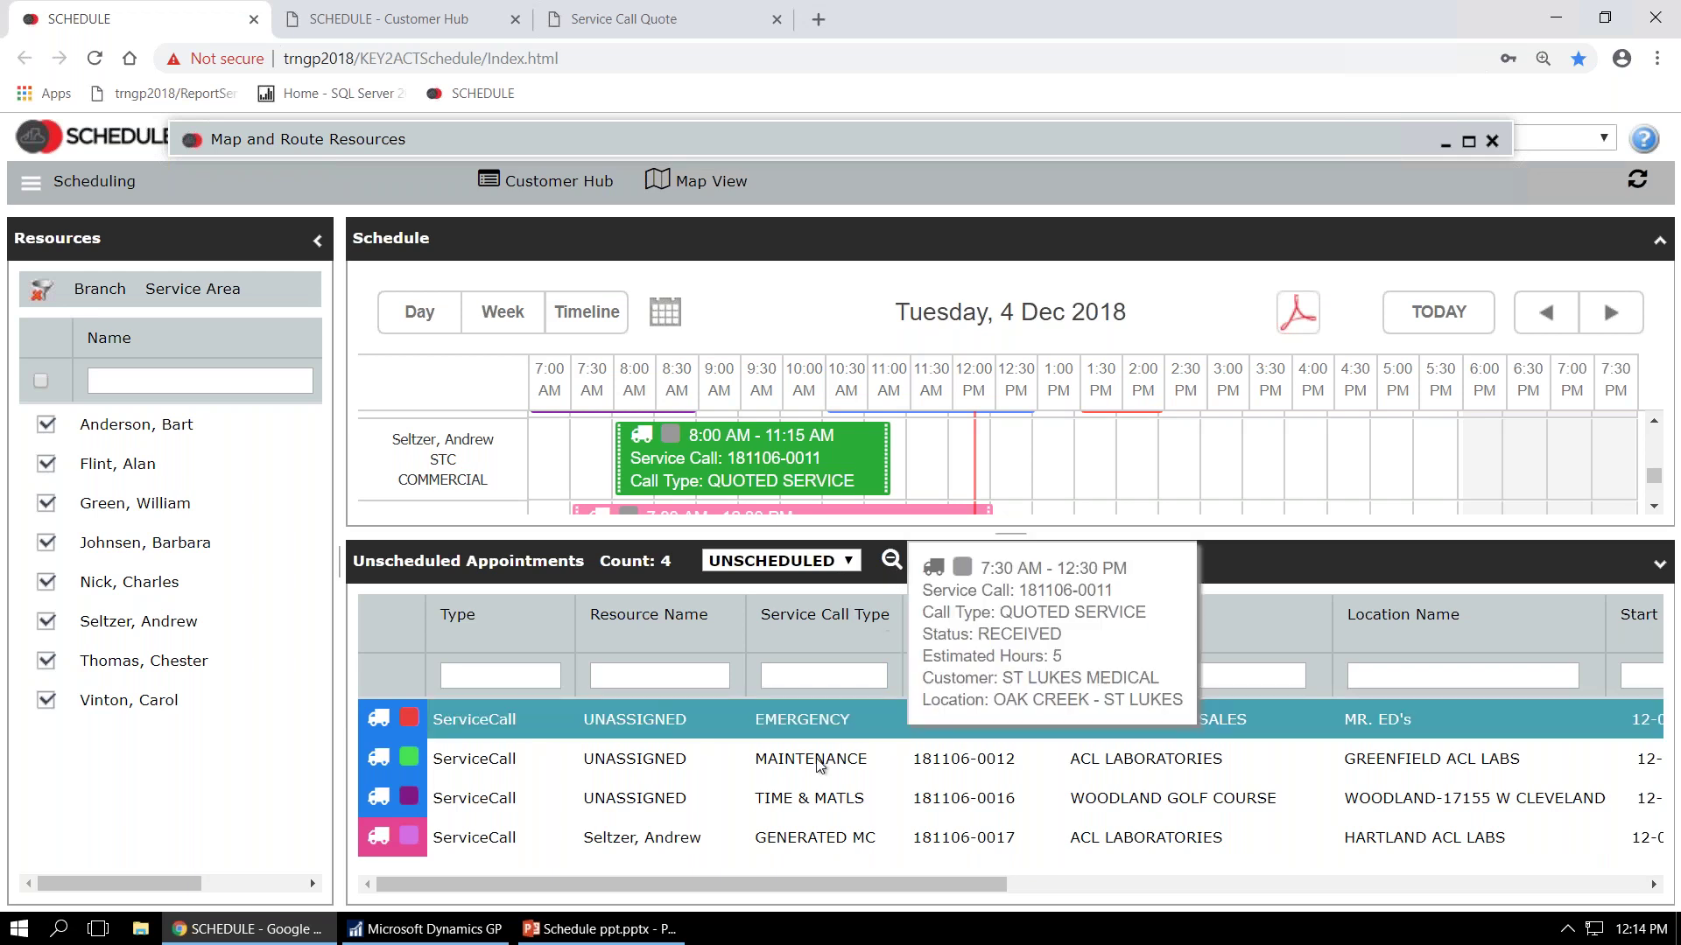
# - Find the unscheduled ACL LABORATORIES MAINTENANCE call on the map and minimize the map
pyautogui.rightClick(722, 754)
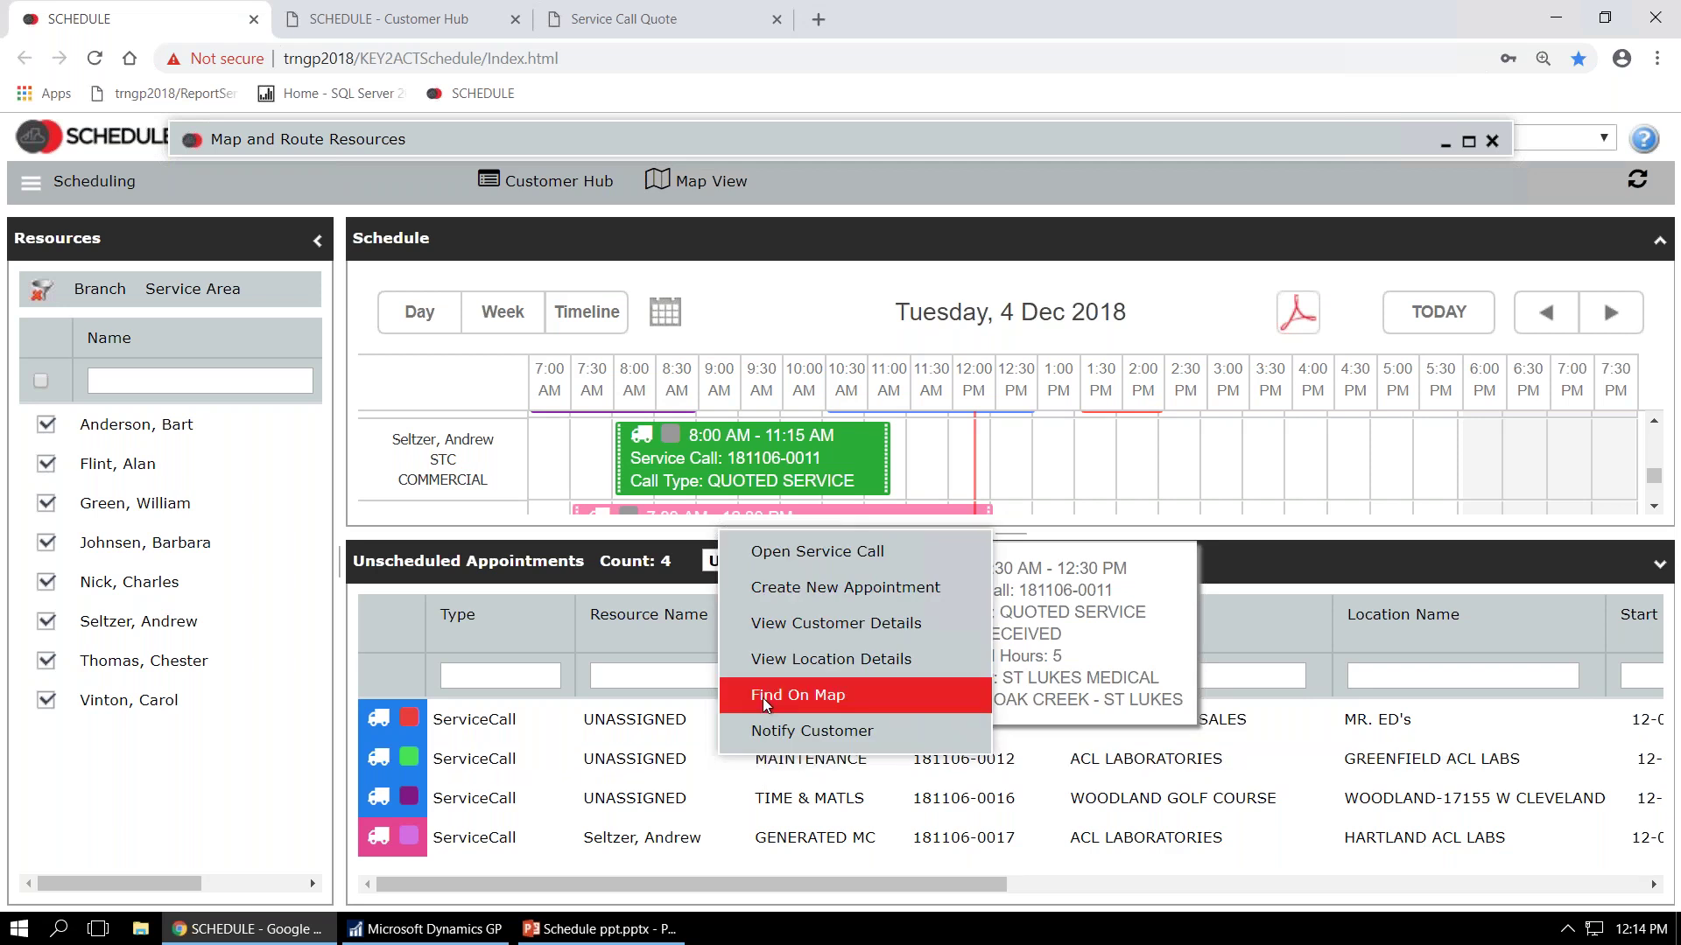
pyautogui.click(764, 697)
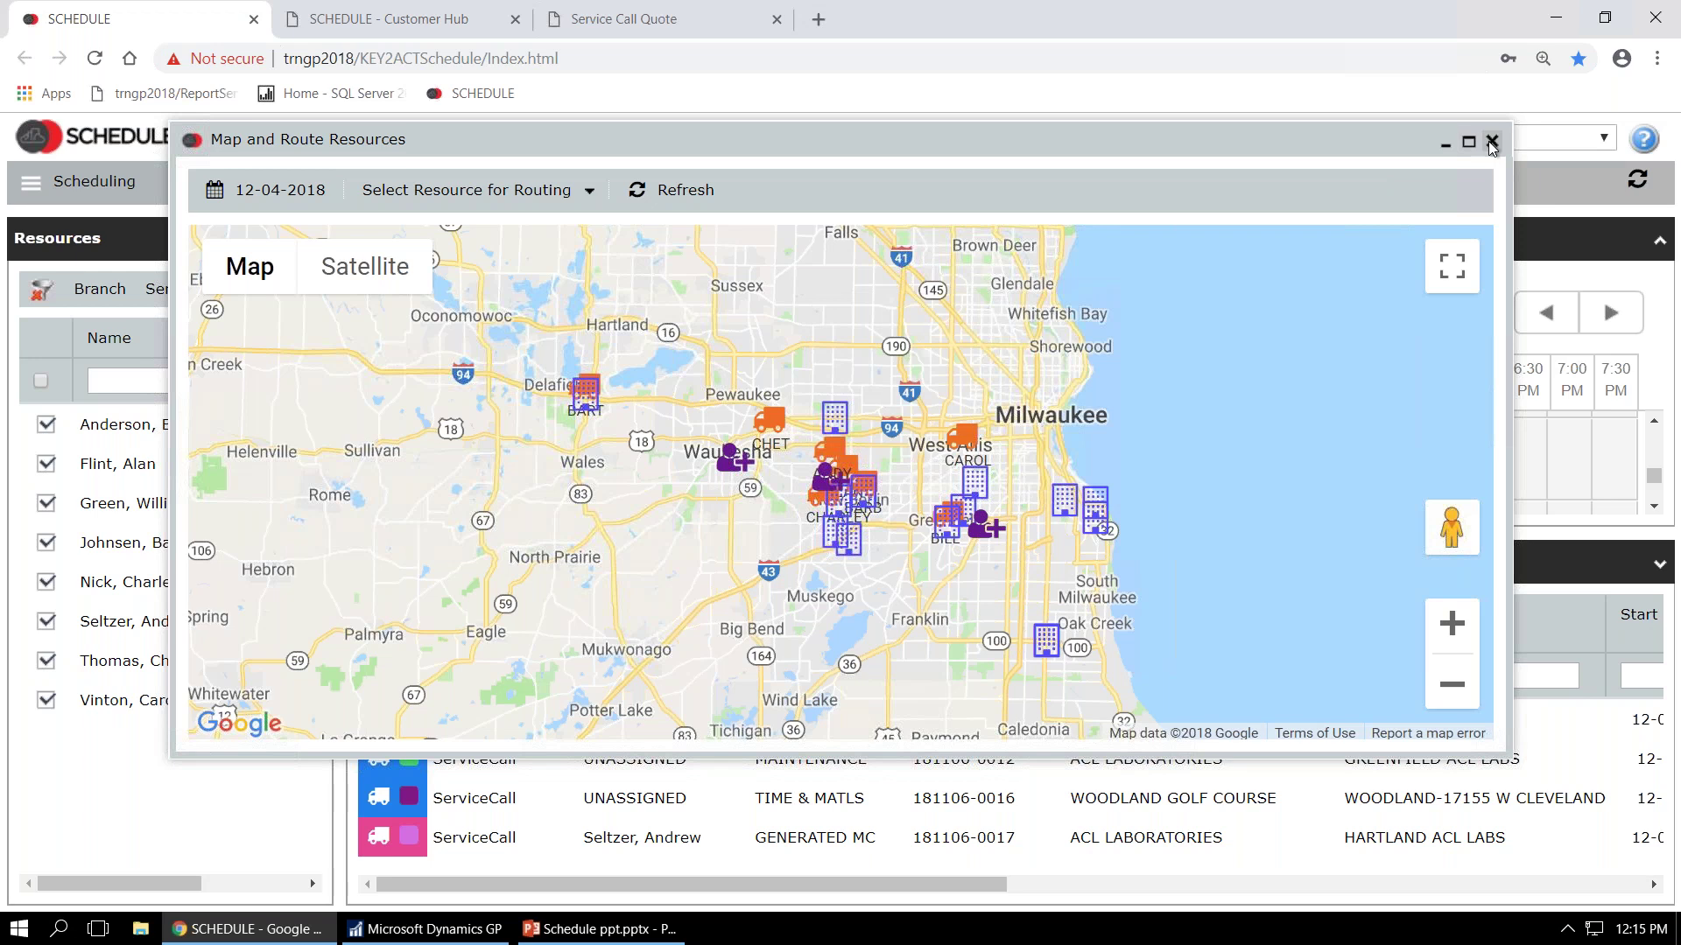
pyautogui.click(1445, 143)
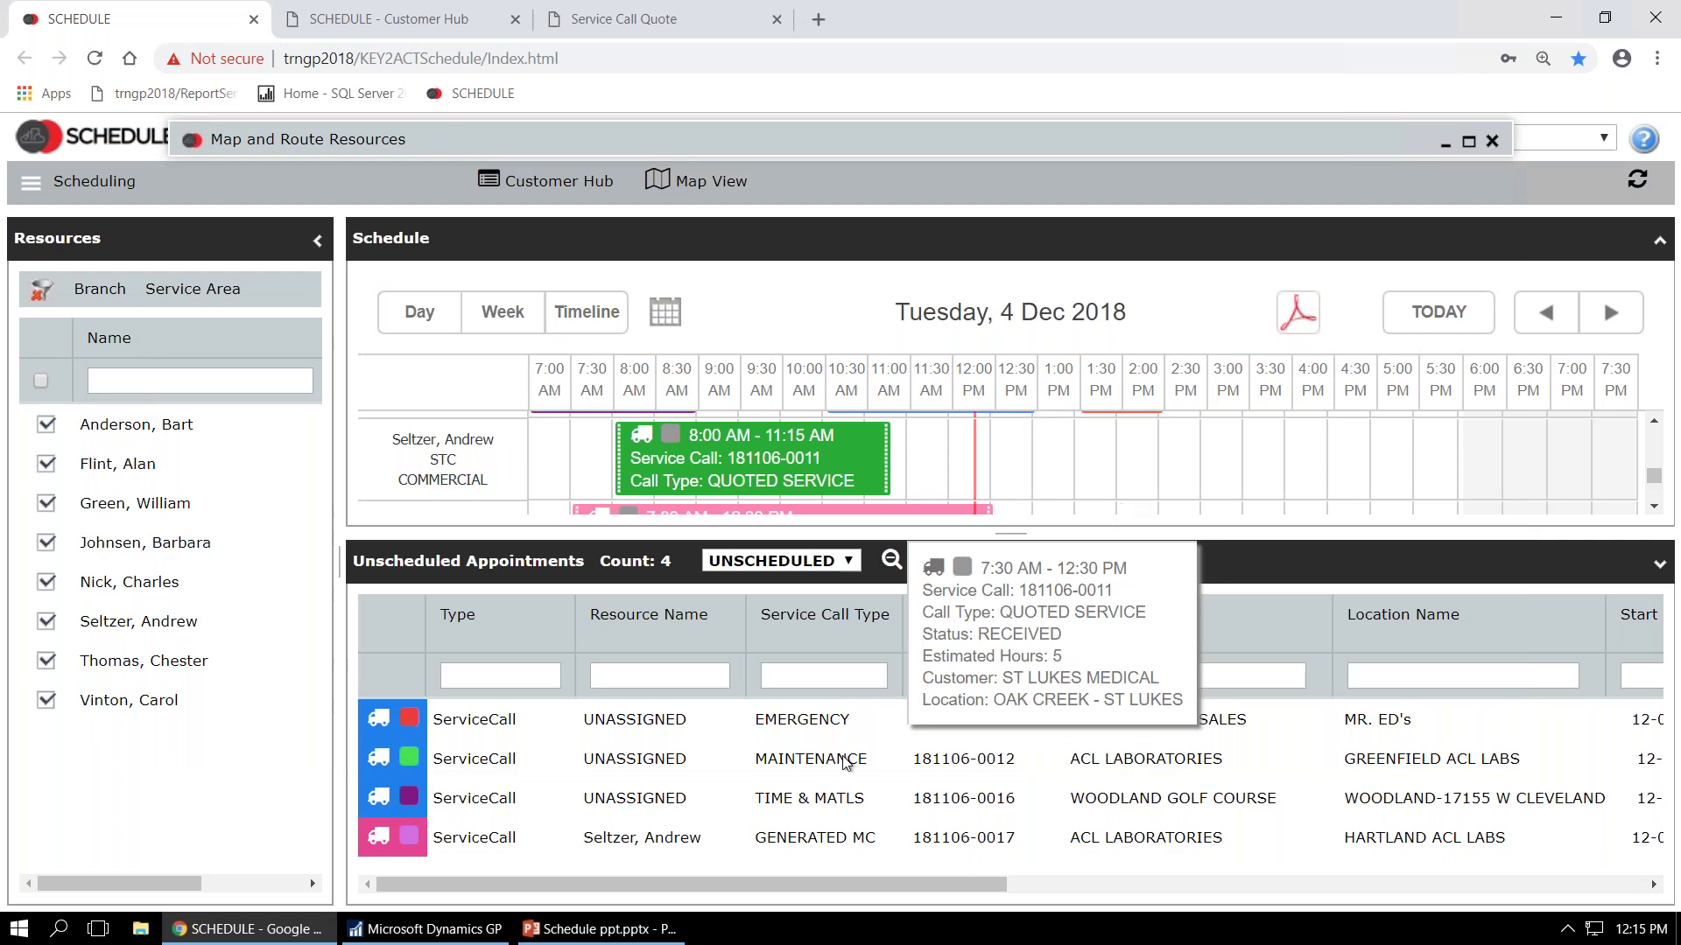
pyautogui.click(791, 745)
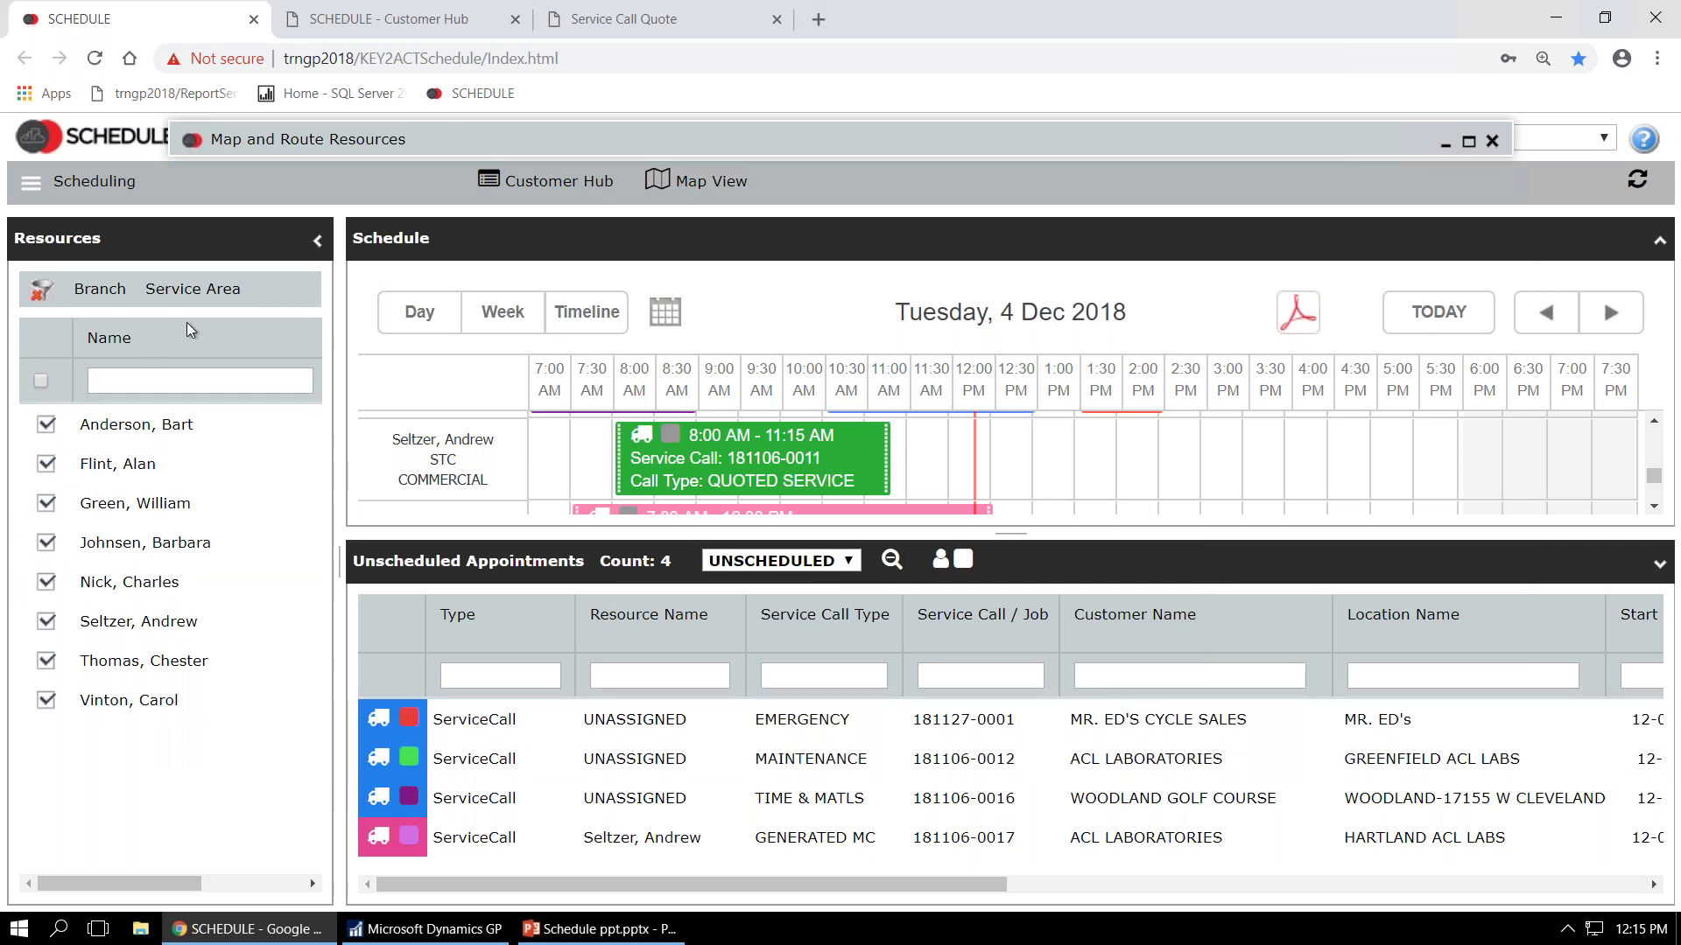
# - Widen the Resources area and view the Team and Service Area filter options
pyautogui.moveTo(341, 561); pyautogui.dragTo(435, 557)
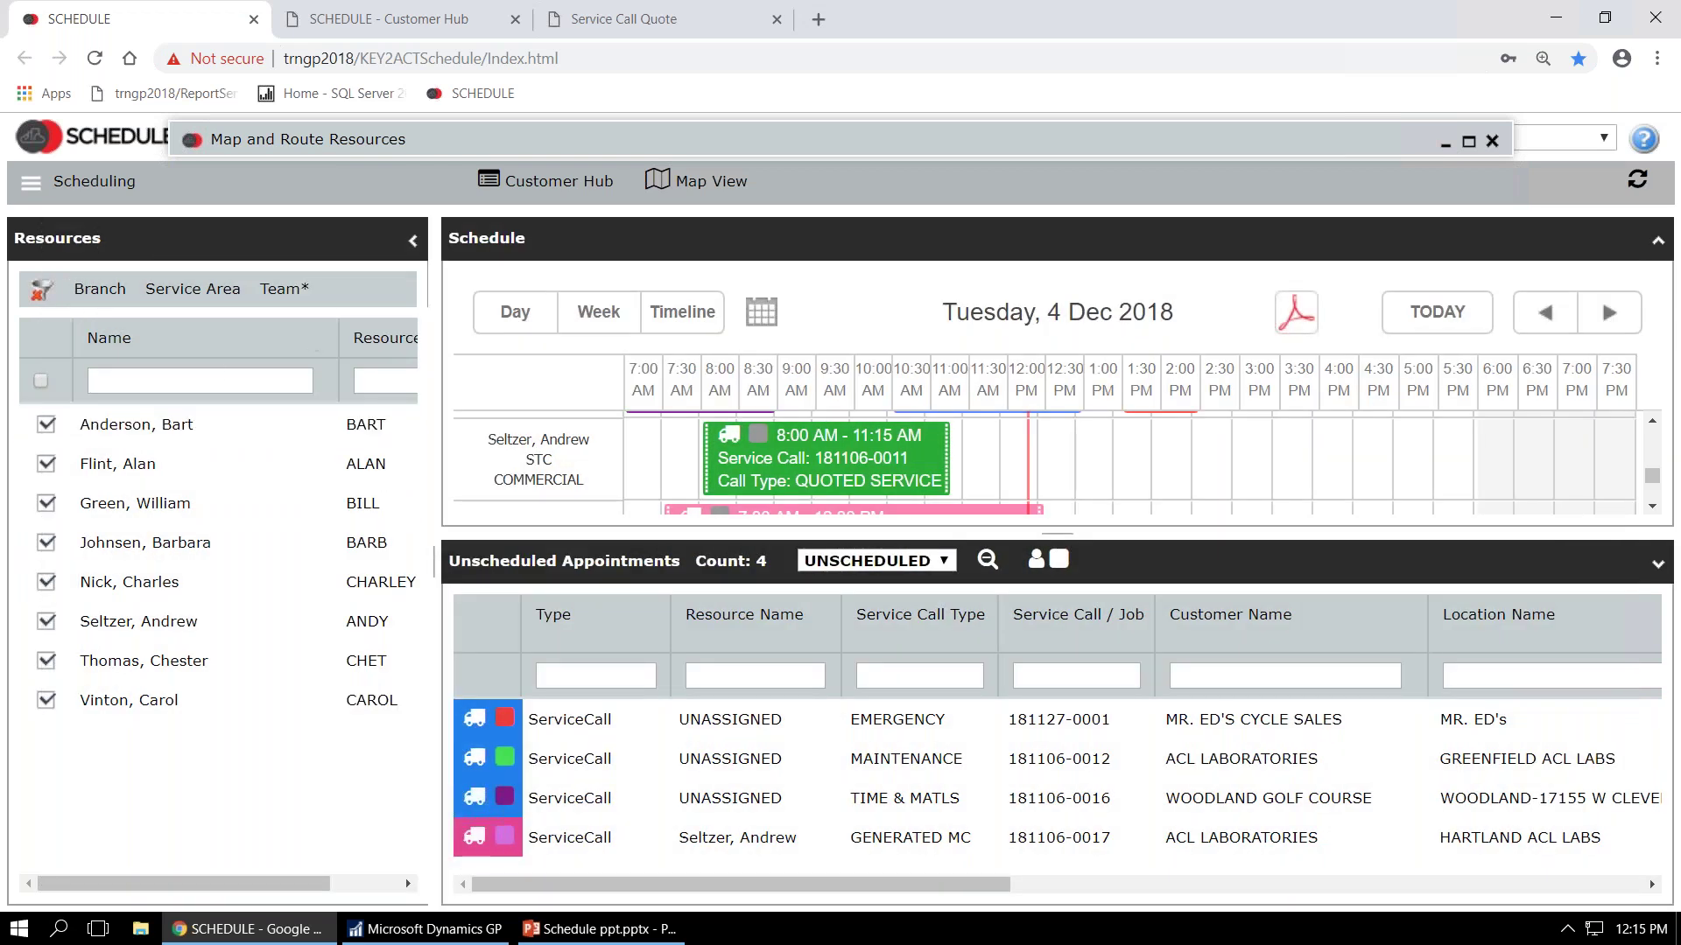
pyautogui.click(298, 297)
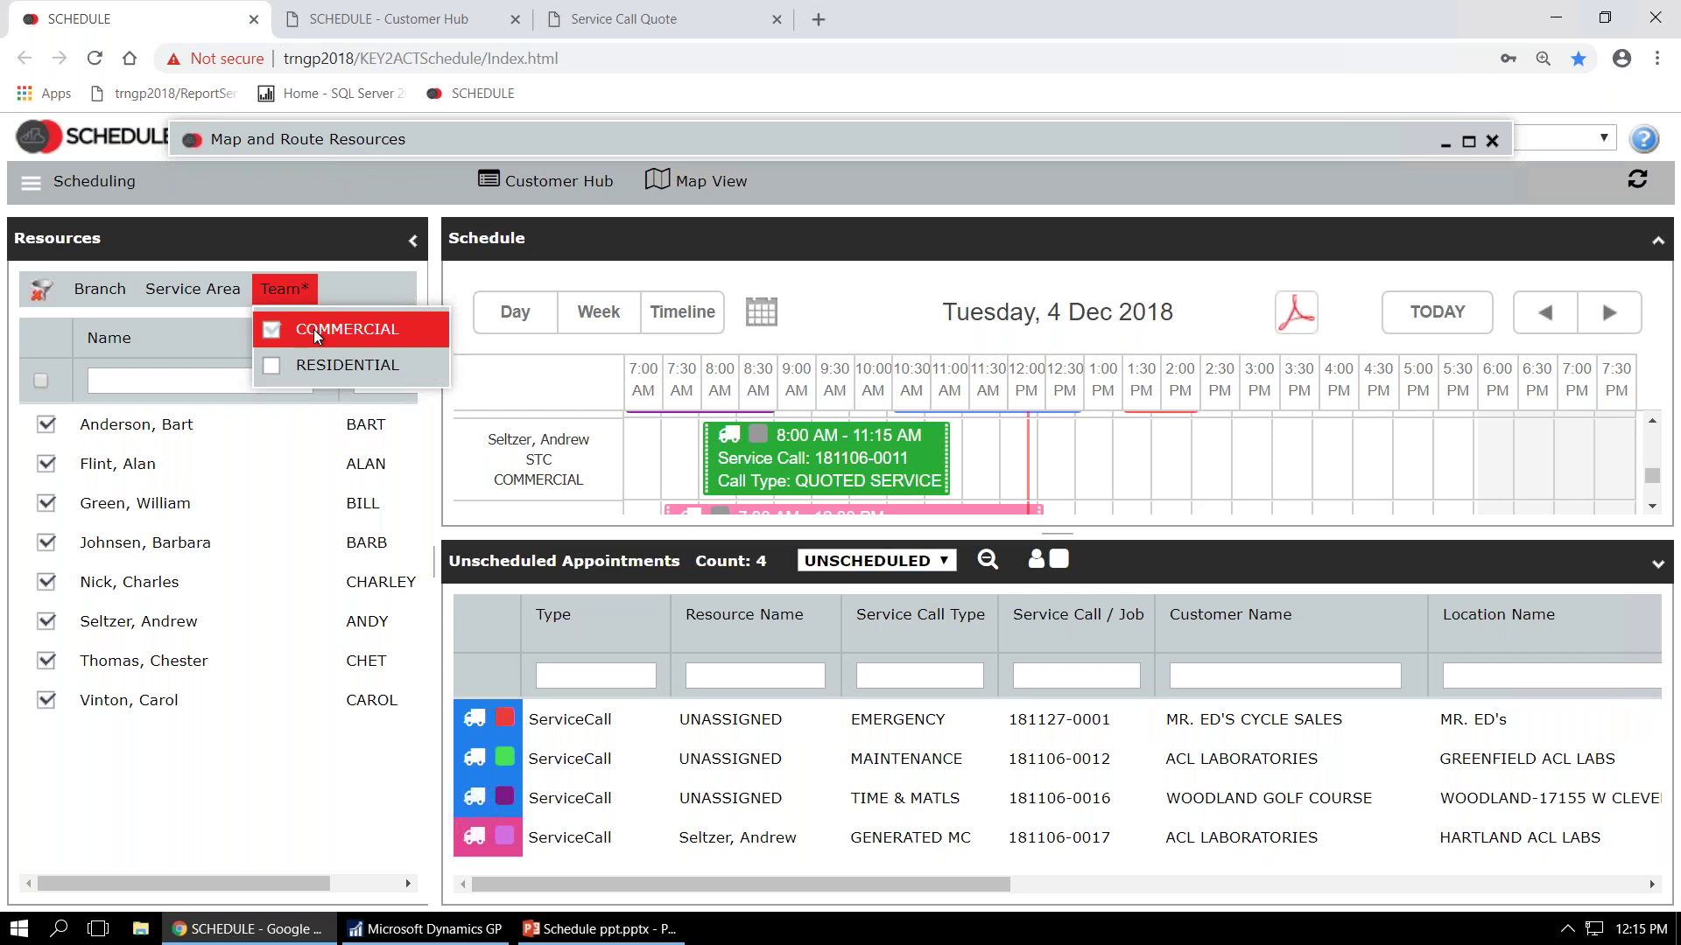
pyautogui.click(177, 291)
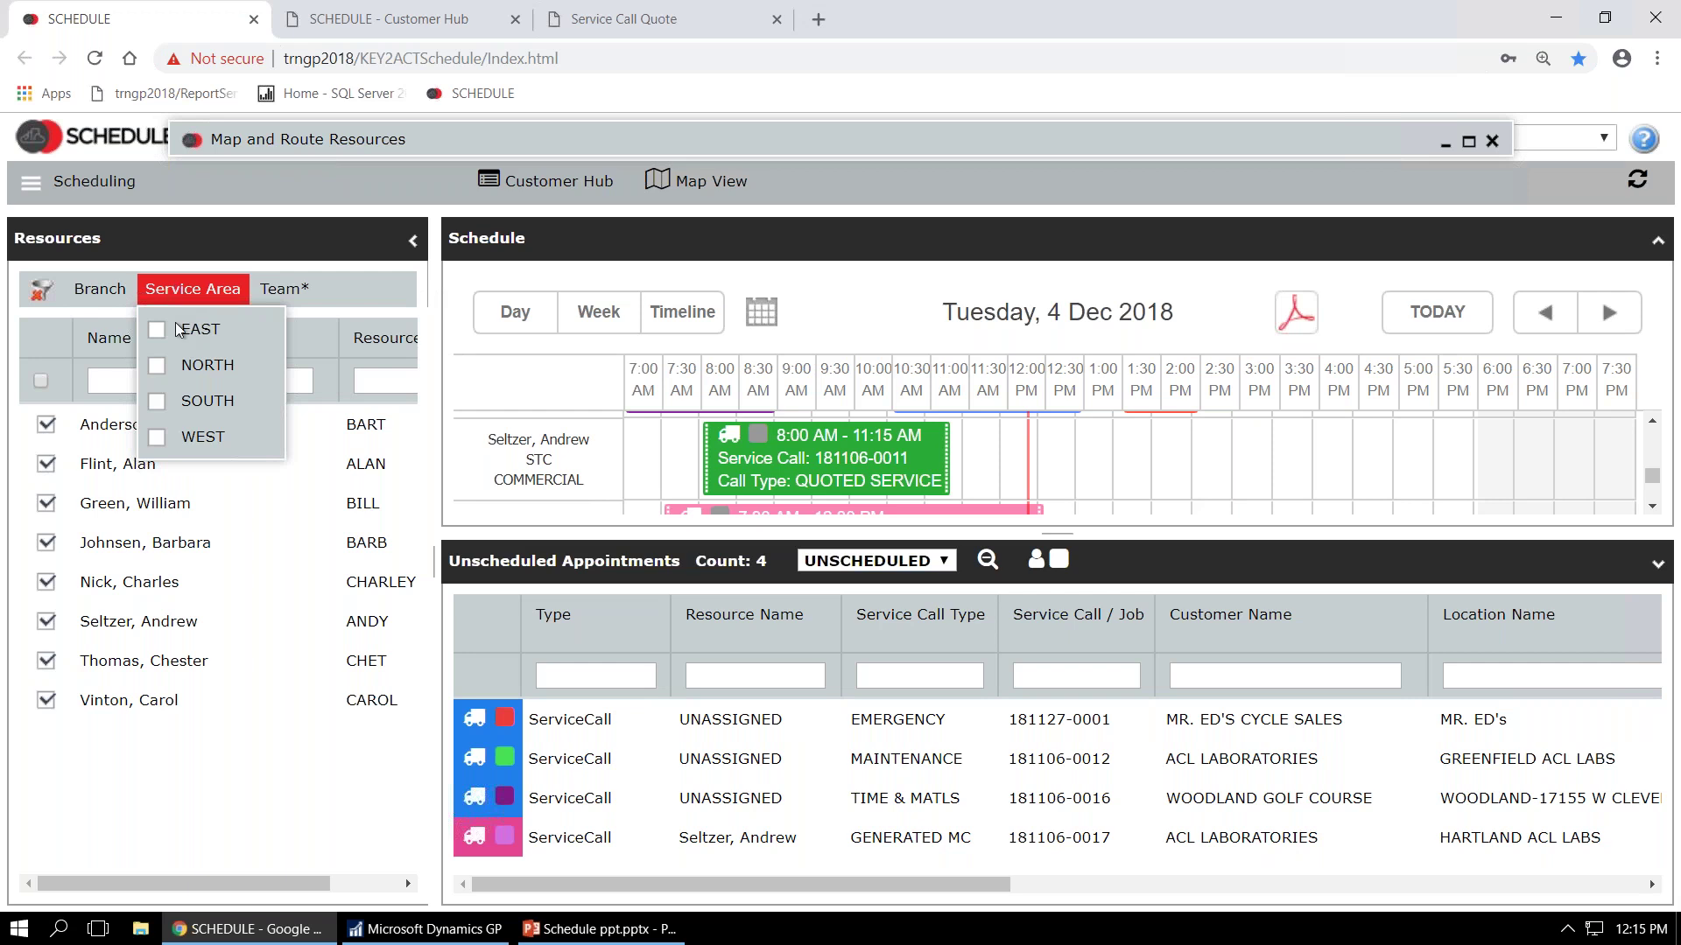
# - Review the Branch and Team filter options and filter the resources to the EAST service area
pyautogui.click(101, 291)
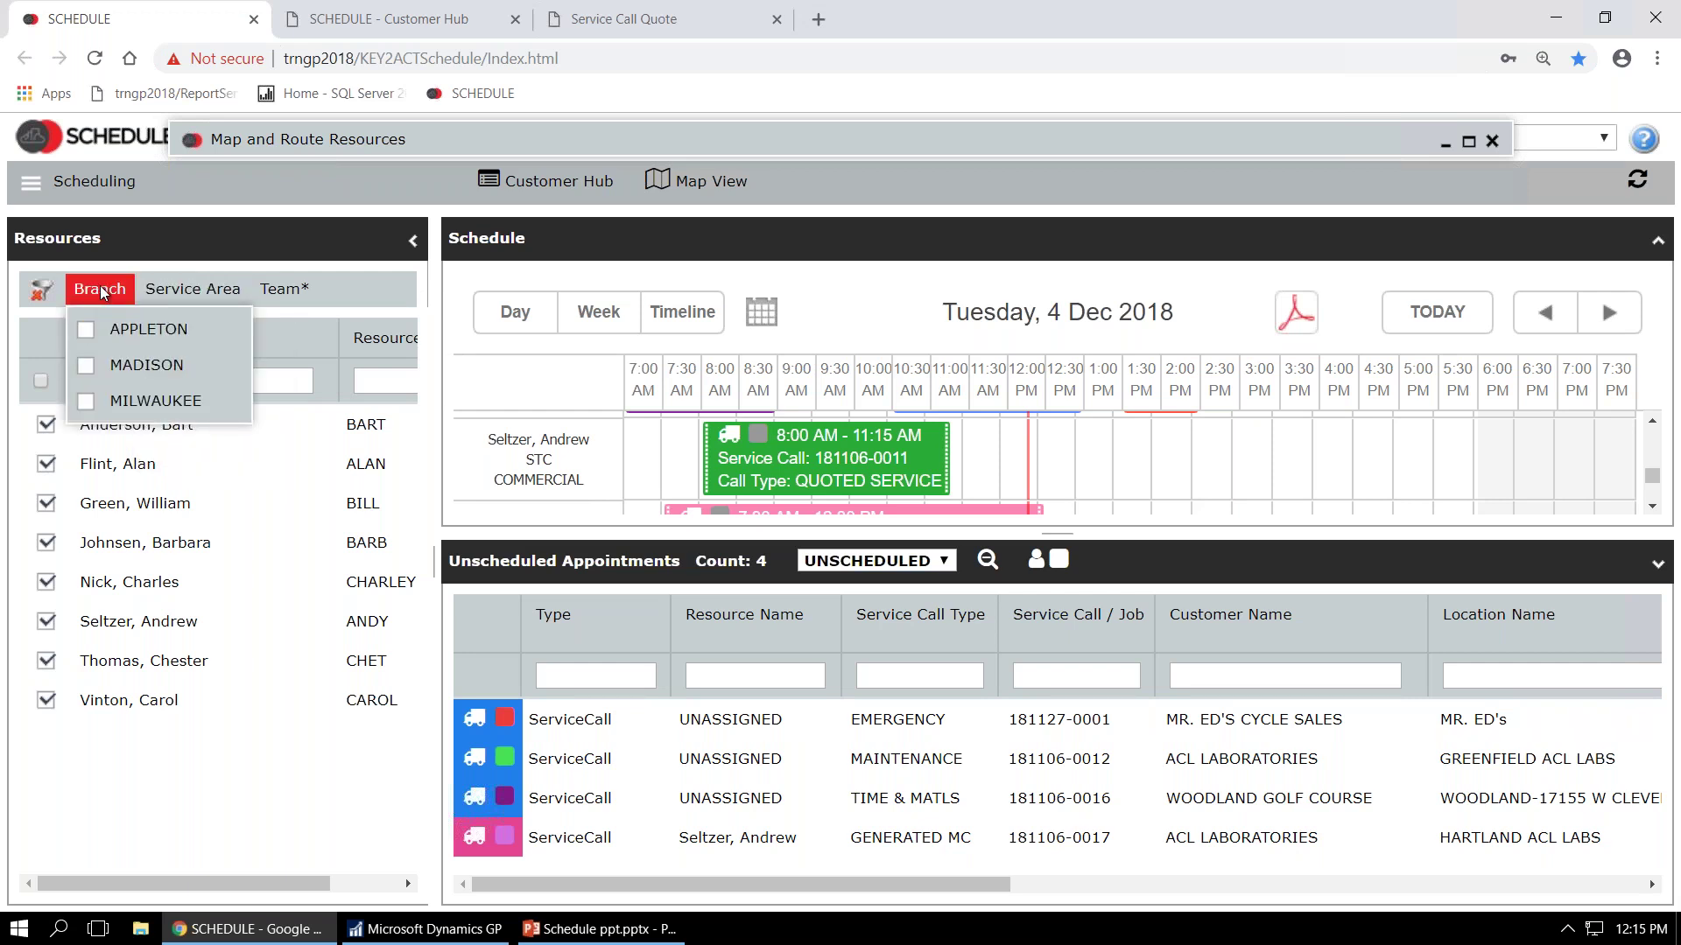
pyautogui.click(176, 291)
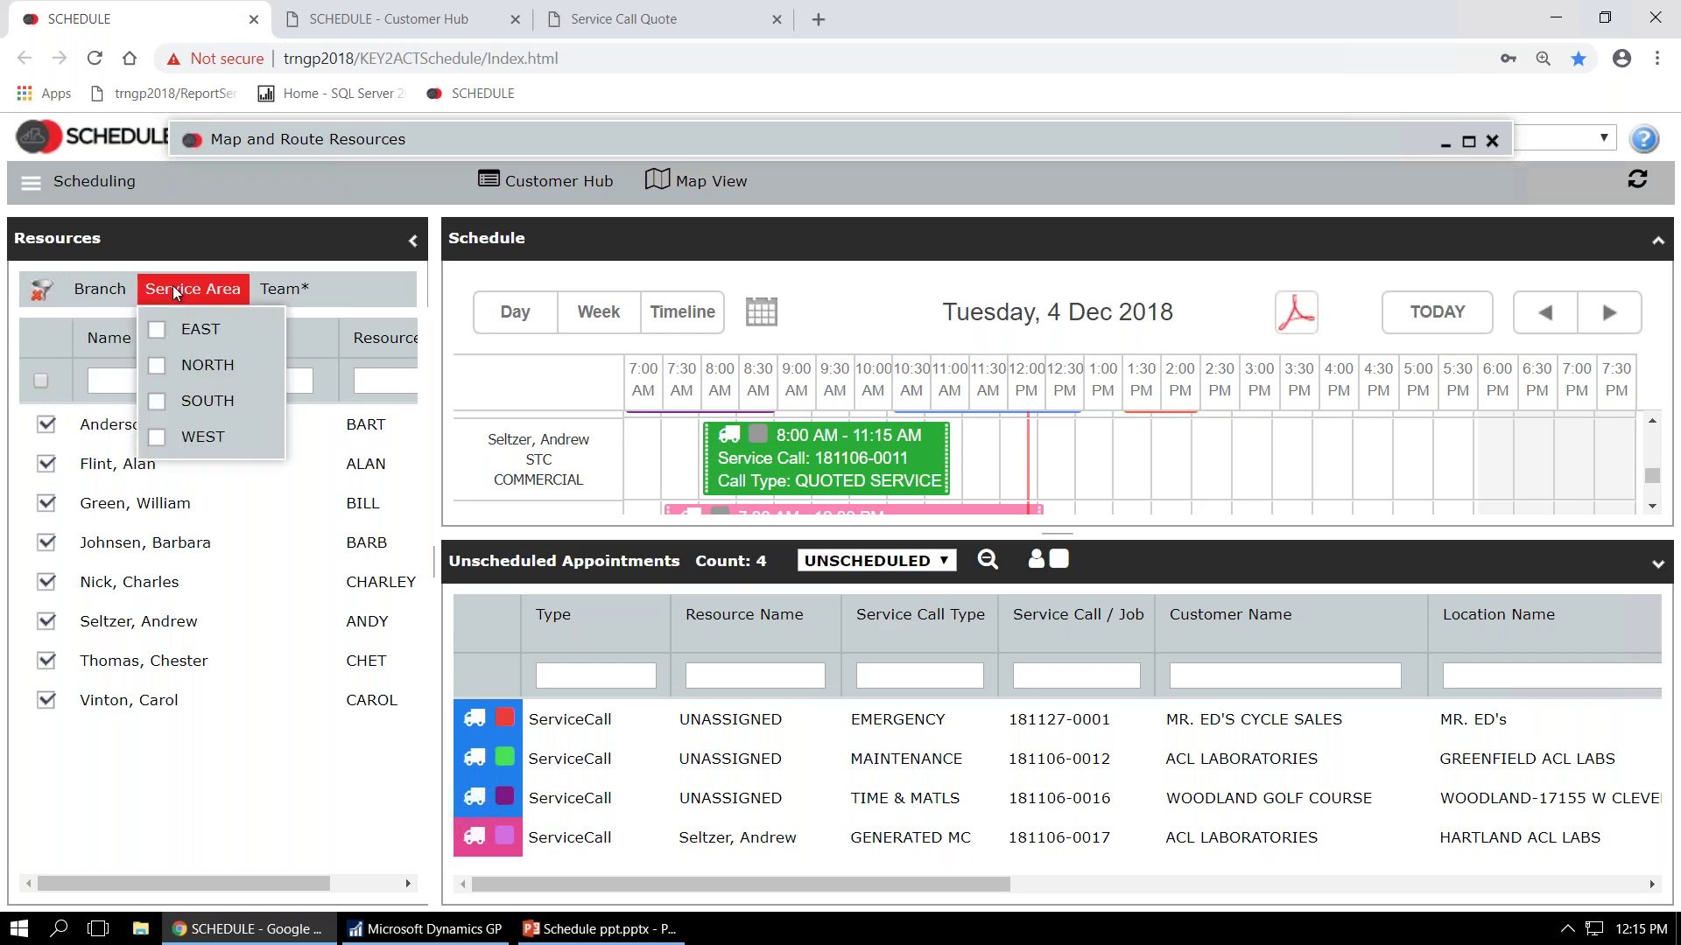
pyautogui.click(158, 332)
pyautogui.click(292, 290)
pyautogui.click(207, 291)
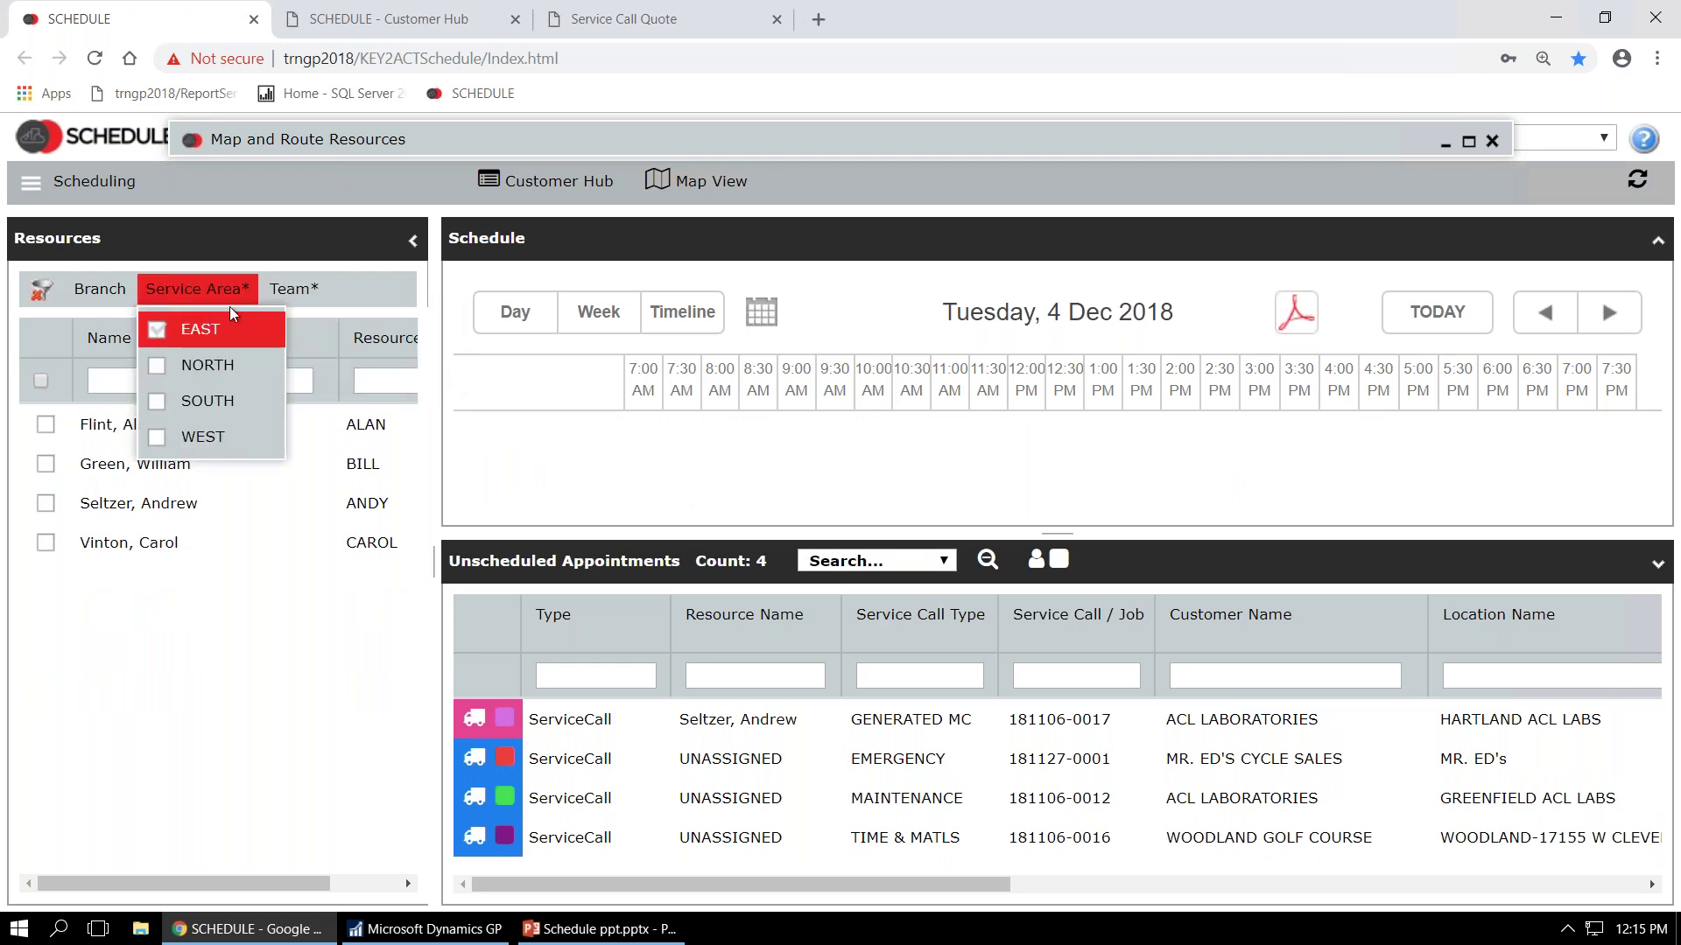
pyautogui.click(298, 290)
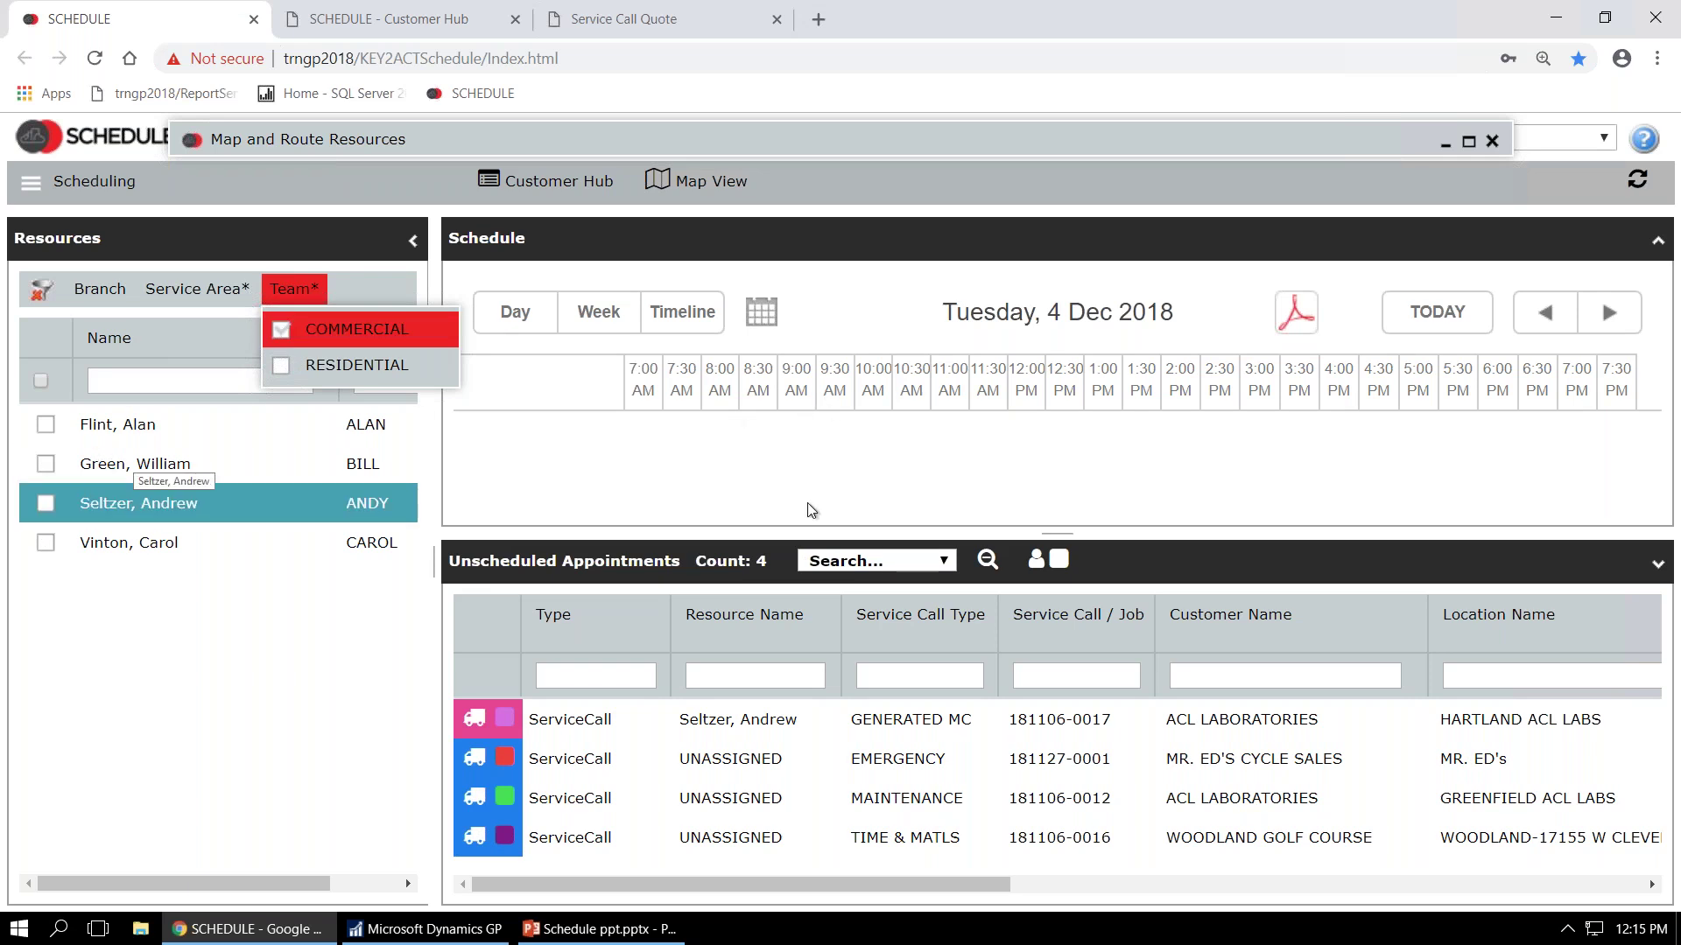
# - Show only the first and third EAST resources on the schedule and make the Schedule area taller
pyautogui.click(41, 382)
pyautogui.click(48, 560)
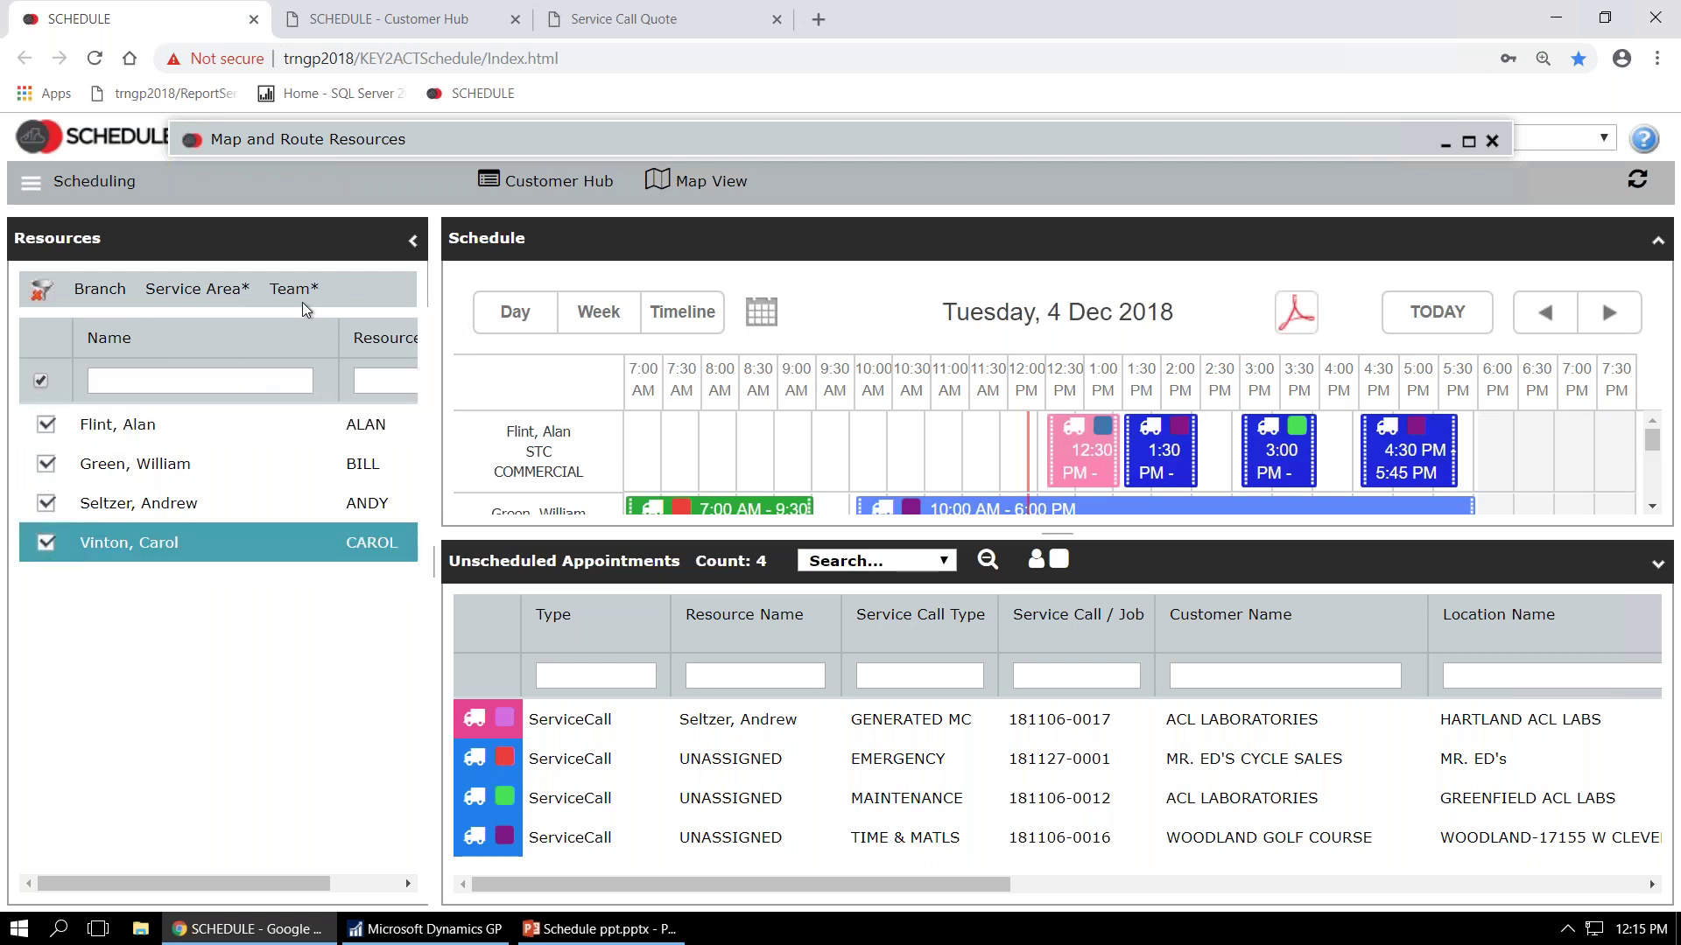
pyautogui.click(50, 472)
pyautogui.click(45, 543)
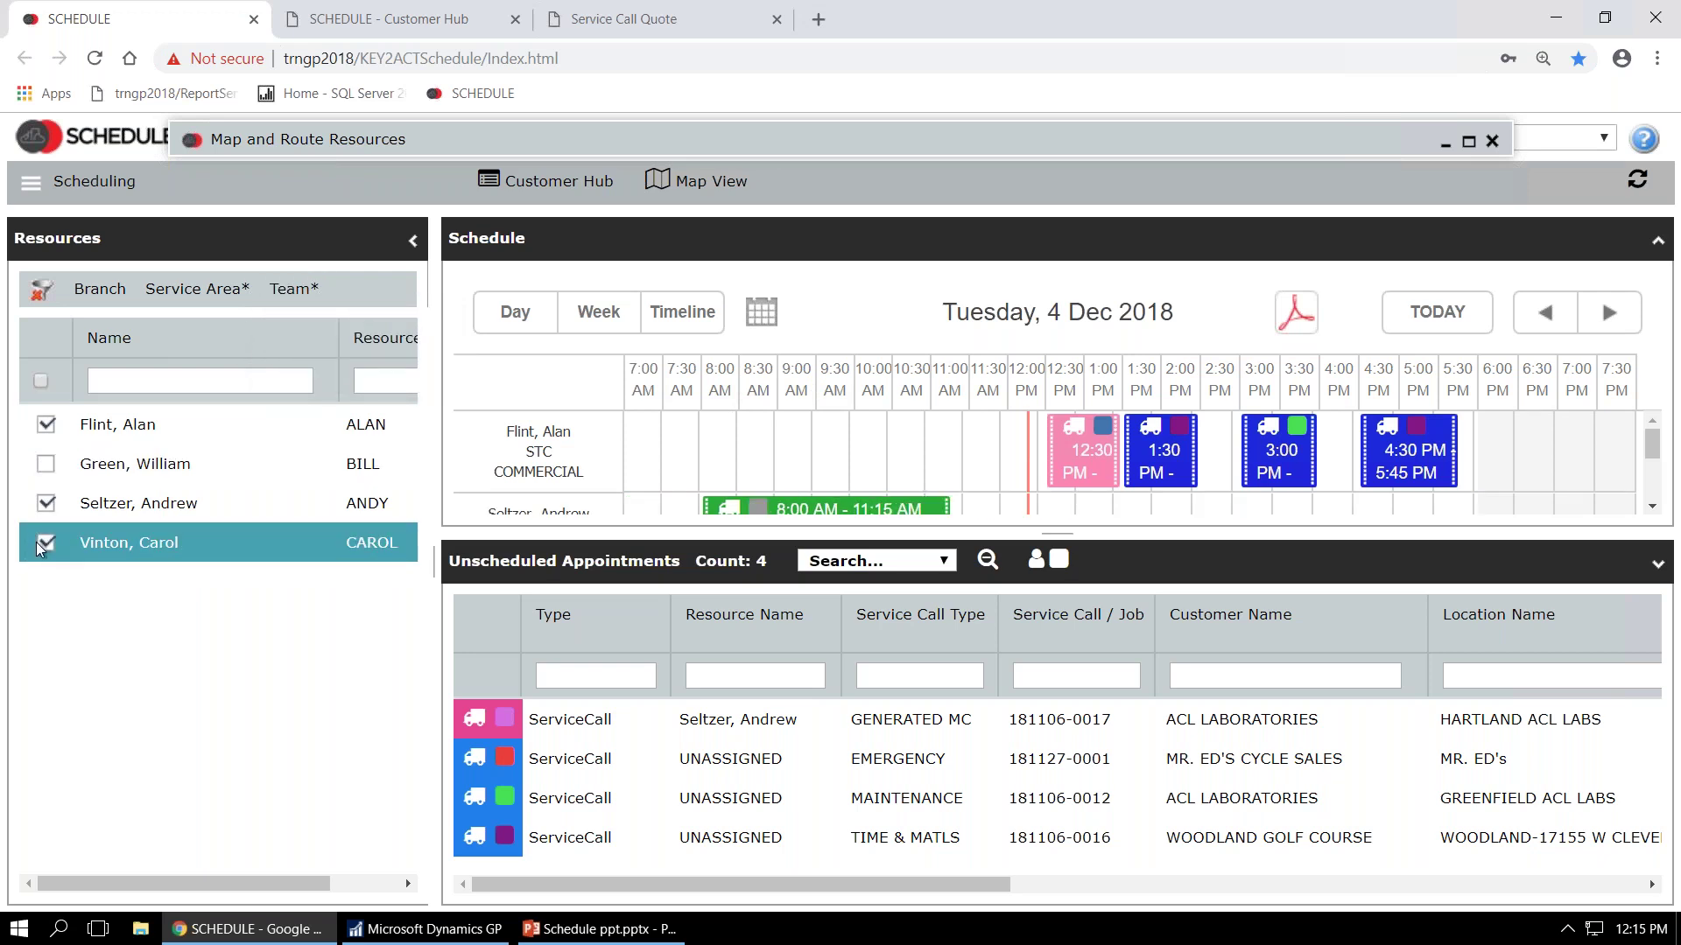
pyautogui.click(181, 517)
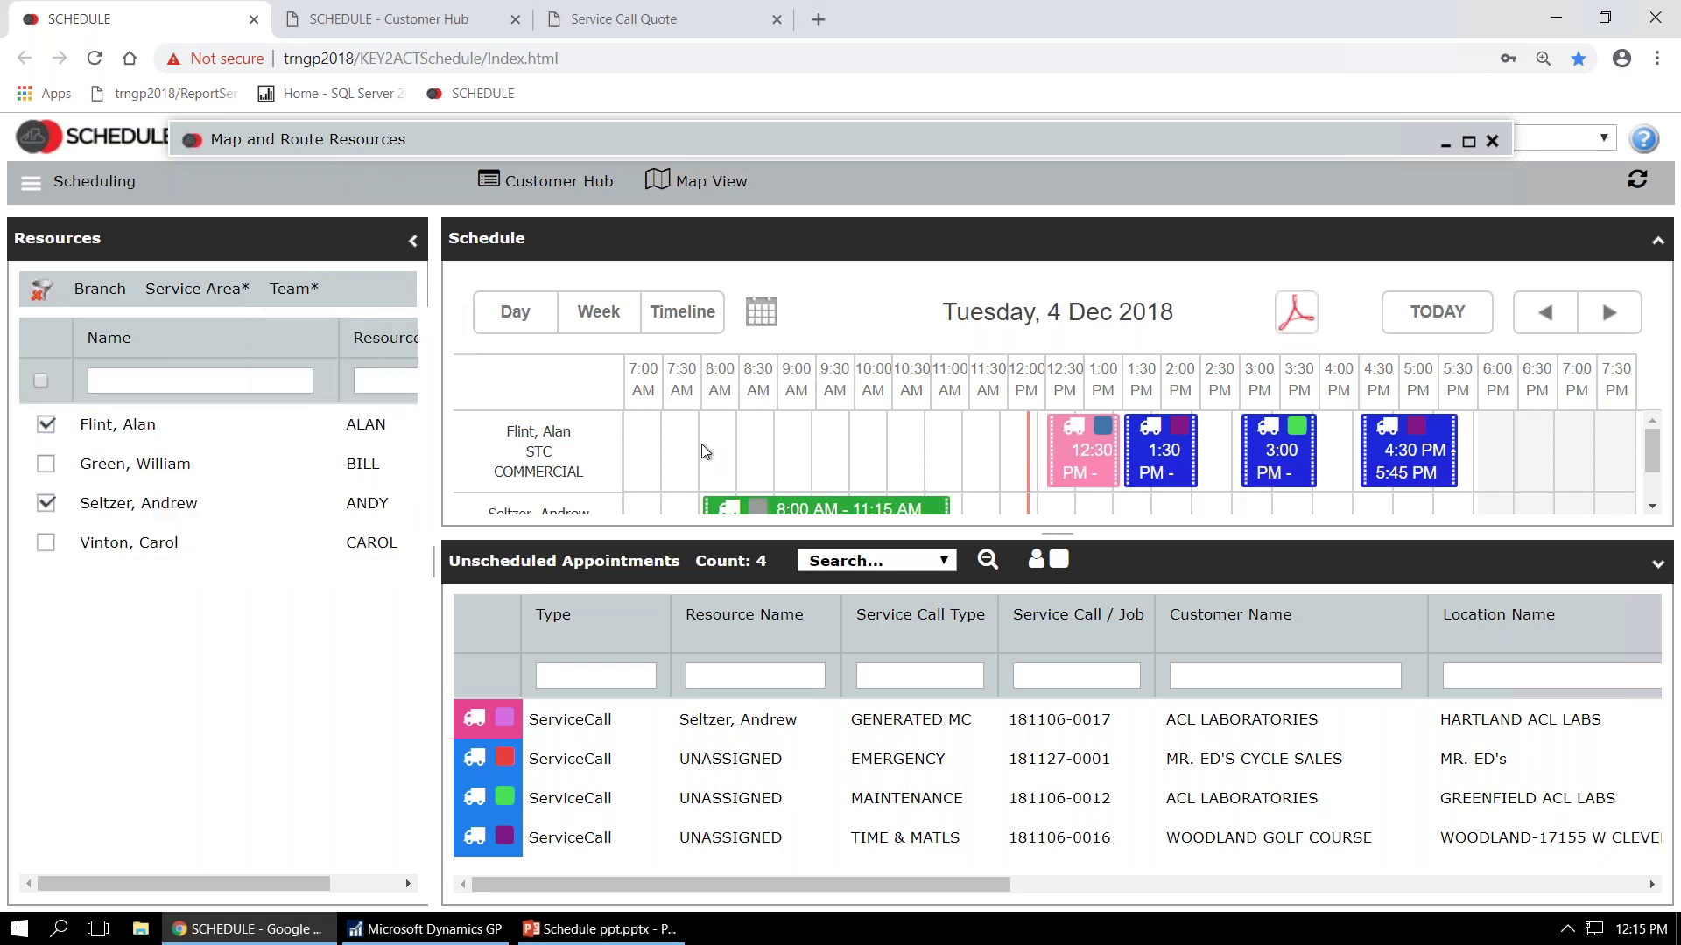
pyautogui.moveTo(1066, 533); pyautogui.dragTo(1058, 658)
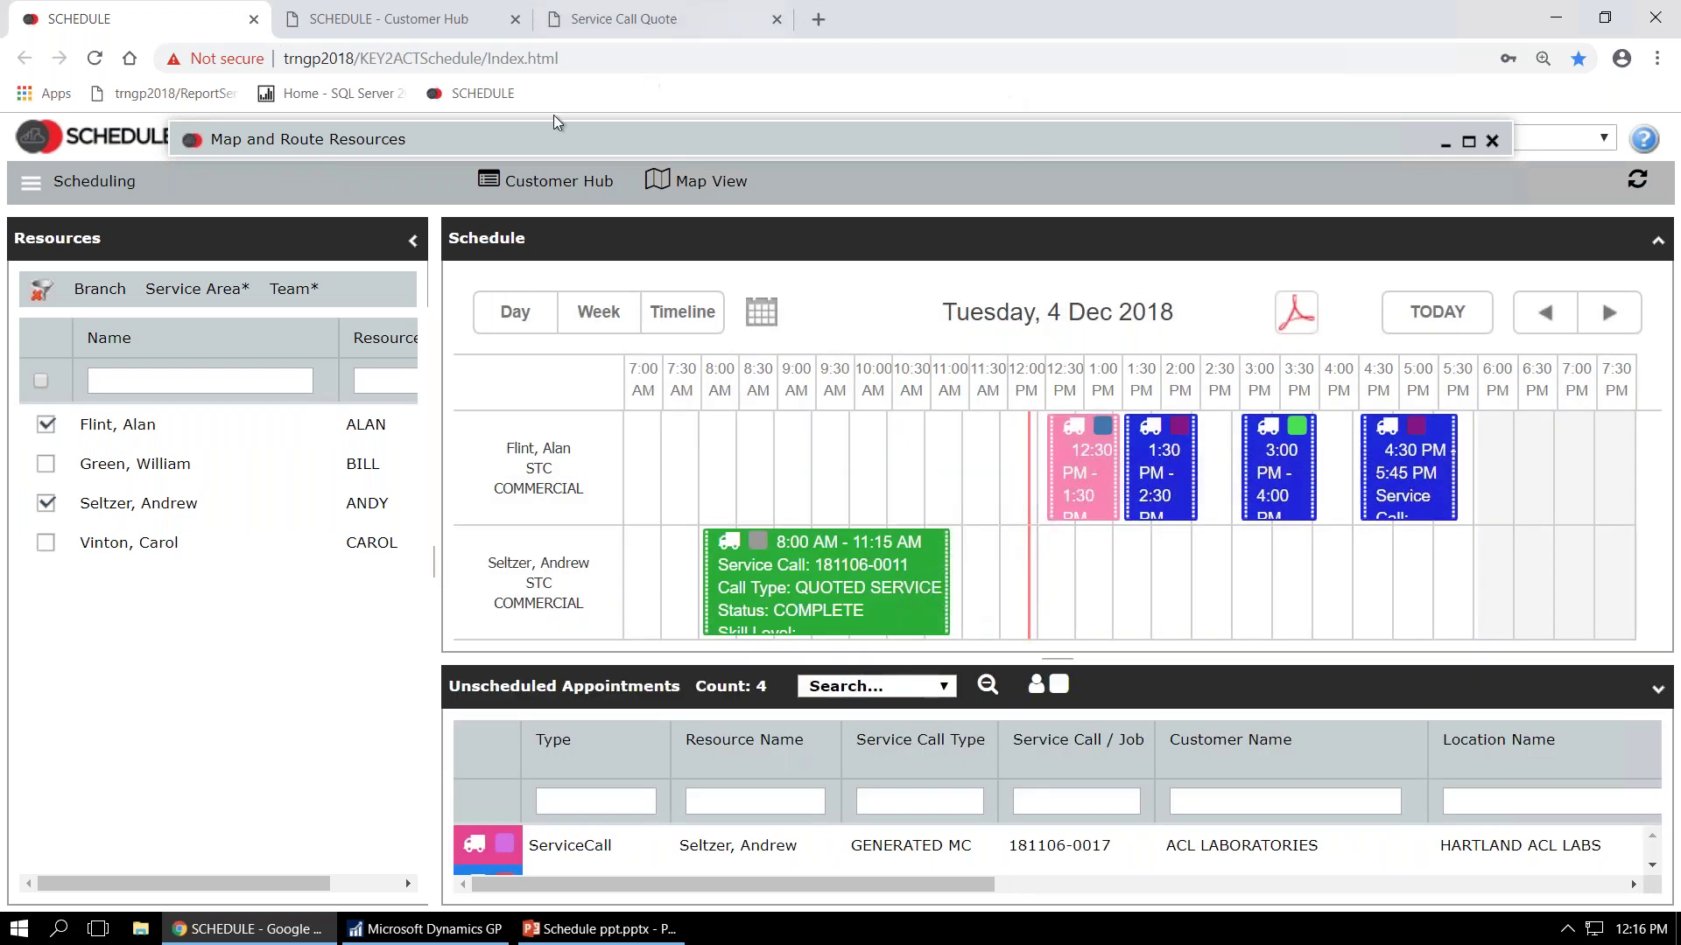
# - Remove the EAST service area filter and show all listed resources on the schedule
pyautogui.click(174, 292)
pyautogui.click(158, 330)
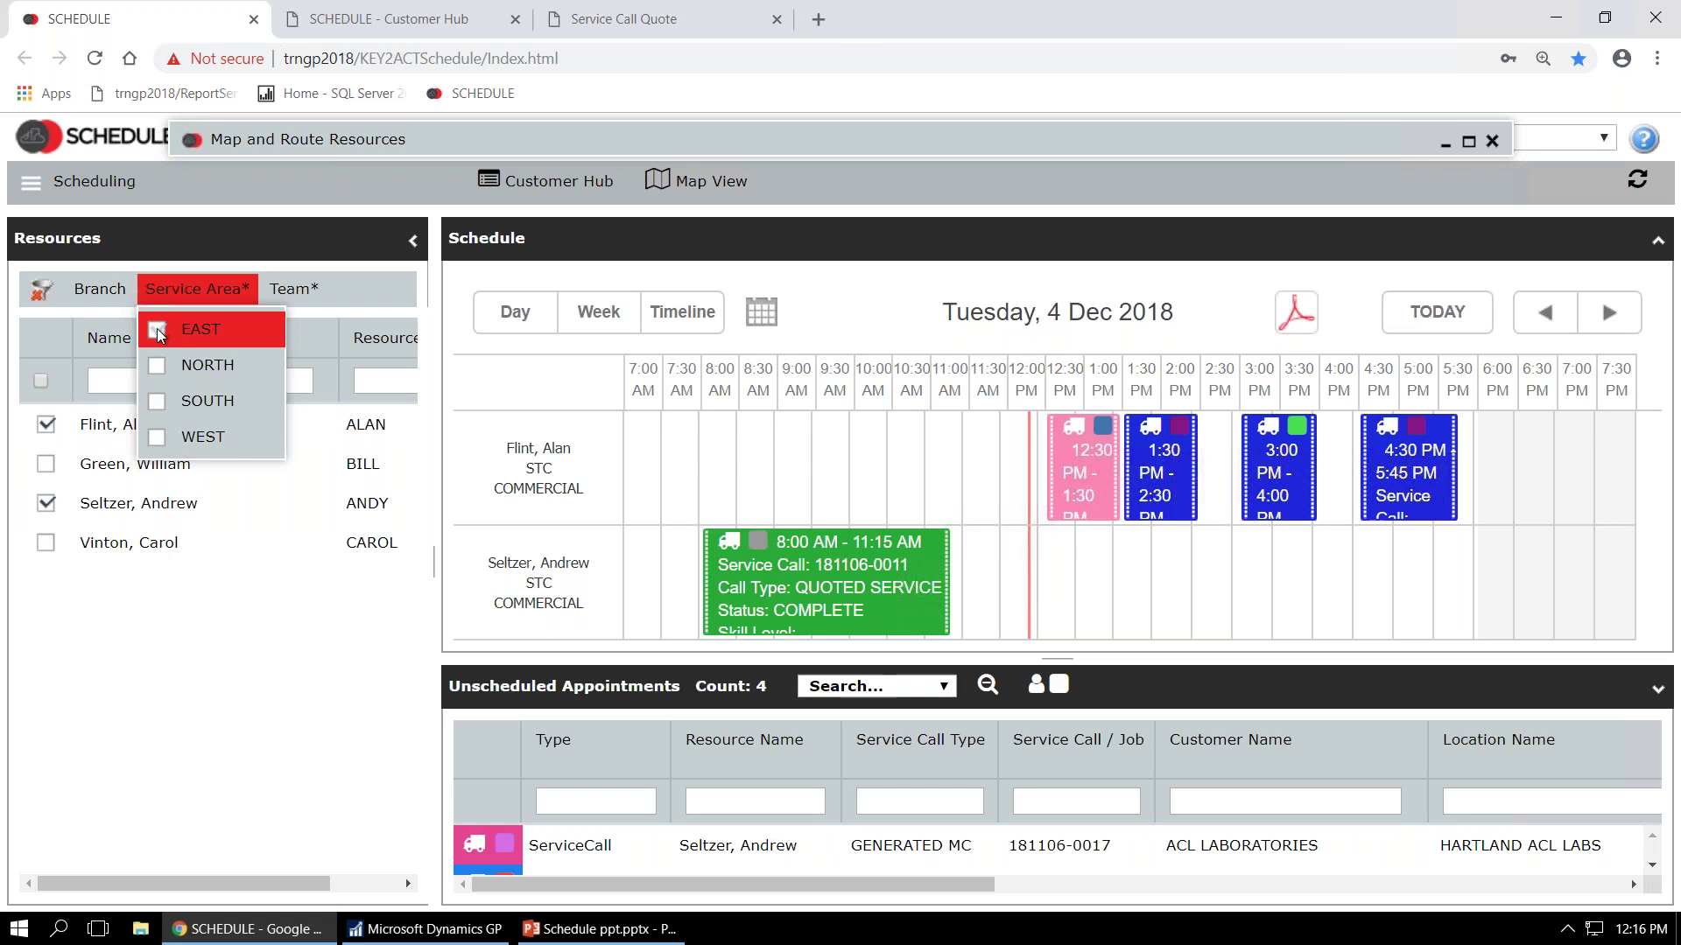
pyautogui.click(307, 298)
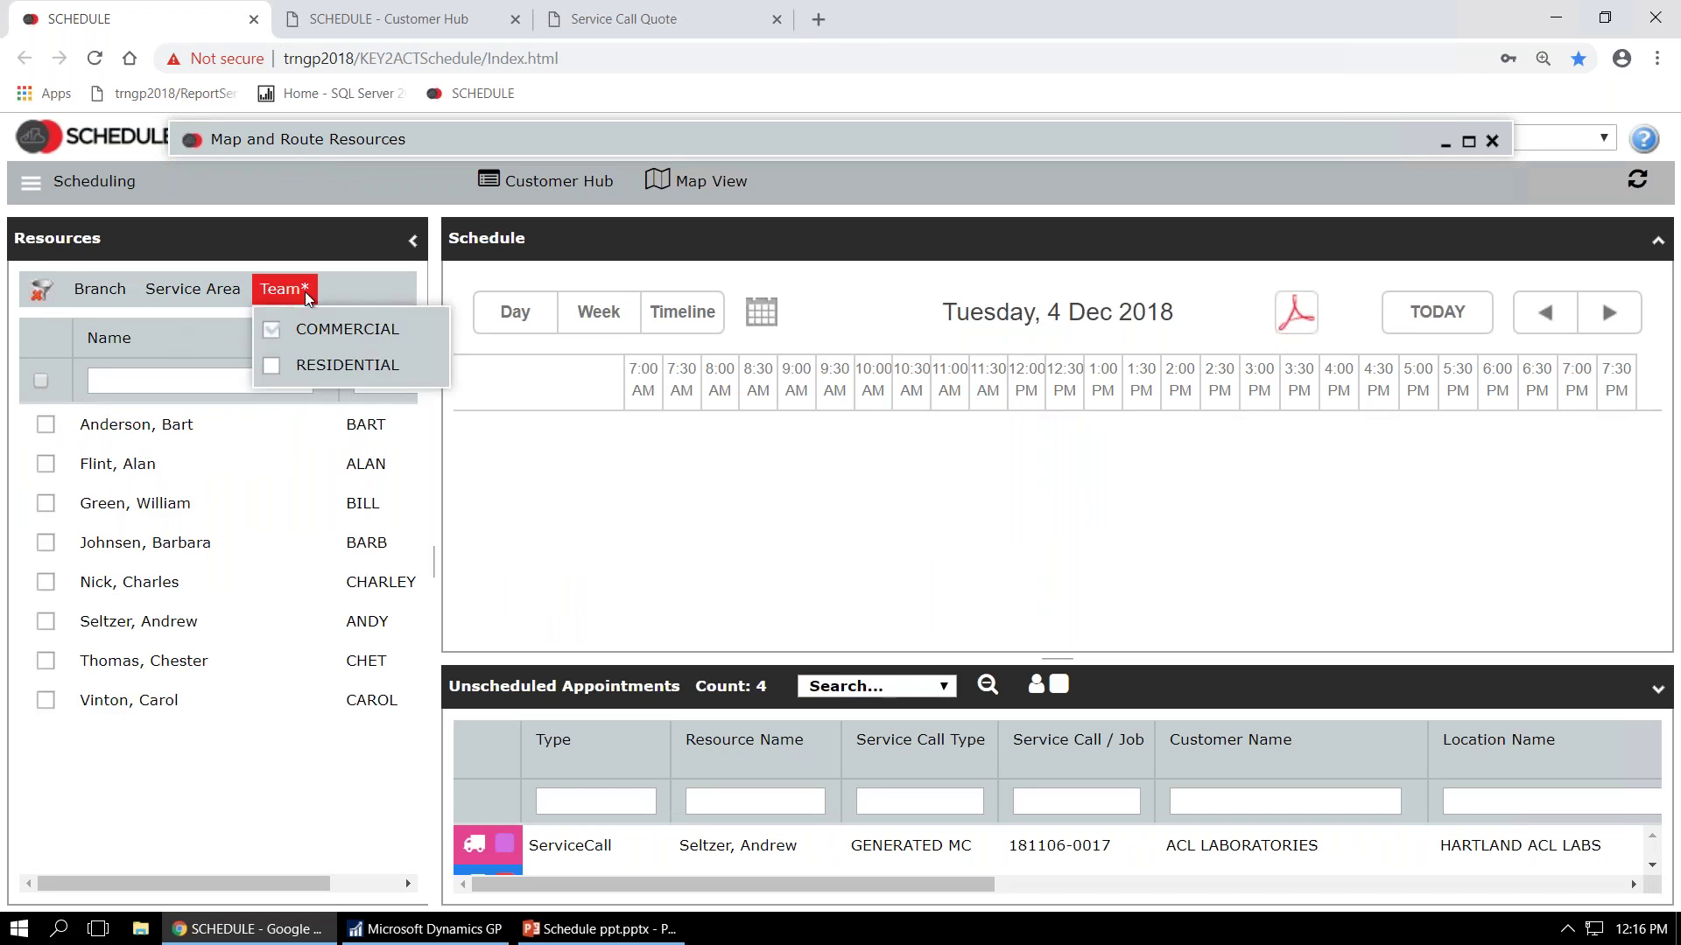
pyautogui.click(41, 382)
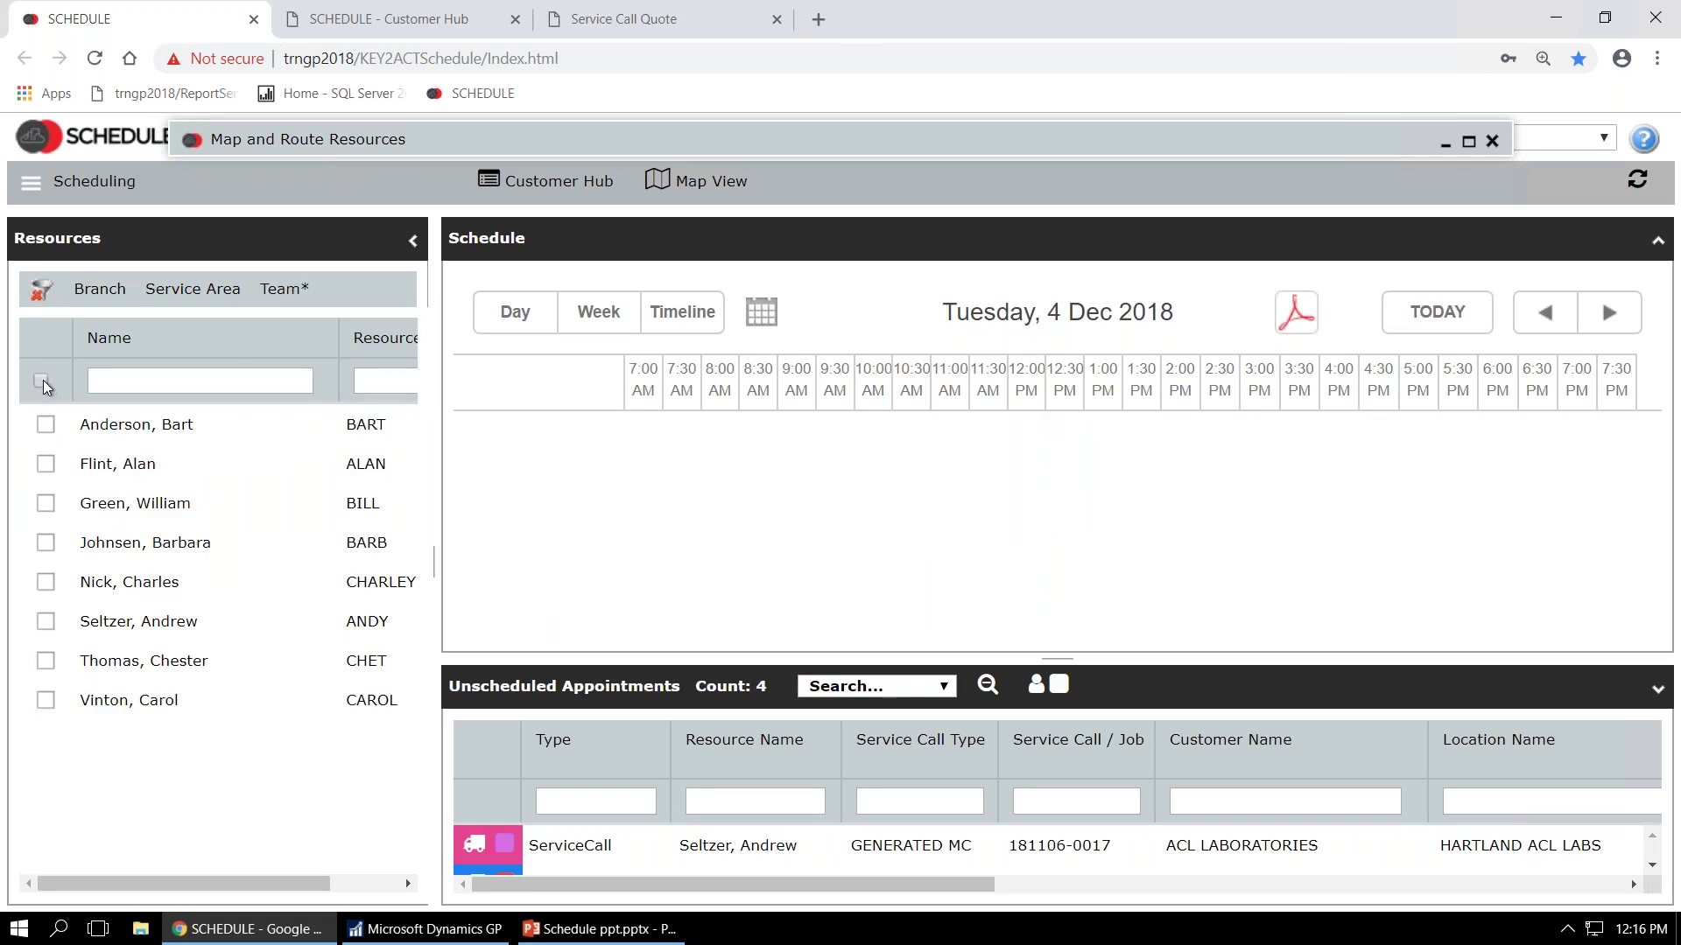
pyautogui.moveTo(1145, 494)
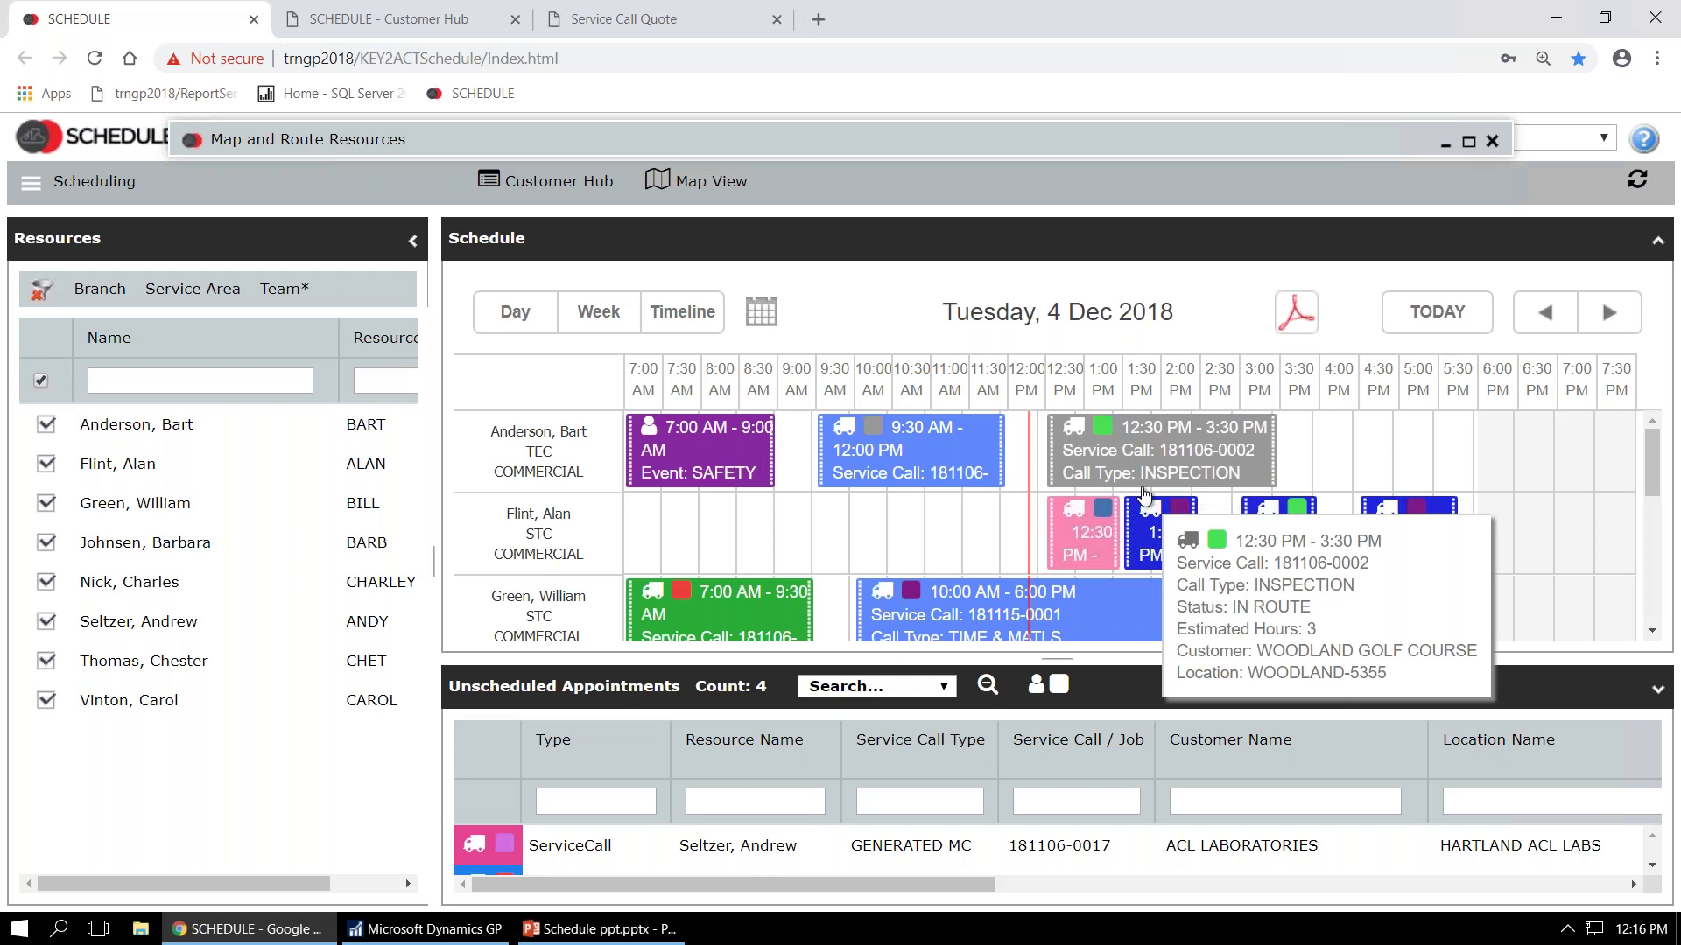
# - Sort the resources by name and resource ID, filter the names by one technician's first name, and clear the filter
pyautogui.click(235, 344)
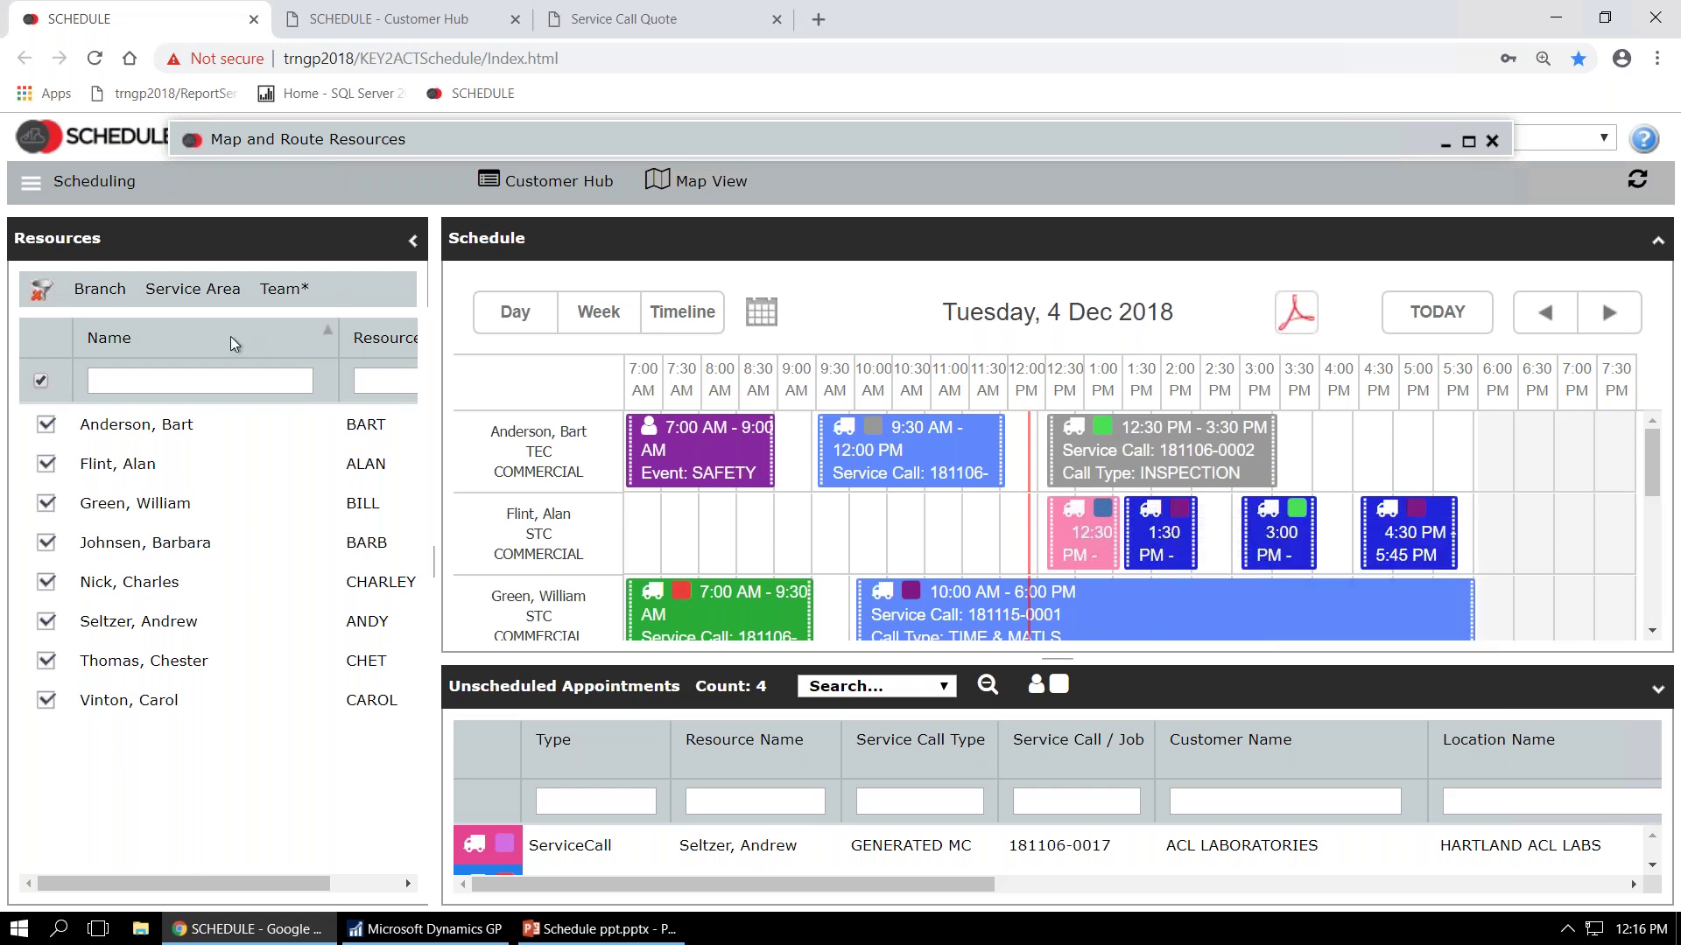
pyautogui.click(235, 344)
pyautogui.click(379, 337)
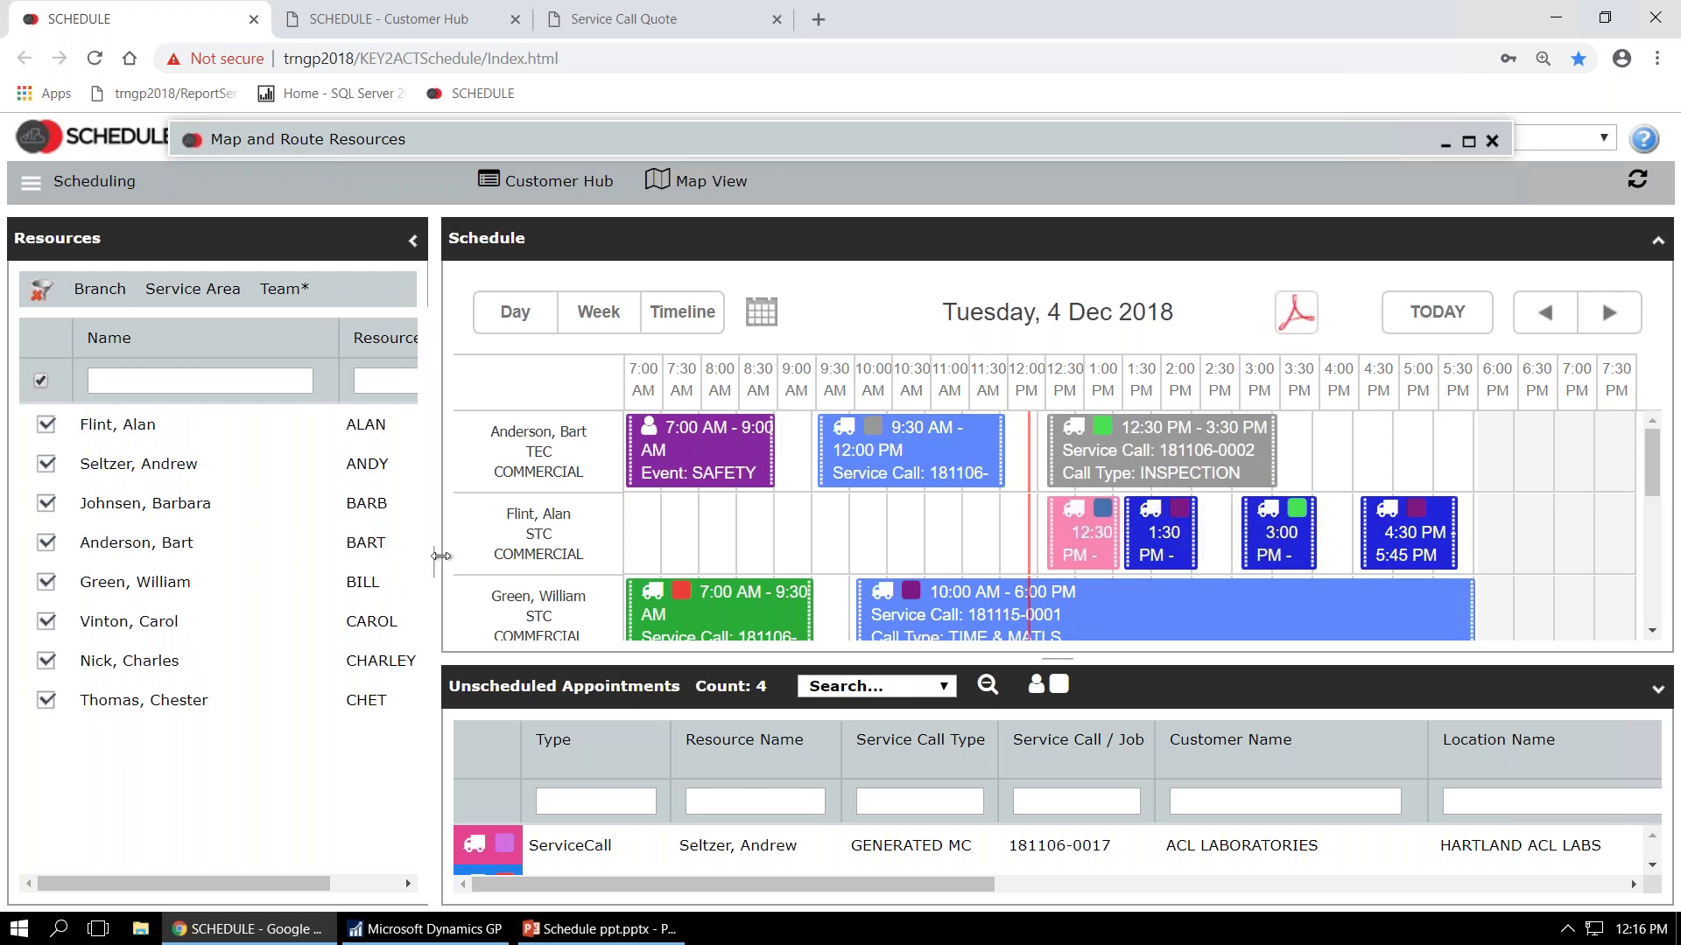
pyautogui.click(207, 380)
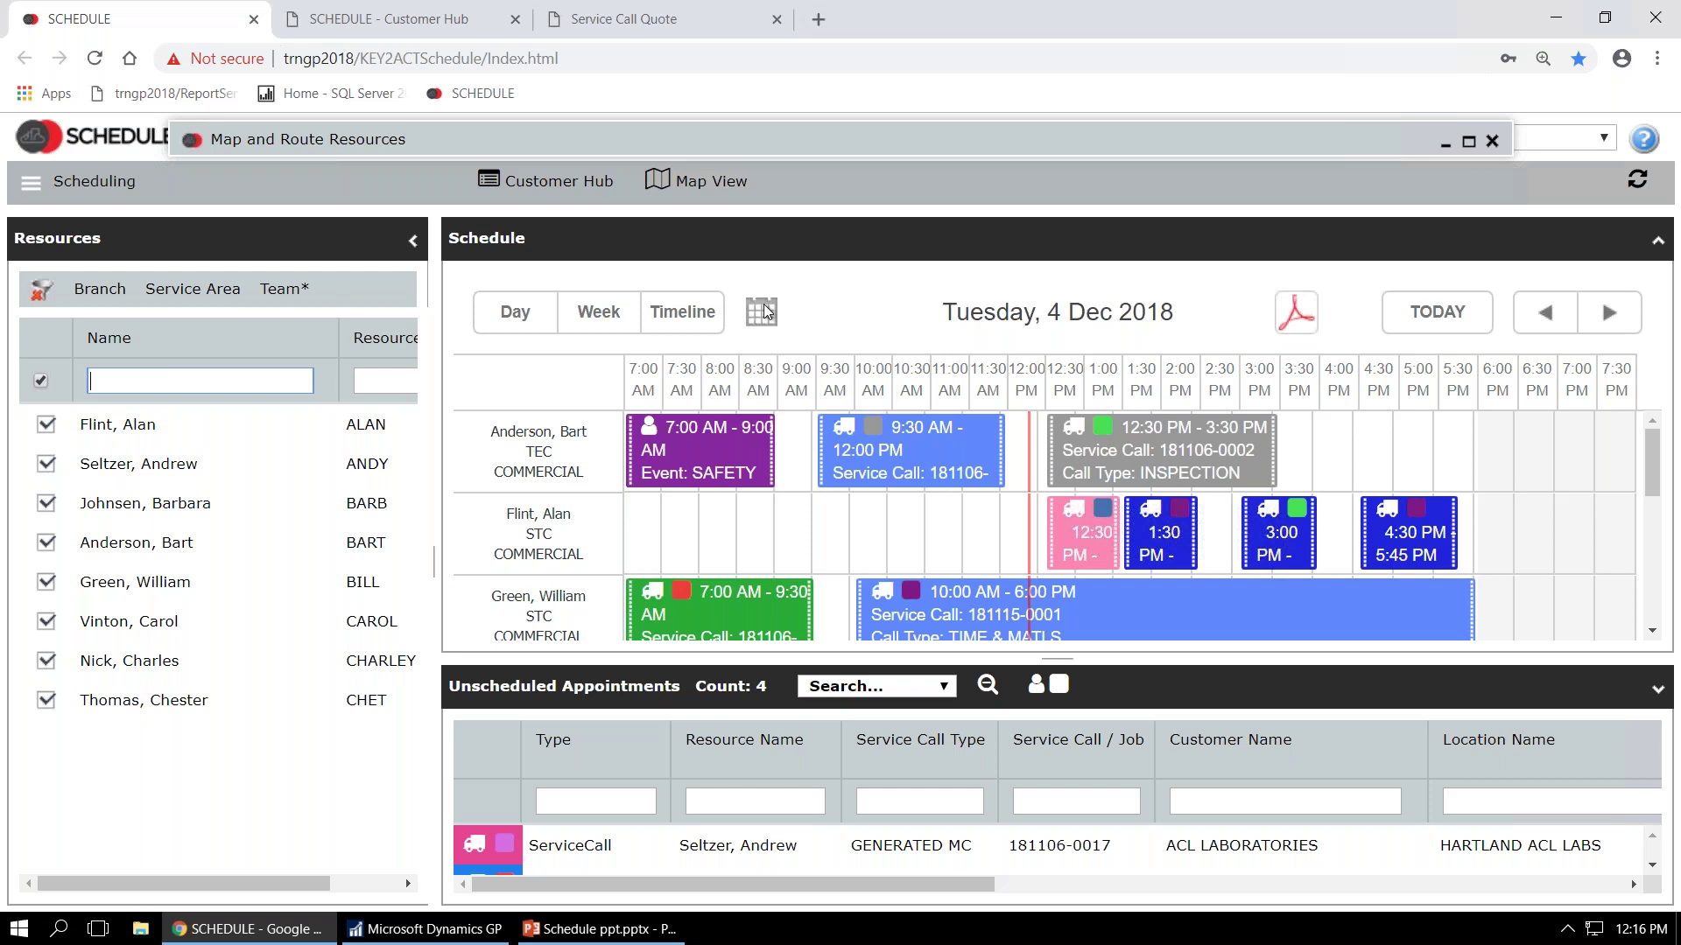
pyautogui.write('alan')
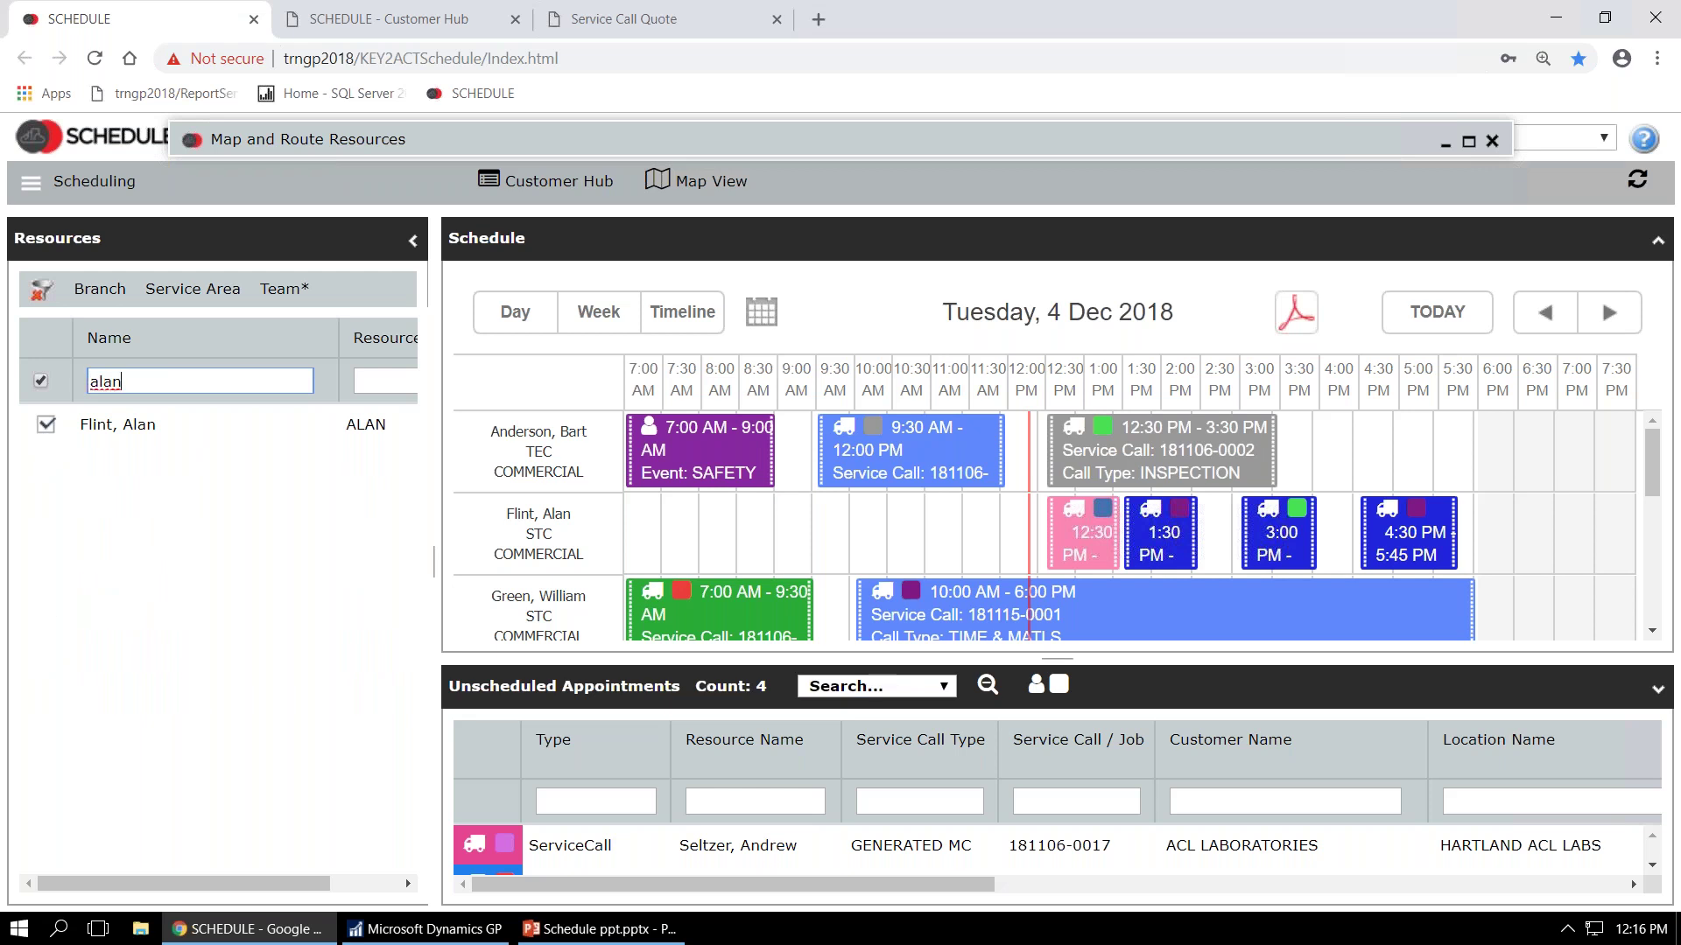
pyautogui.press('BackSpace')
pyautogui.press('BackSpace')
pyautogui.press('BackSpace')
pyautogui.press('BackSpace')
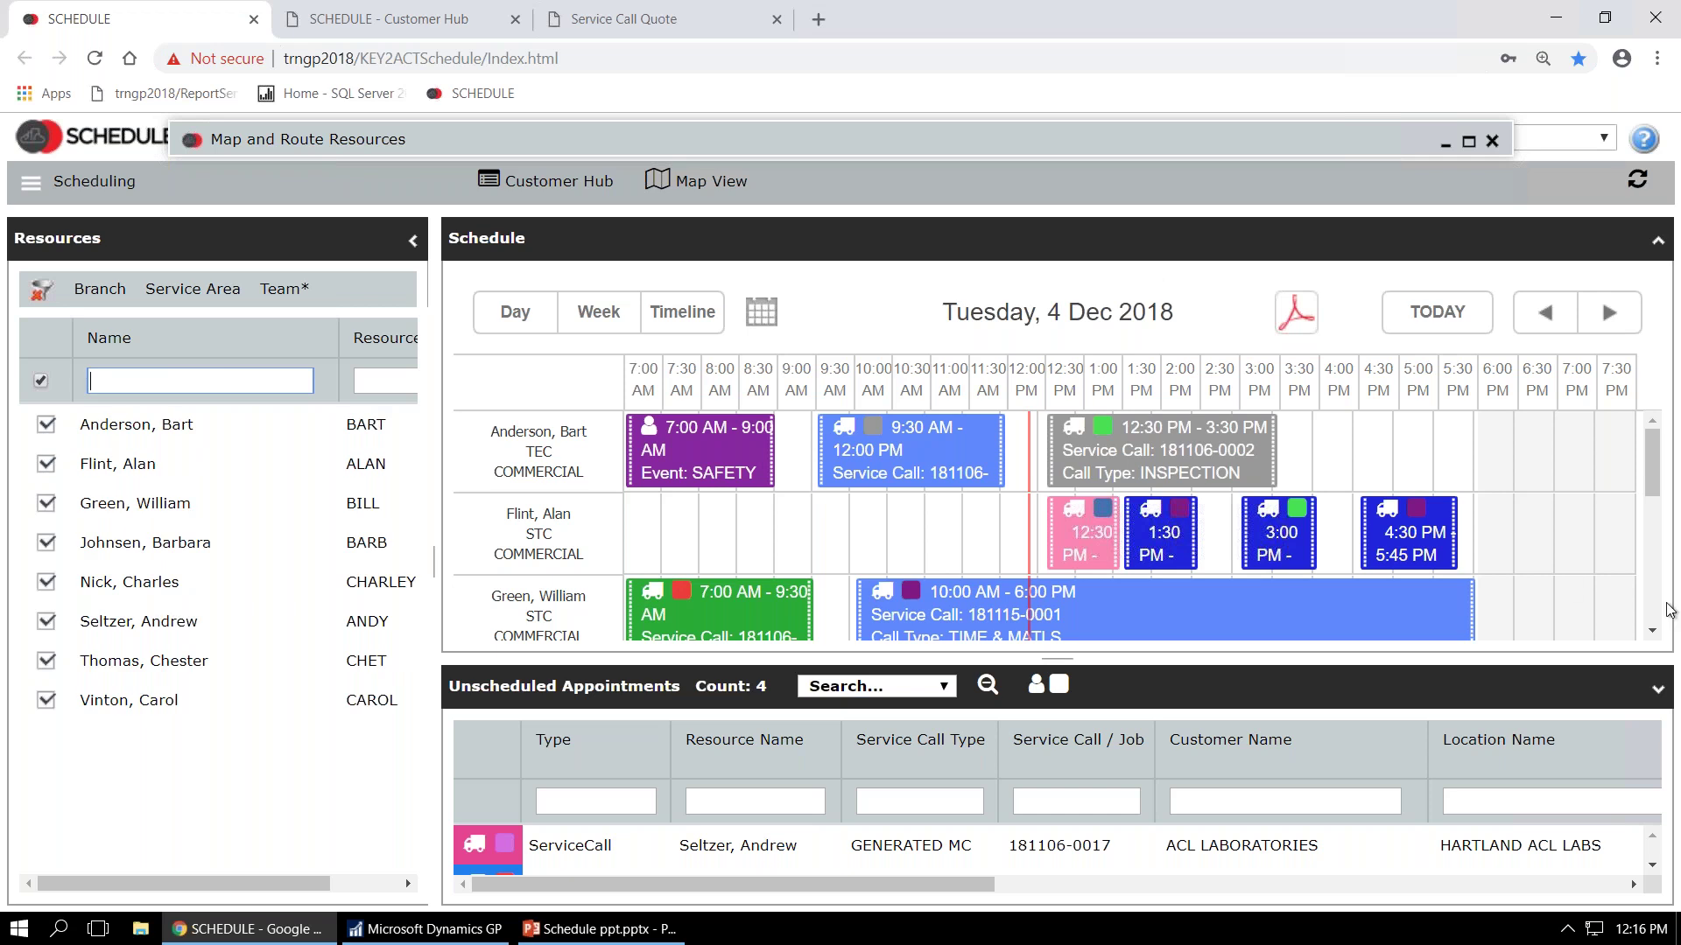
# - Review the second technician's resource details, including branches, skill sets, shifts, service area and inventory sites, and close them
pyautogui.click(229, 470)
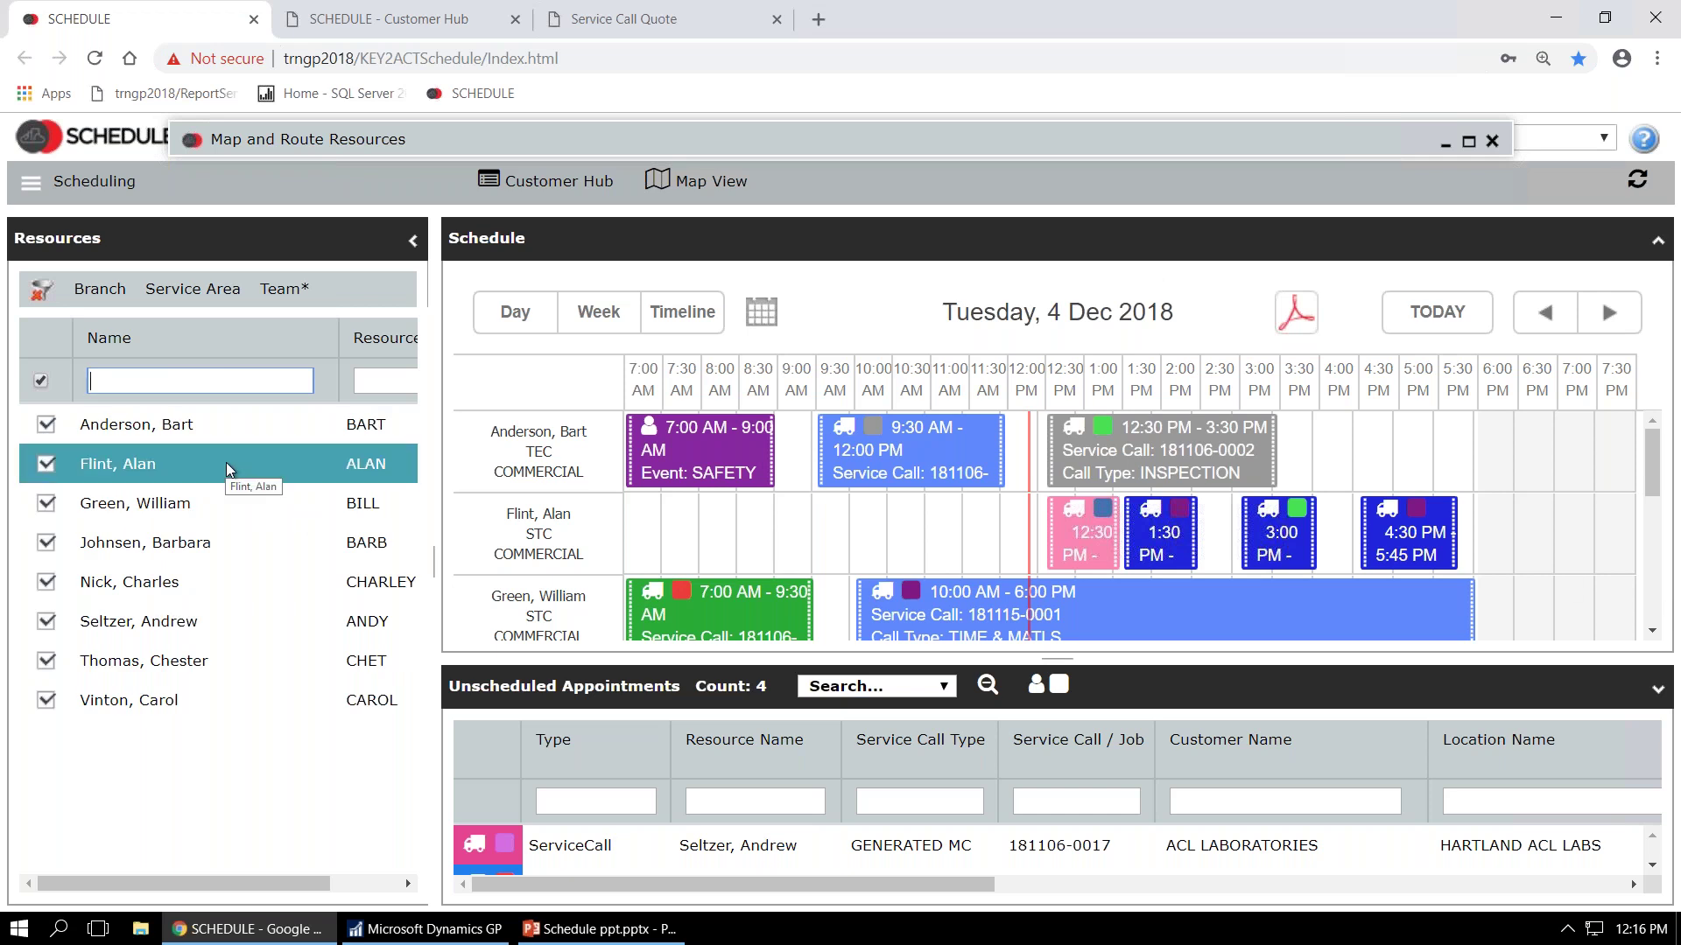
pyautogui.doubleClick(229, 470)
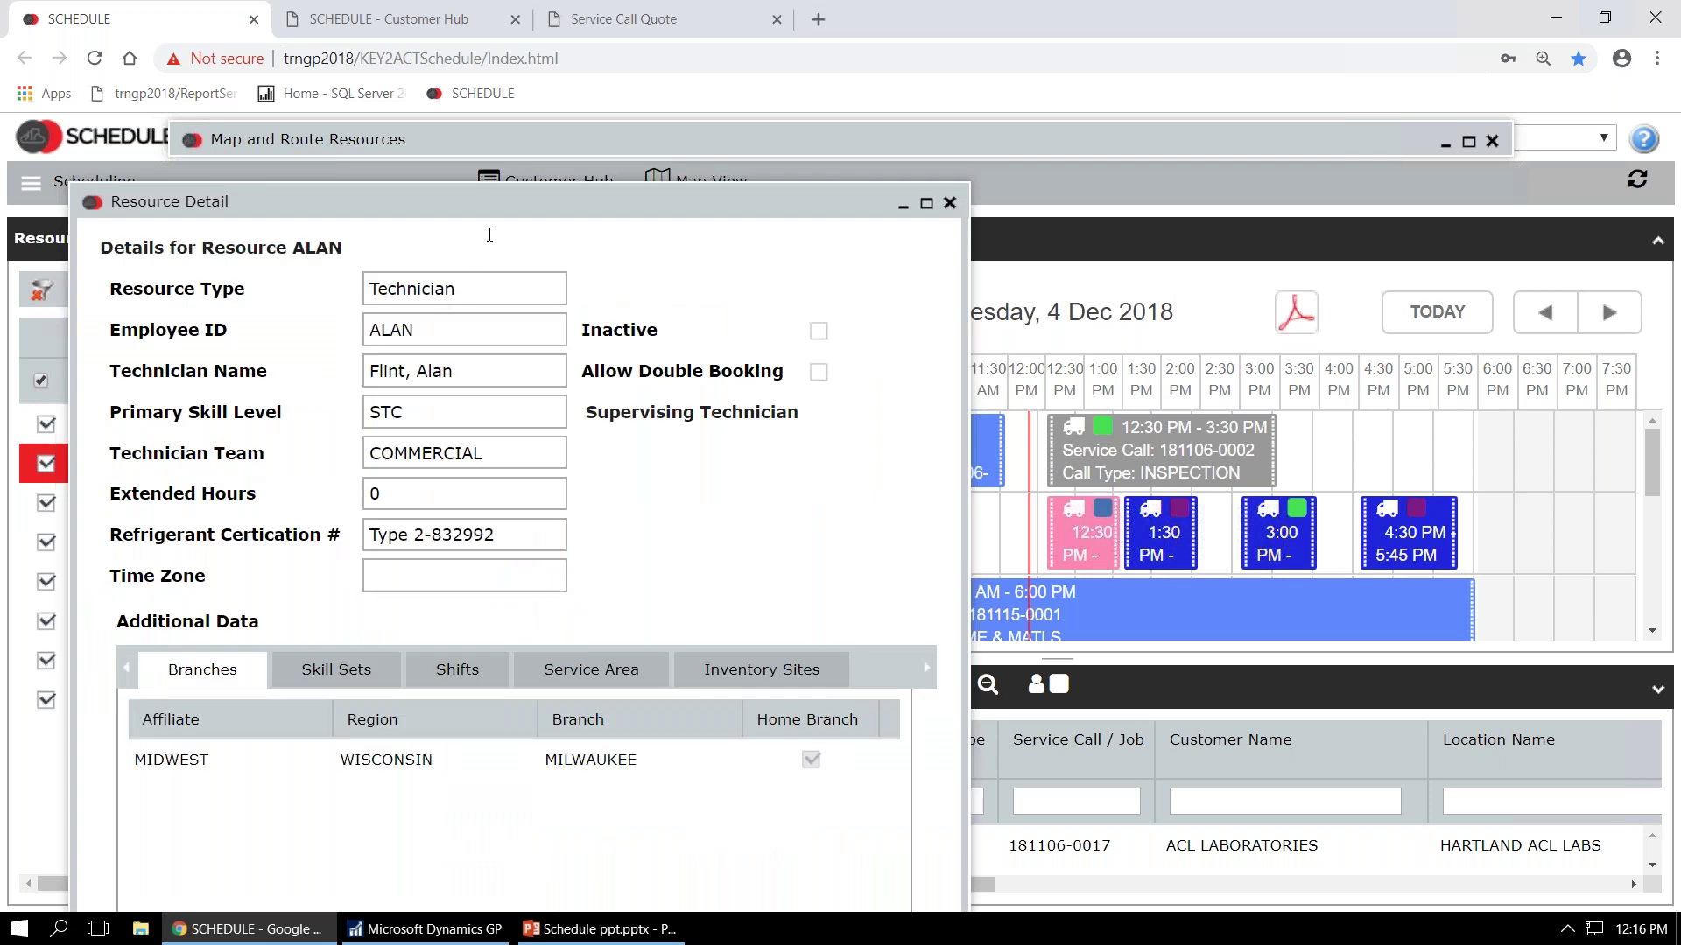
pyautogui.moveTo(506, 198); pyautogui.dragTo(528, 130)
pyautogui.click(346, 692)
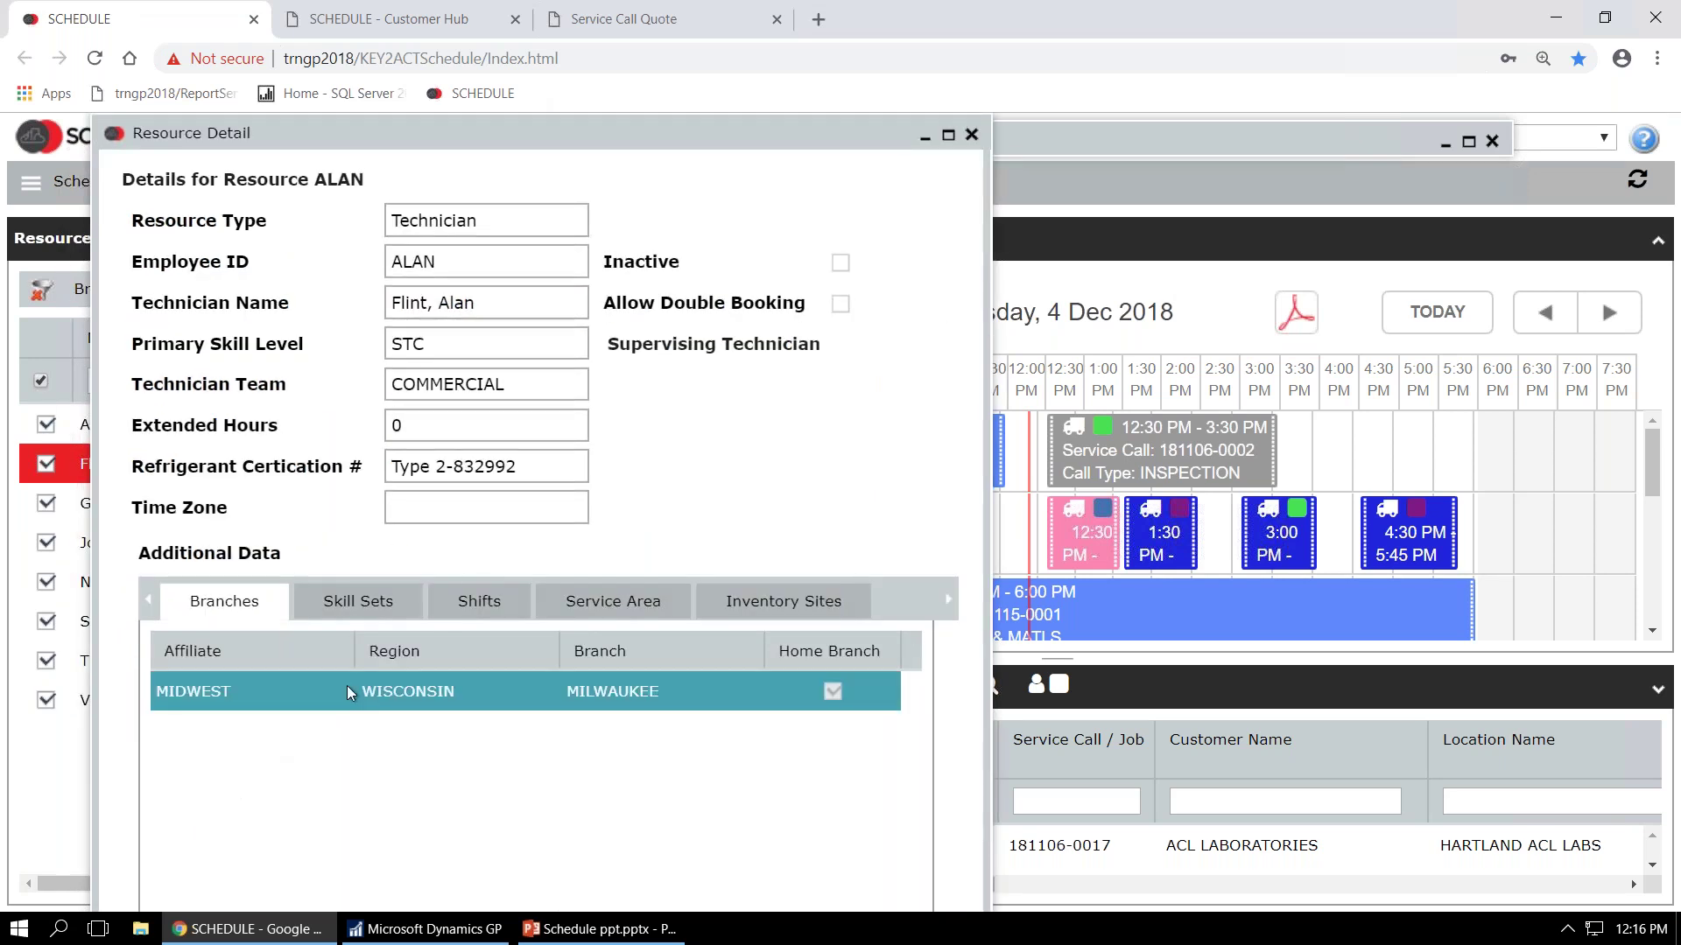
pyautogui.click(348, 606)
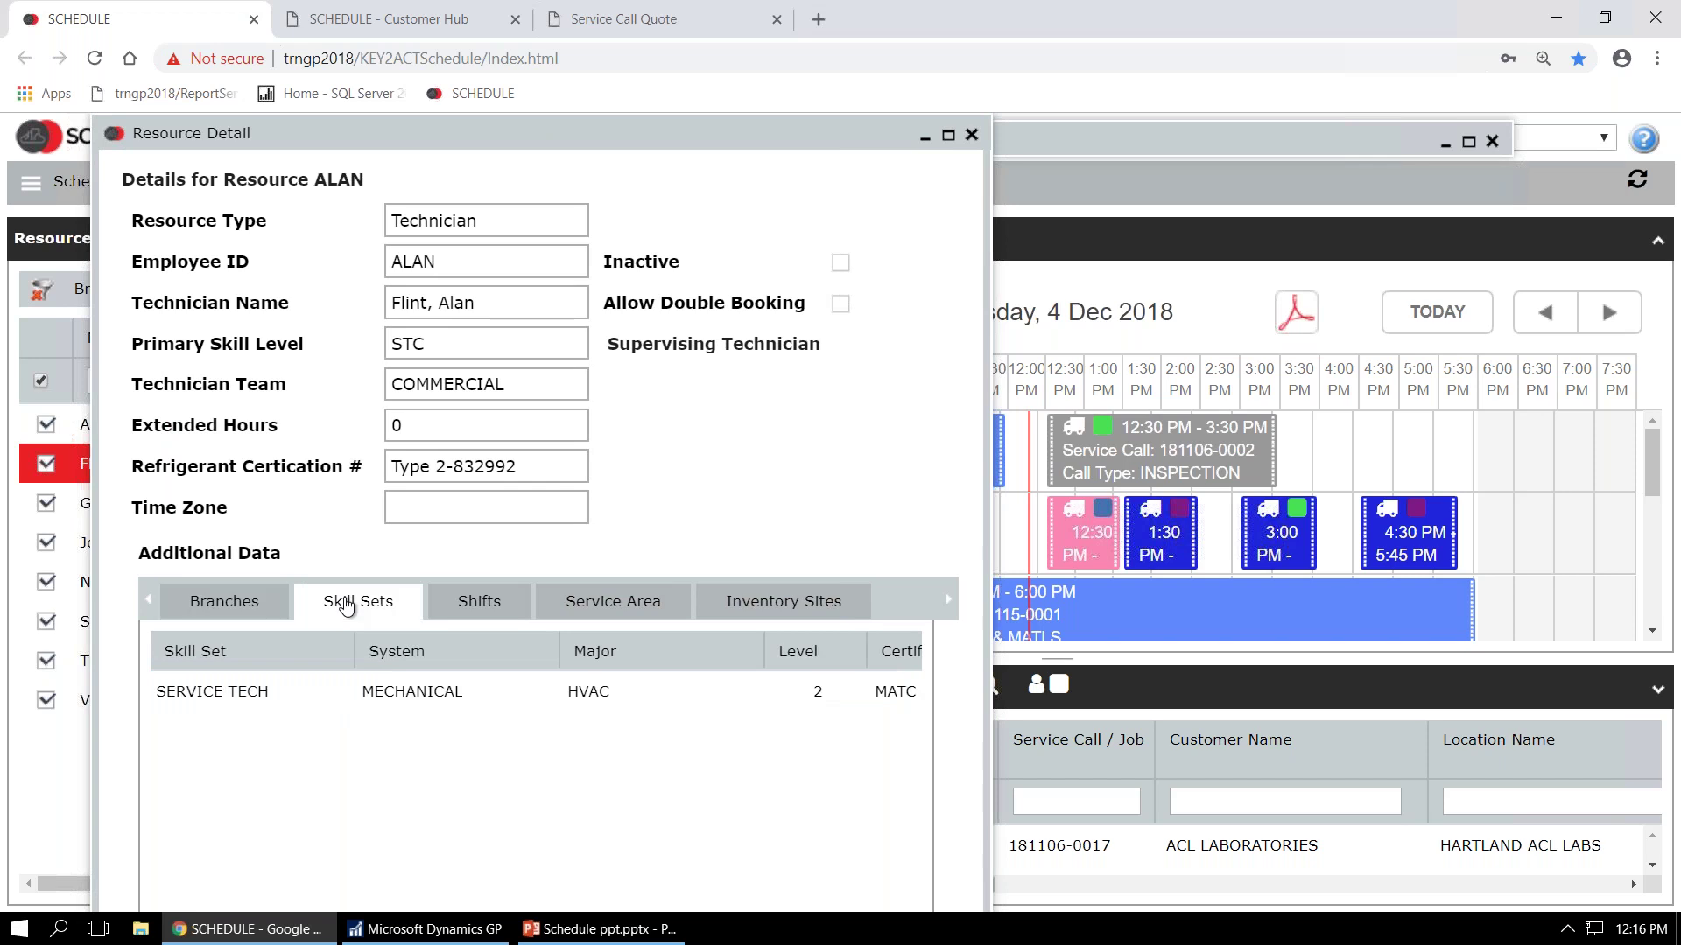
pyautogui.click(477, 611)
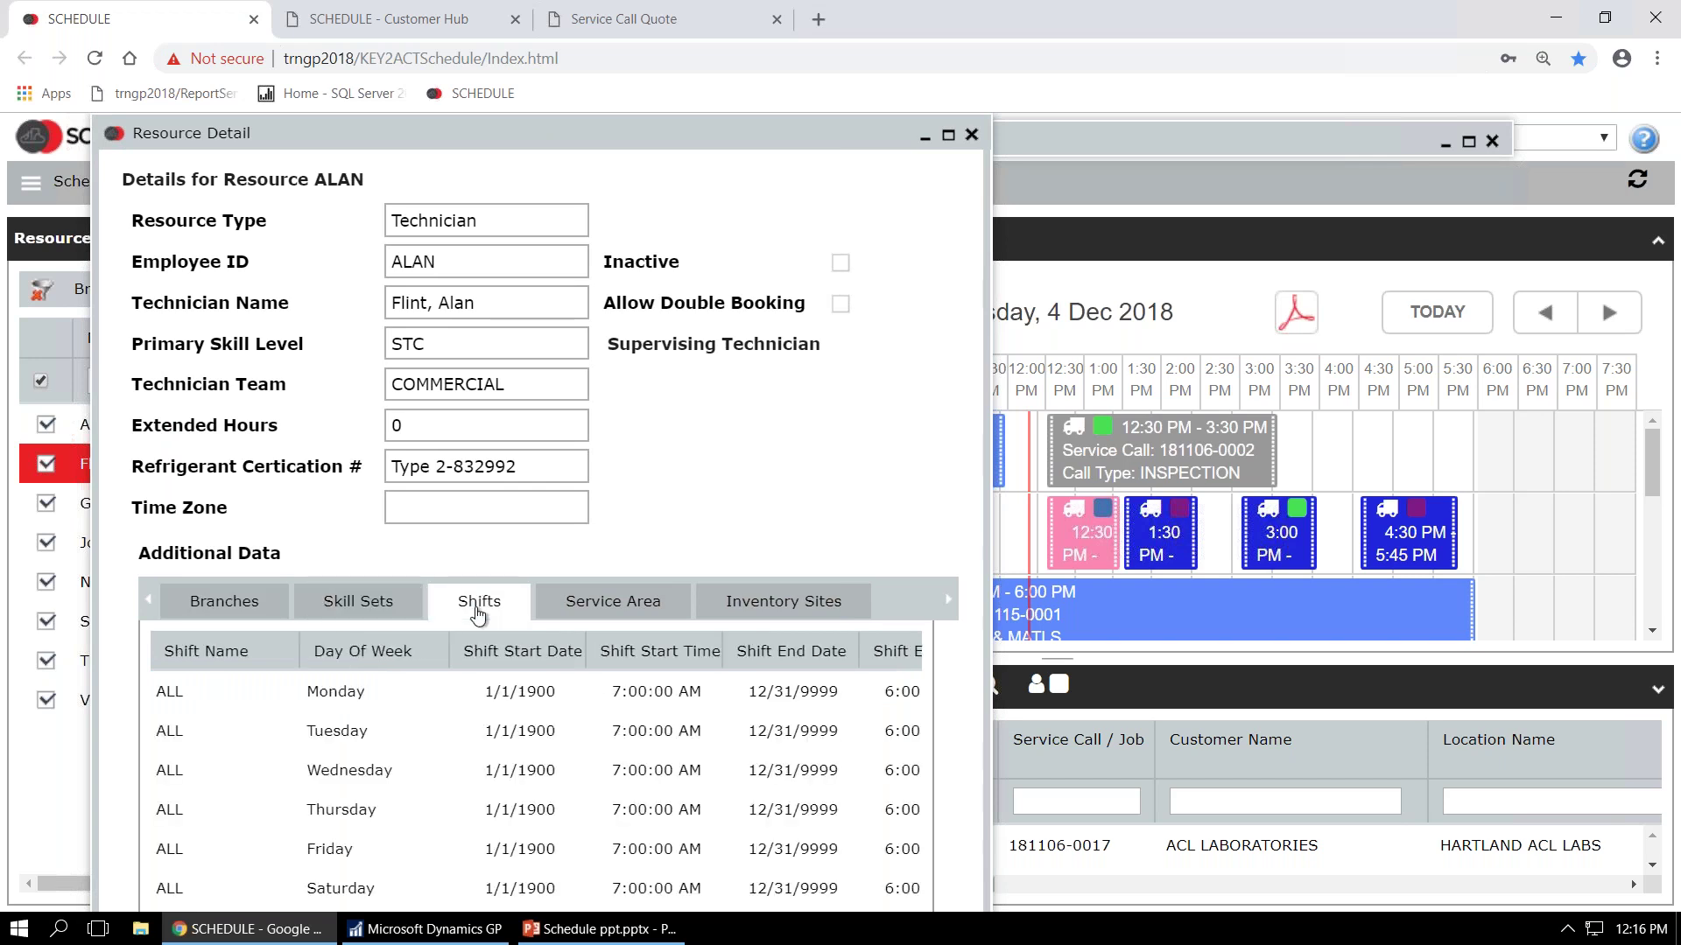
pyautogui.click(612, 616)
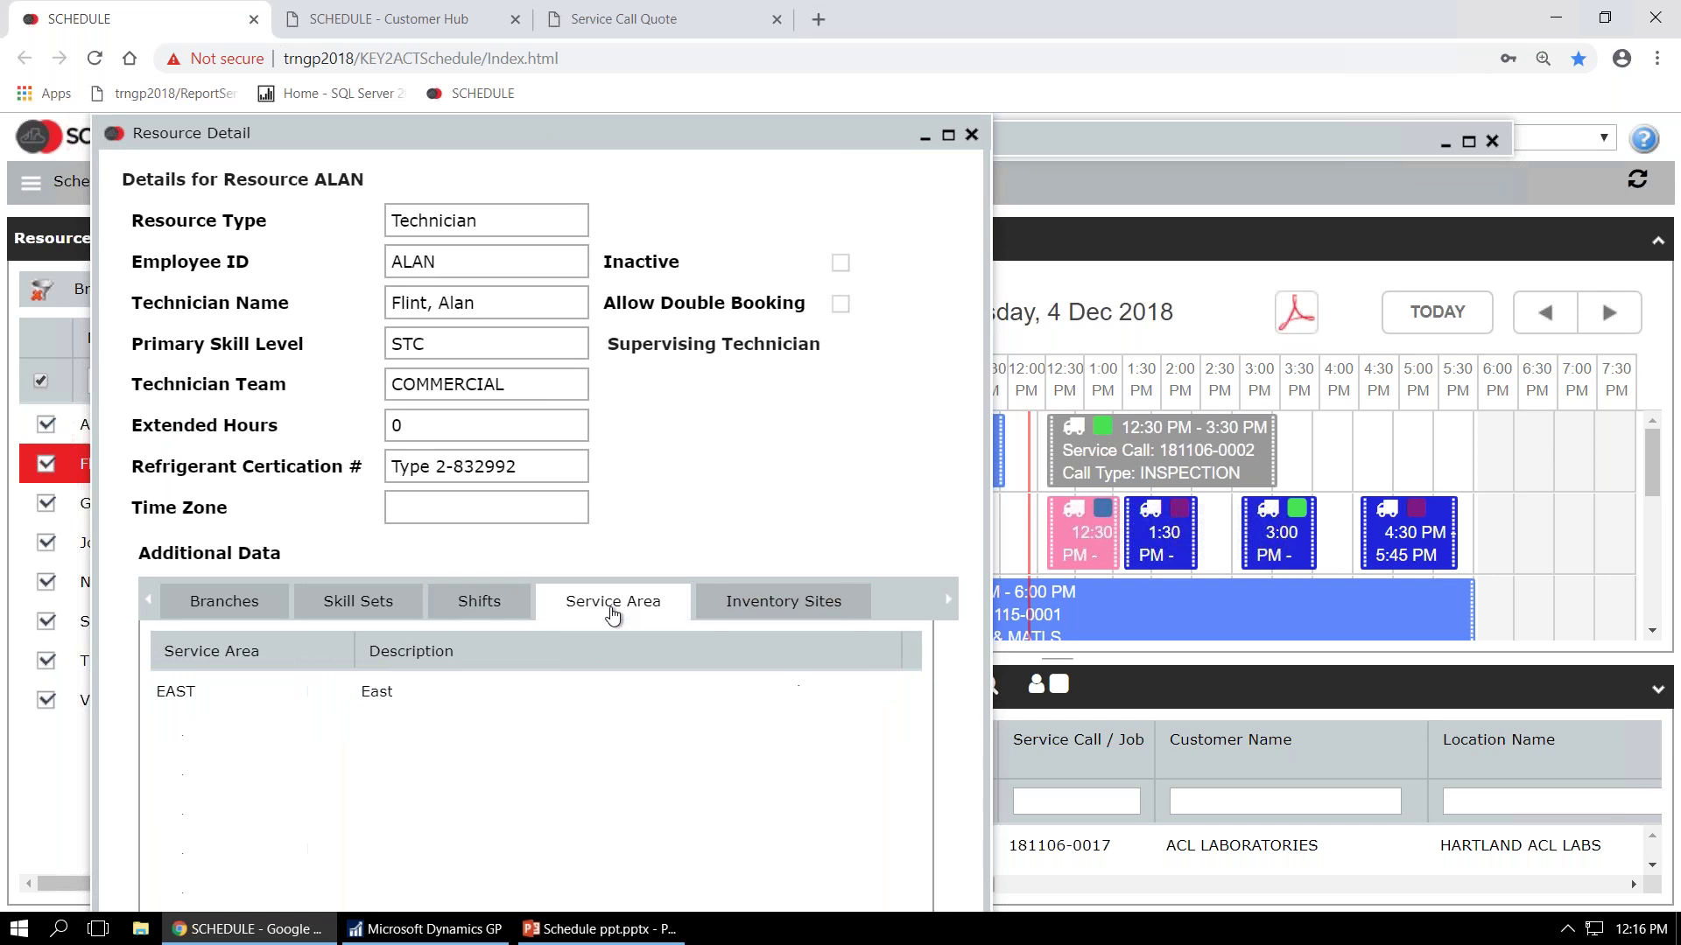
pyautogui.click(770, 616)
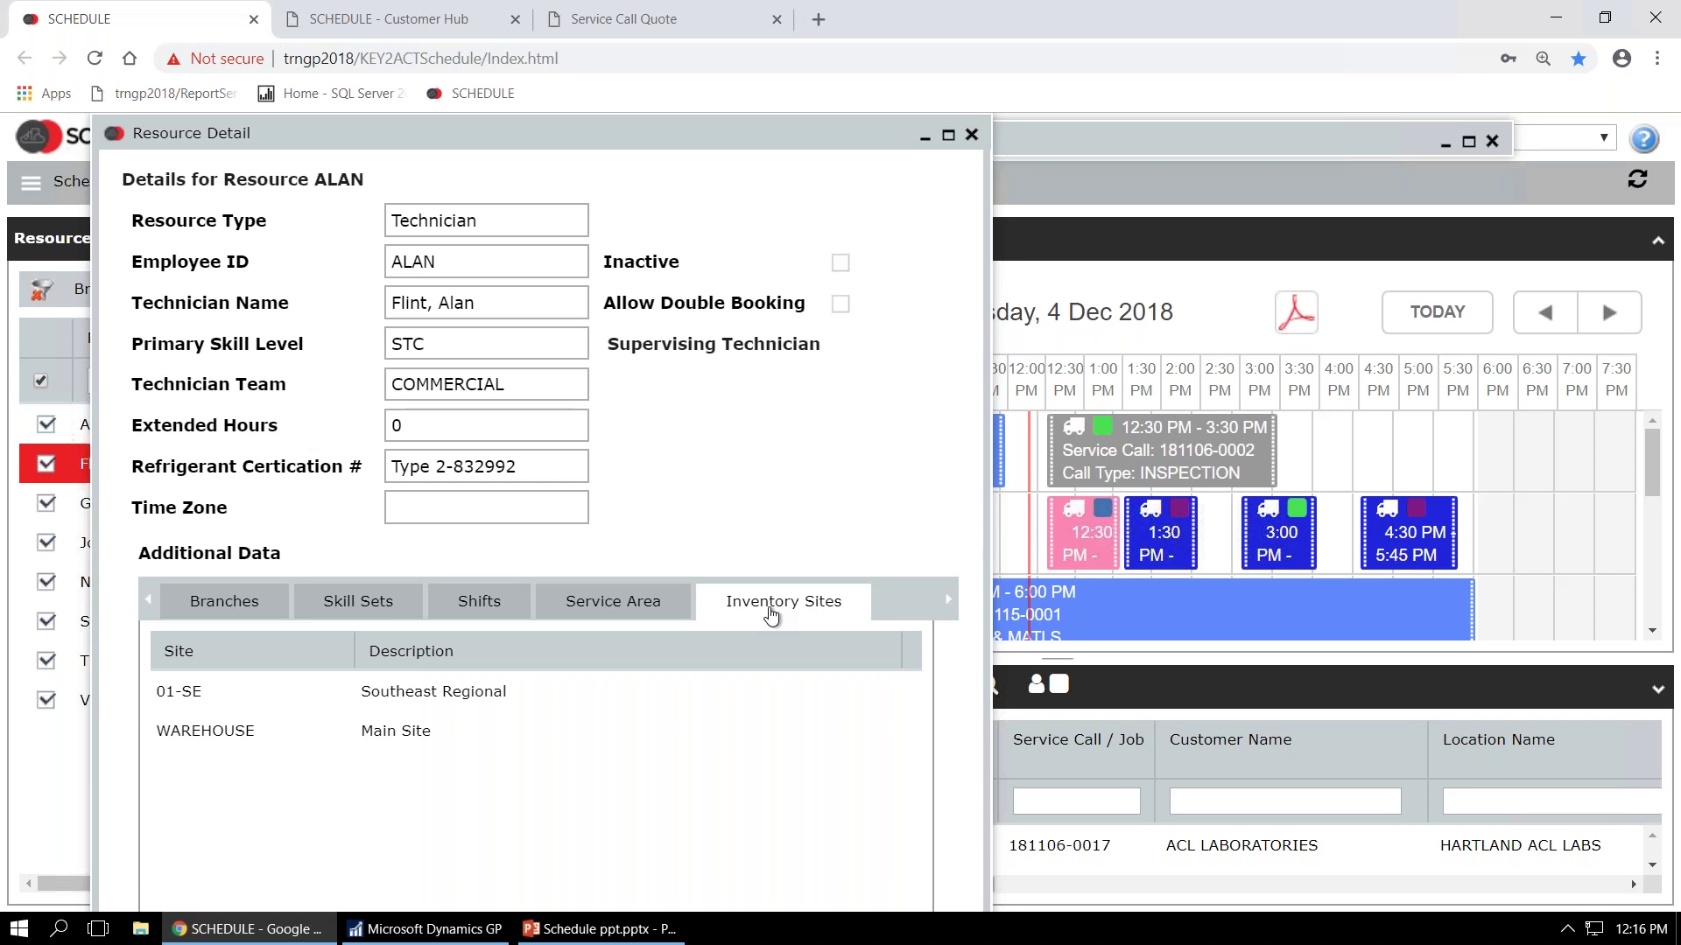
pyautogui.click(971, 134)
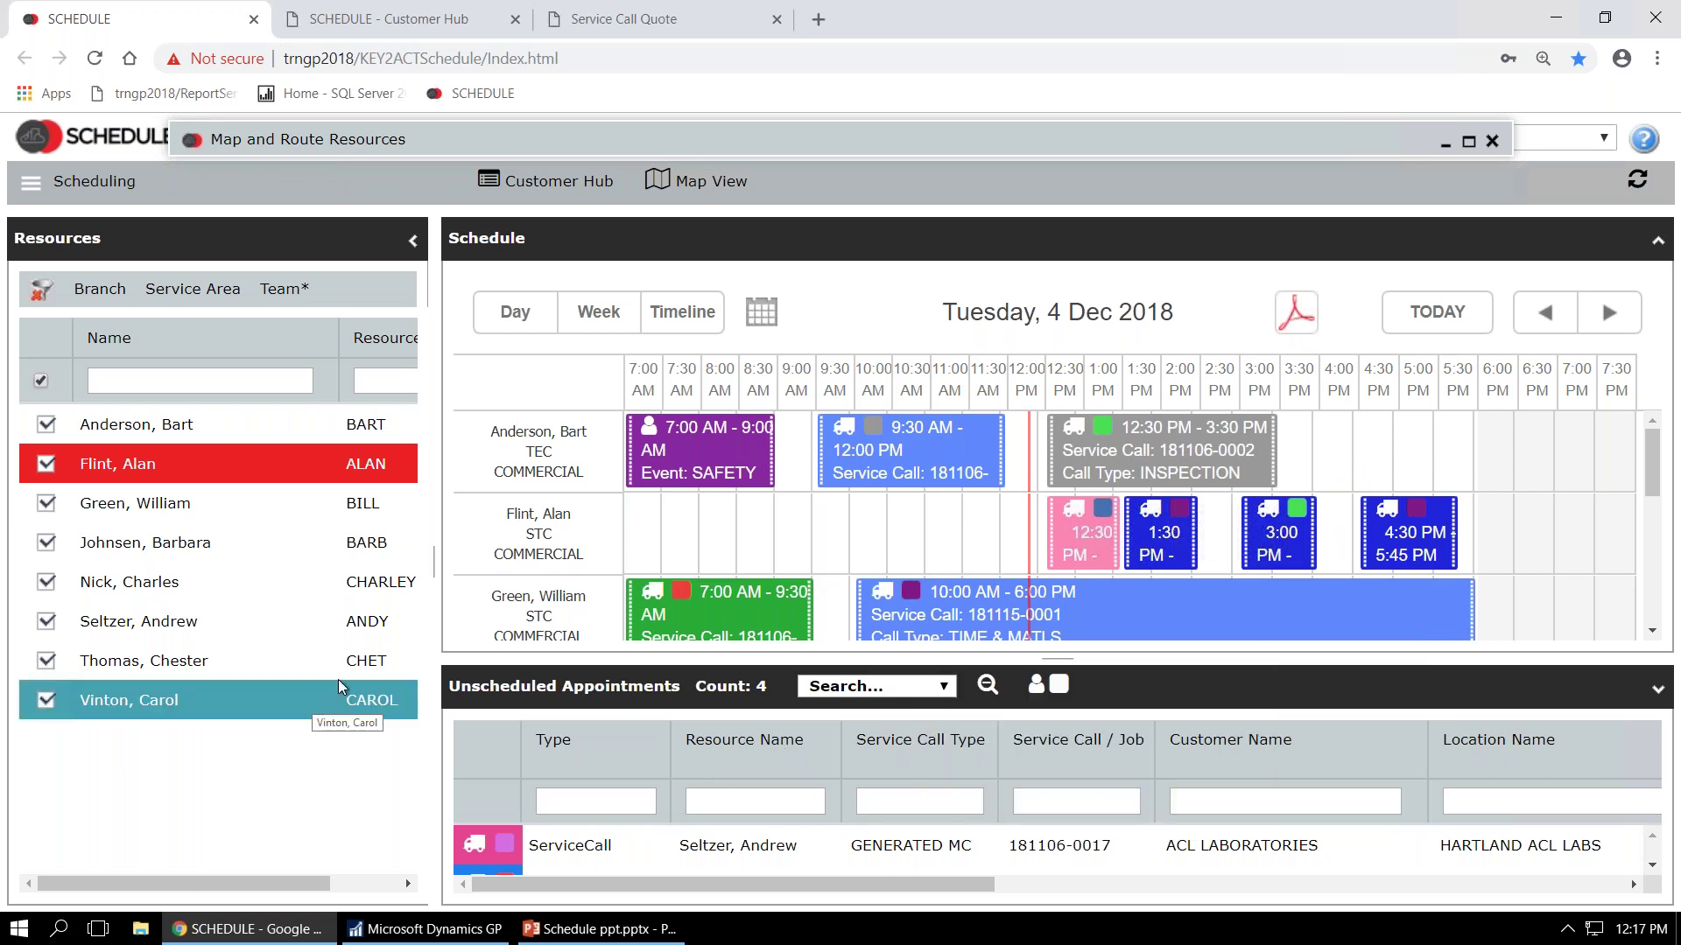
# - Export the Tuesday, 4 Dec 2018 schedule to PDF, view the file, and return to the schedule board
pyautogui.click(1292, 324)
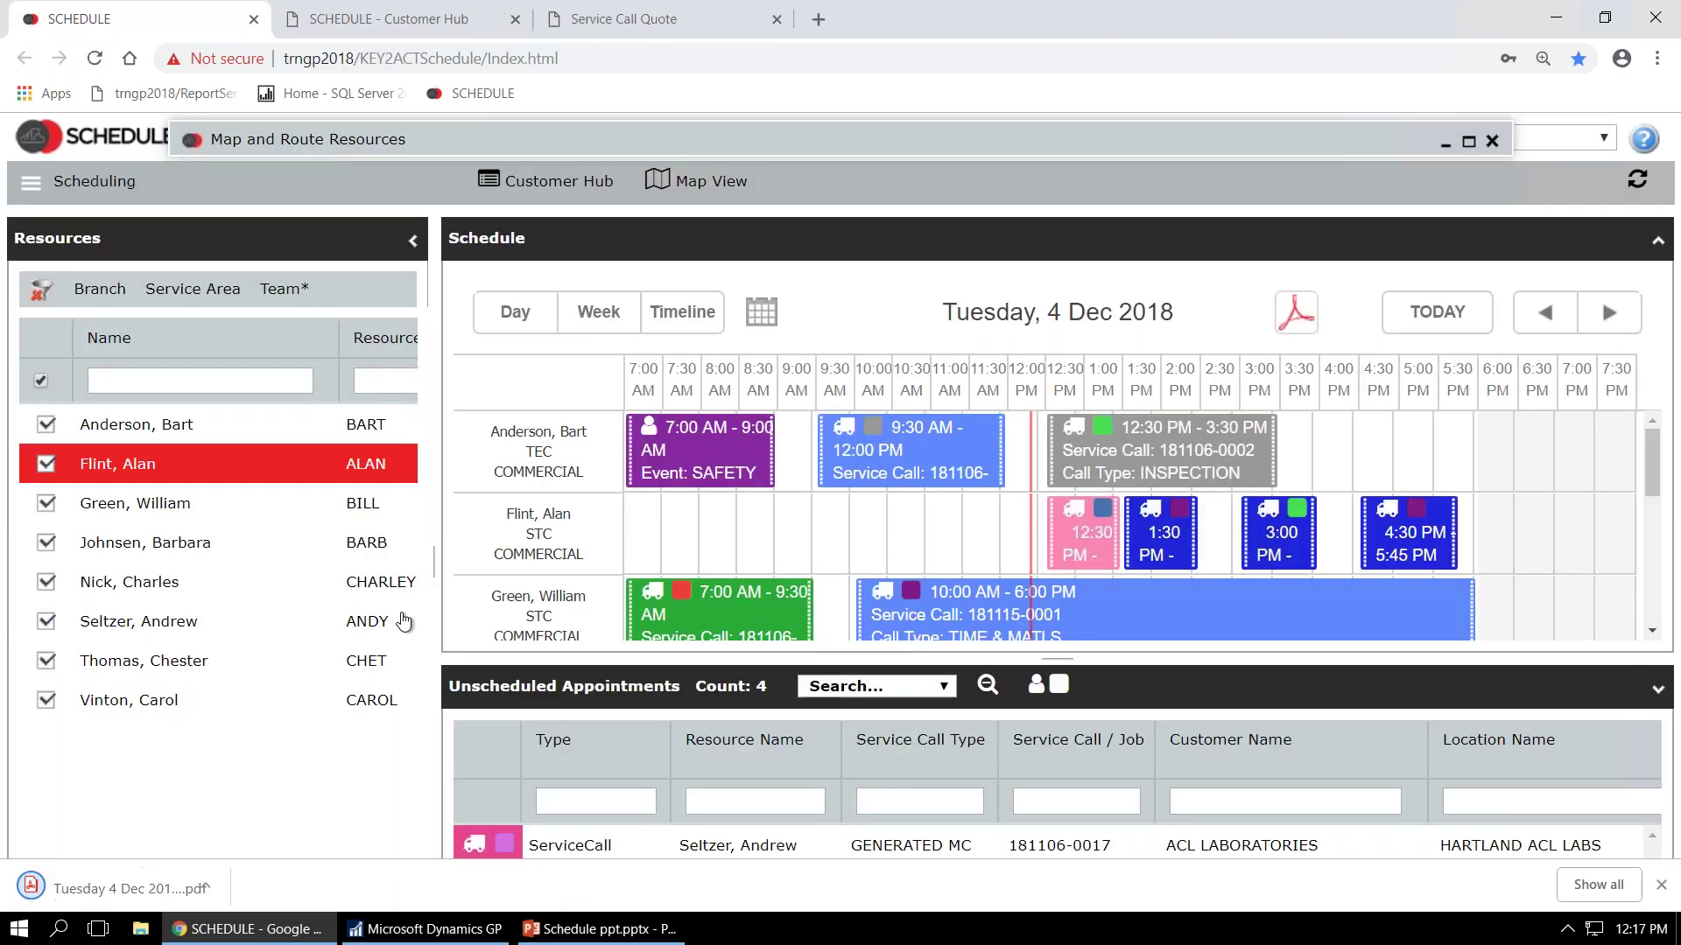
pyautogui.click(103, 893)
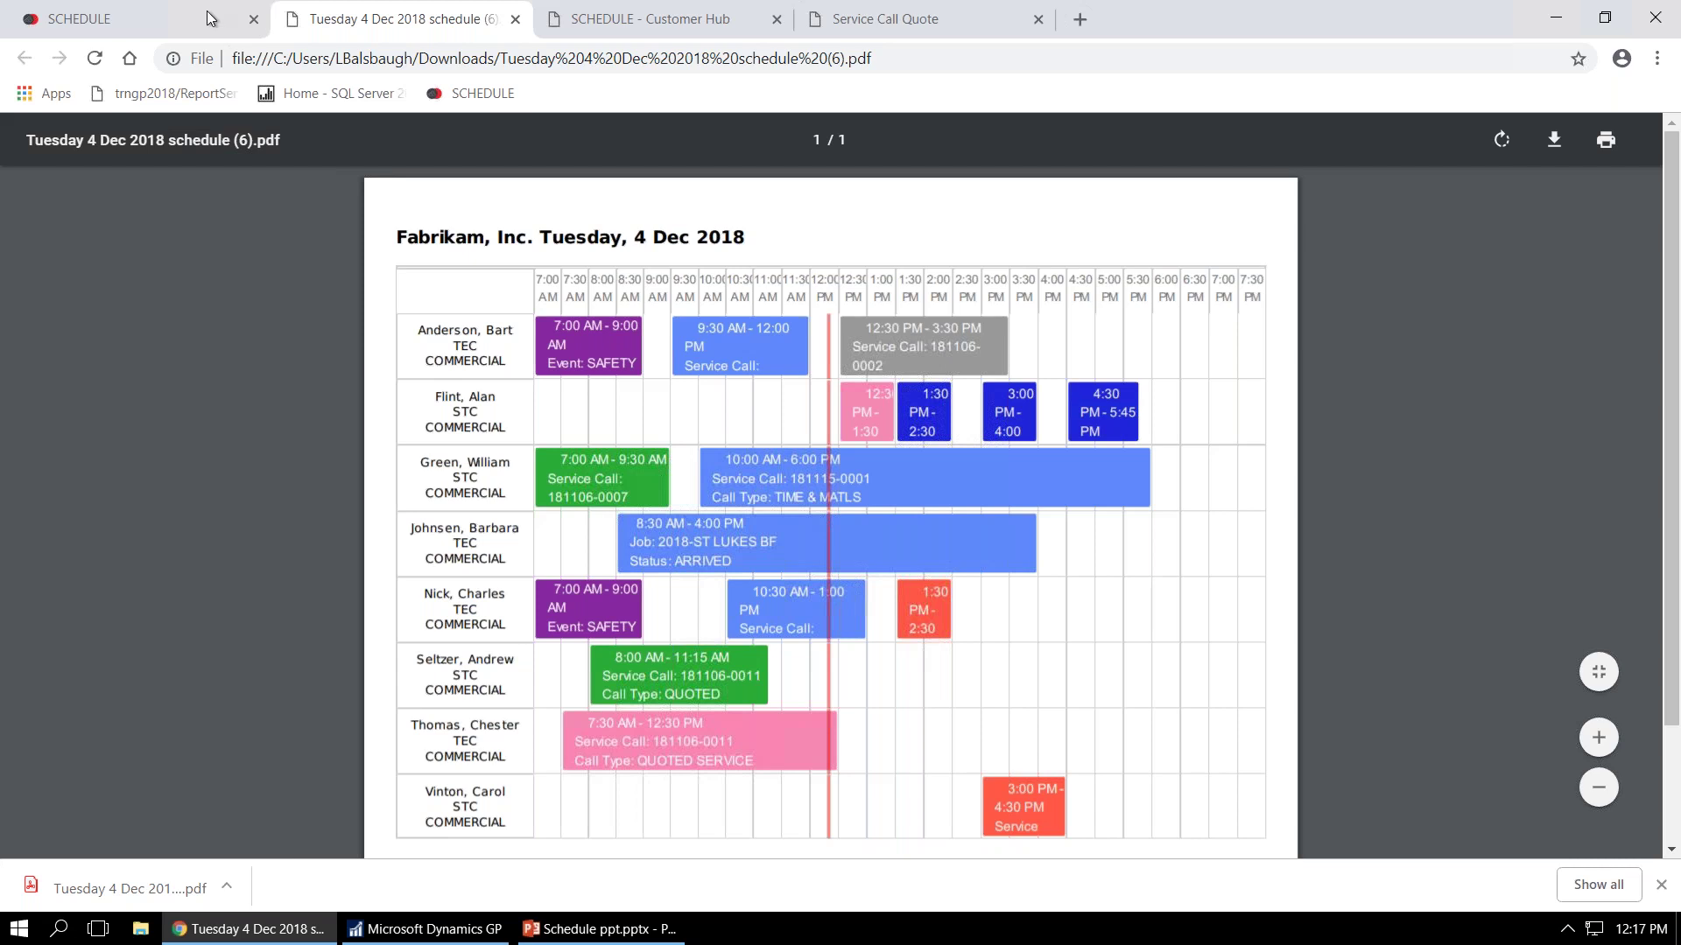
pyautogui.click(157, 19)
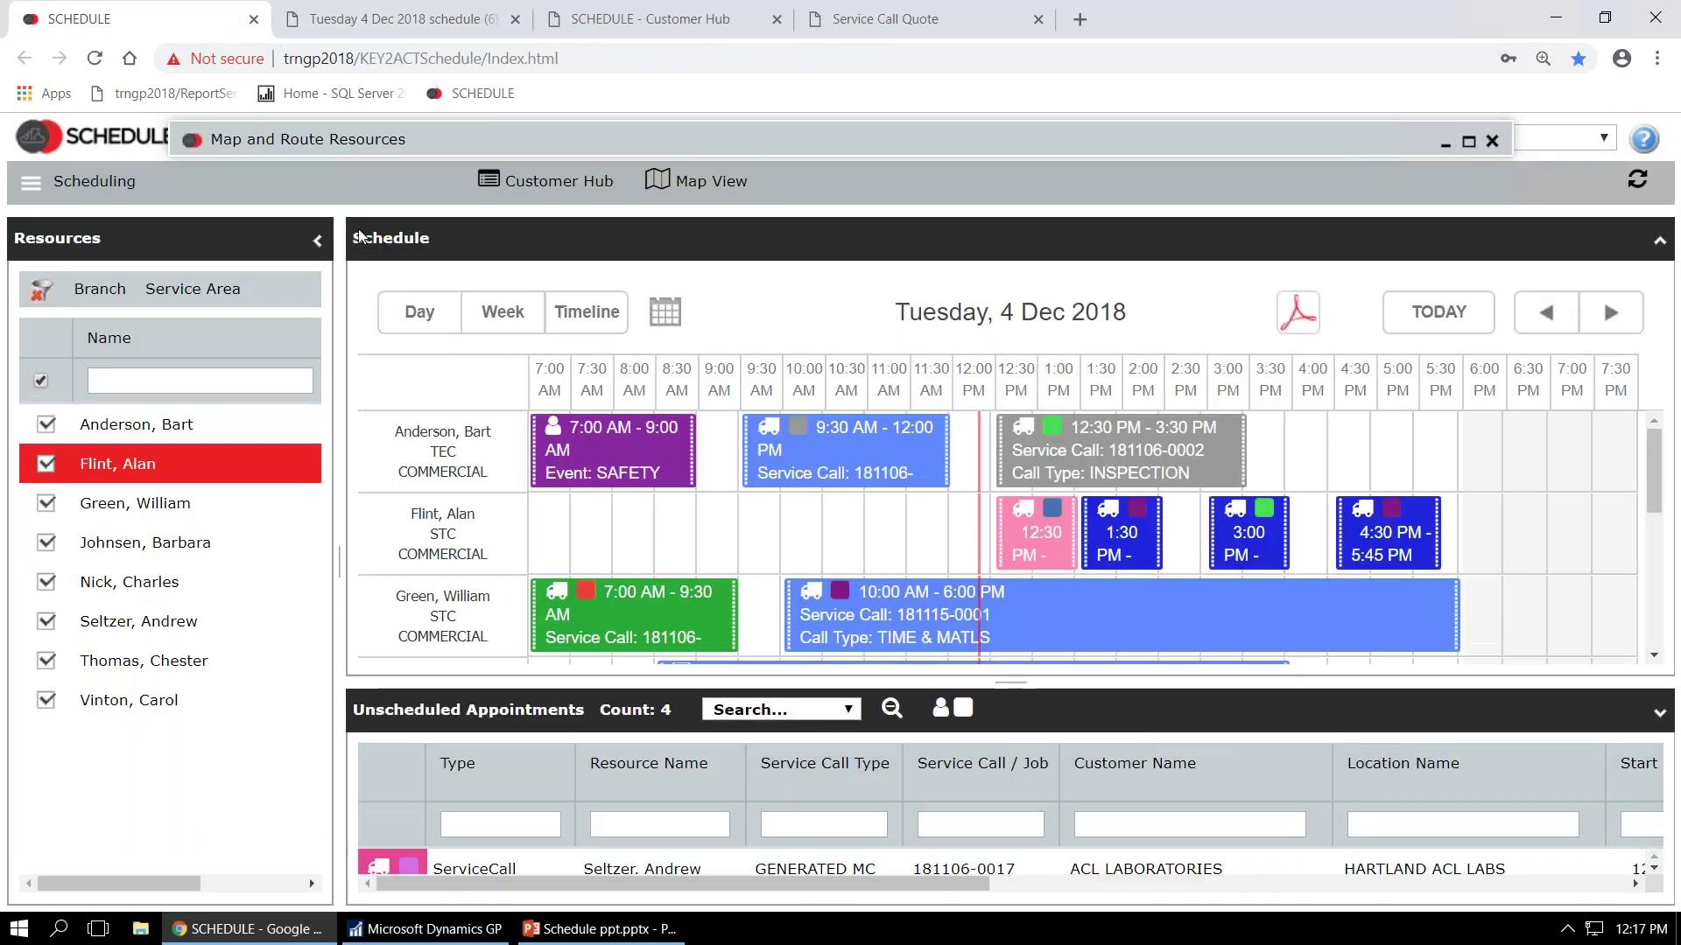
# - Run Schedule_Resource_Report_1 for the second technician on the schedule and return to the schedule board
pyautogui.rightClick(466, 526)
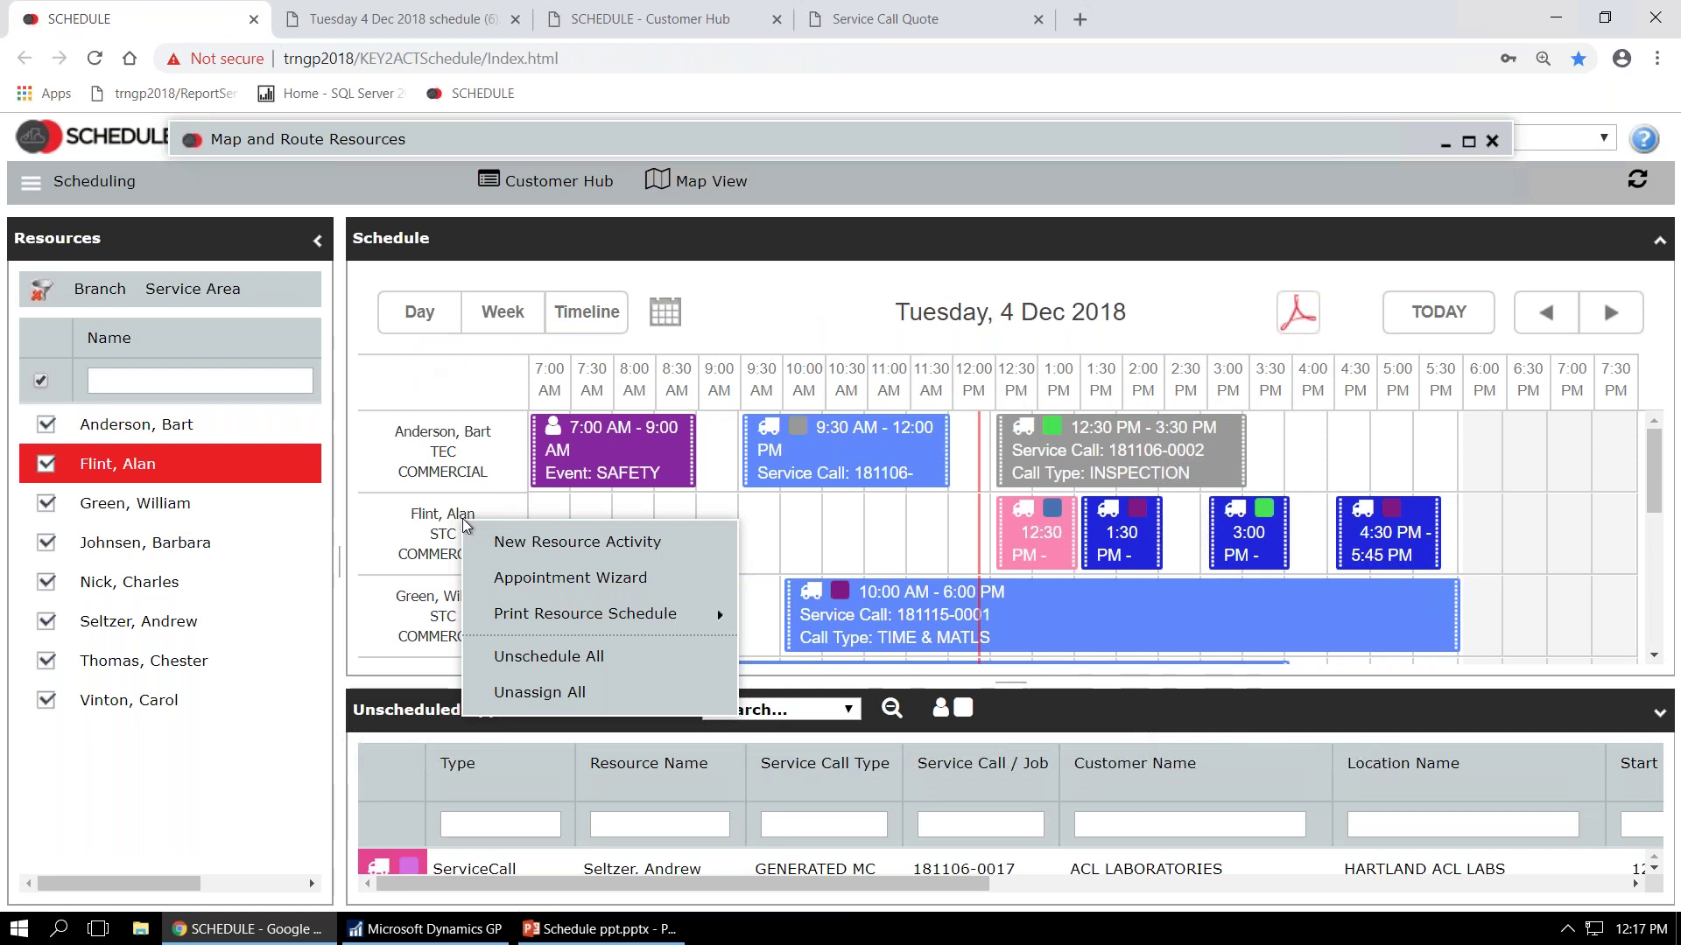
pyautogui.moveTo(542, 621)
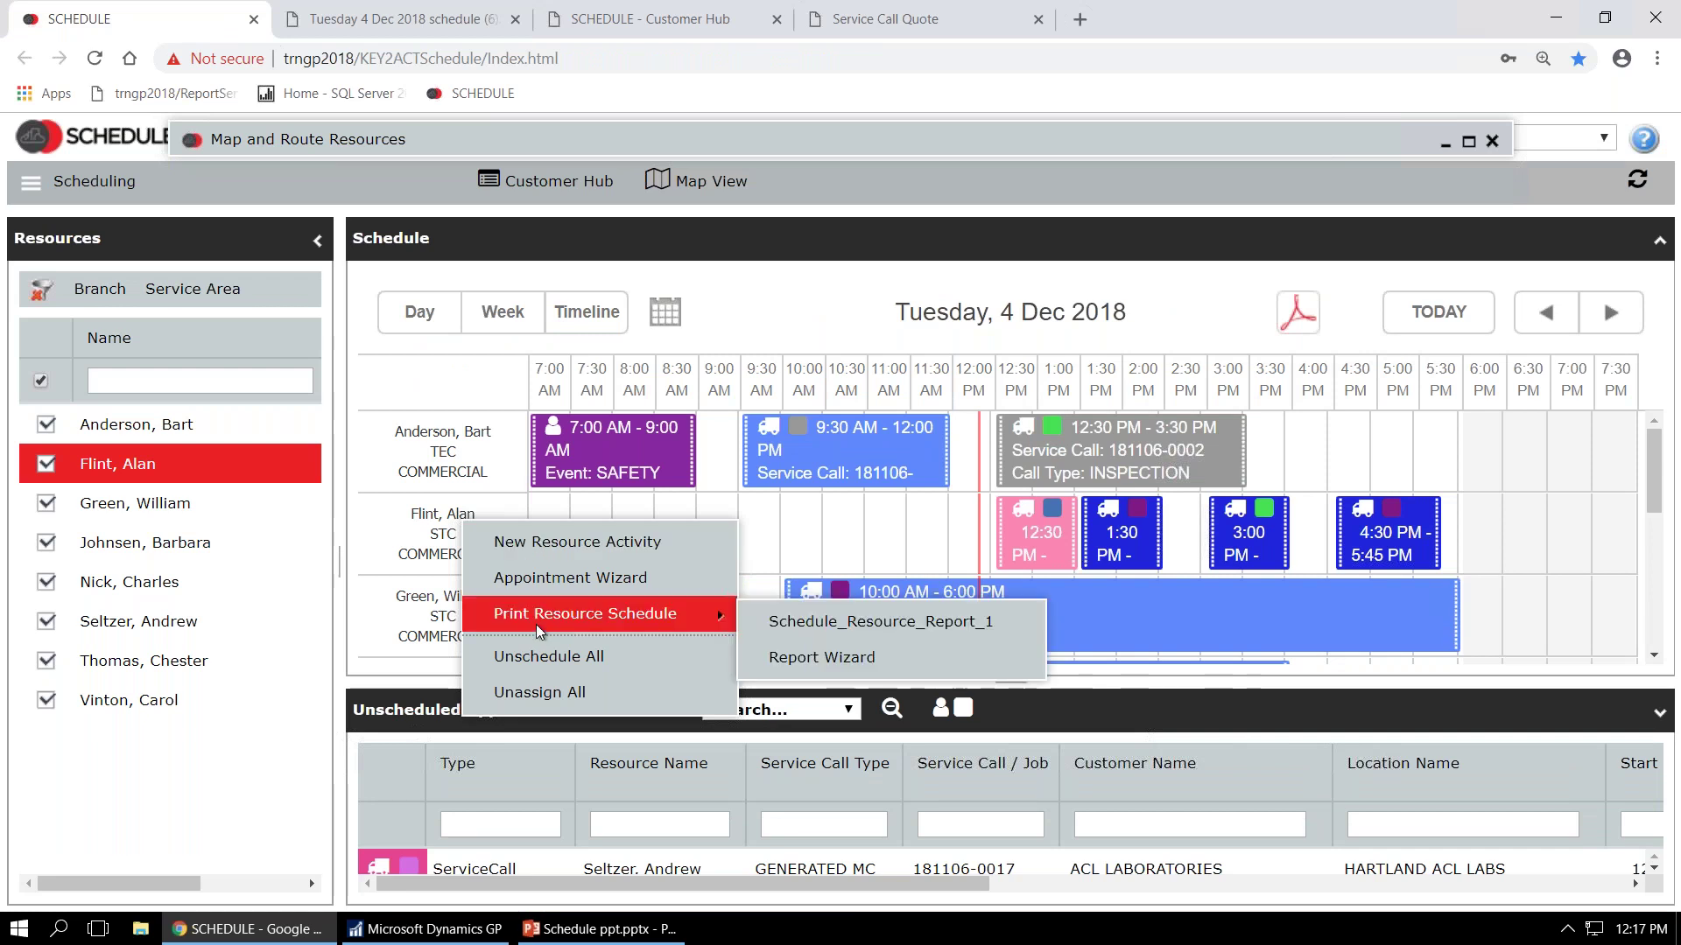
pyautogui.click(790, 623)
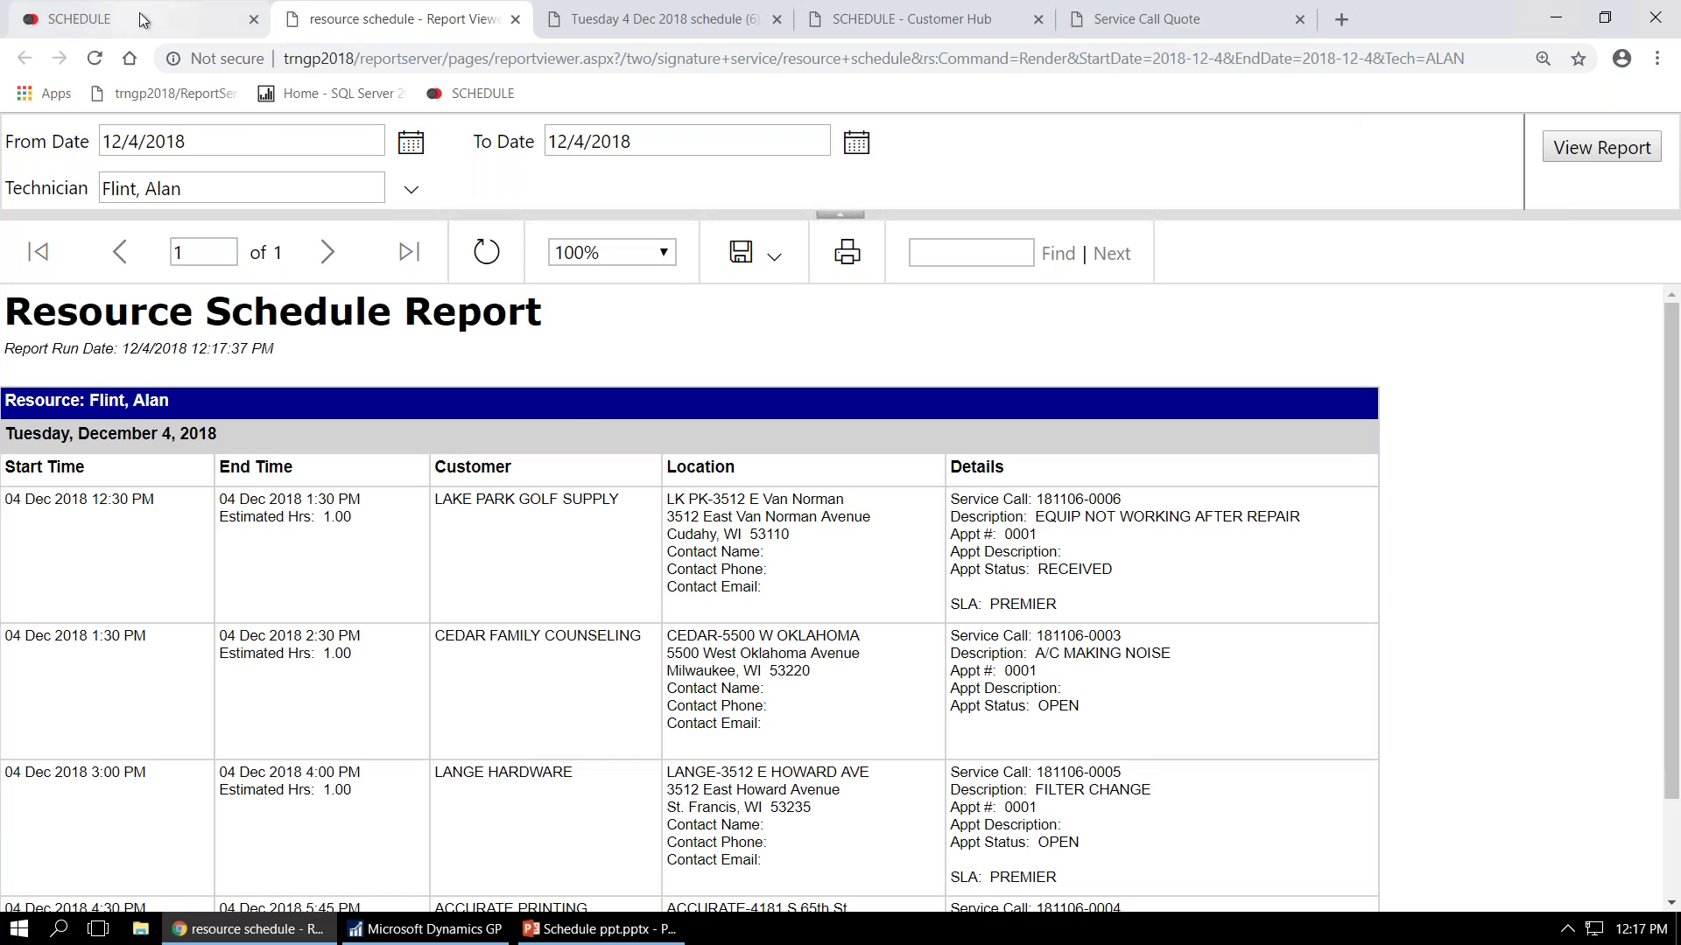
pyautogui.click(202, 27)
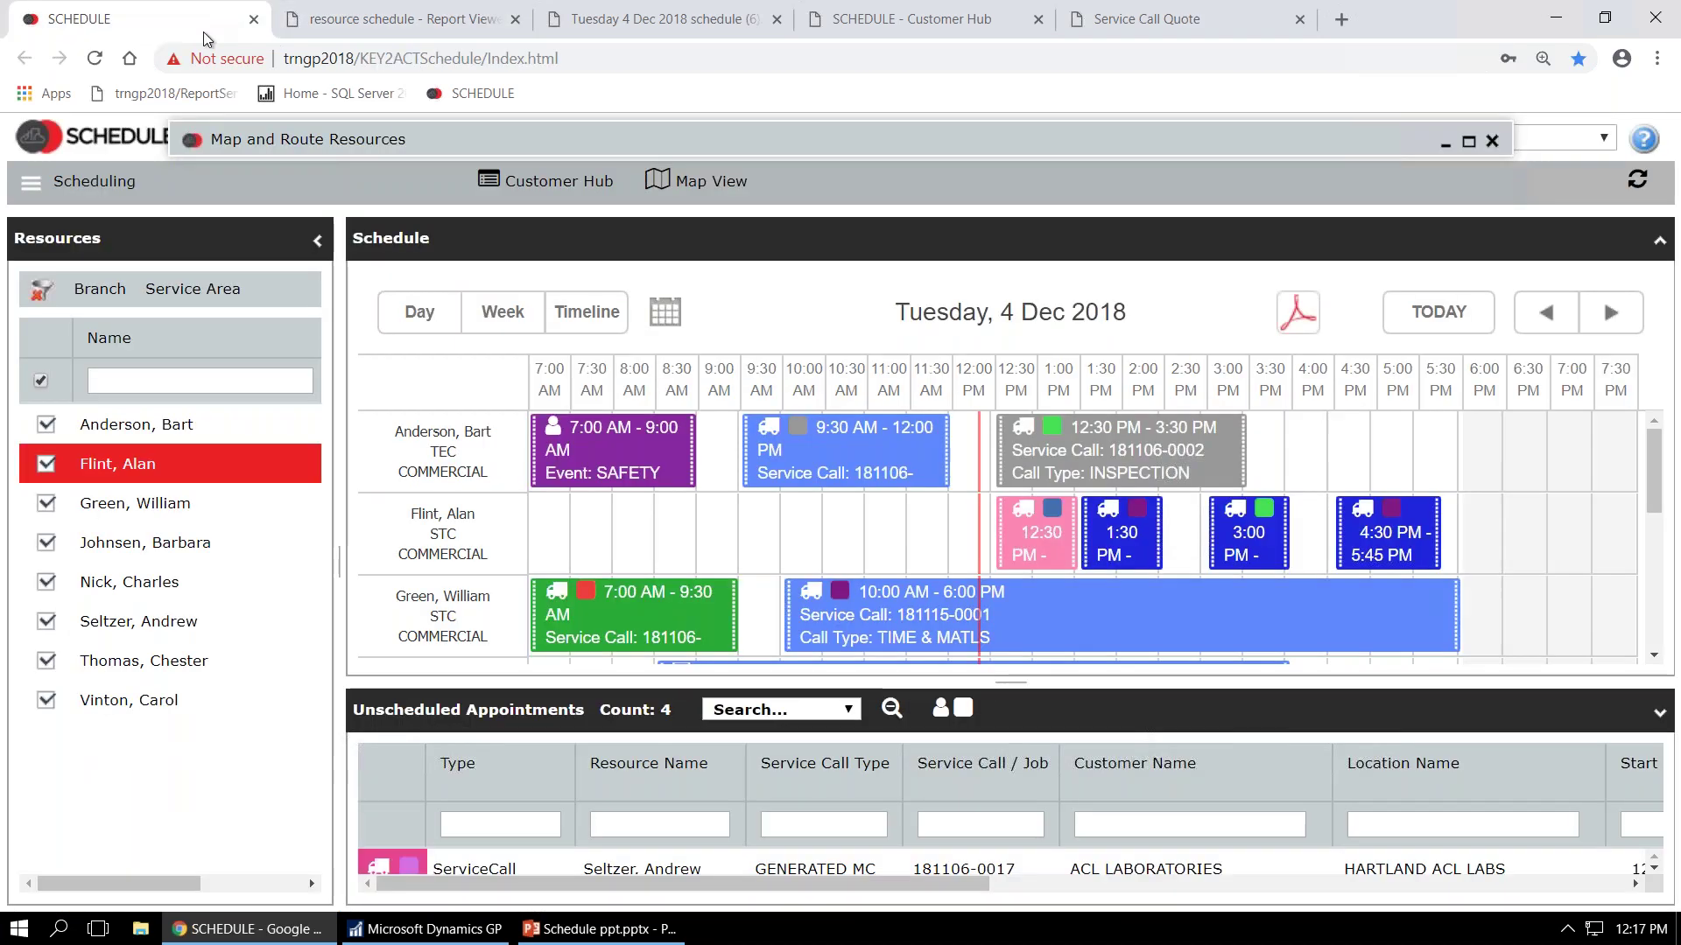
# - Open the Report Wizard for the second technician, review the Run For options, and close the report setup
pyautogui.rightClick(473, 529)
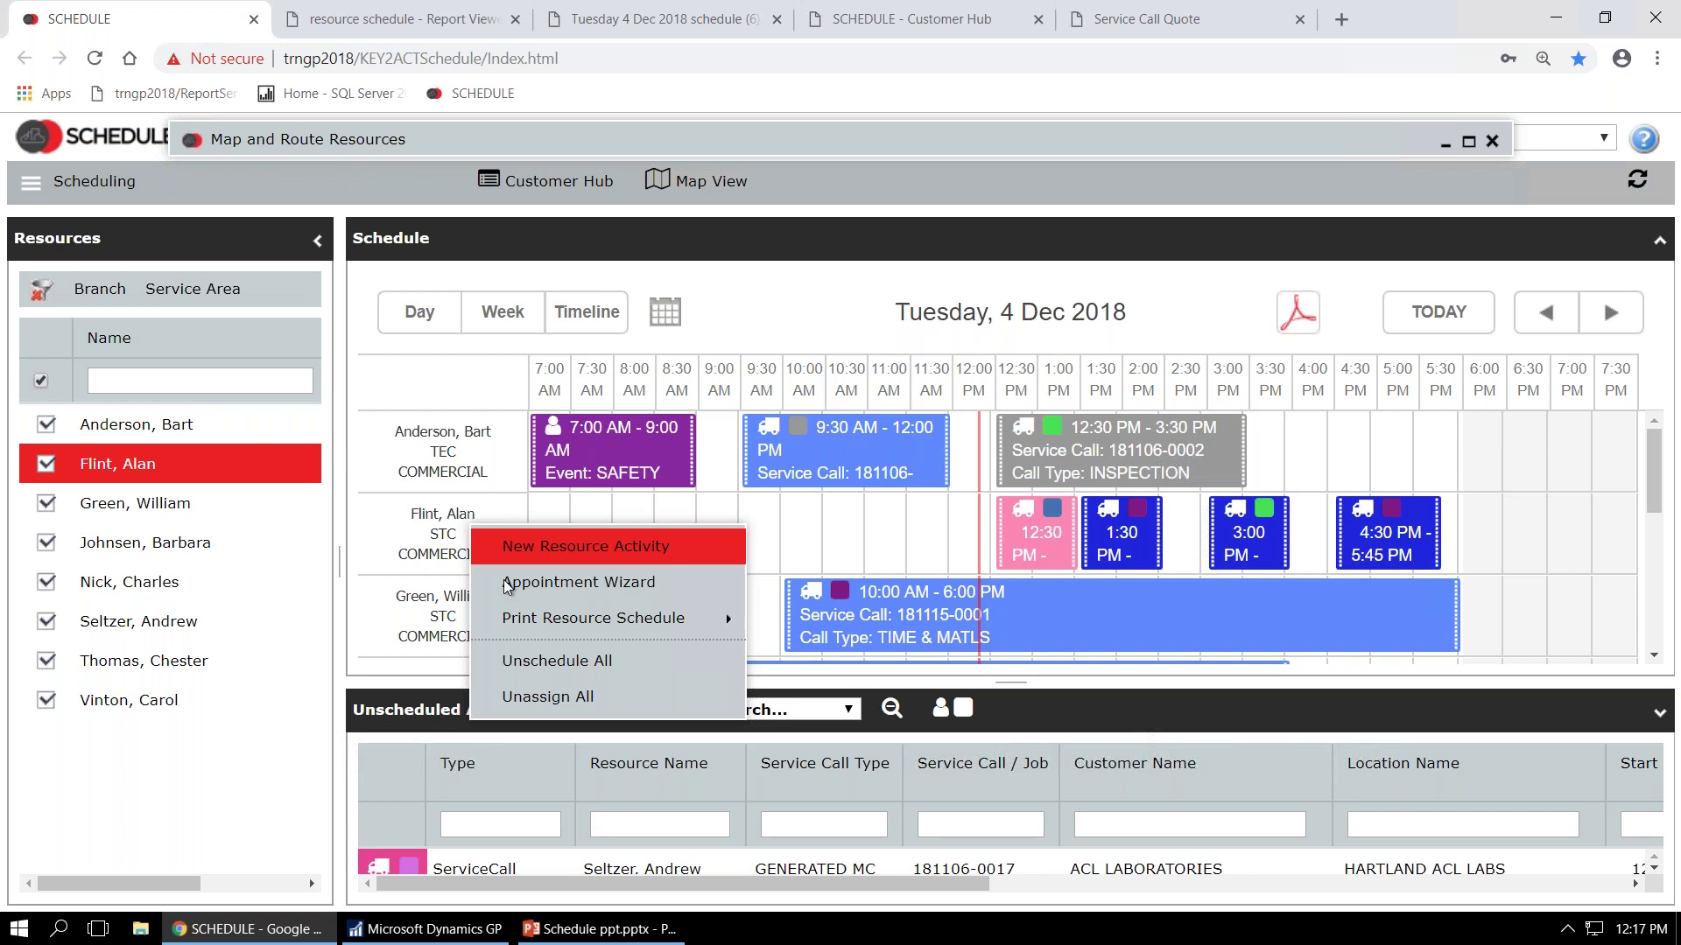
pyautogui.moveTo(525, 620)
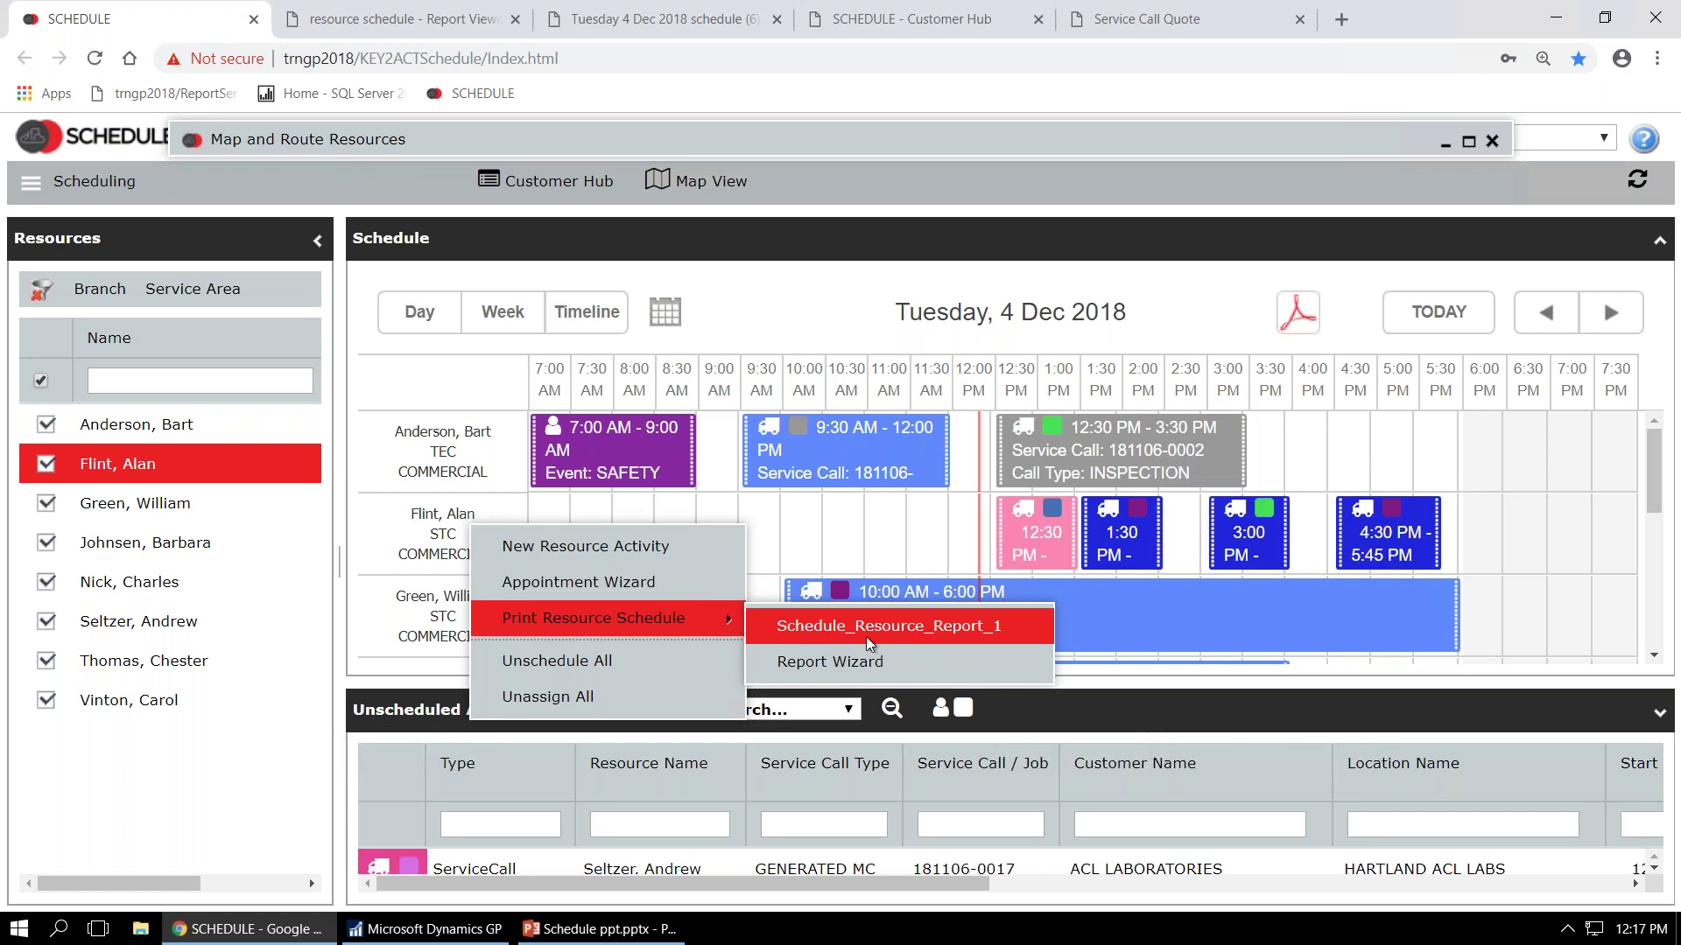
pyautogui.click(845, 664)
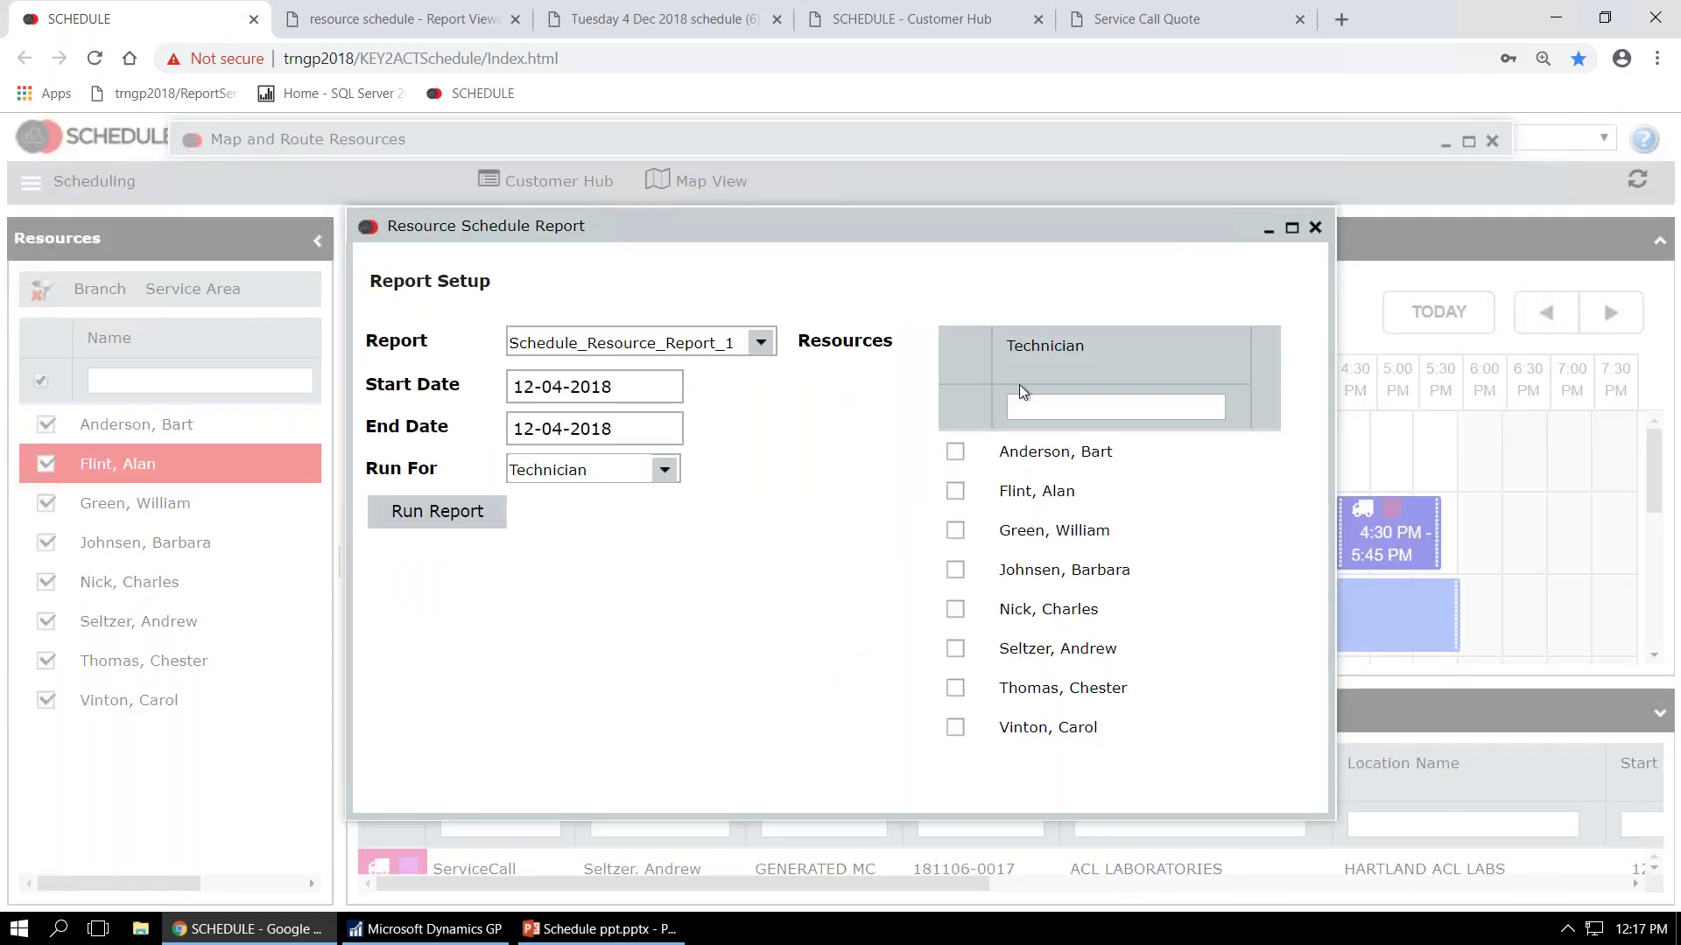
pyautogui.click(666, 470)
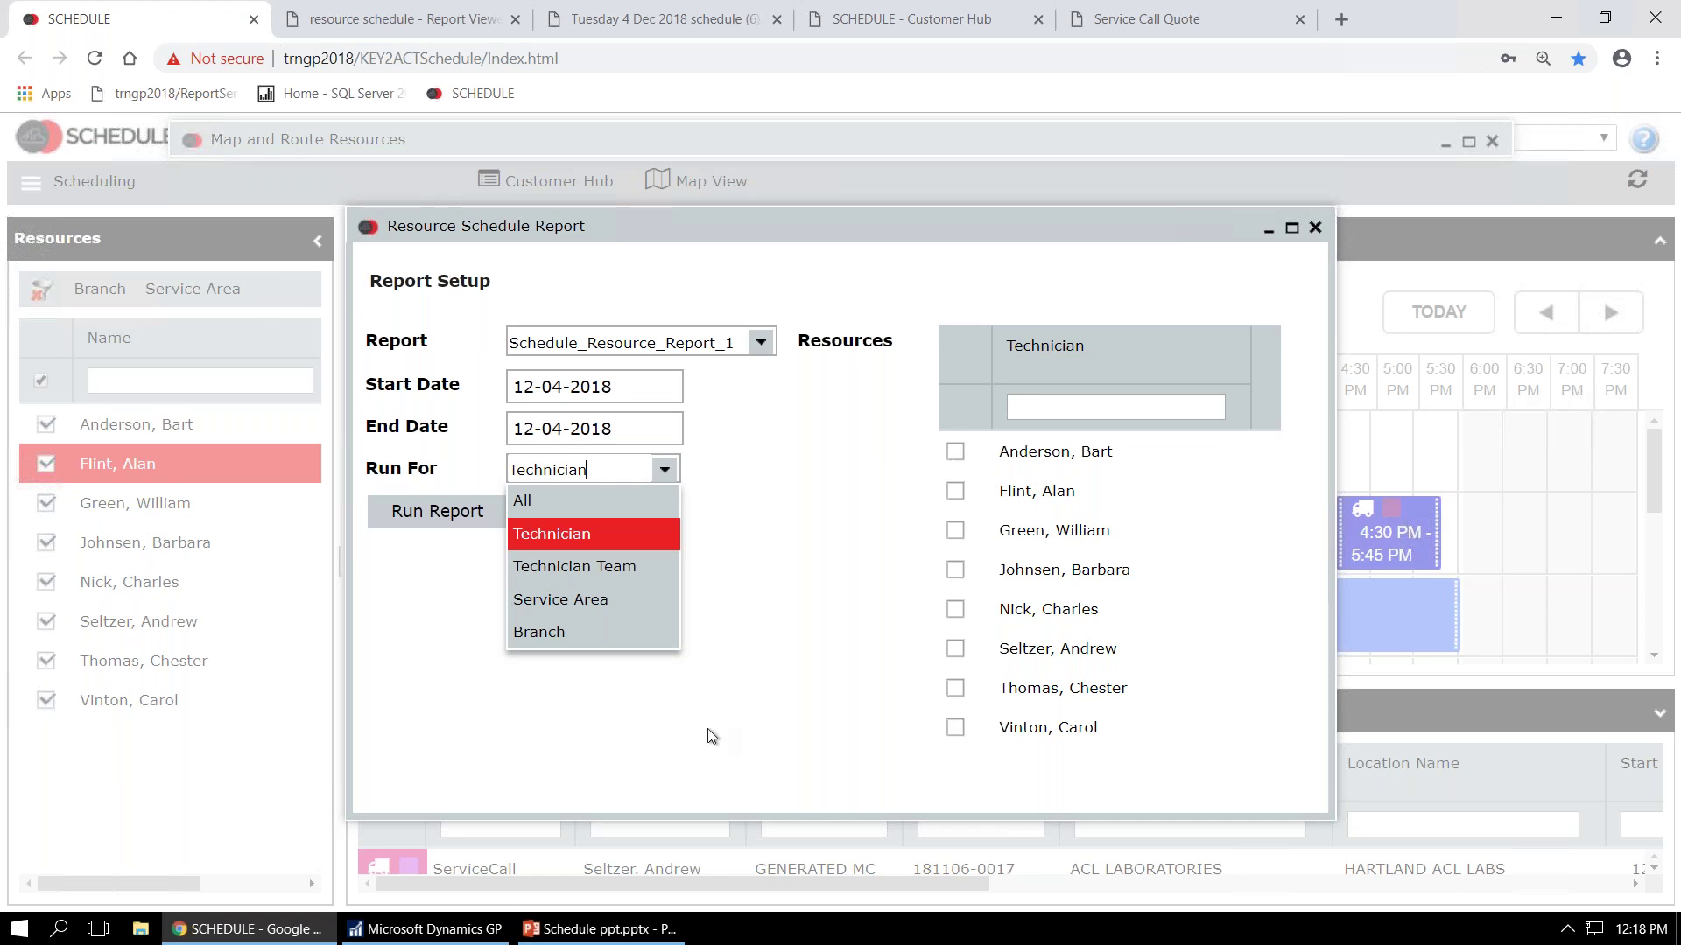
pyautogui.click(1315, 226)
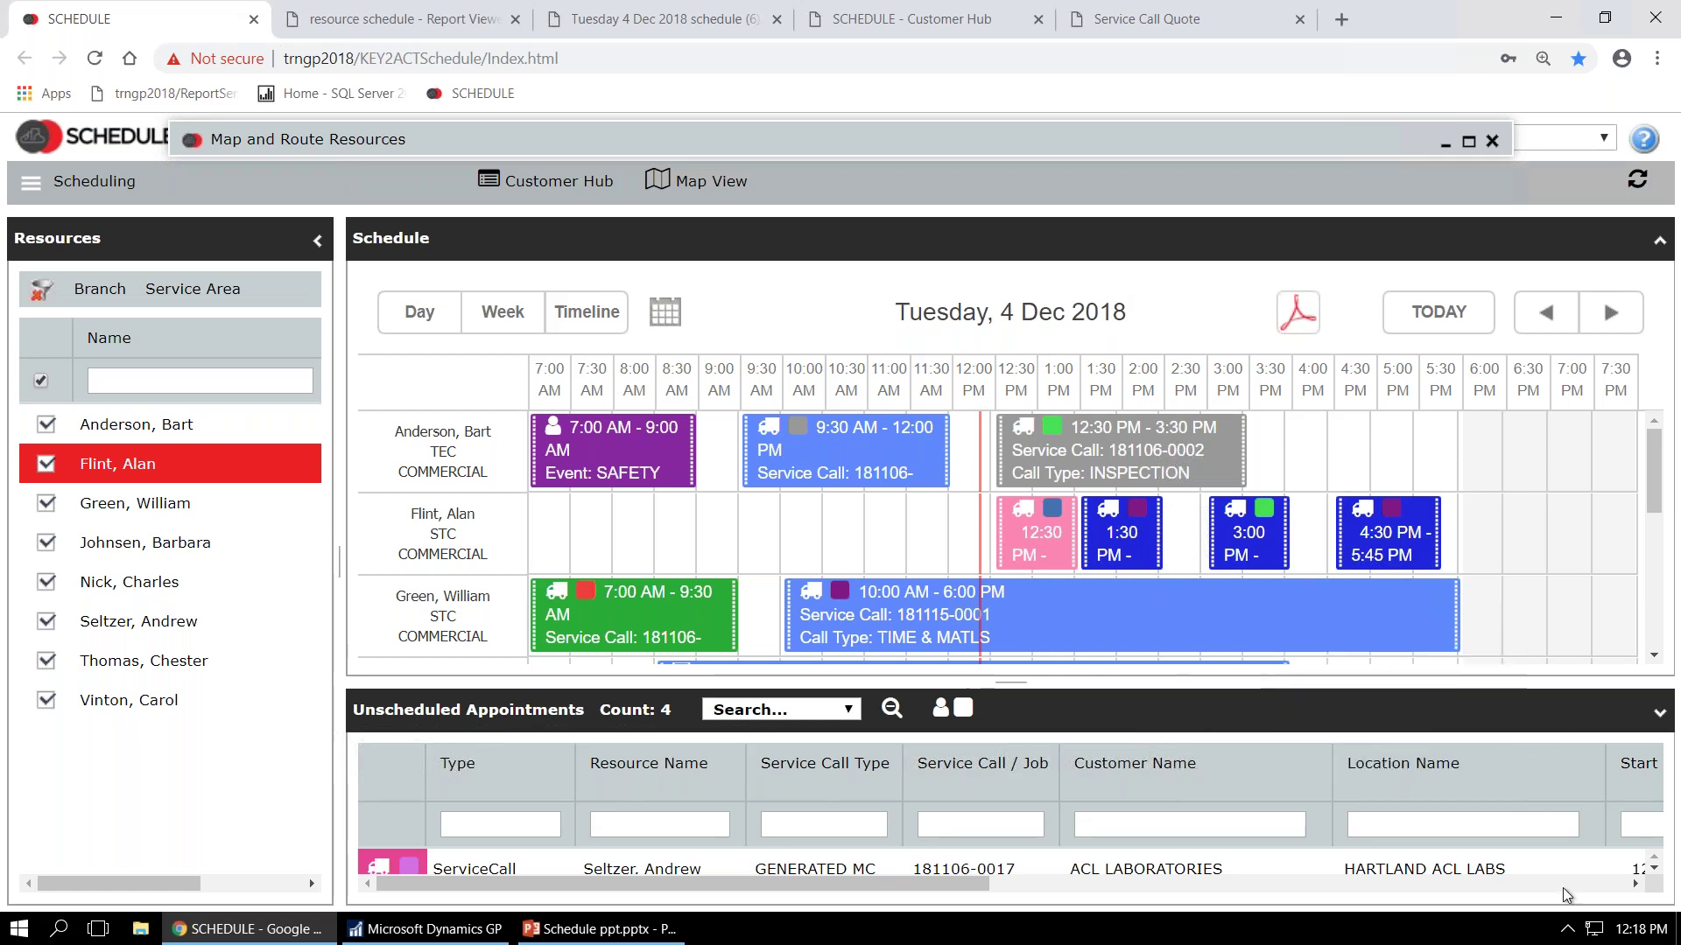
# - Schedule the unassigned emergency service call for MR. ED'S CYCLE SALES with the last technician on the board at 1:30 PM
pyautogui.moveTo(1654, 479); pyautogui.dragTo(1654, 624)
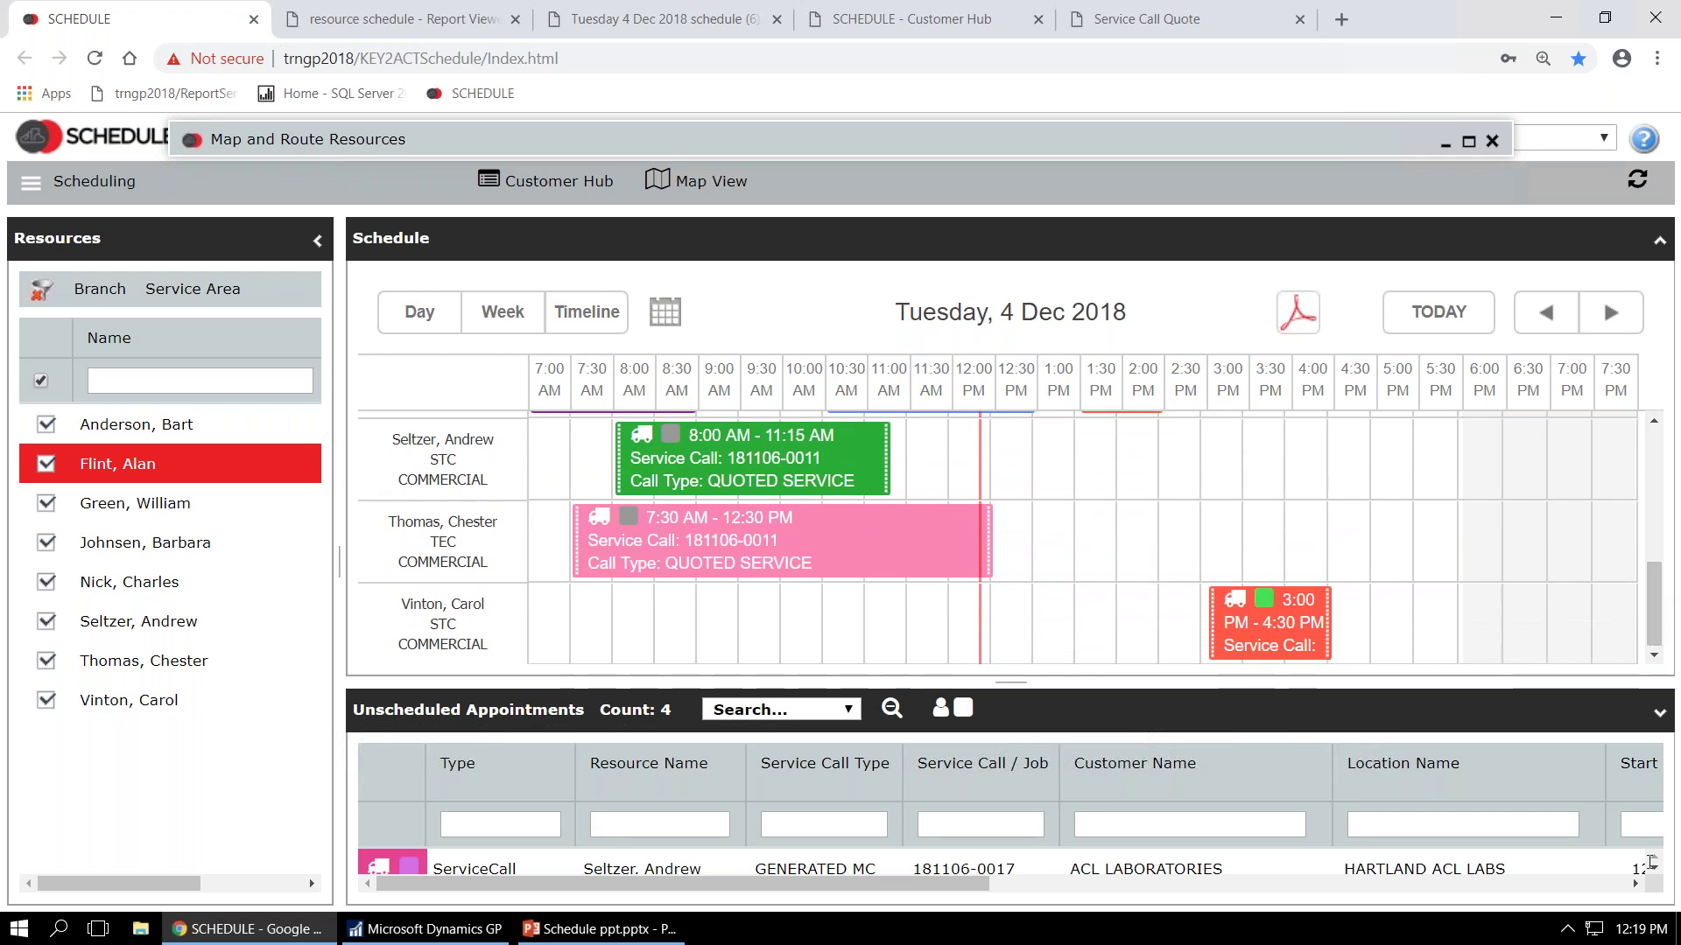
pyautogui.click(1653, 868)
pyautogui.click(1653, 869)
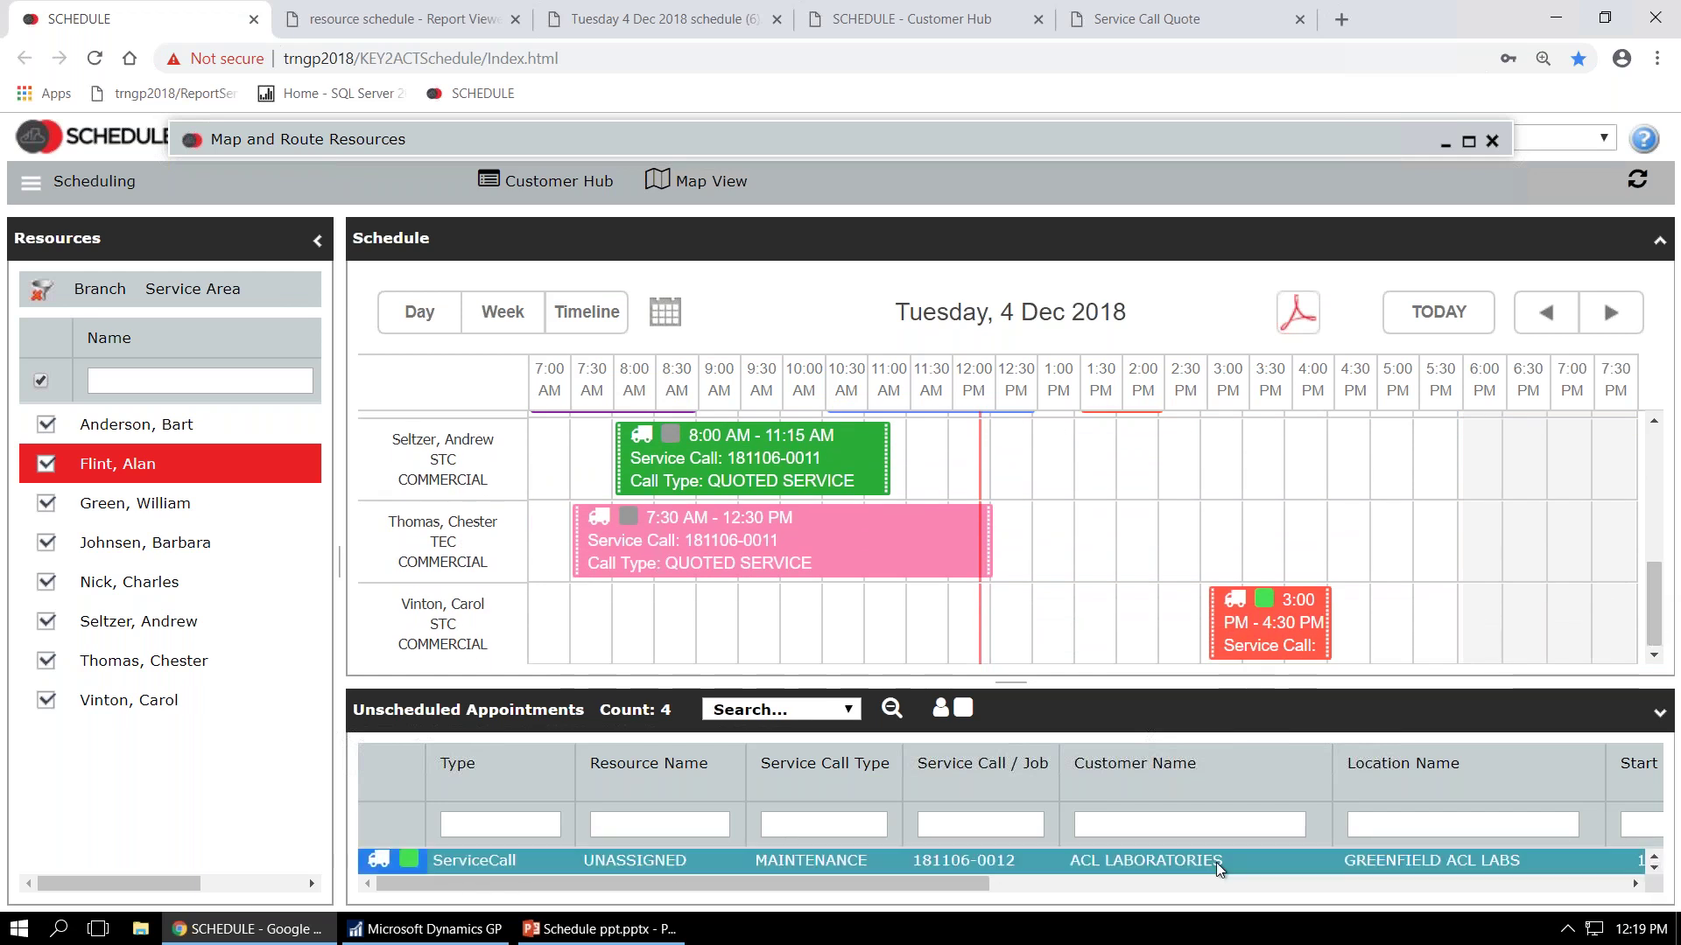
pyautogui.click(1654, 869)
pyautogui.click(1013, 867)
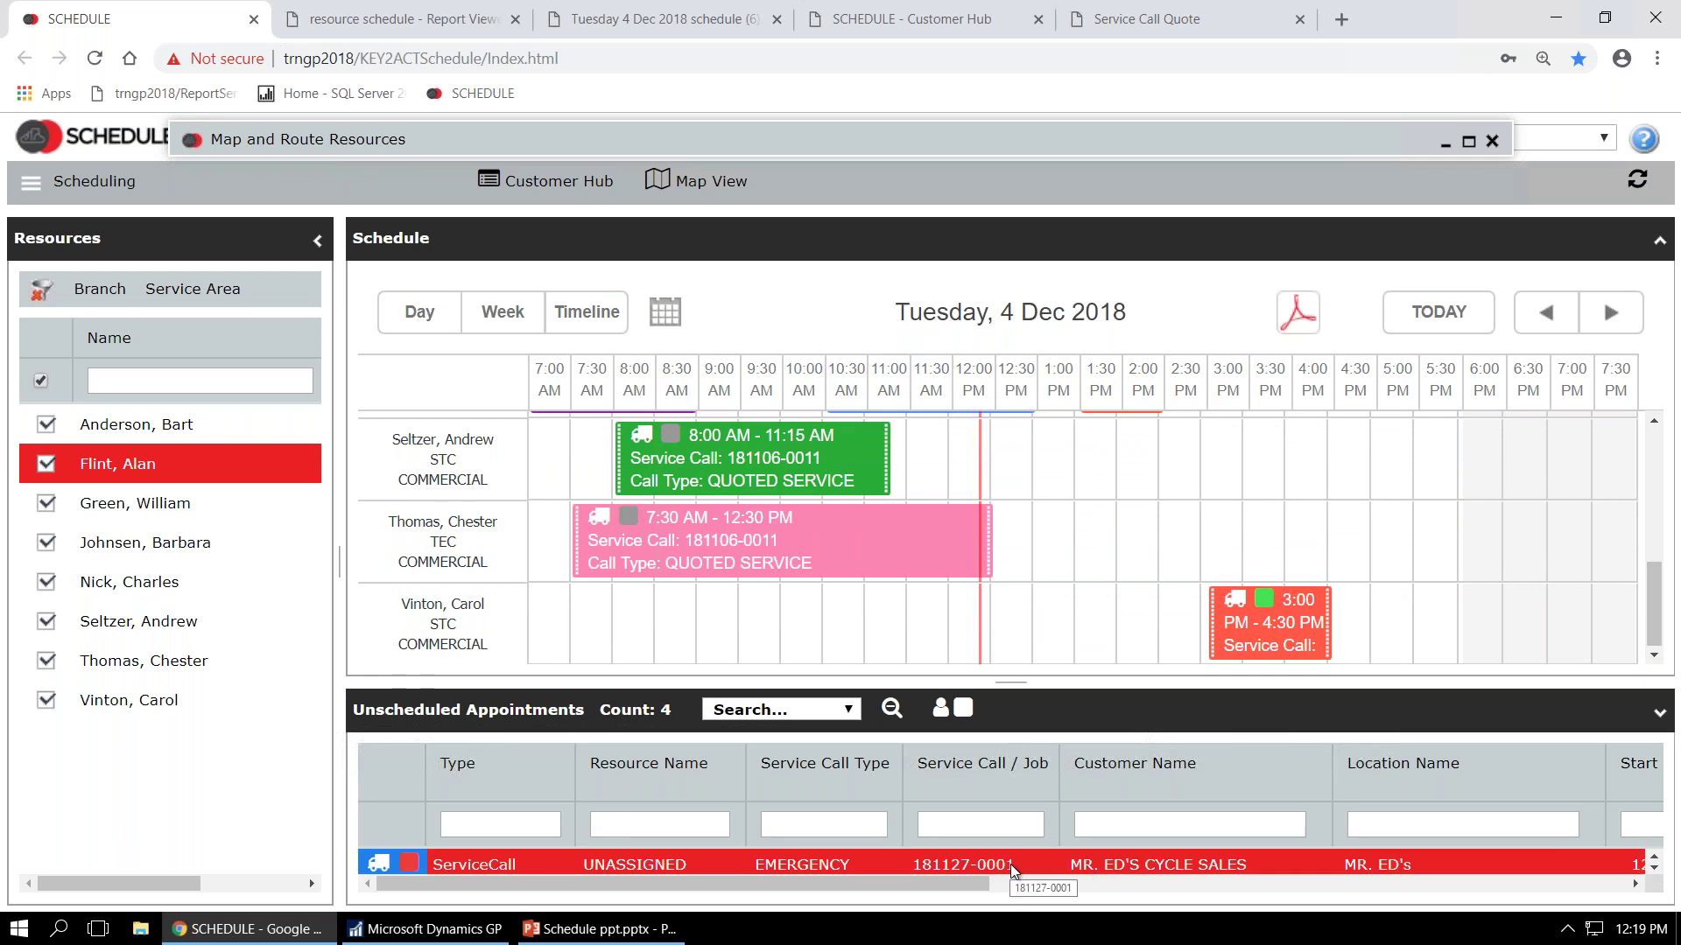
pyautogui.moveTo(1012, 867); pyautogui.dragTo(1081, 611)
pyautogui.moveTo(1078, 606); pyautogui.dragTo(1075, 603)
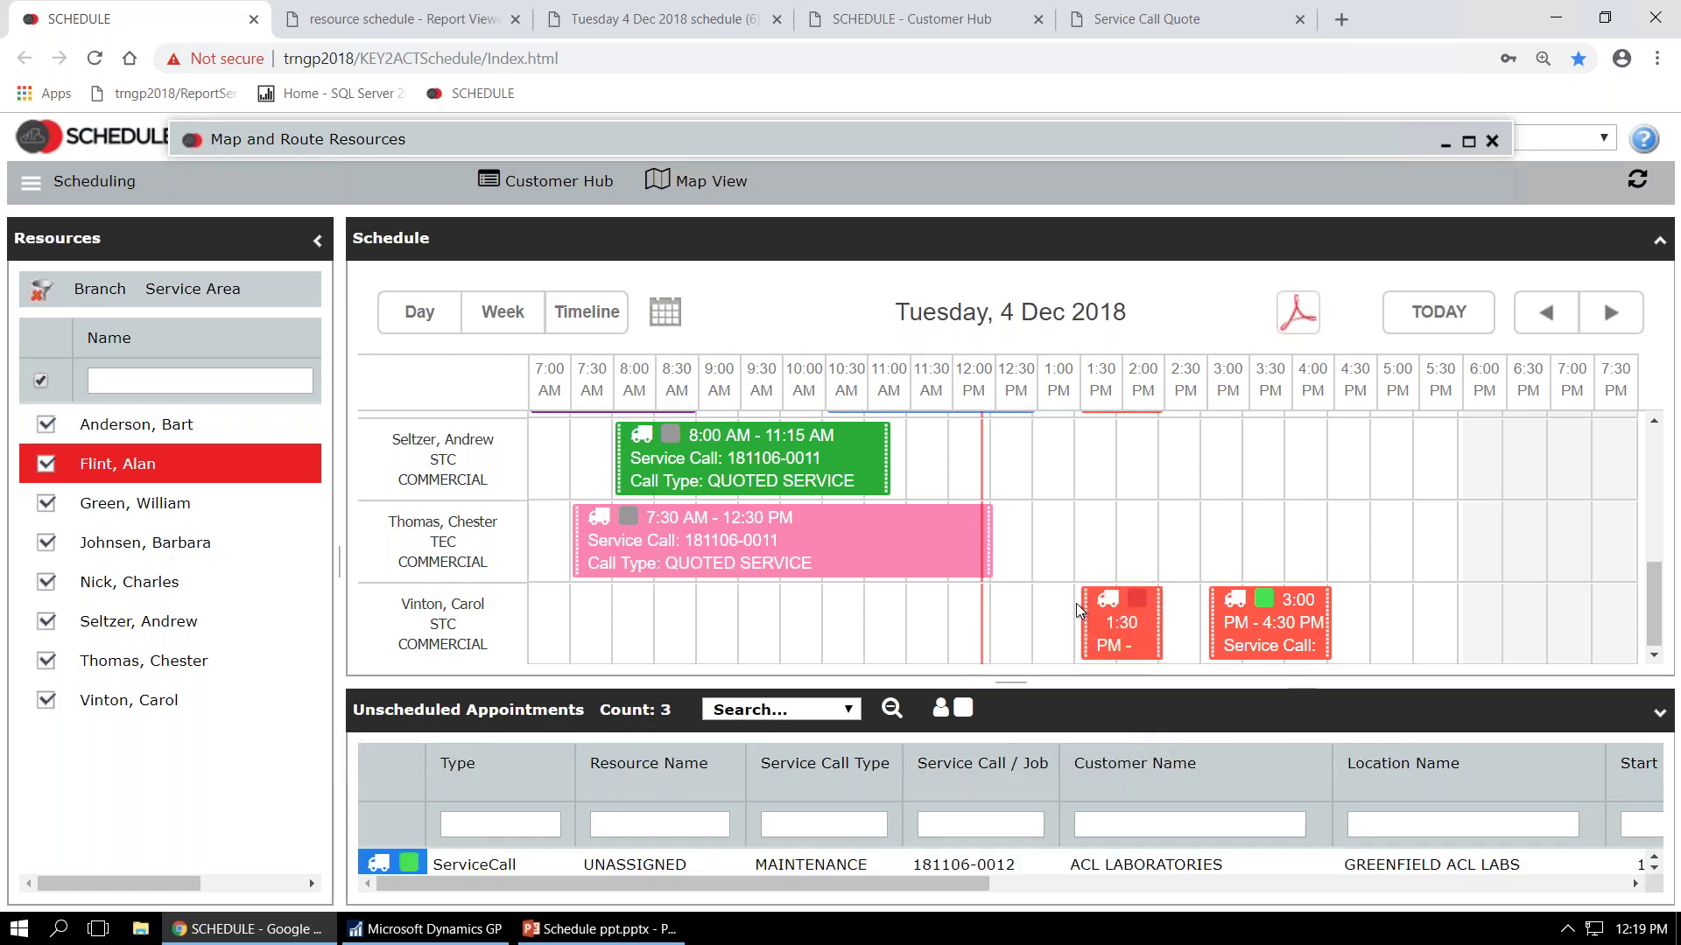
pyautogui.moveTo(1127, 615)
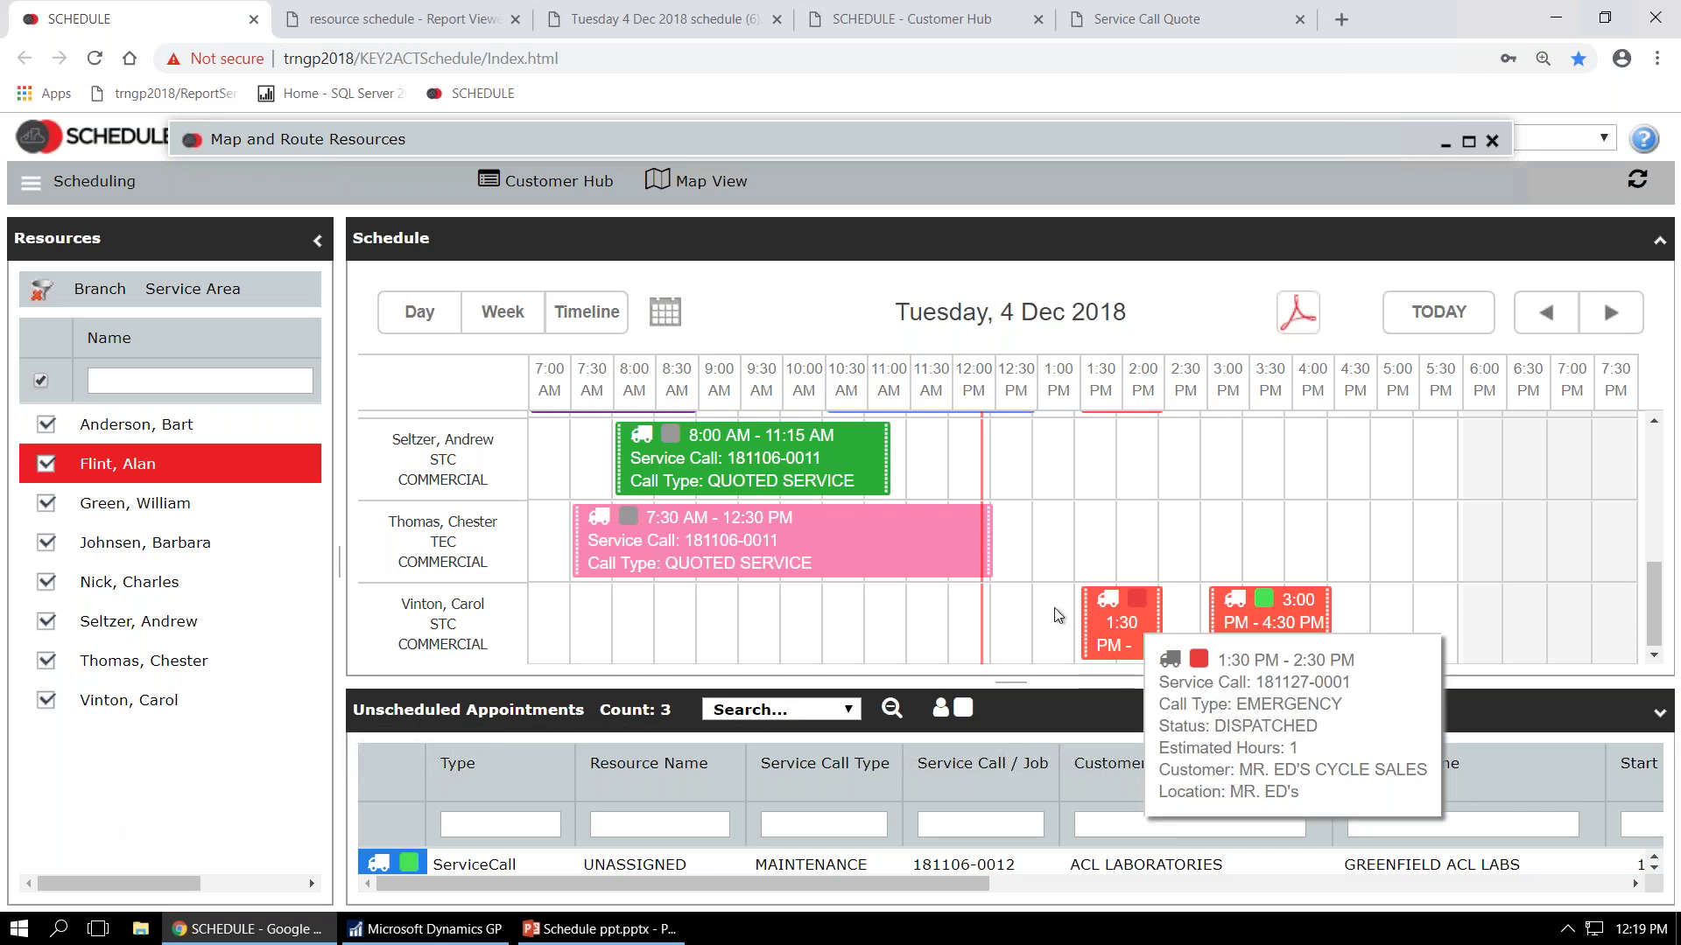
# - Leave the remote session, check Outlook's Training inbox for the customer notification, and return to the remote schedule board
pyautogui.moveTo(947, 2)
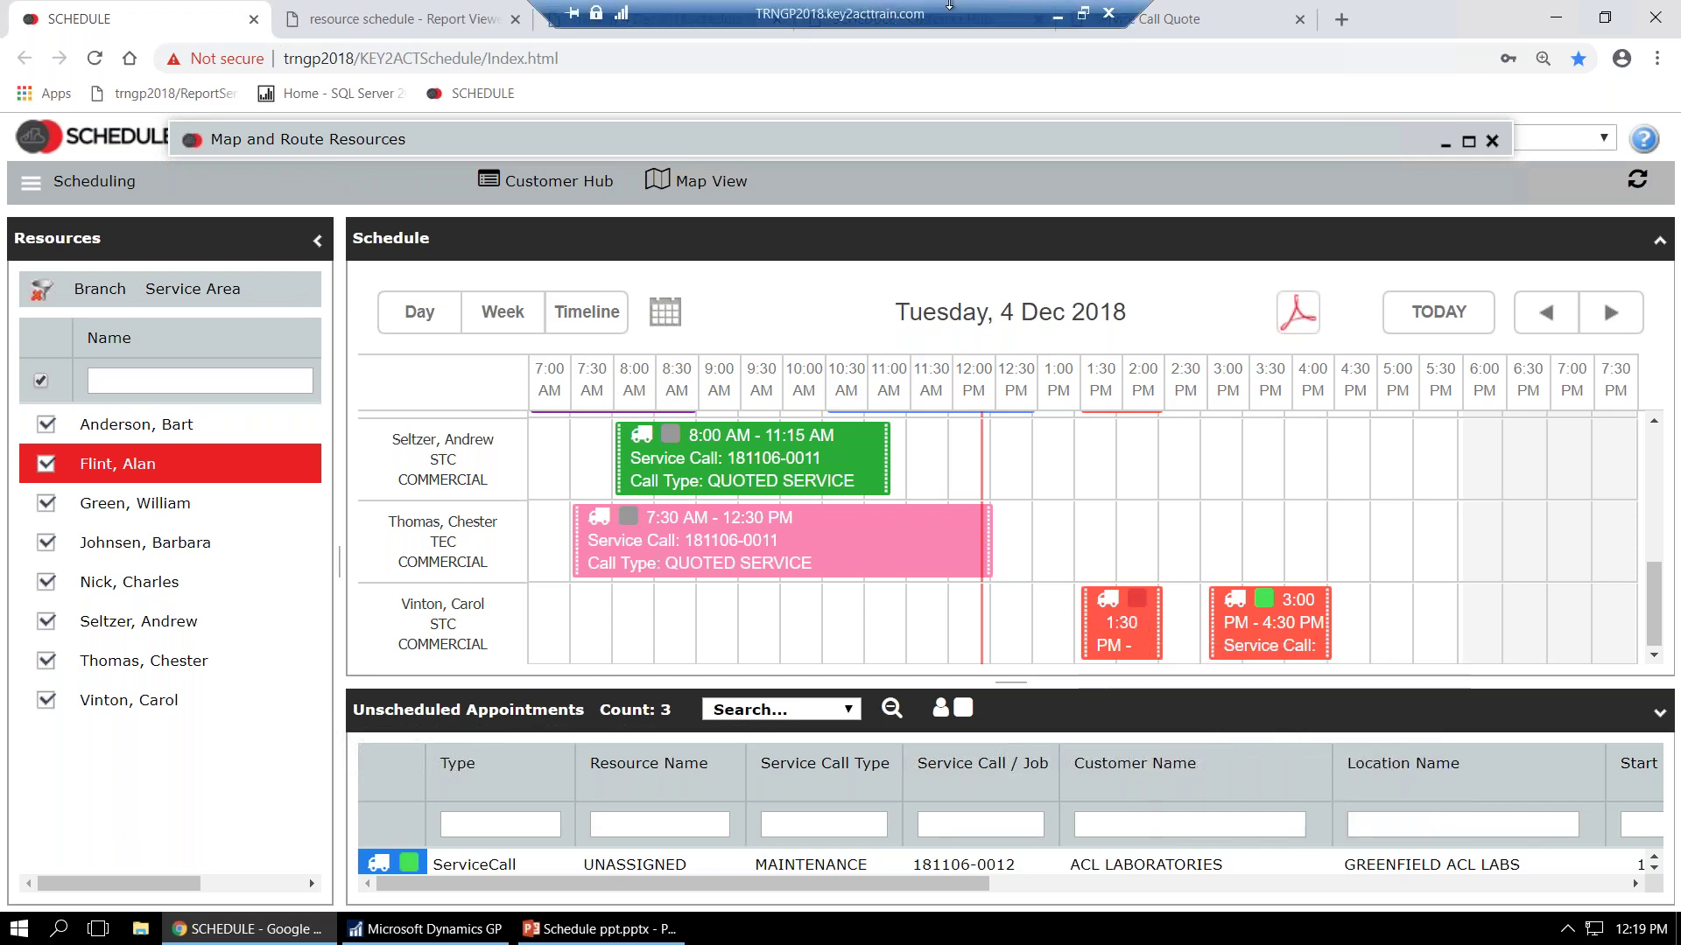
pyautogui.click(1061, 21)
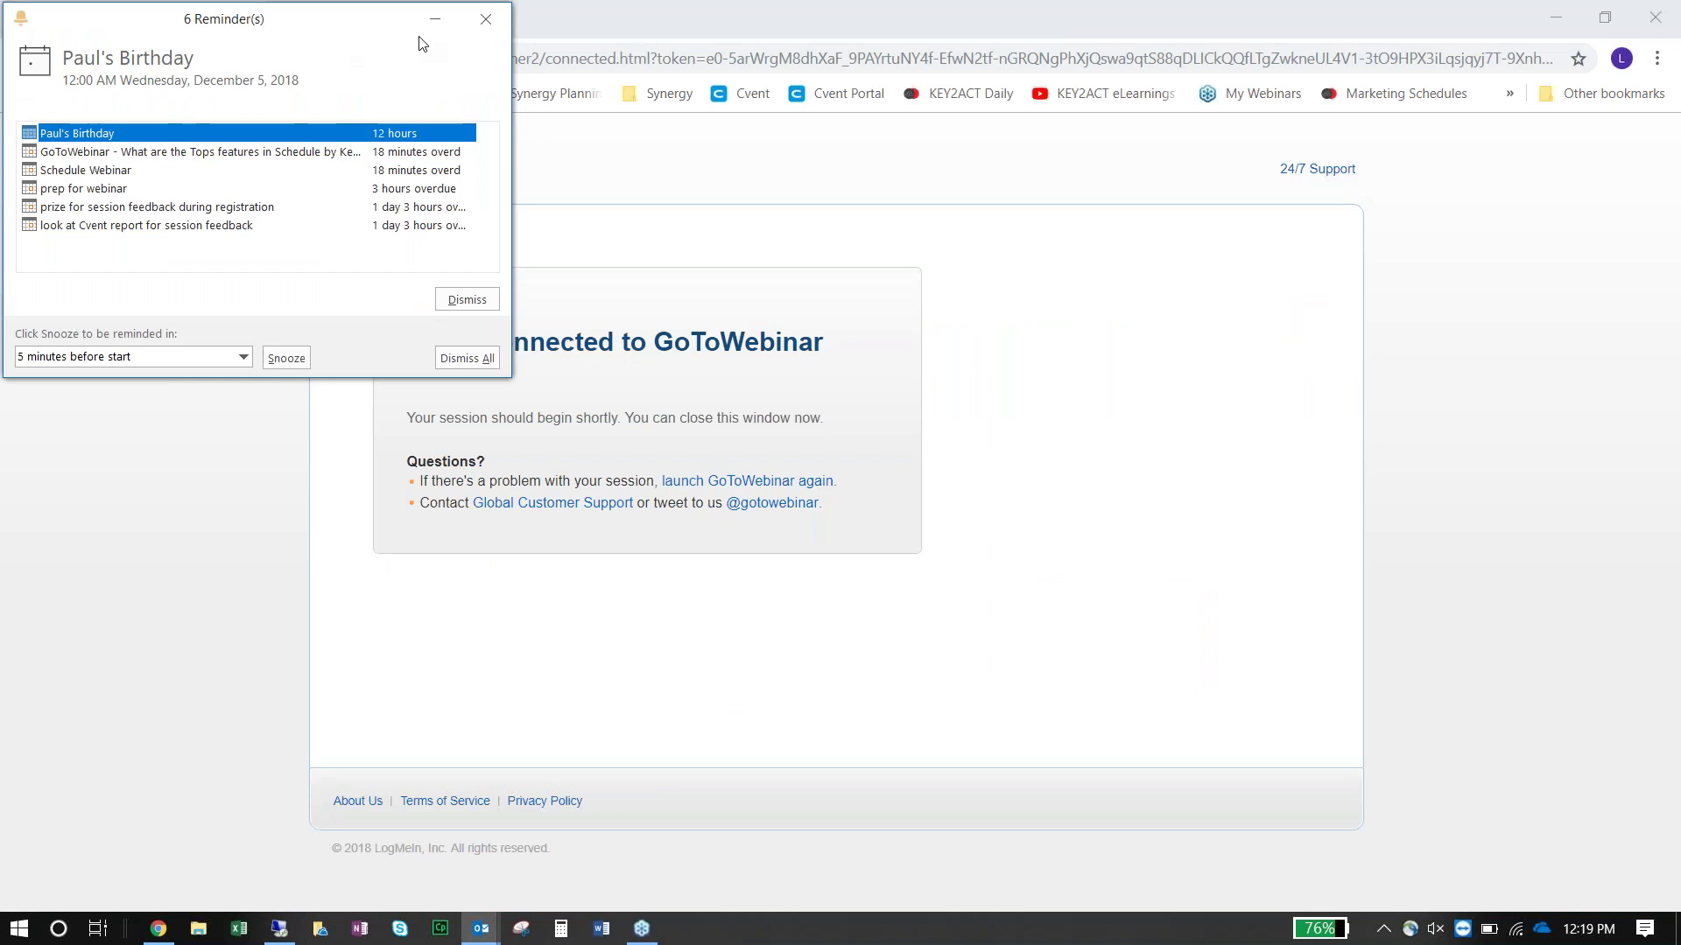
pyautogui.click(435, 20)
pyautogui.moveTo(480, 927)
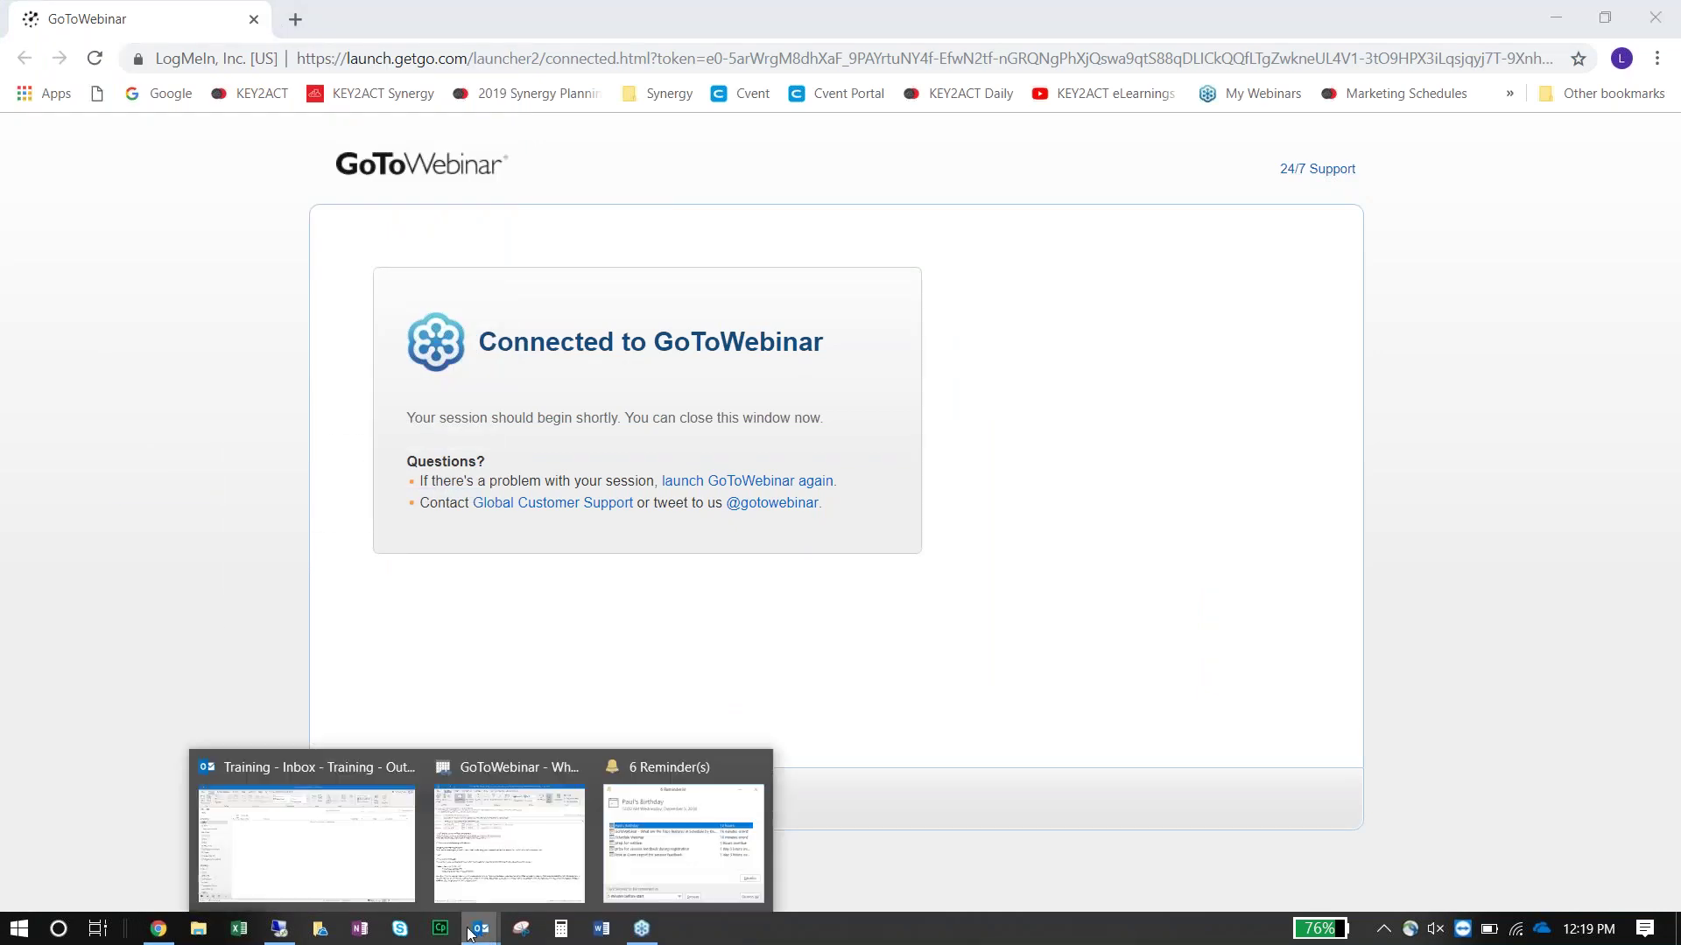
pyautogui.click(323, 873)
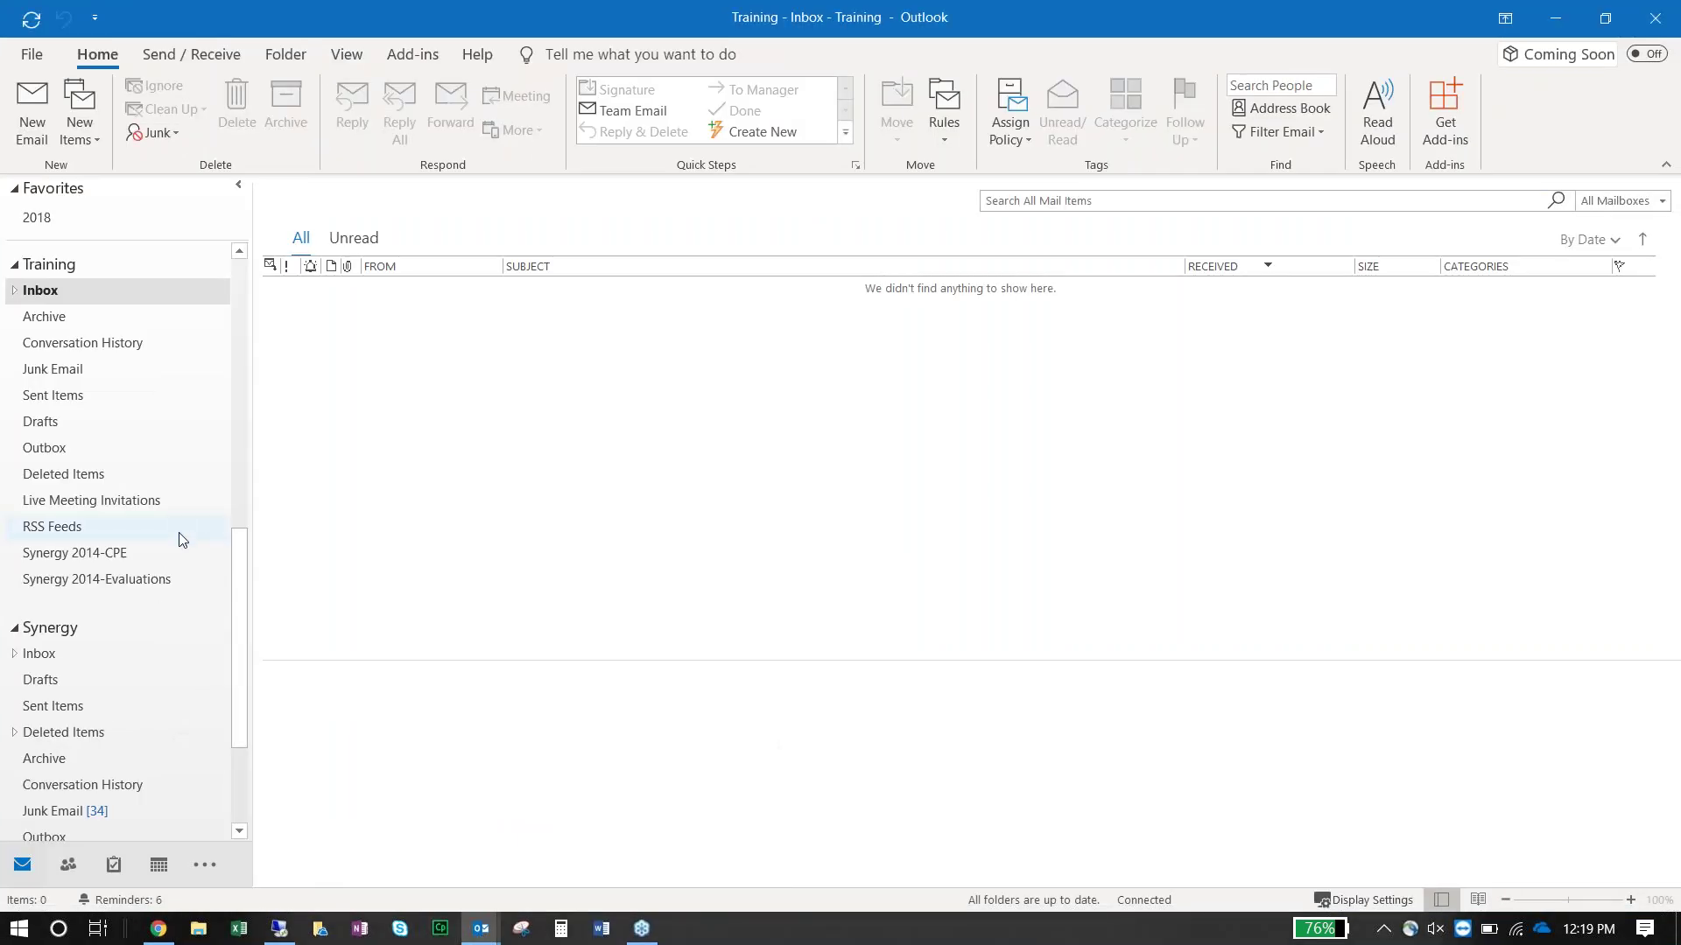
pyautogui.click(82, 315)
pyautogui.click(70, 290)
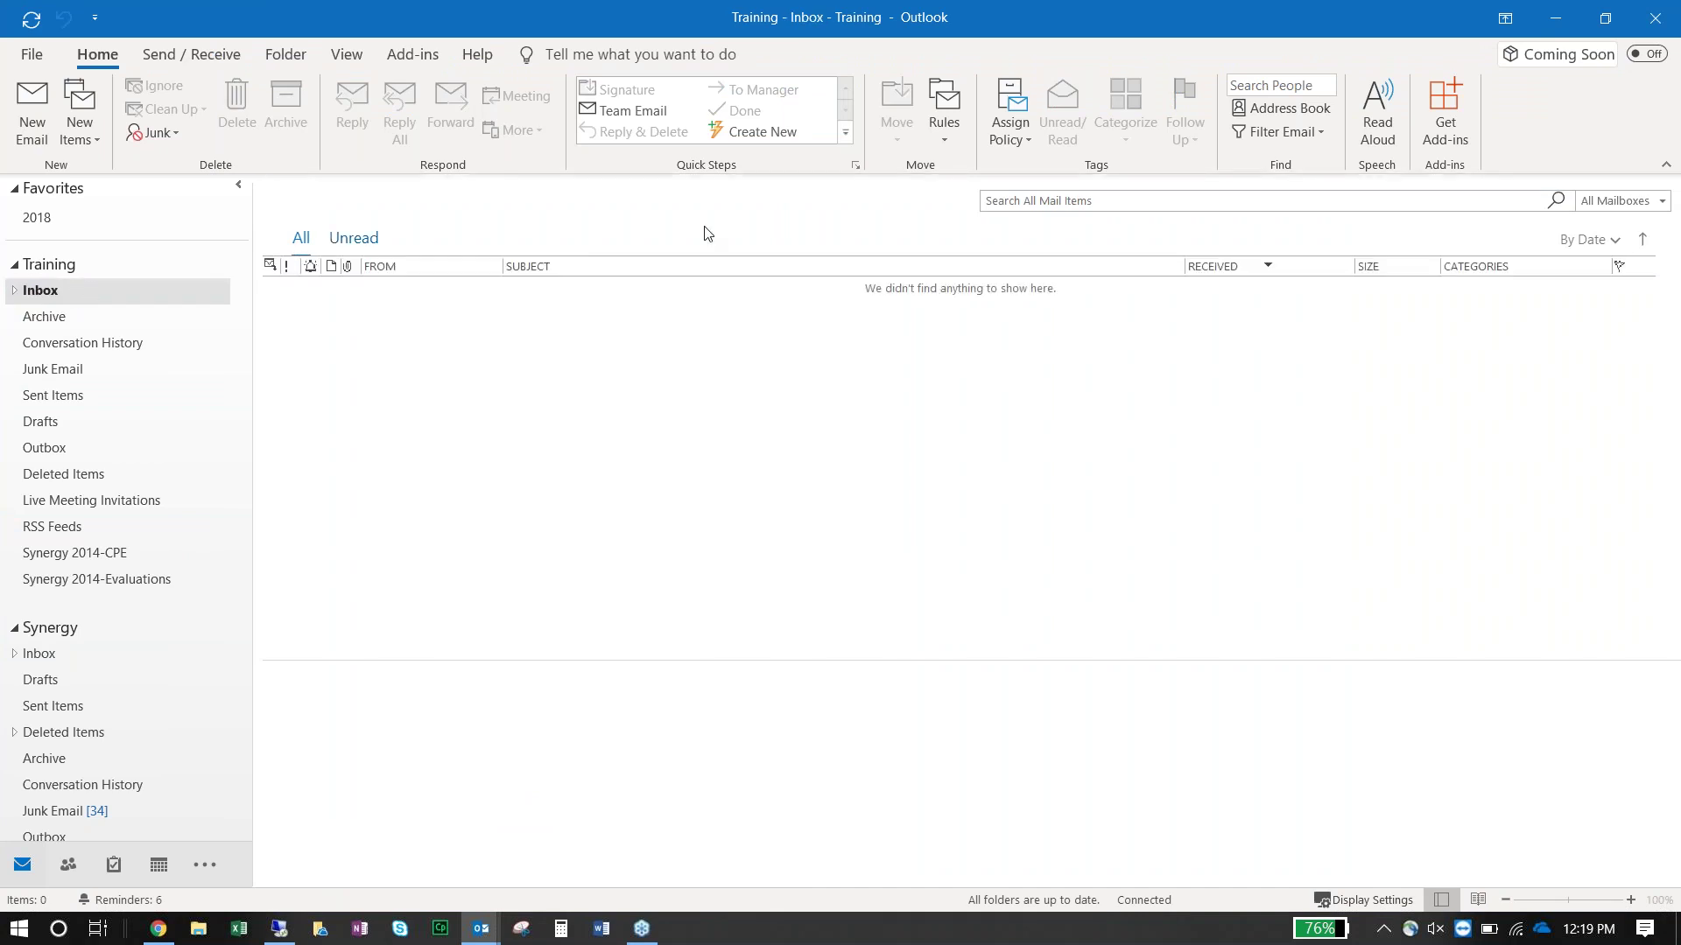
pyautogui.click(1562, 20)
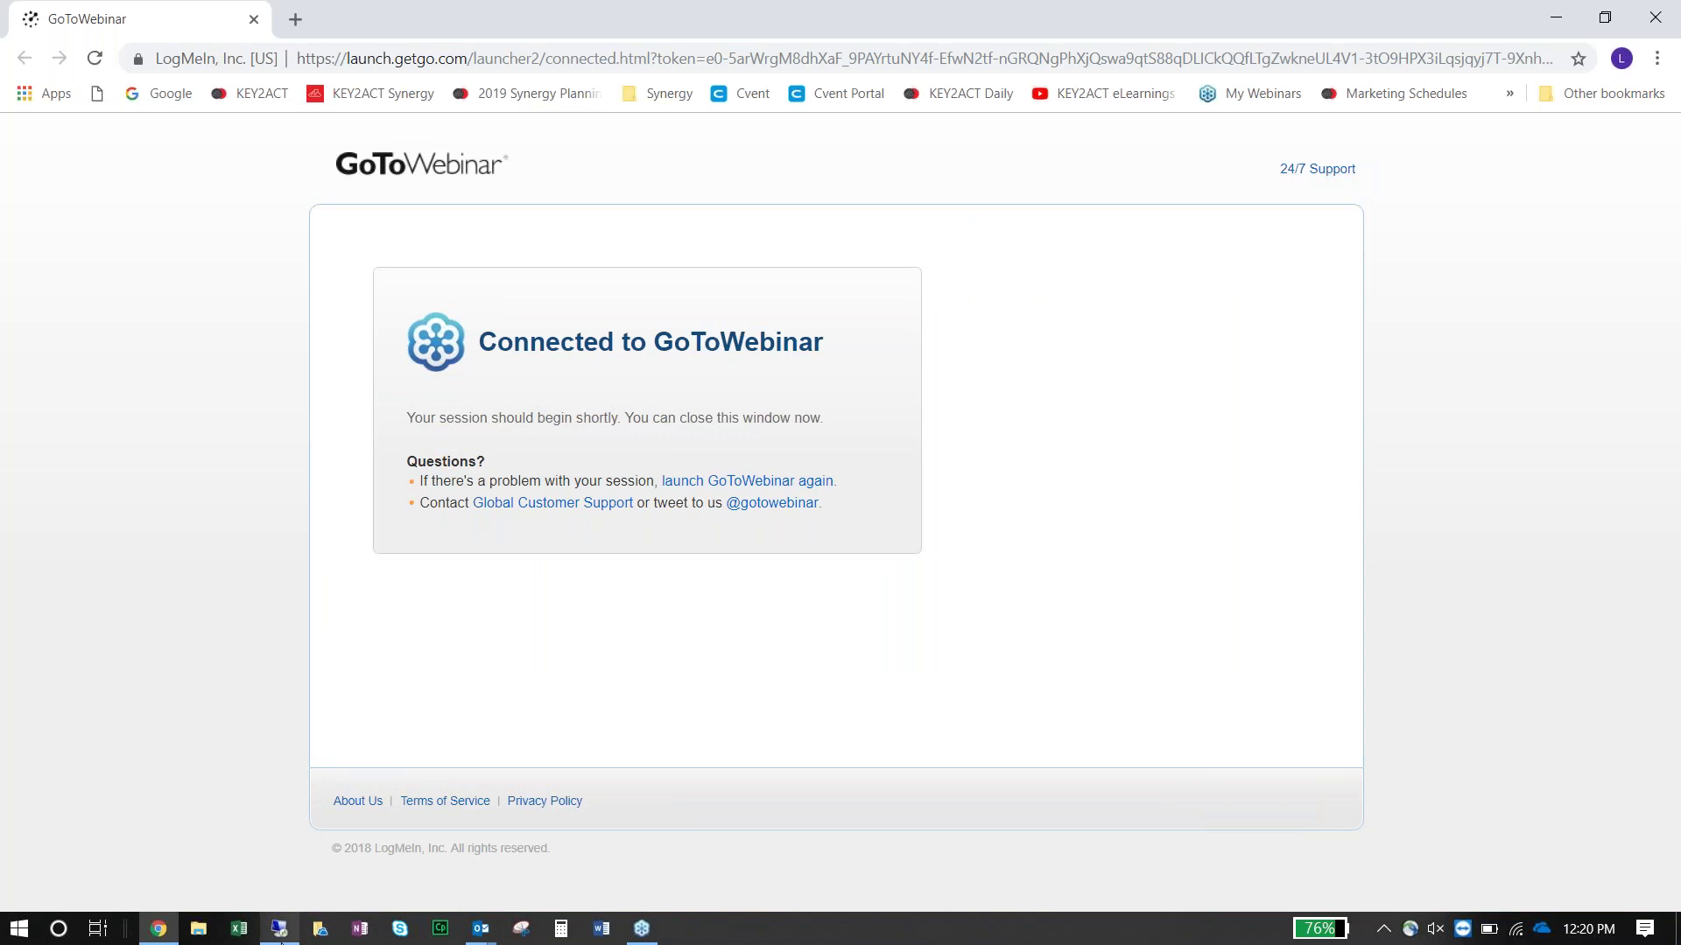
pyautogui.click(302, 862)
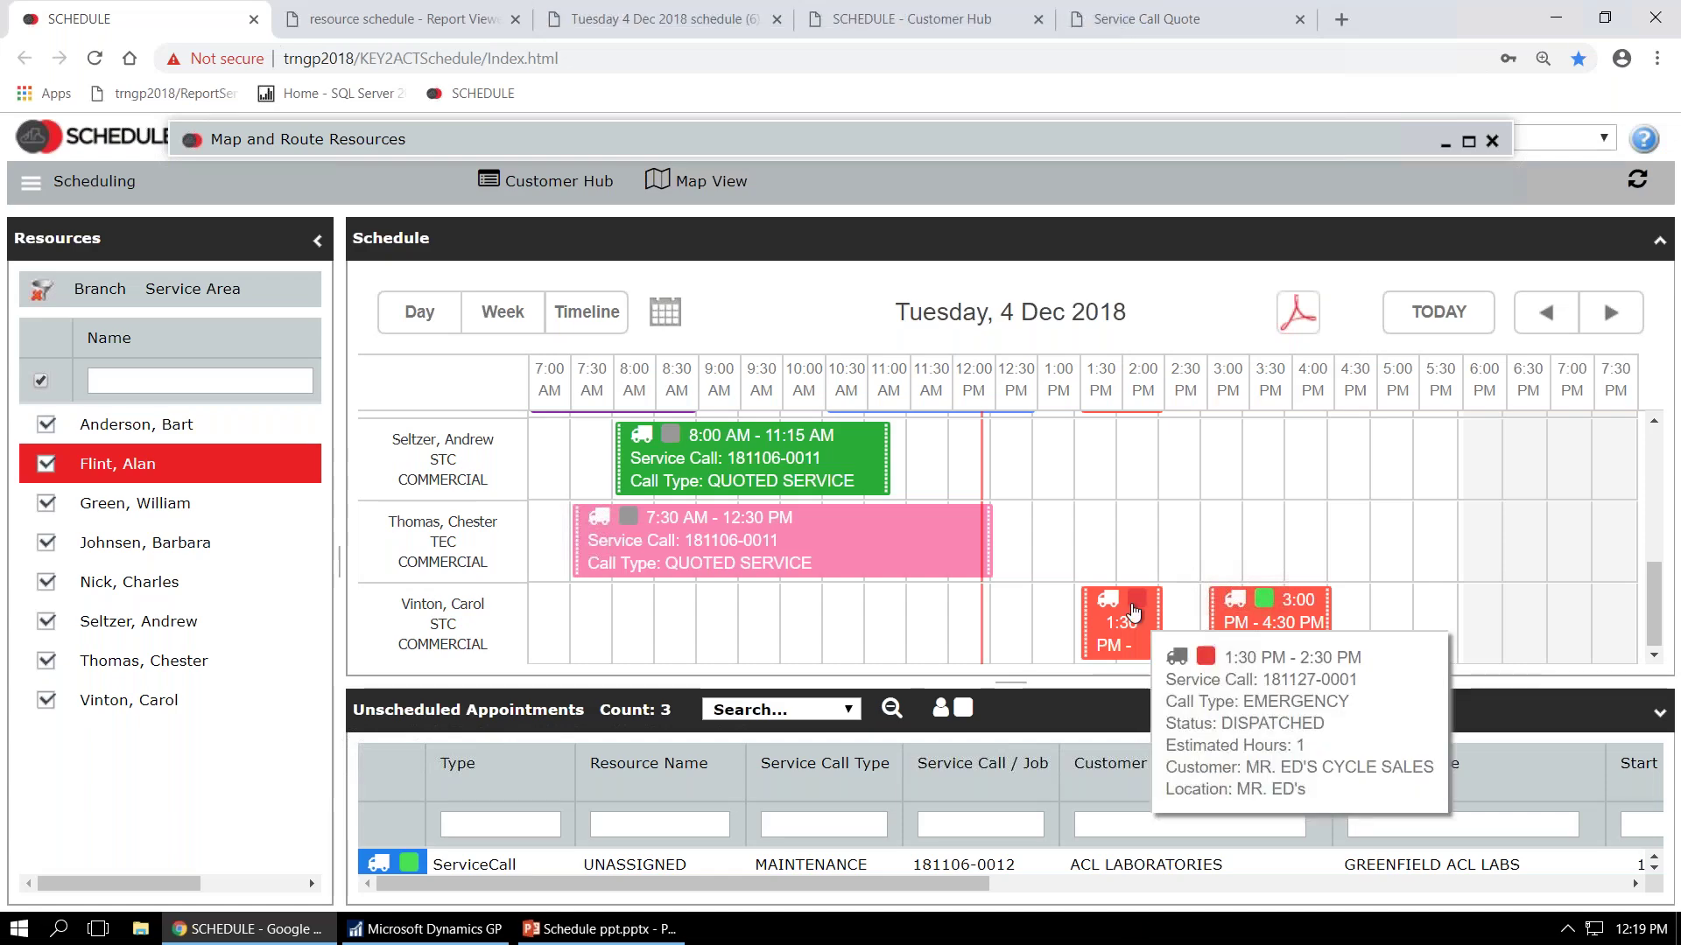
# - Review the commands available for the 1:30 PM emergency appointment, including Notify Customer, and dismiss them
pyautogui.rightClick(1133, 611)
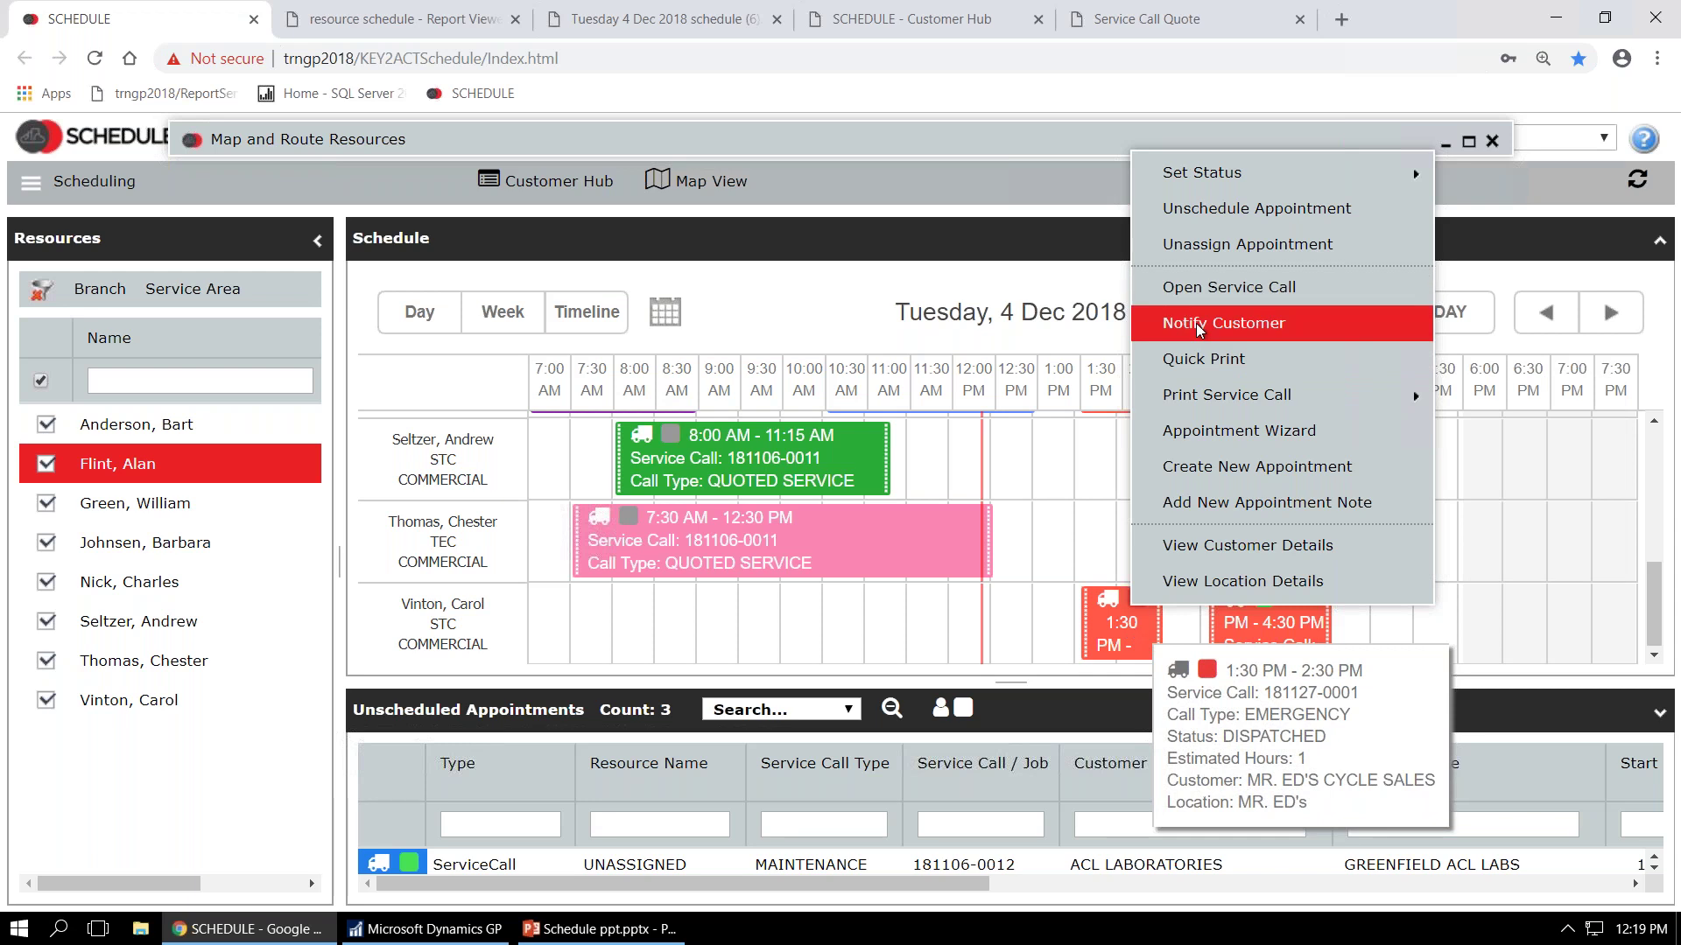
pyautogui.click(1132, 663)
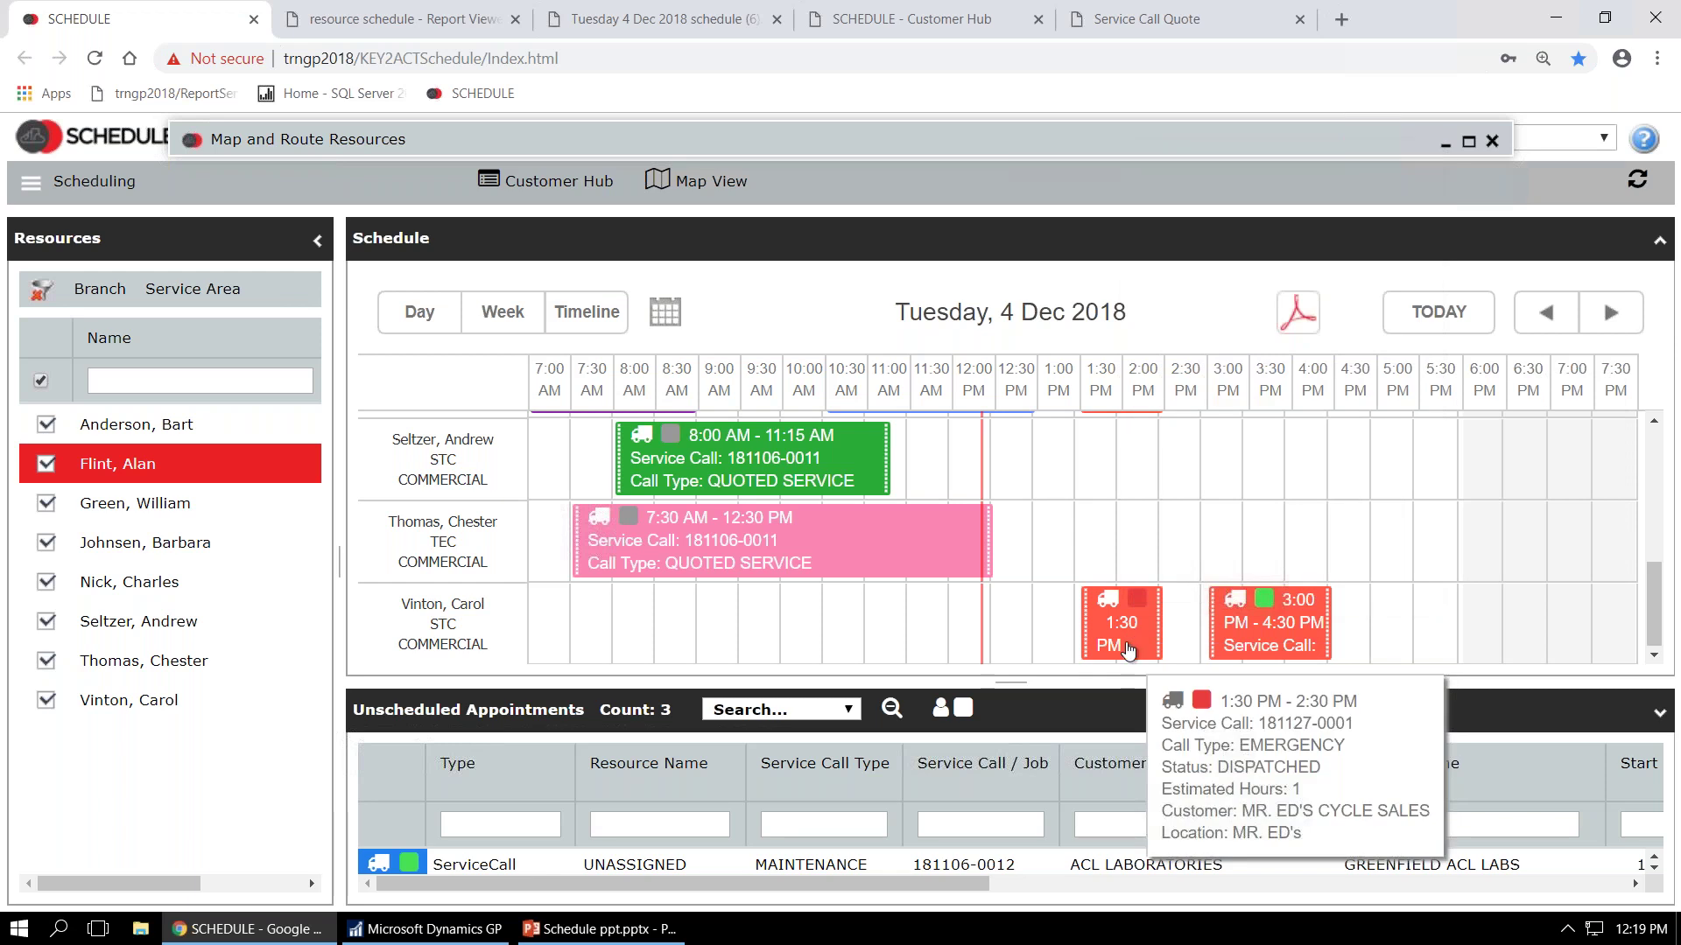
# - Switch to Microsoft Dynamics GP and open Service Manager in the Signature Service module
pyautogui.click(401, 930)
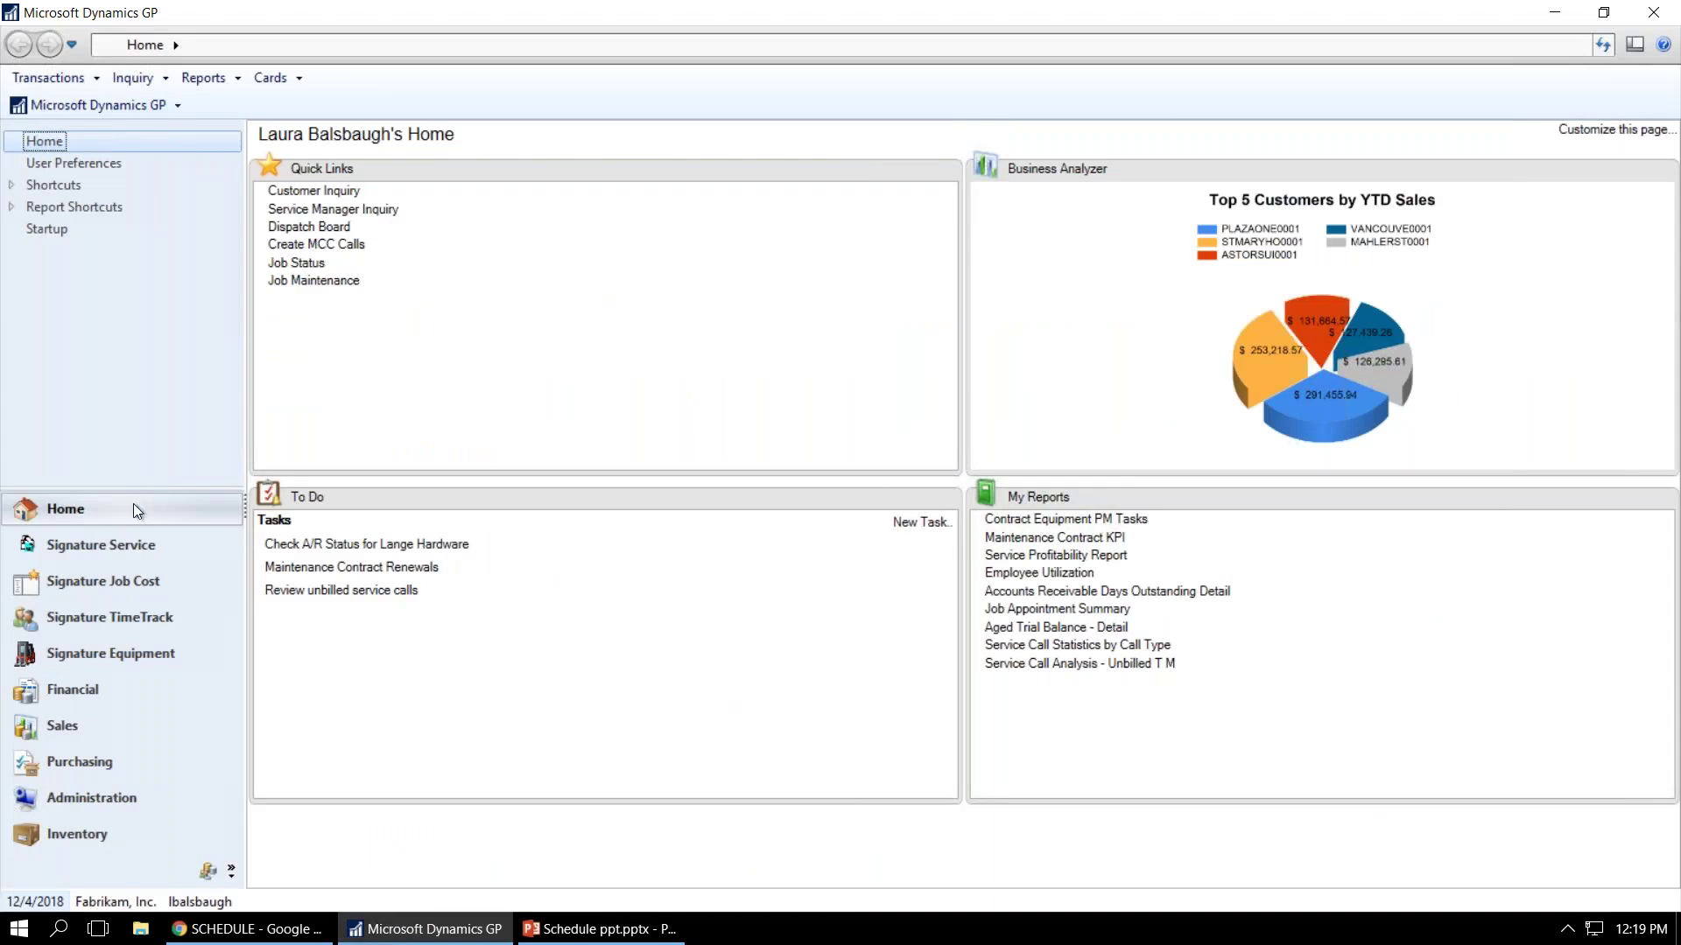
pyautogui.click(131, 544)
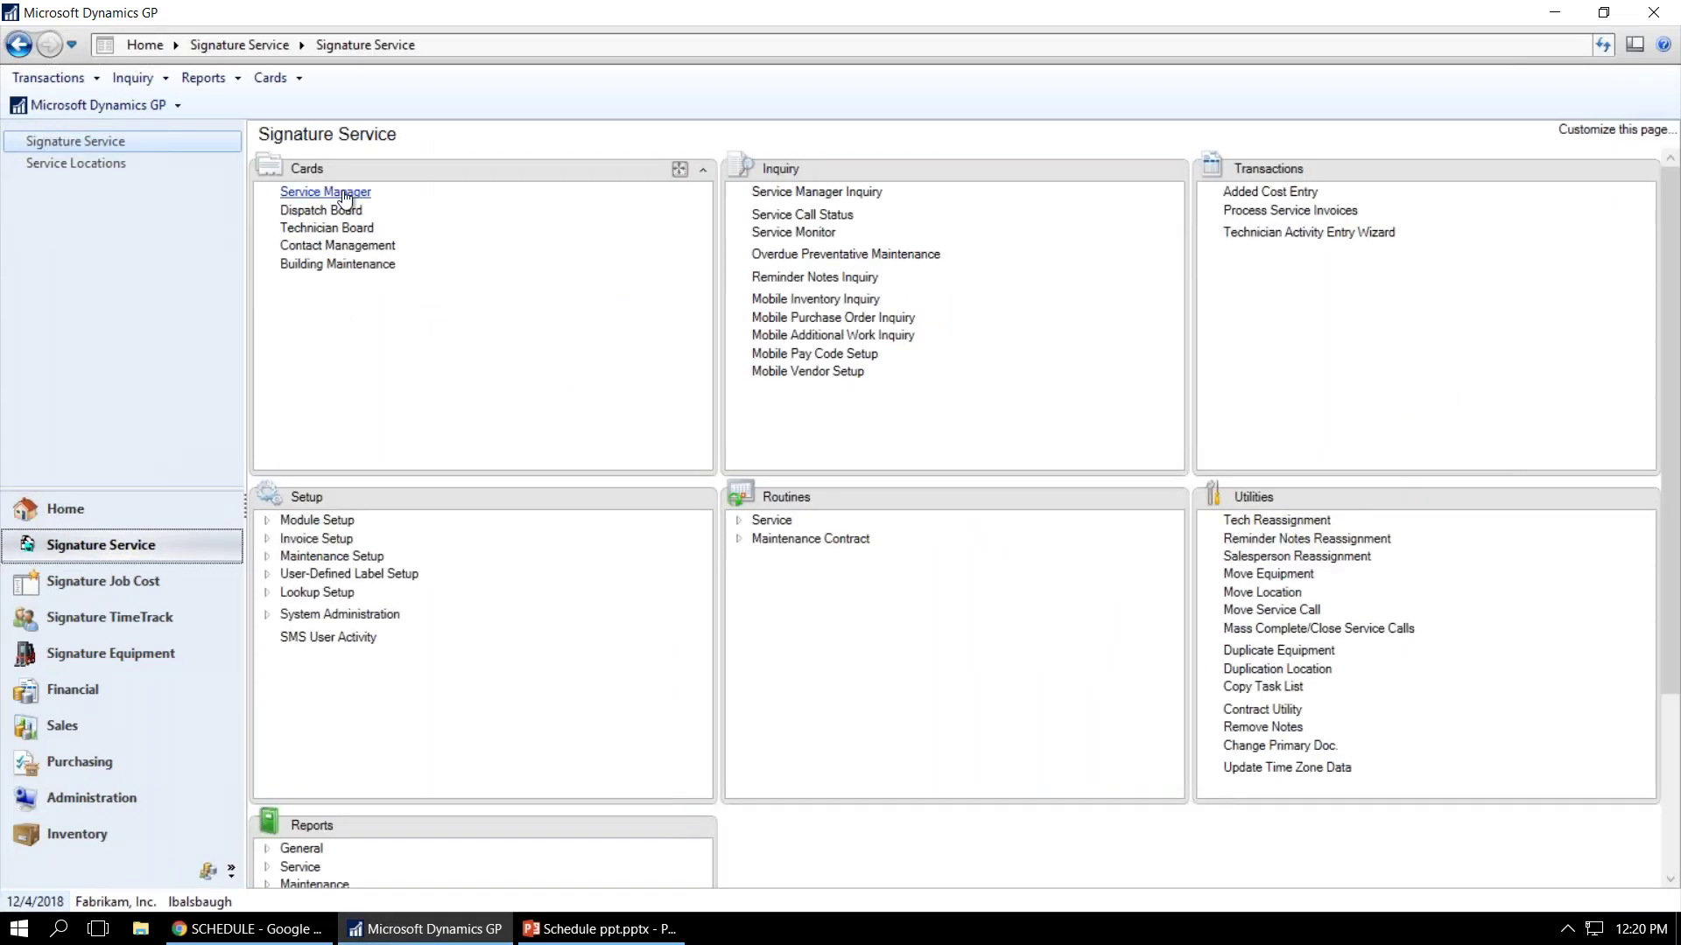
pyautogui.click(354, 195)
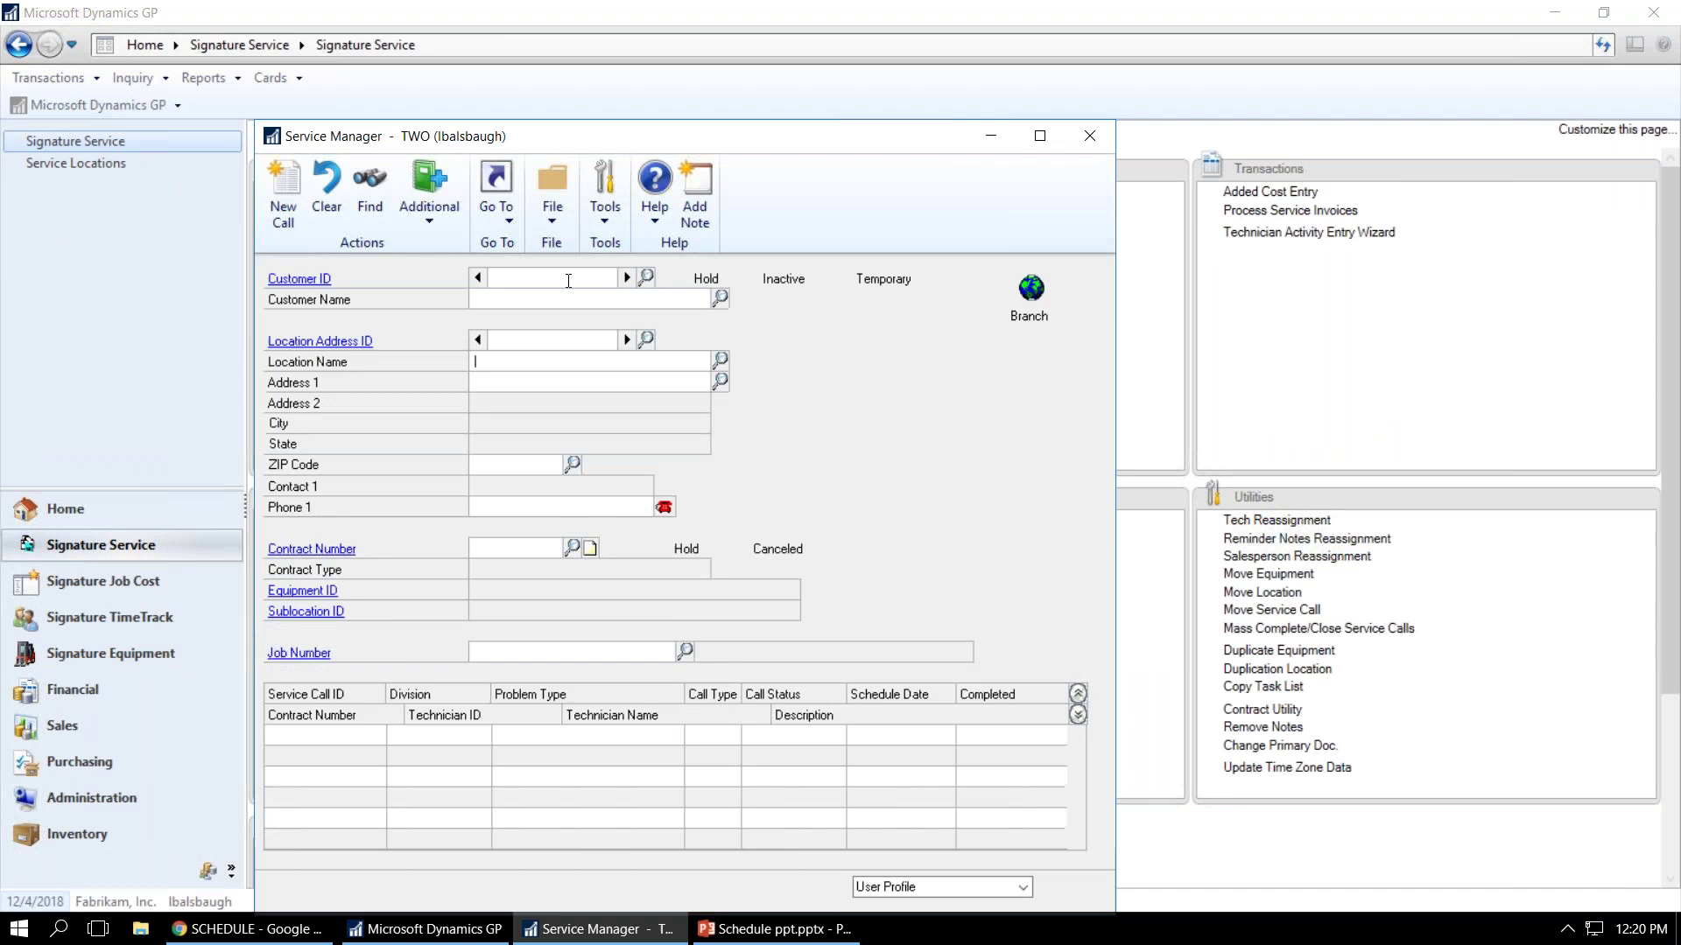
# - Look up MR. ED'S CYCLE SALES in Waukesha and open its leaking pipe service call scheduled for 12/4/2018
pyautogui.click(646, 279)
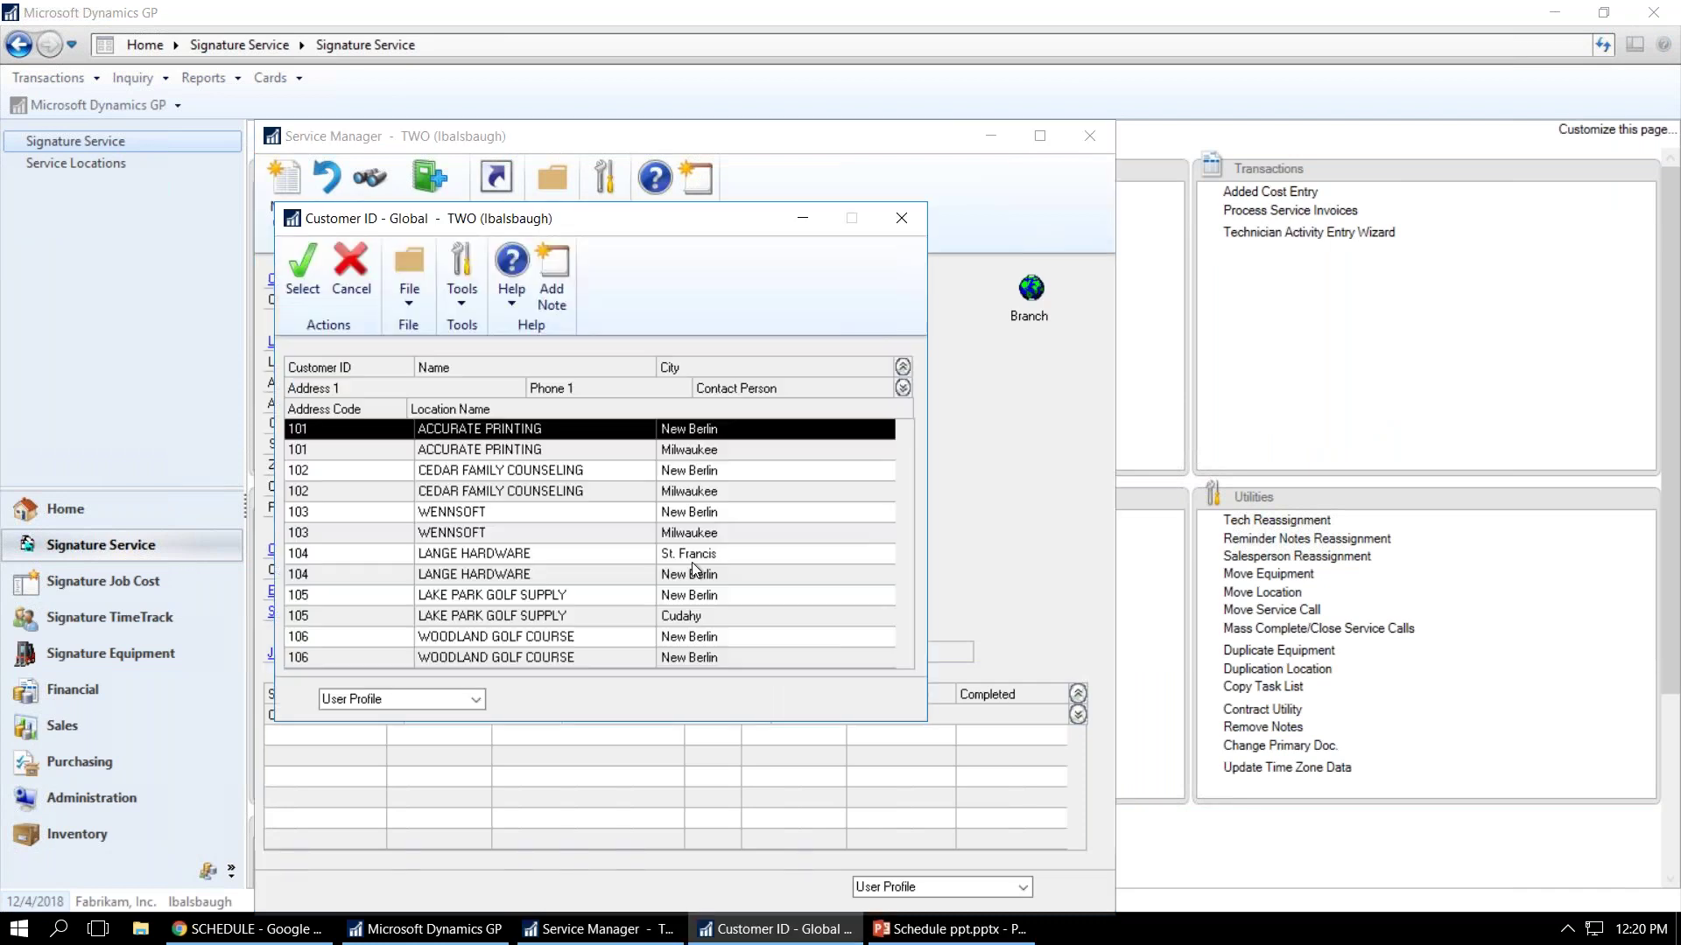
pyautogui.scroll(-5, 686, 576)
pyautogui.scroll(-8, 679, 573)
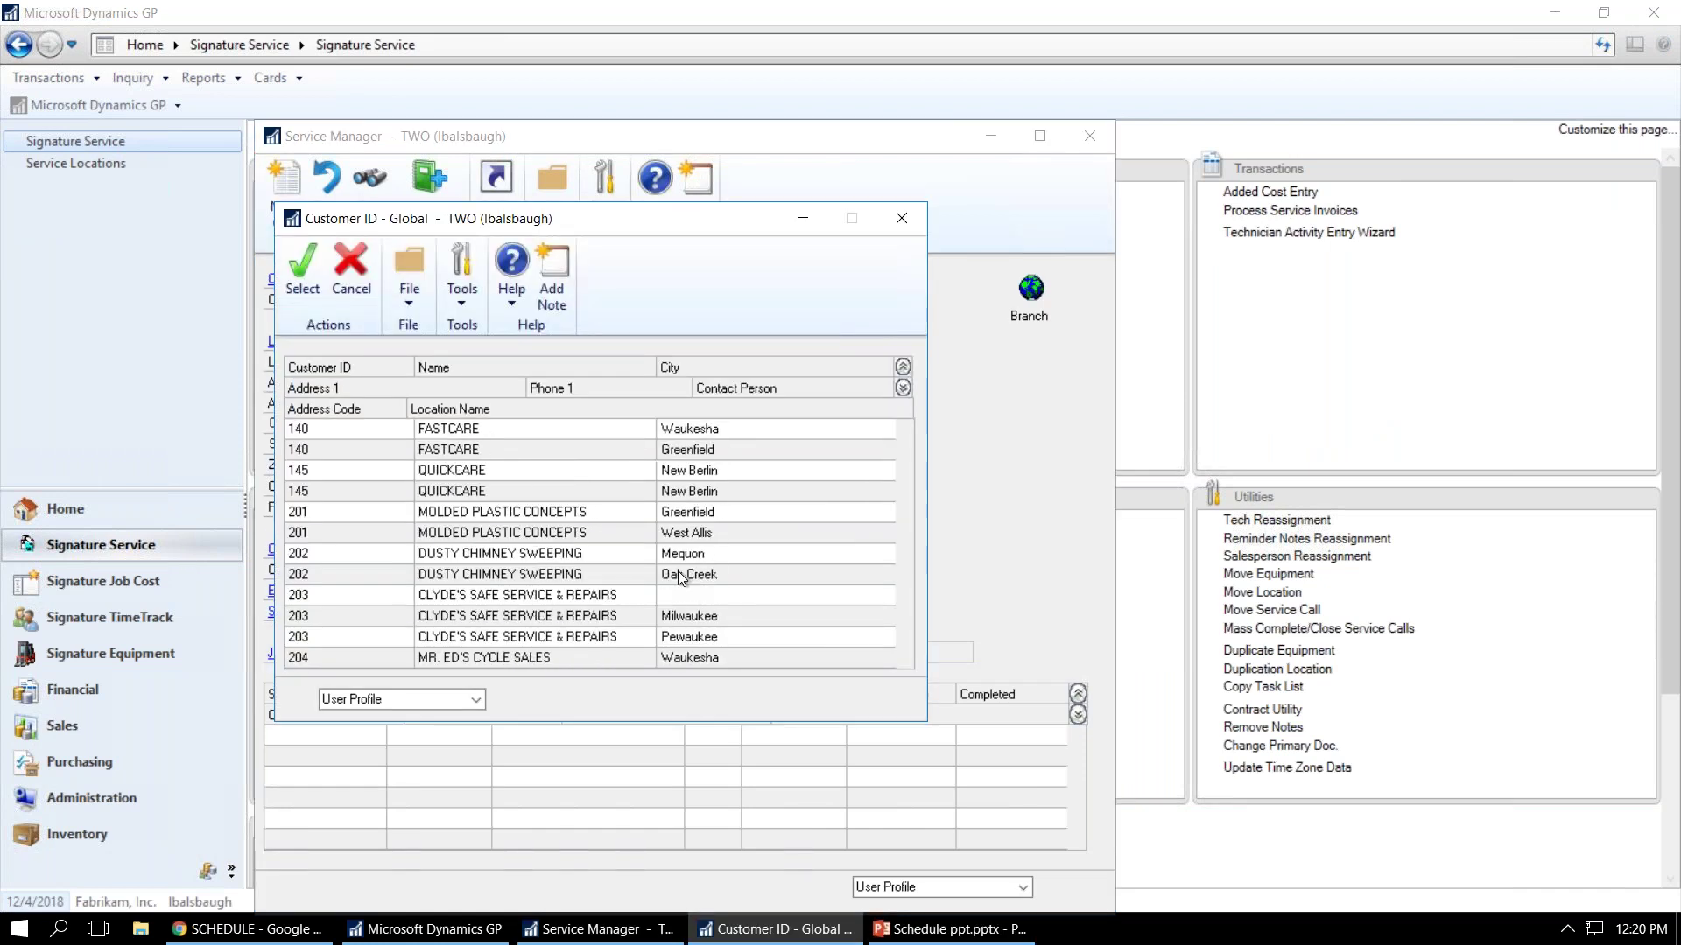
pyautogui.scroll(1, 595, 537)
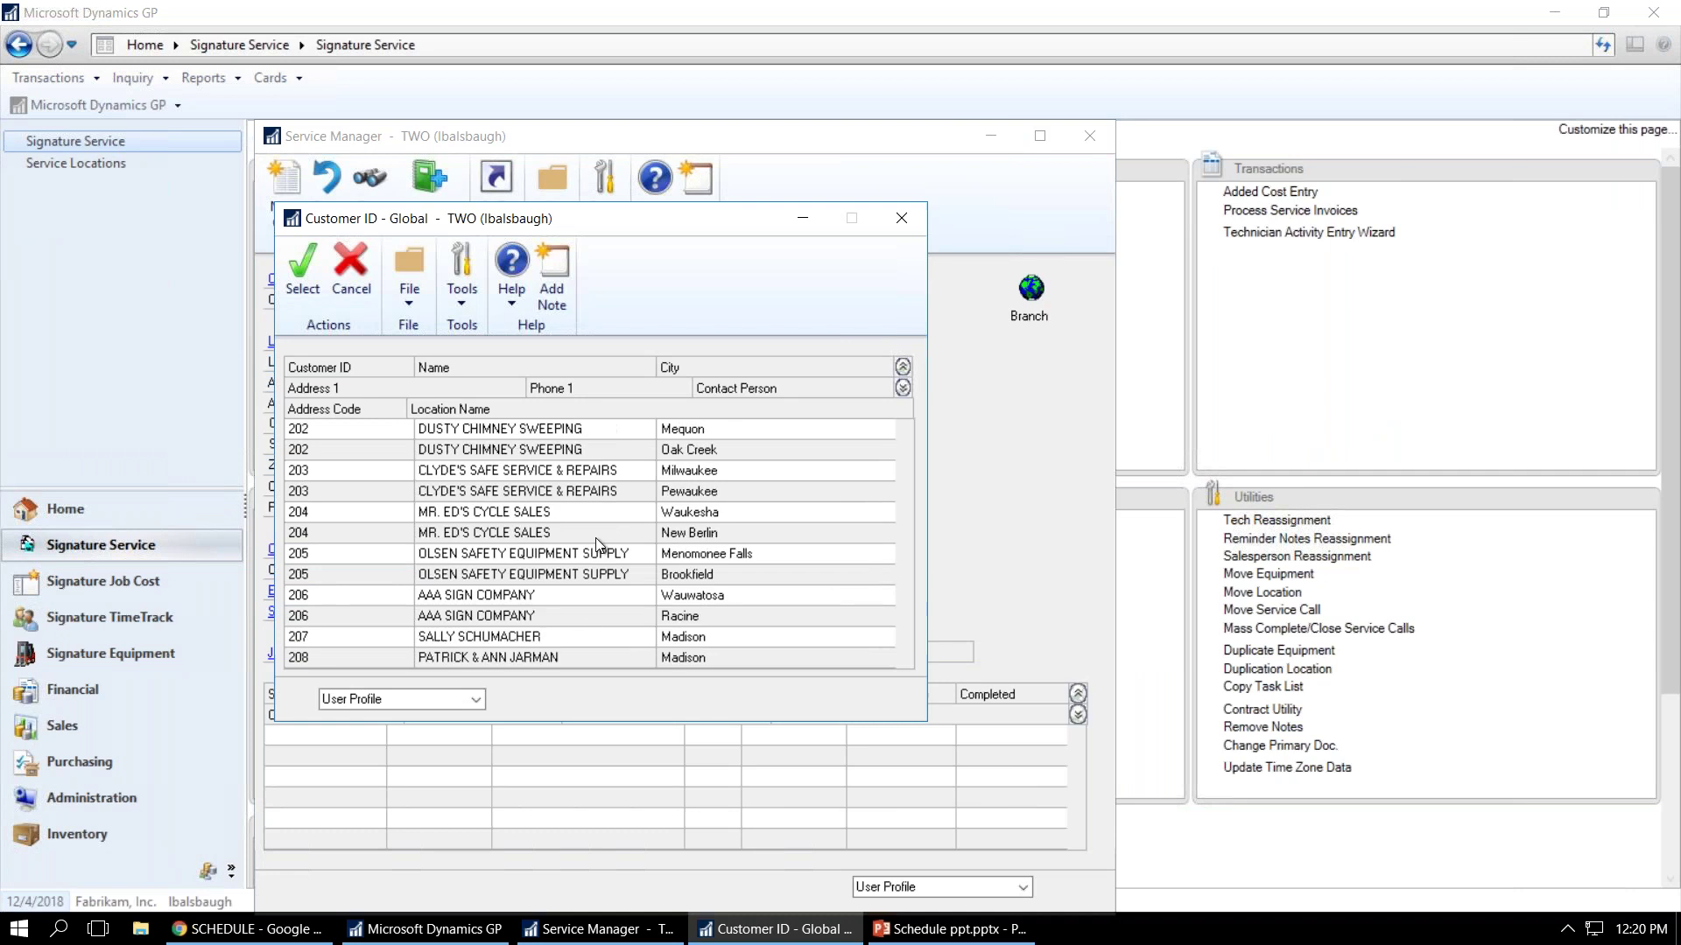
pyautogui.doubleClick(501, 514)
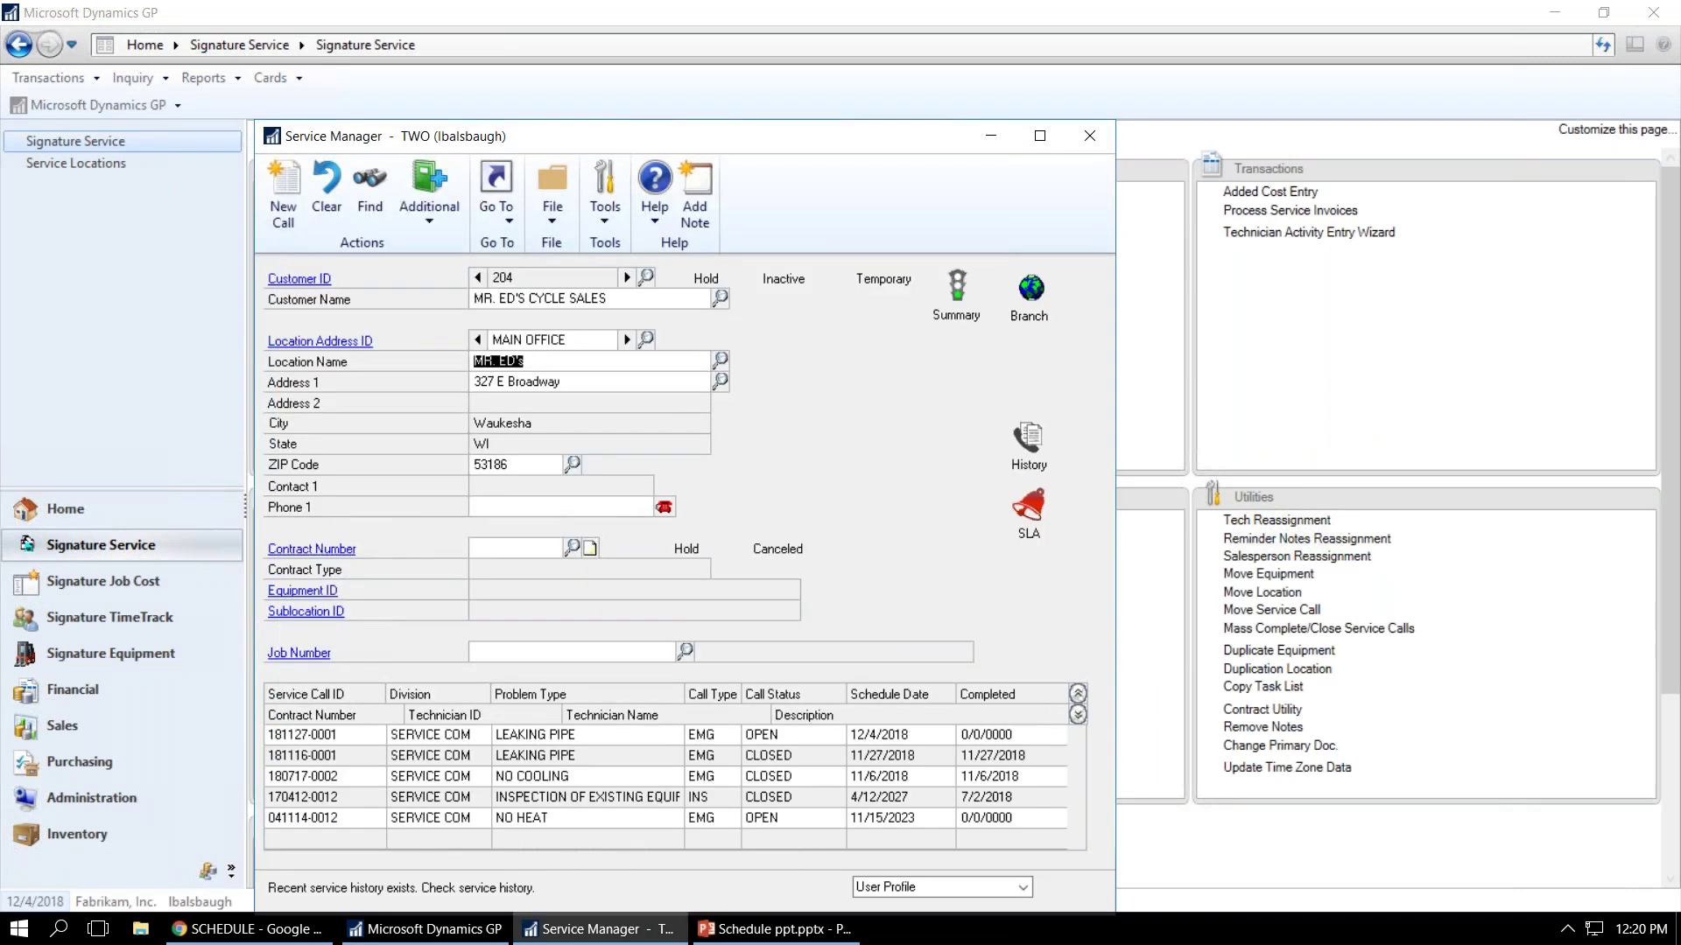
pyautogui.doubleClick(556, 735)
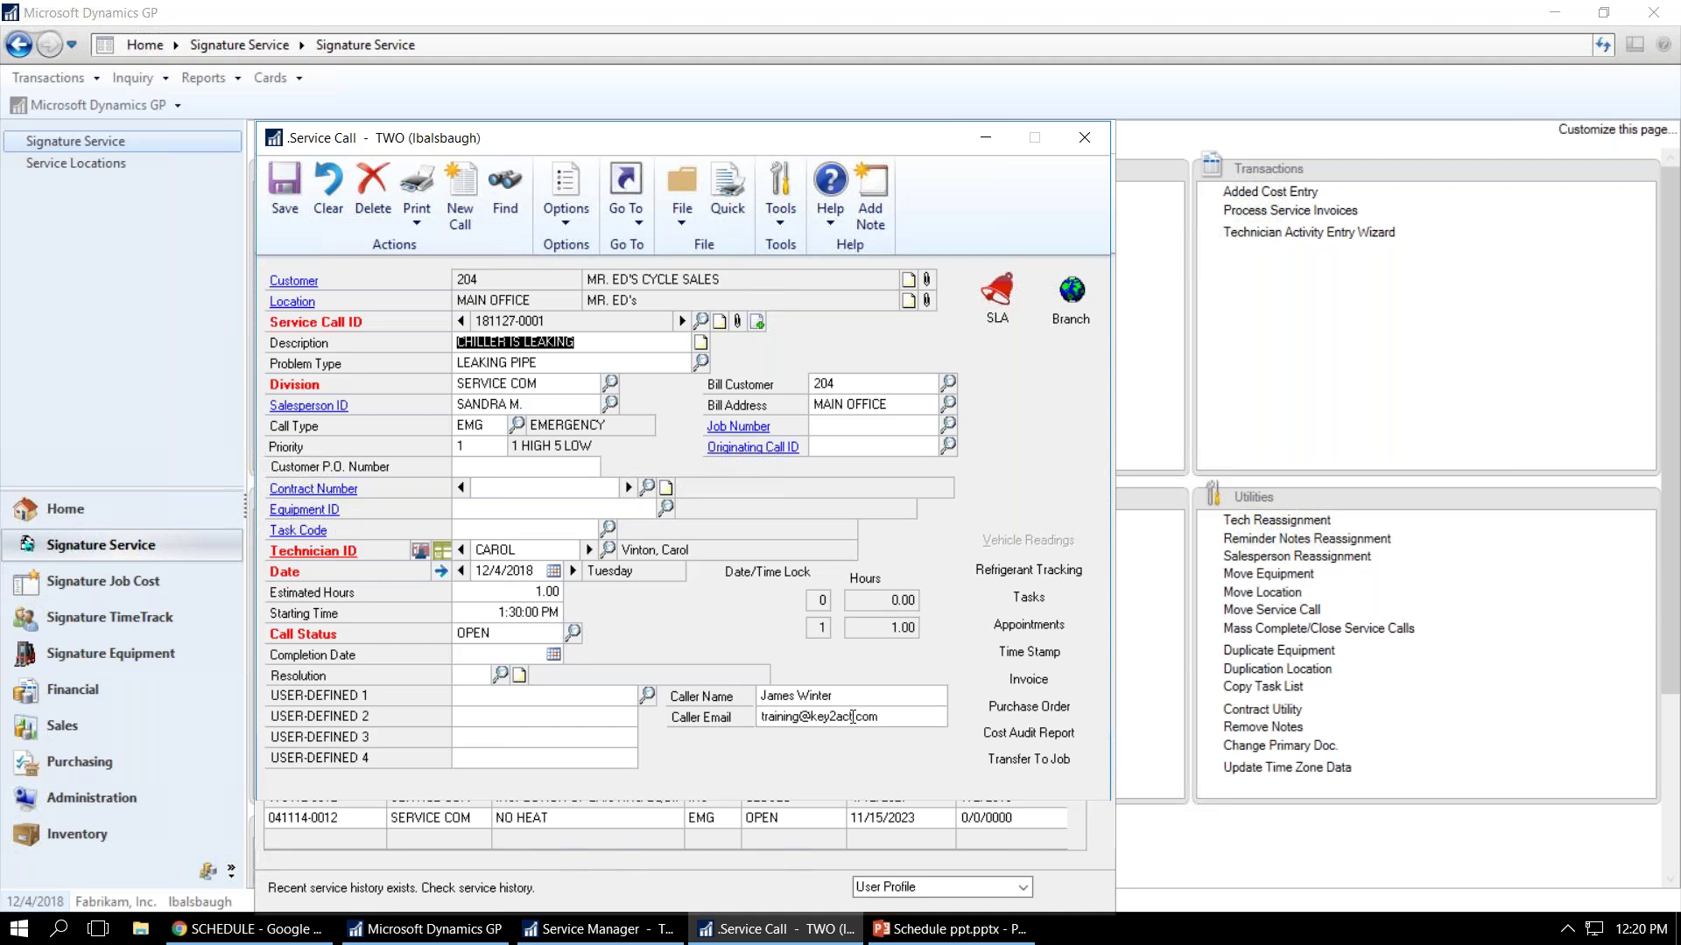
# - Leave the remote session, check Outlook's open windows again, minimize the local windows, and return to the remote session
pyautogui.moveTo(932, 9)
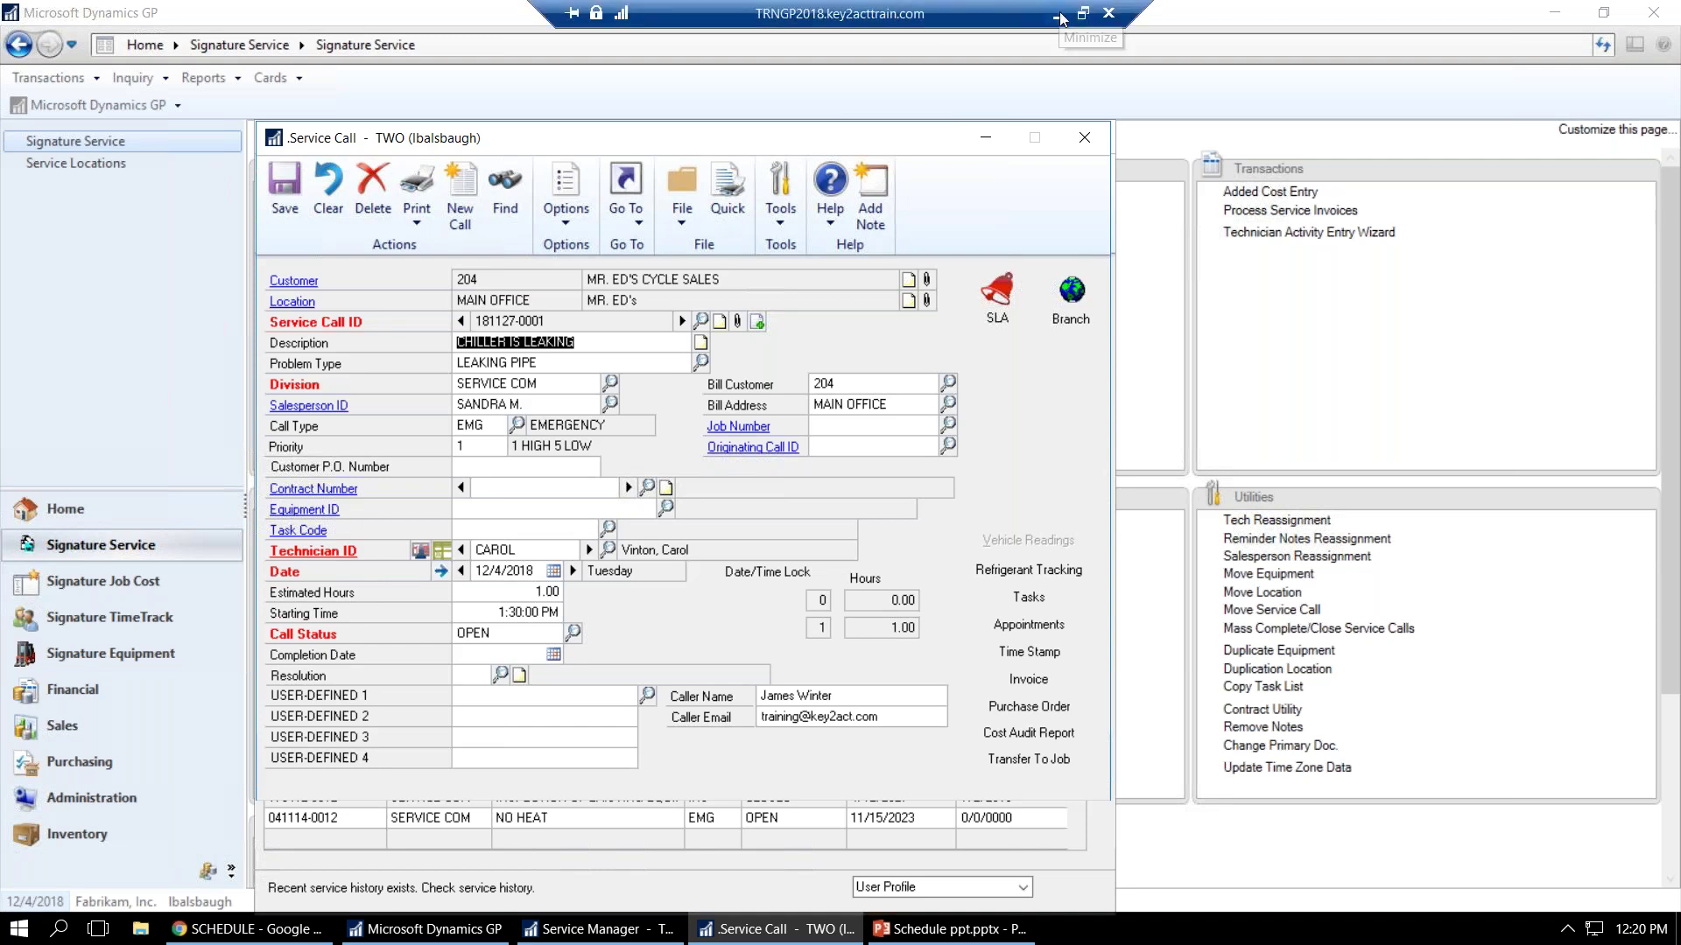
pyautogui.click(1059, 15)
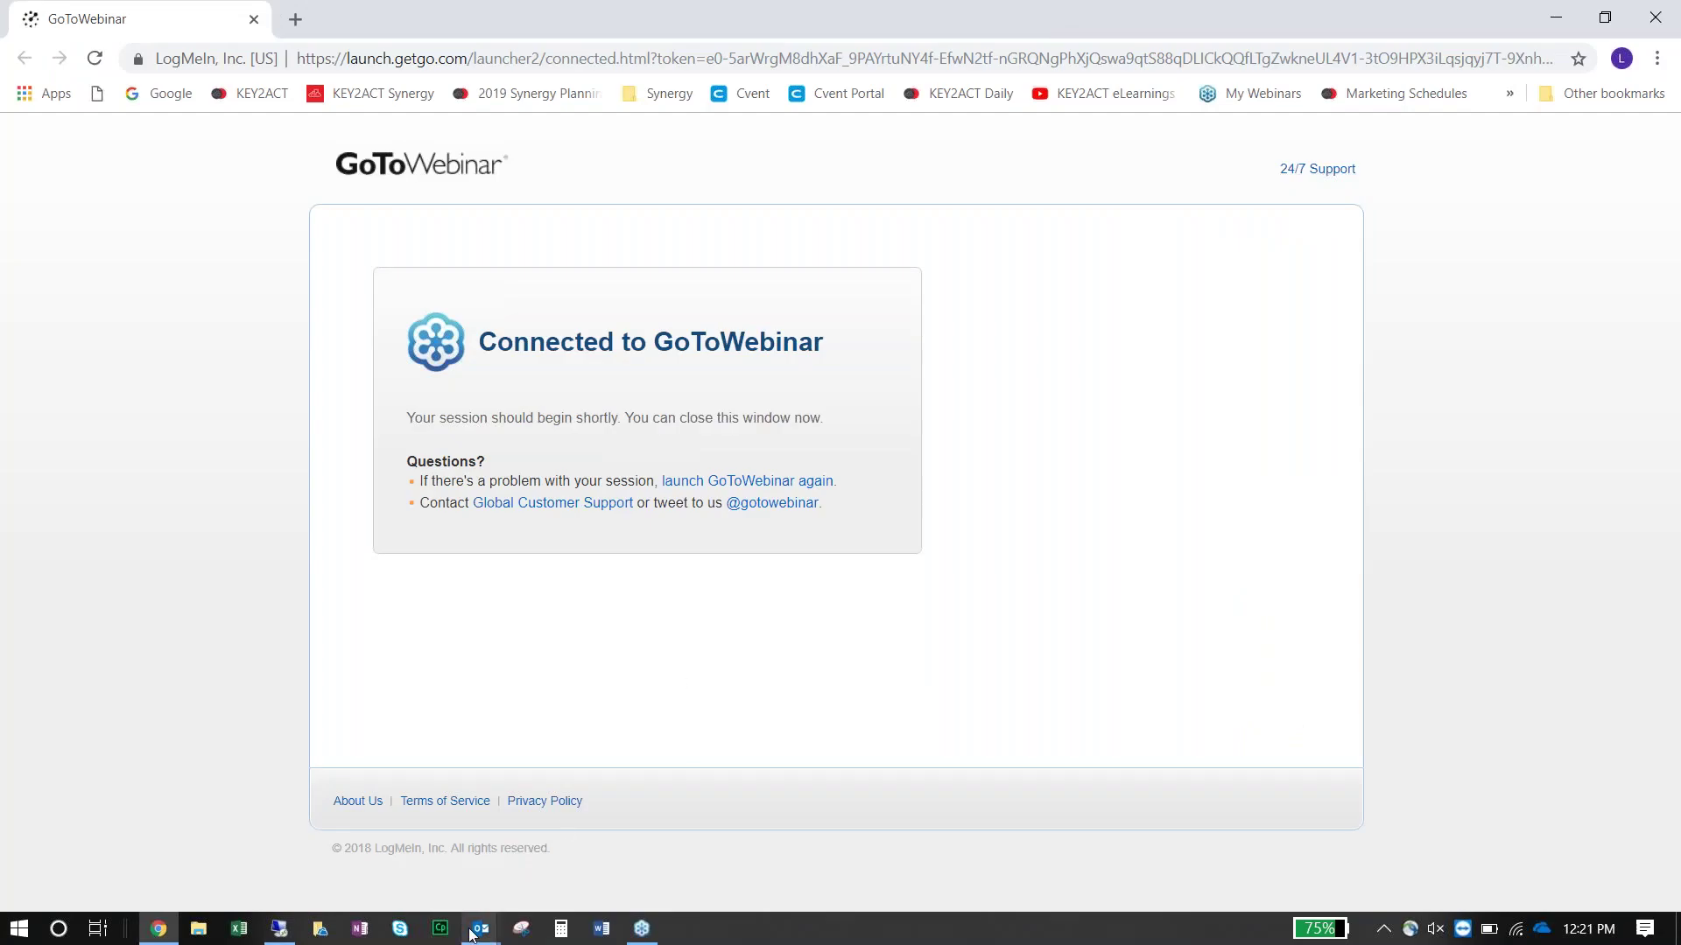
pyautogui.moveTo(477, 931)
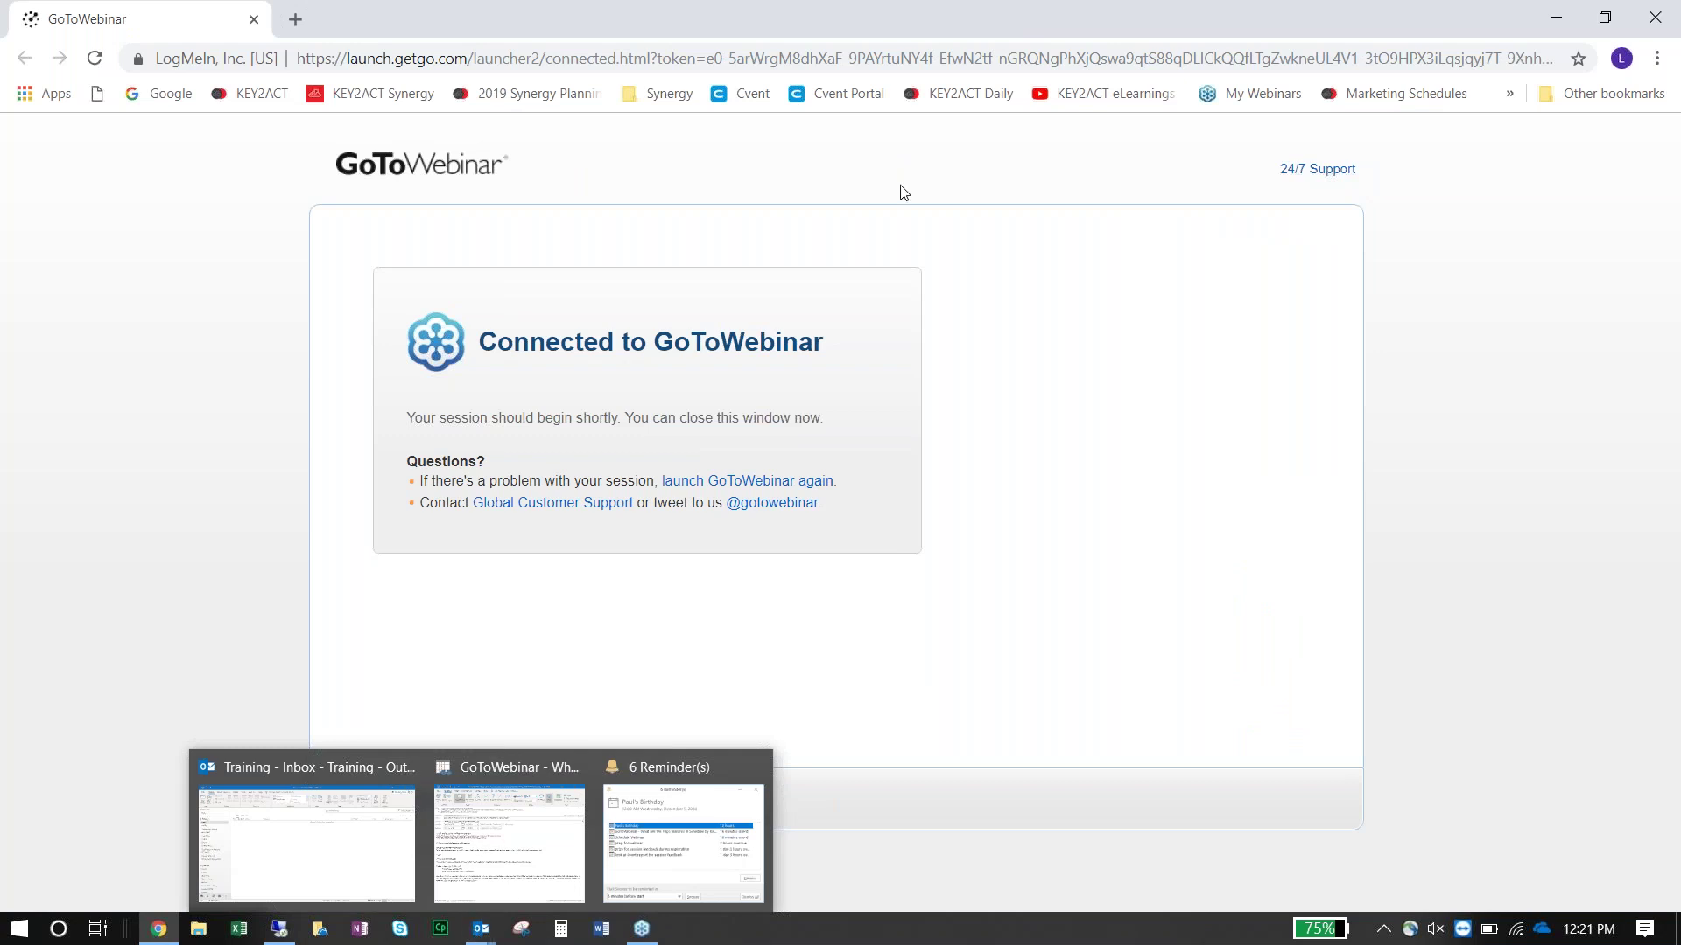
pyautogui.click(1563, 15)
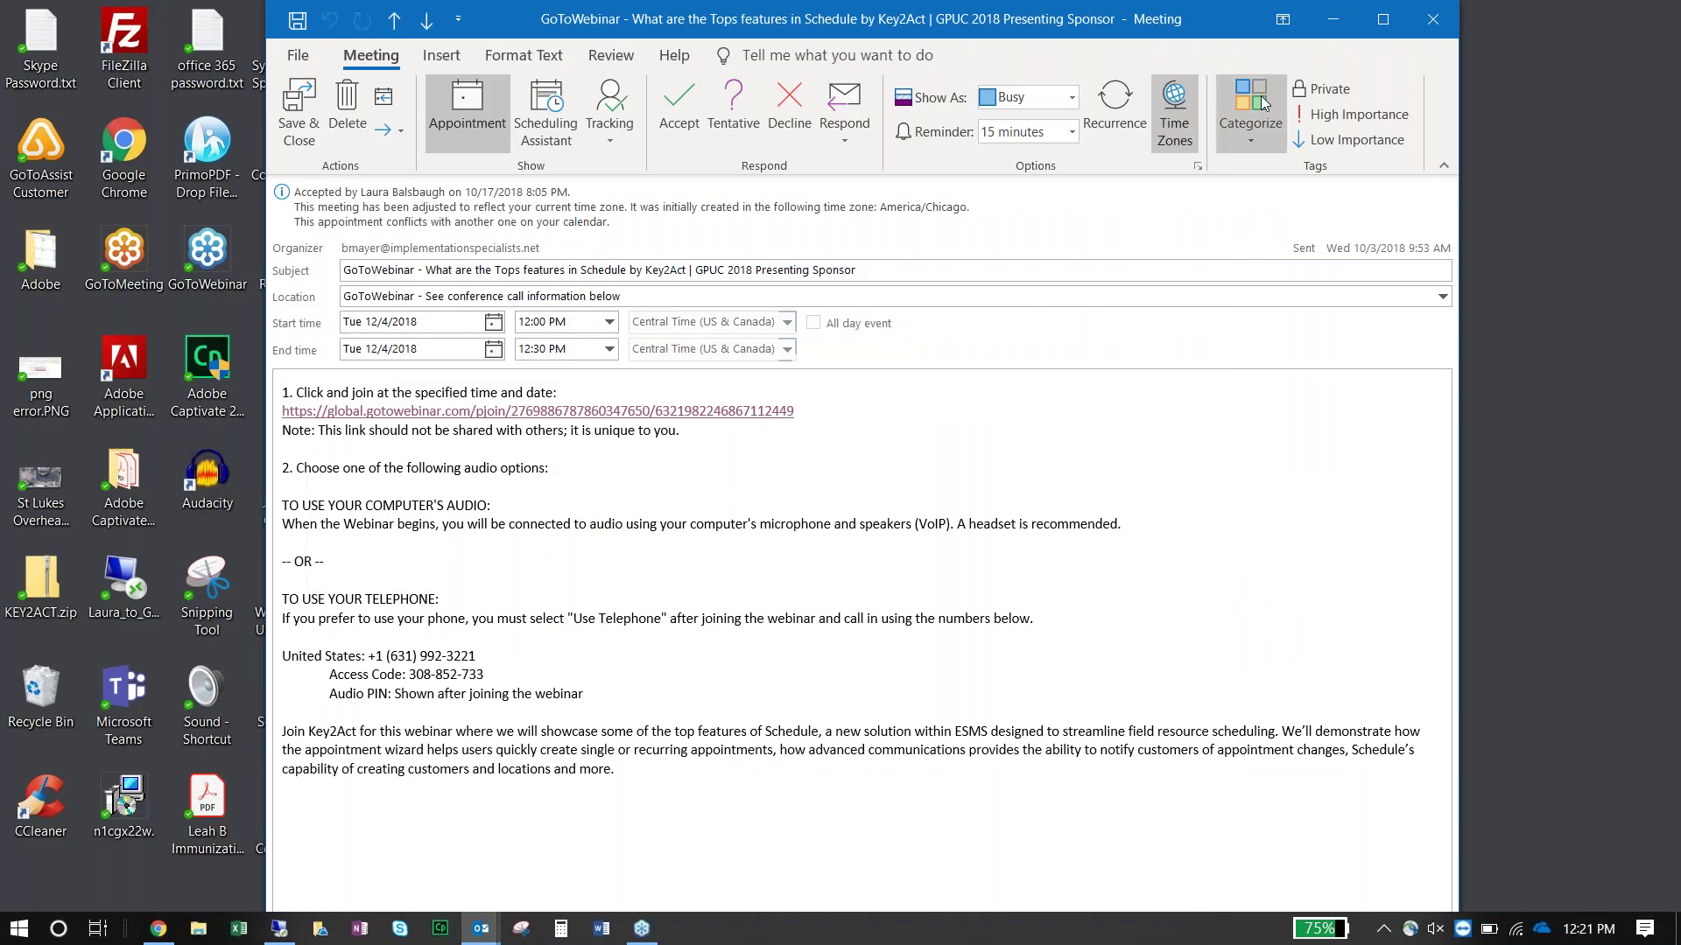
pyautogui.click(1562, 15)
pyautogui.click(280, 929)
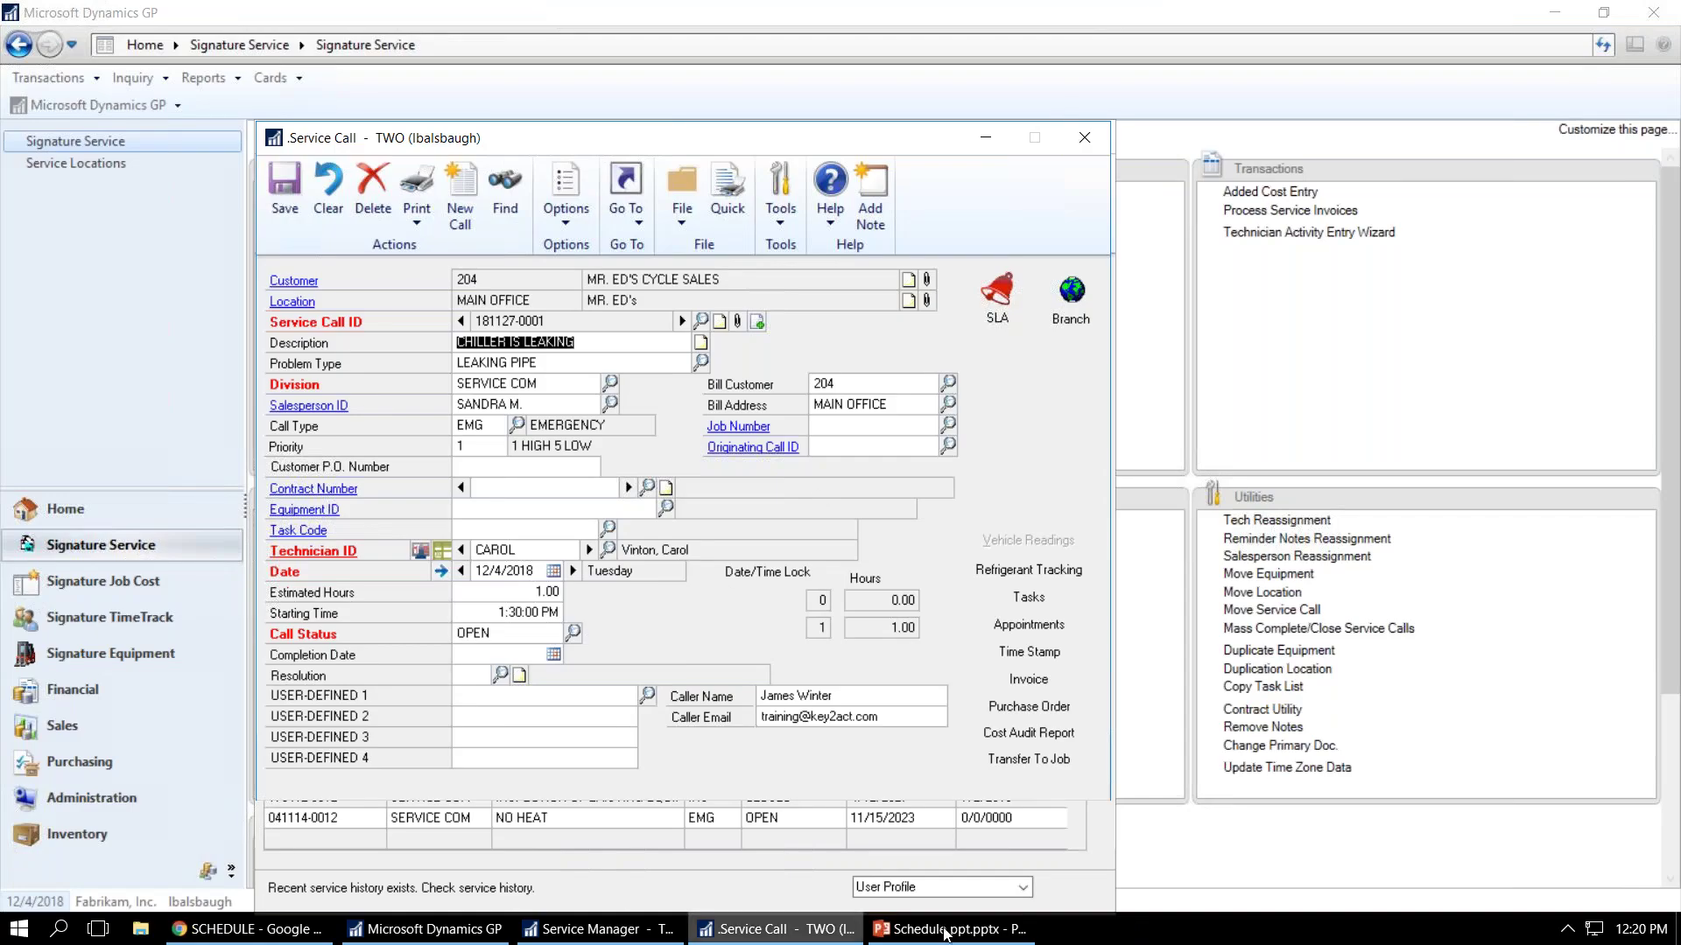
# - Switch to the Customer Hub in Chrome, search for "new berlin", and select the ST LUKES MEDICAL NEW BERLIN location
pyautogui.click(239, 929)
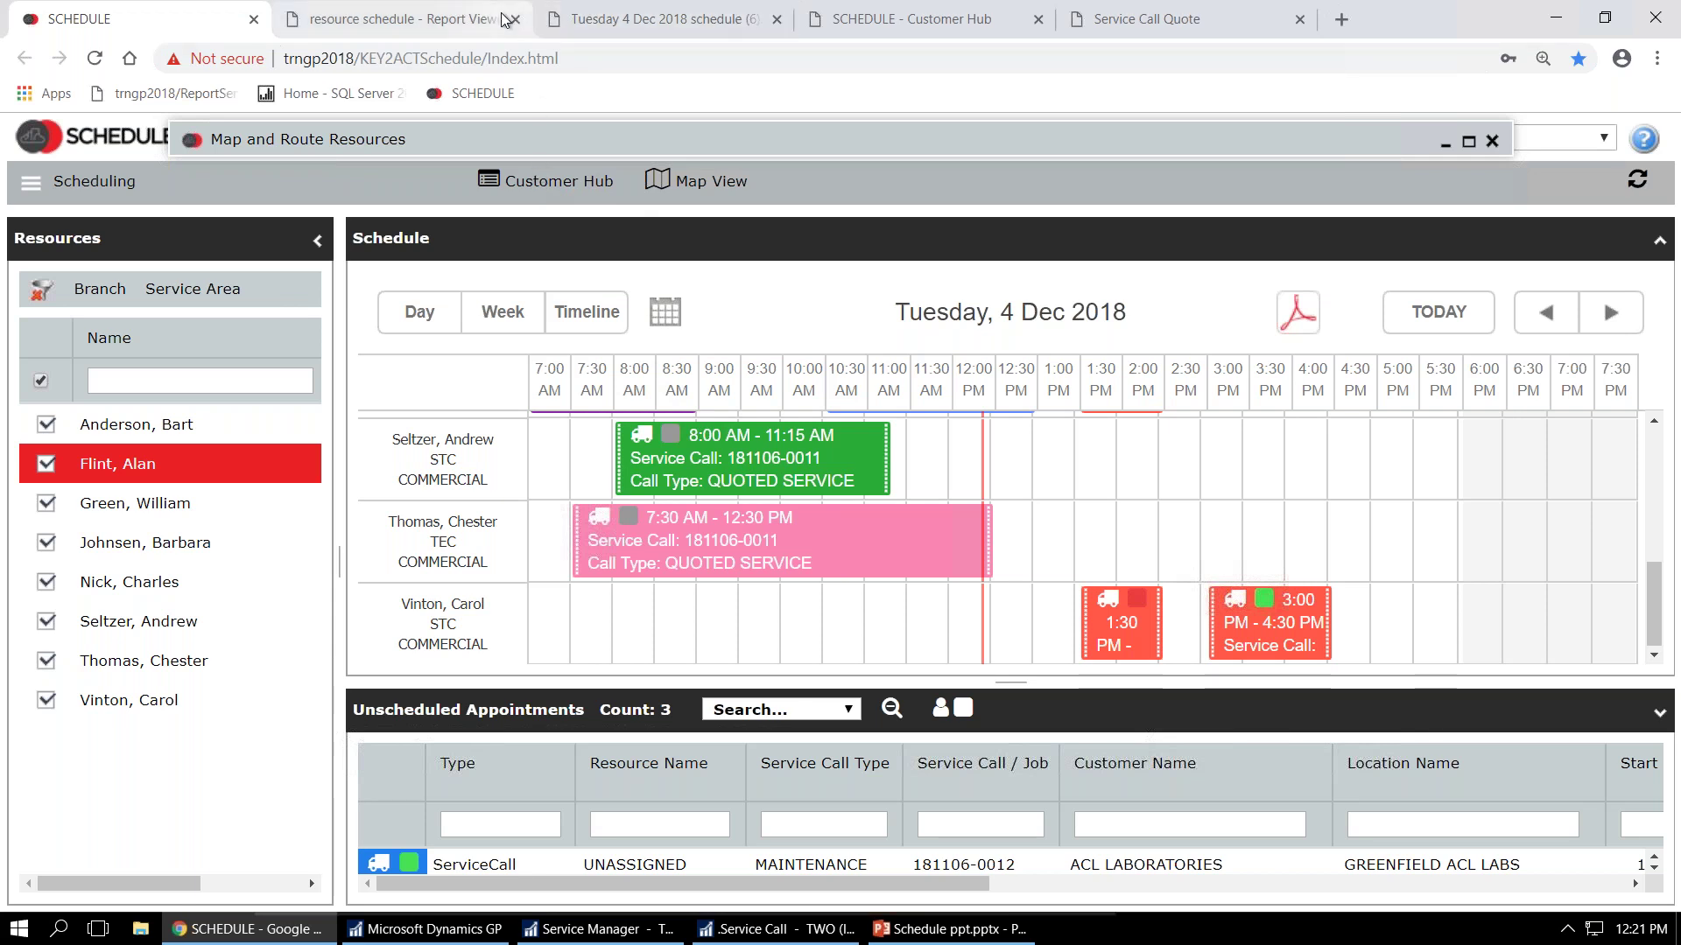
pyautogui.click(844, 25)
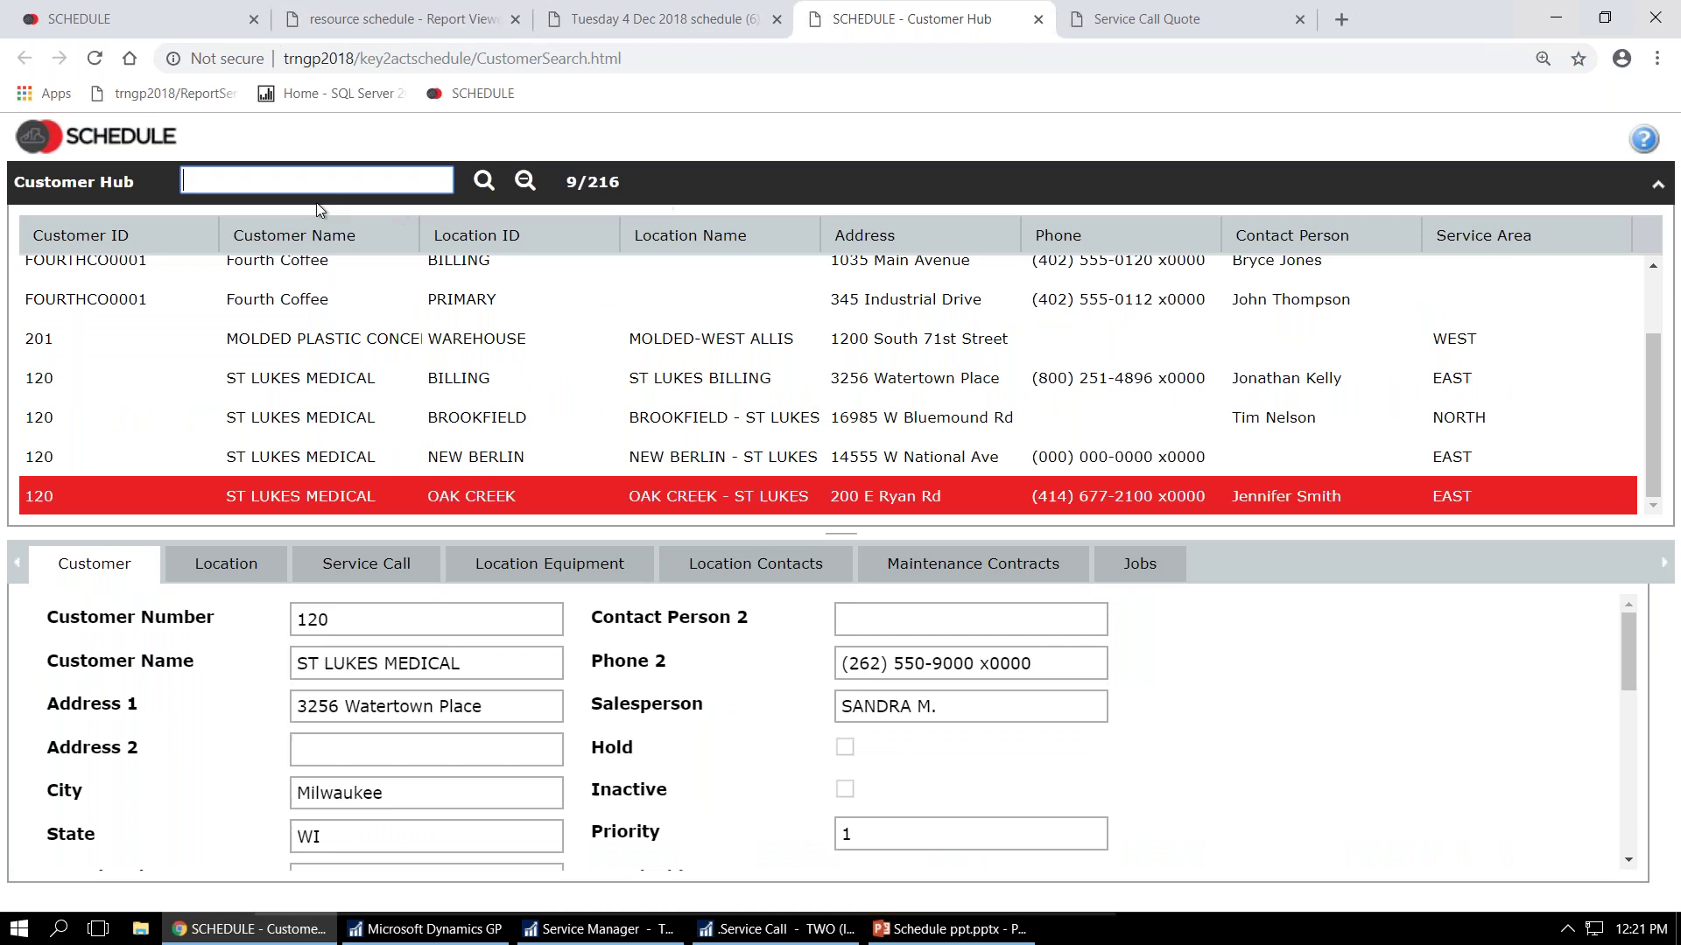
pyautogui.write('new berlin')
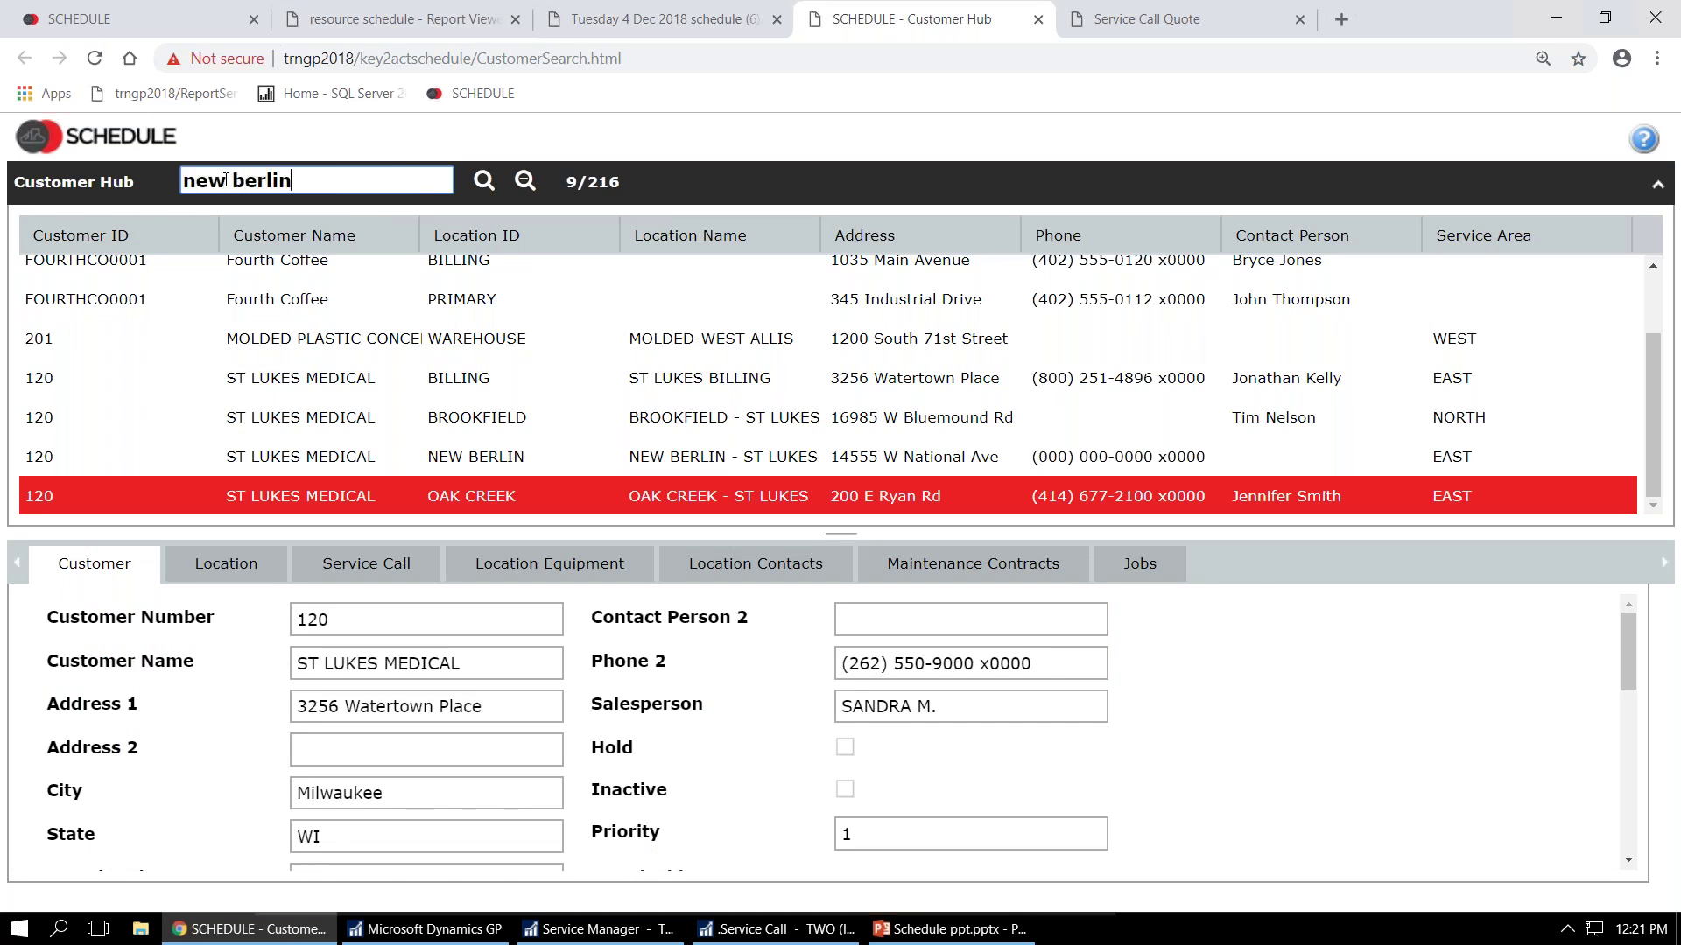
pyautogui.press('Return')
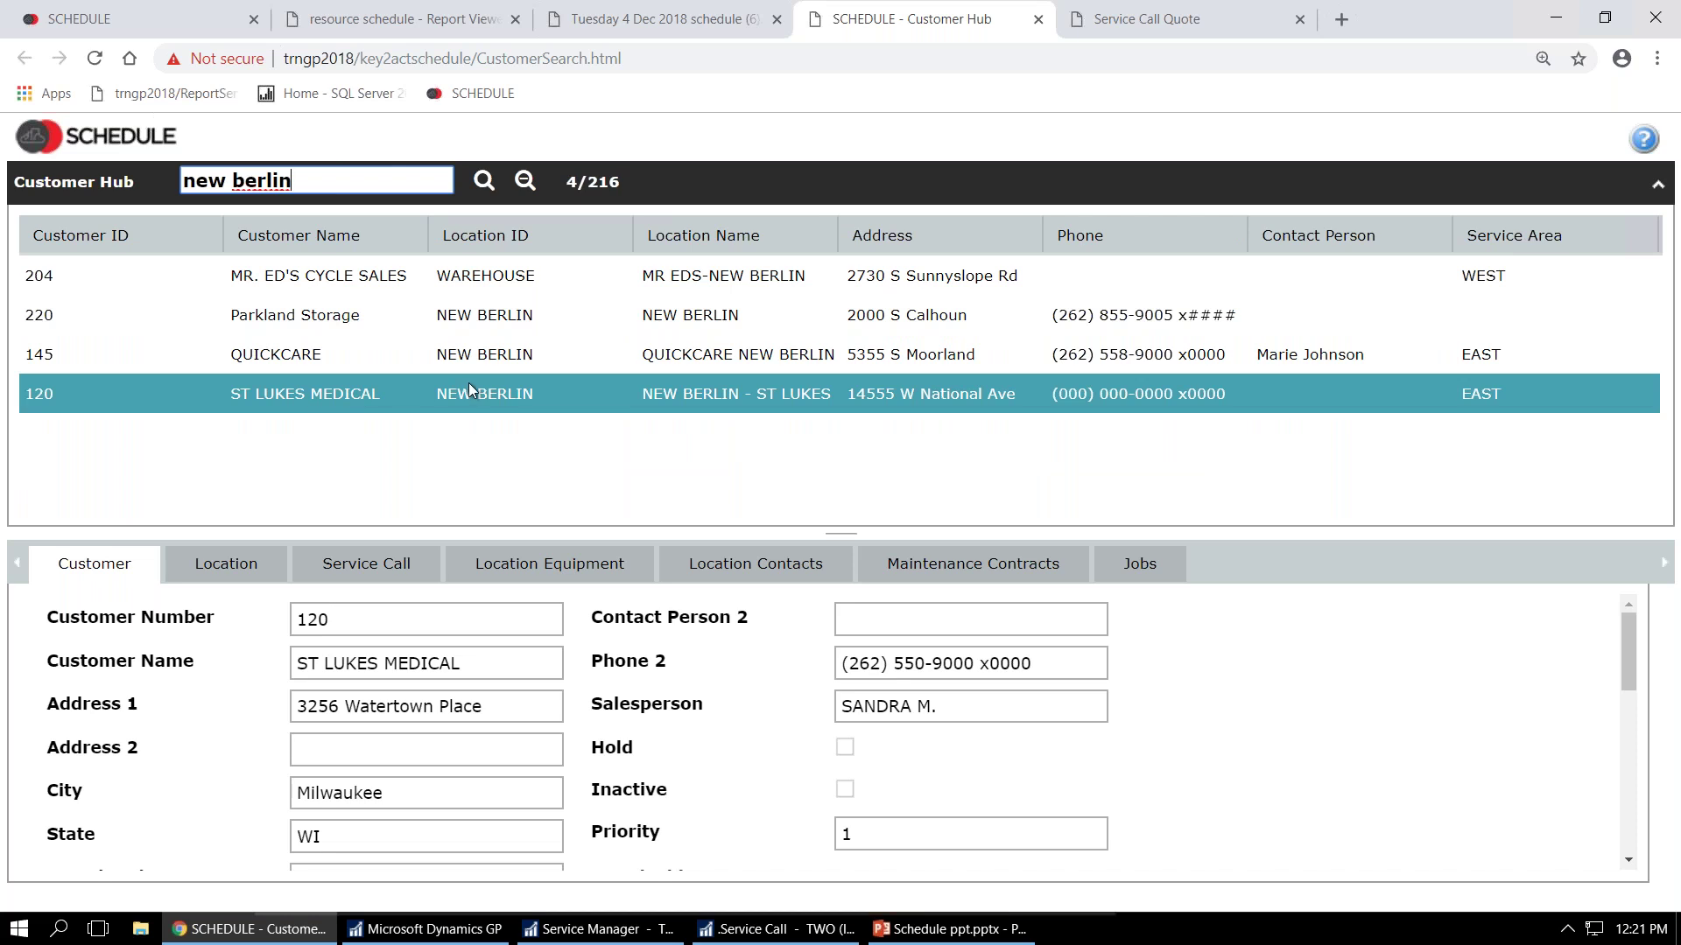
pyautogui.click(376, 397)
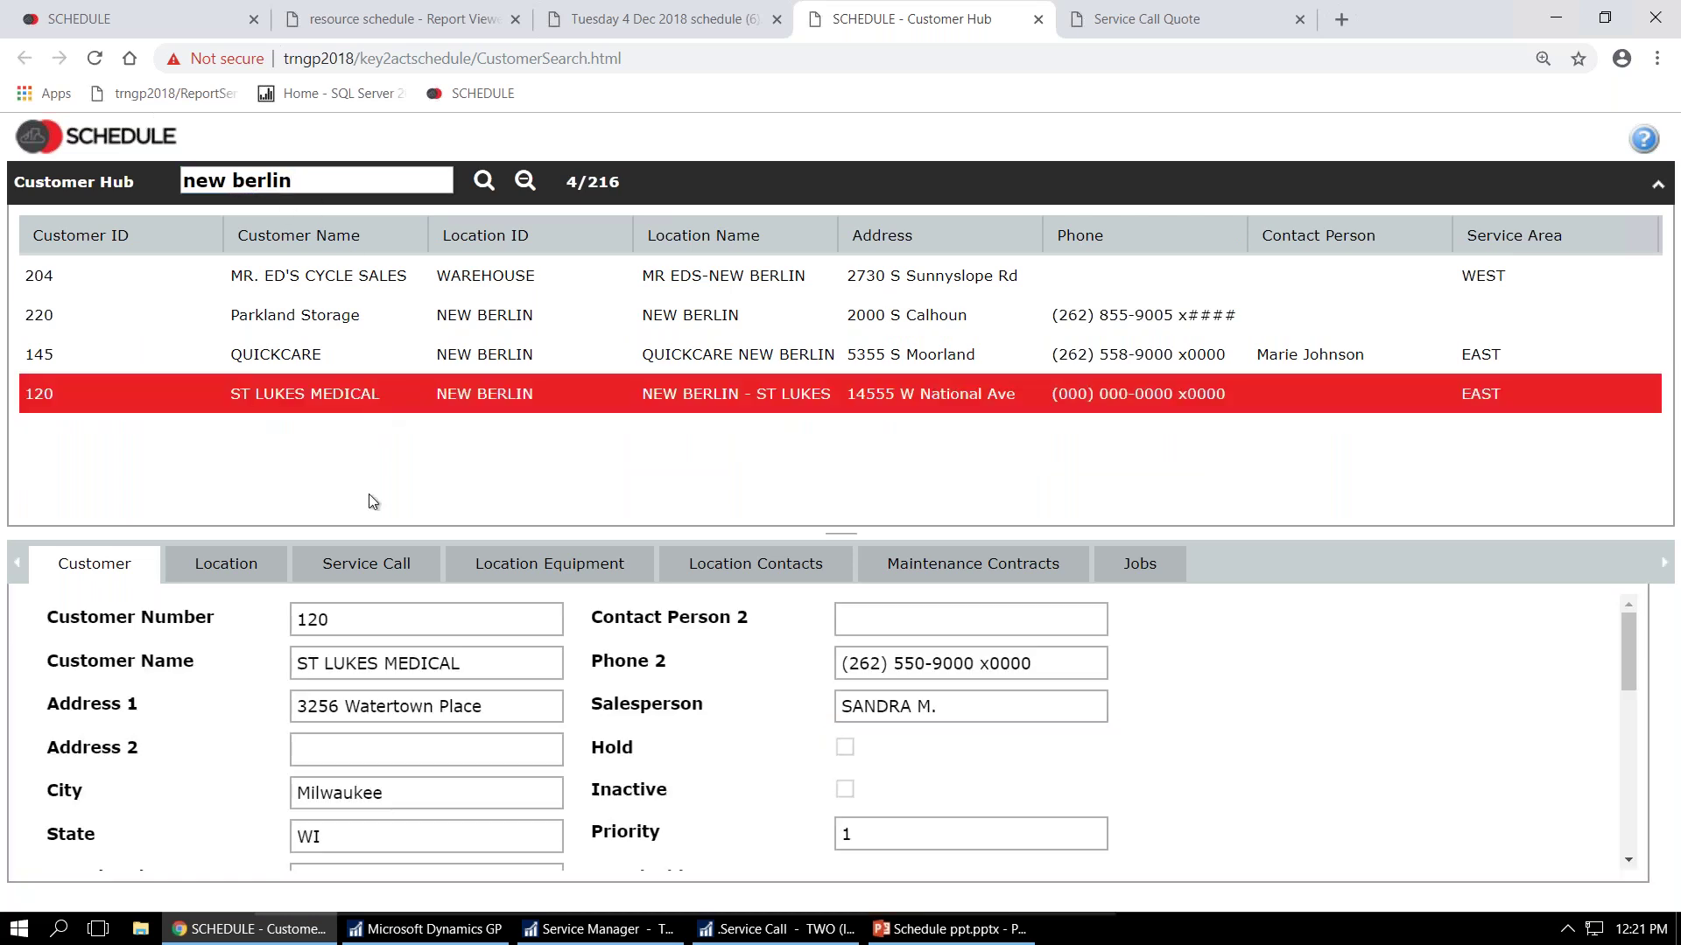
# - Review the New Berlin location, service calls, equipment, contacts, maintenance contracts, jobs and customer details, and check the commands available for creating records
pyautogui.click(209, 568)
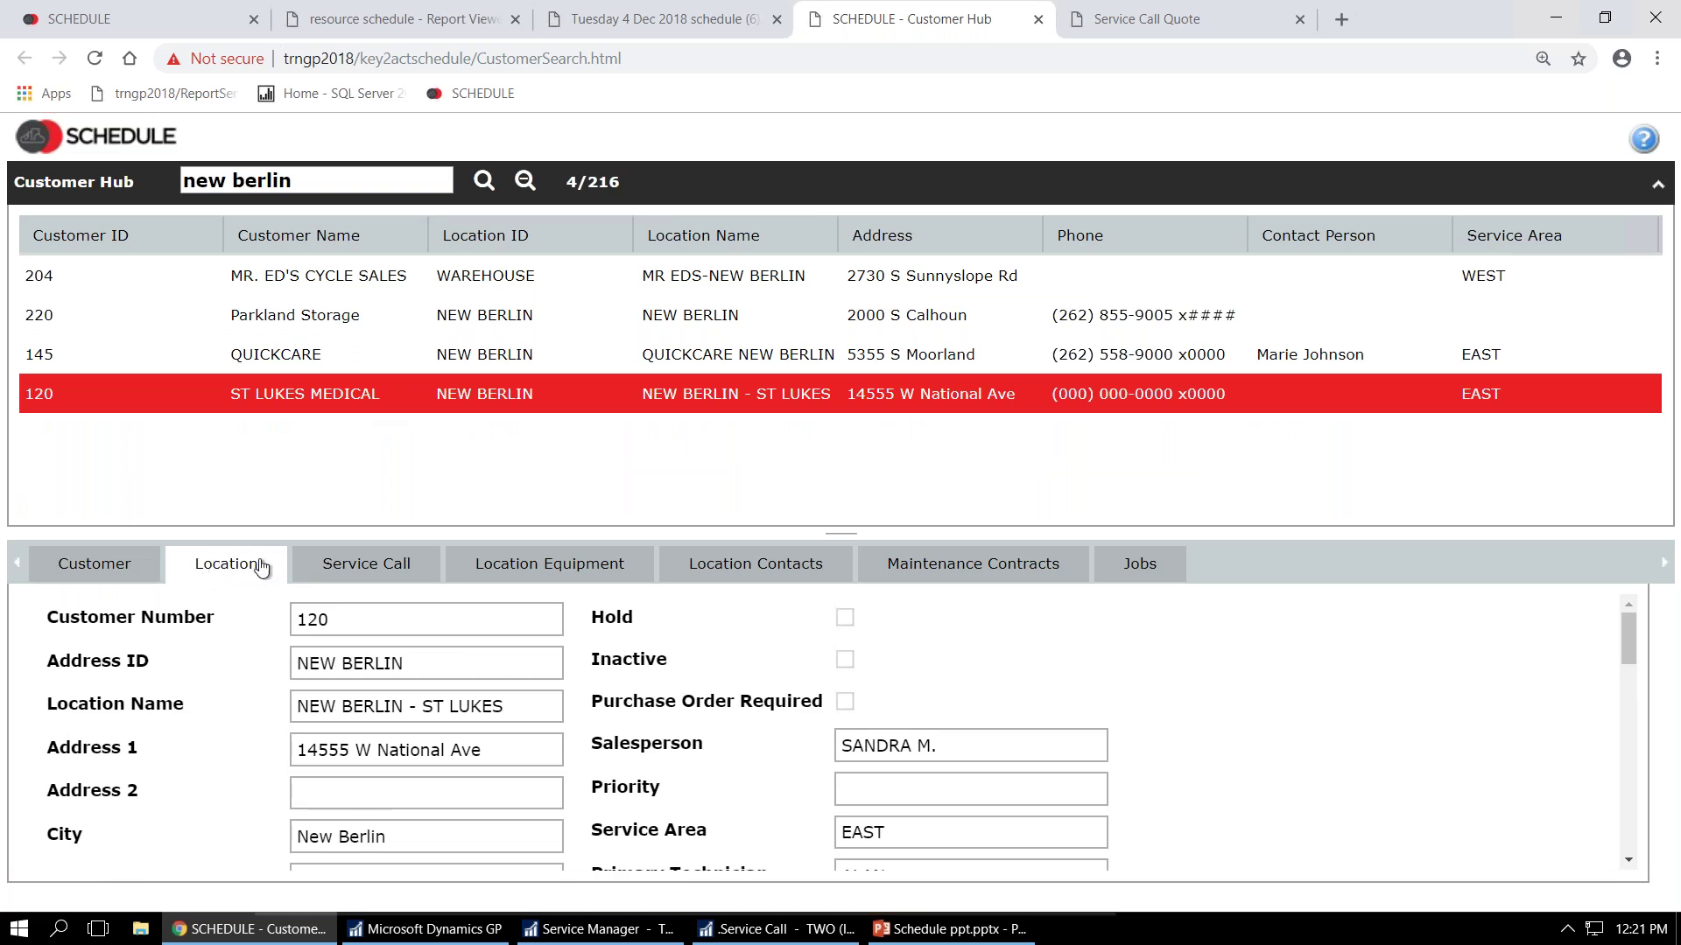
pyautogui.click(366, 566)
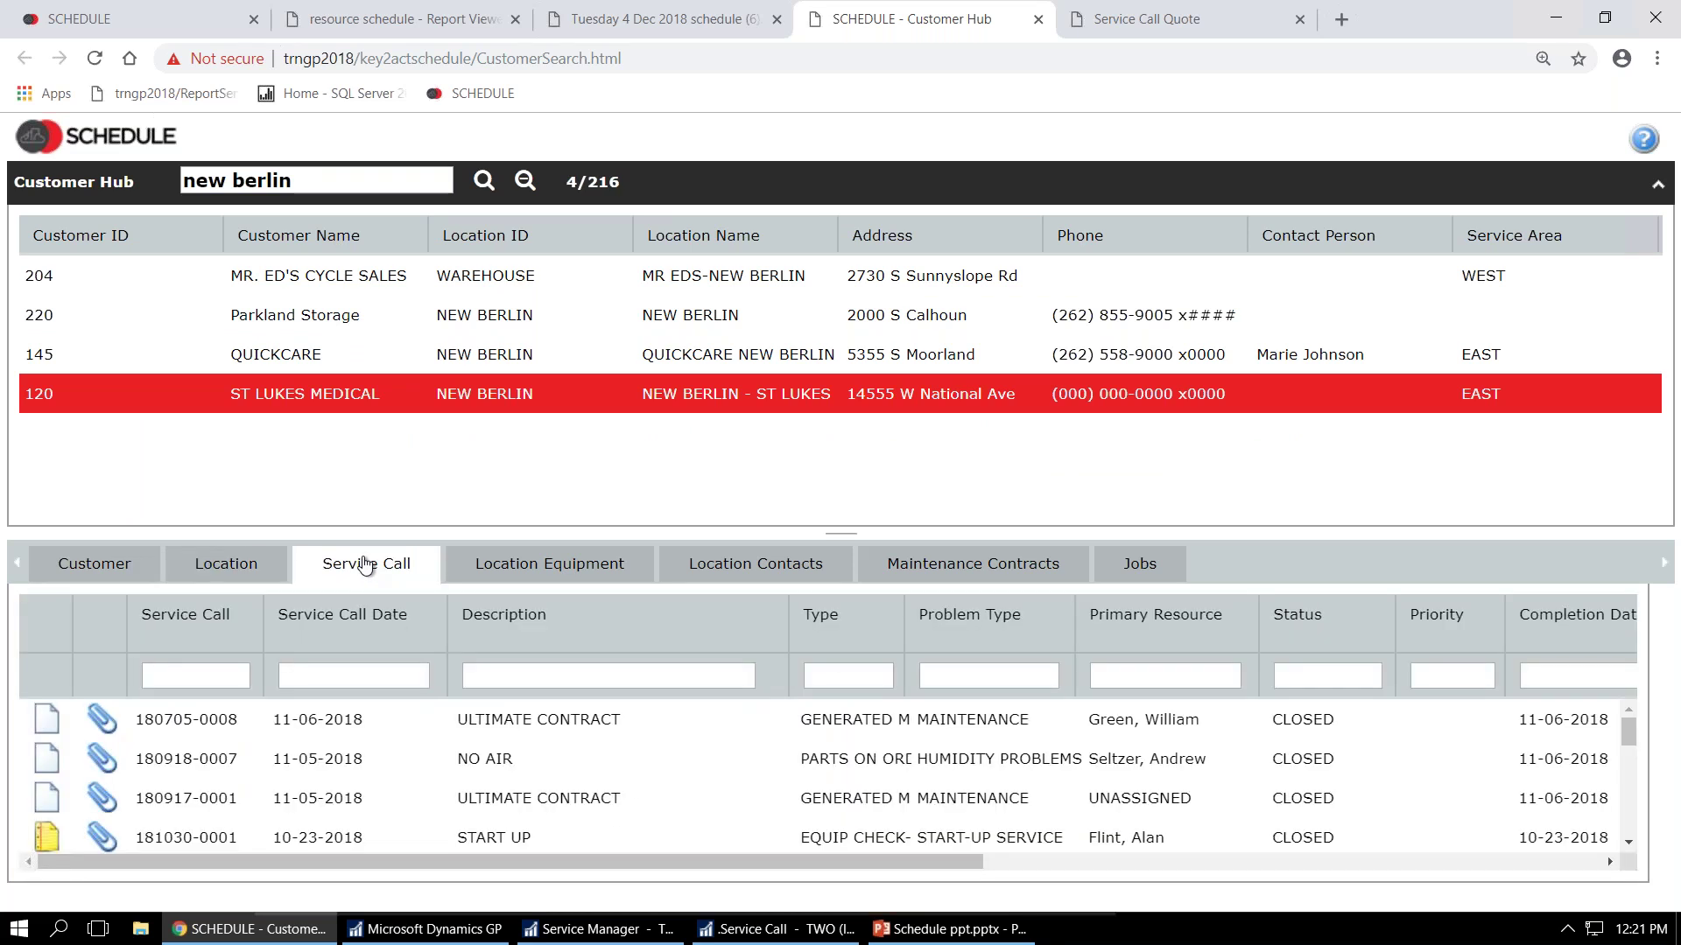
pyautogui.click(554, 565)
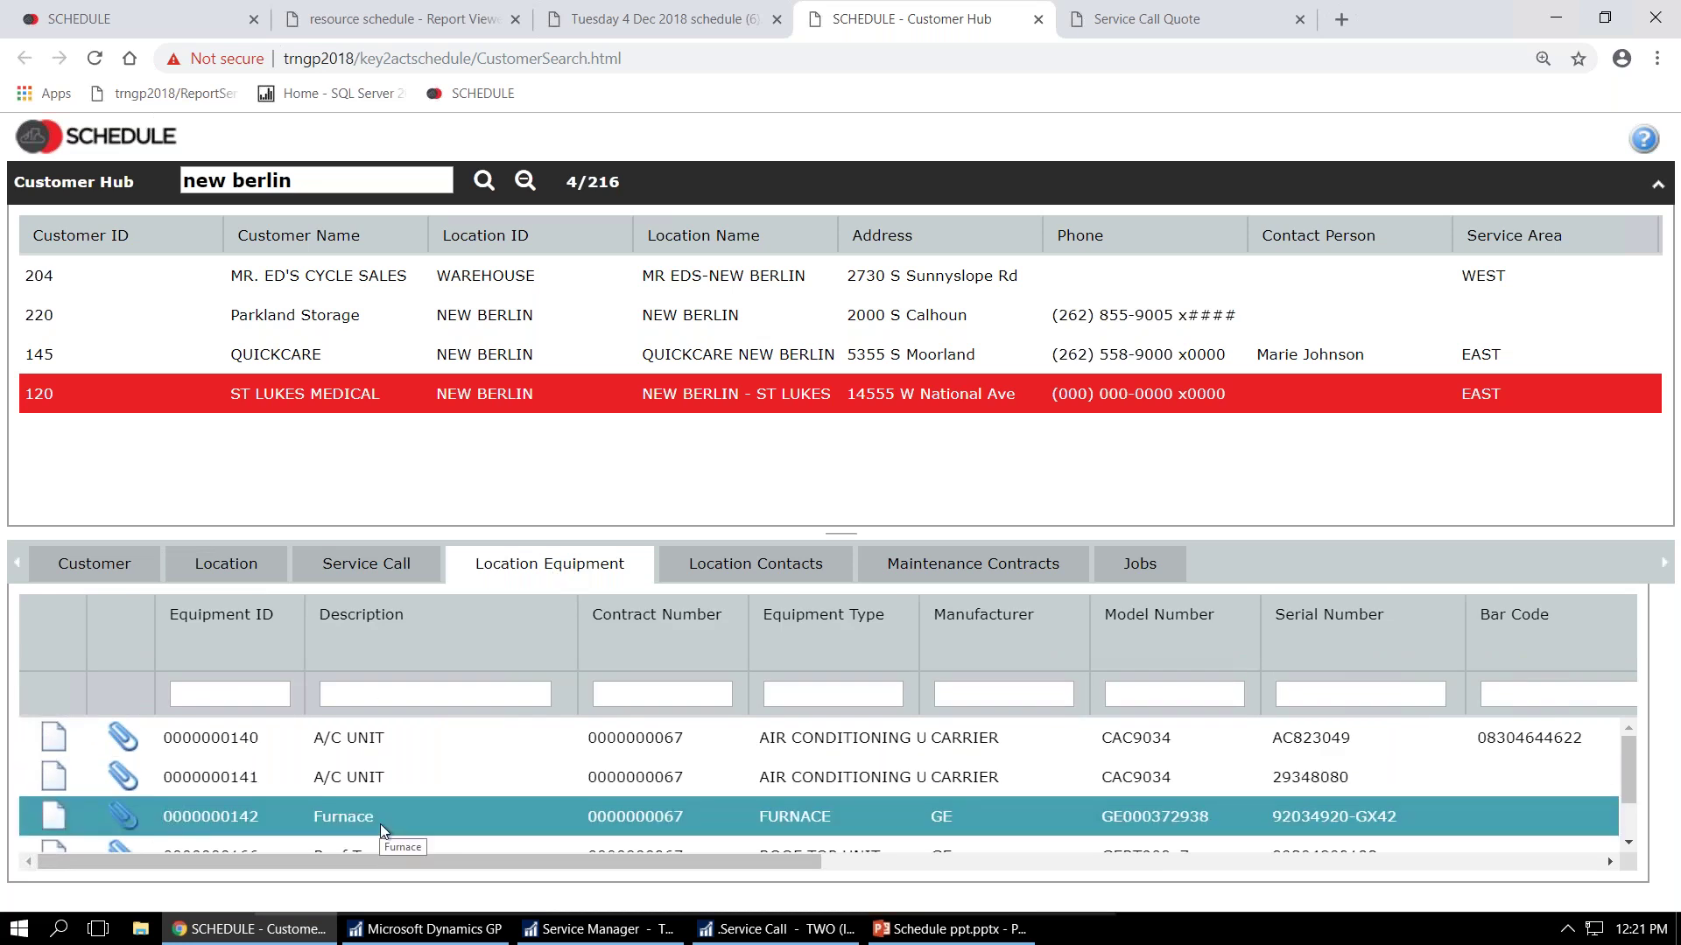
pyautogui.click(741, 569)
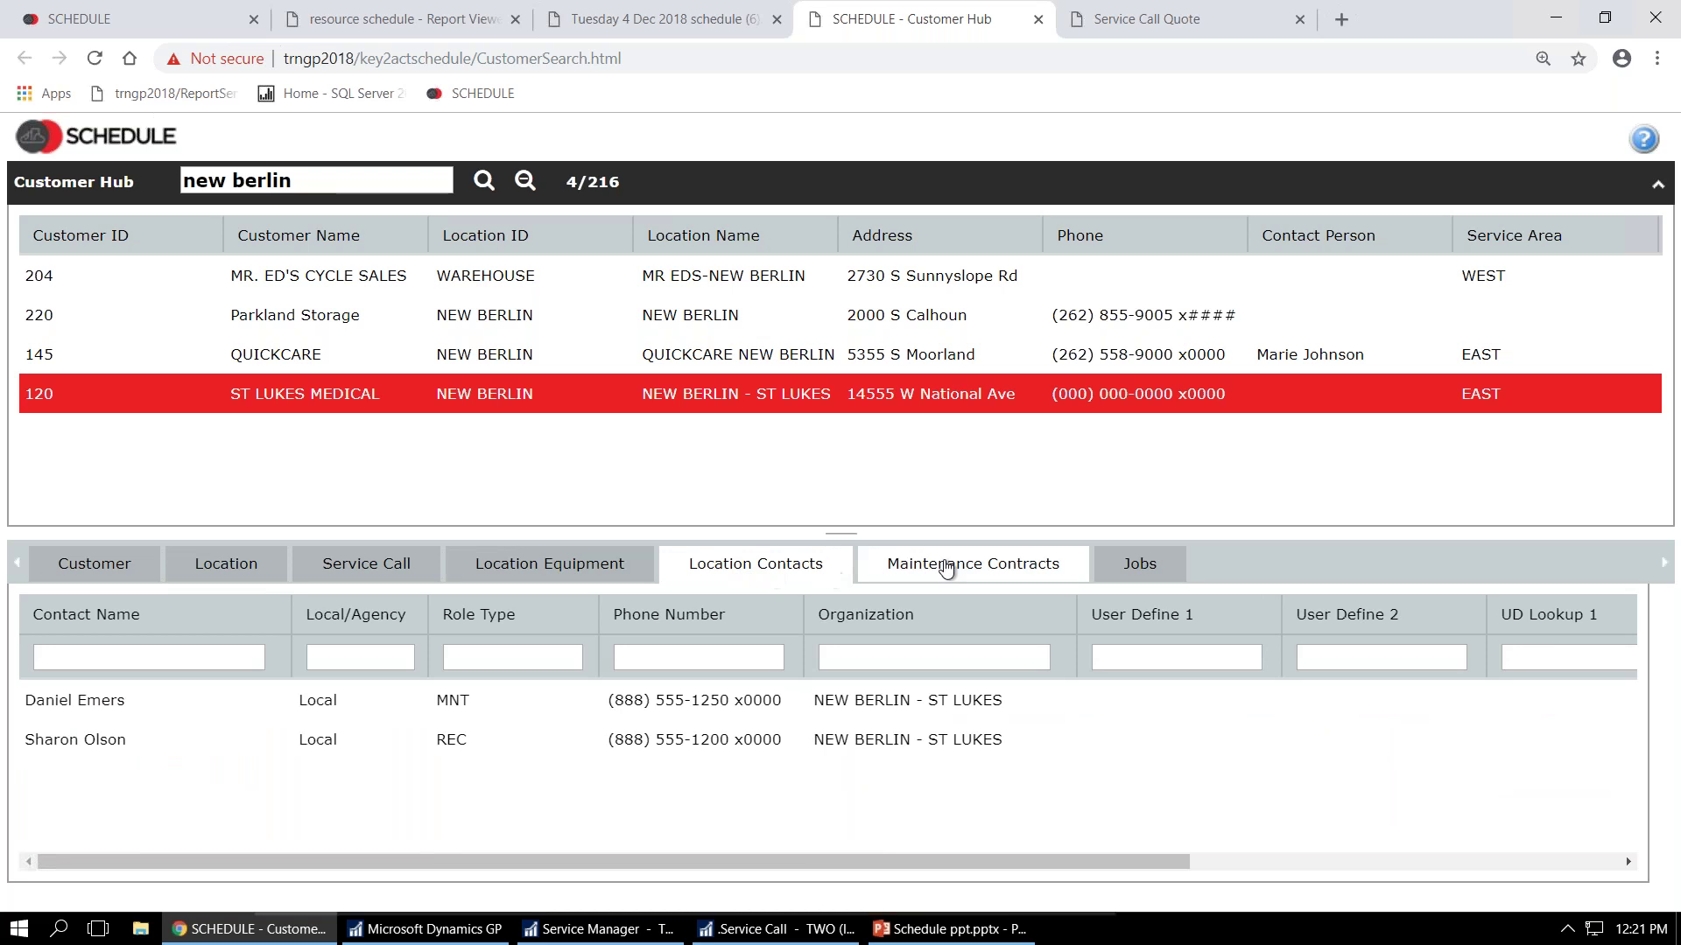
pyautogui.click(946, 570)
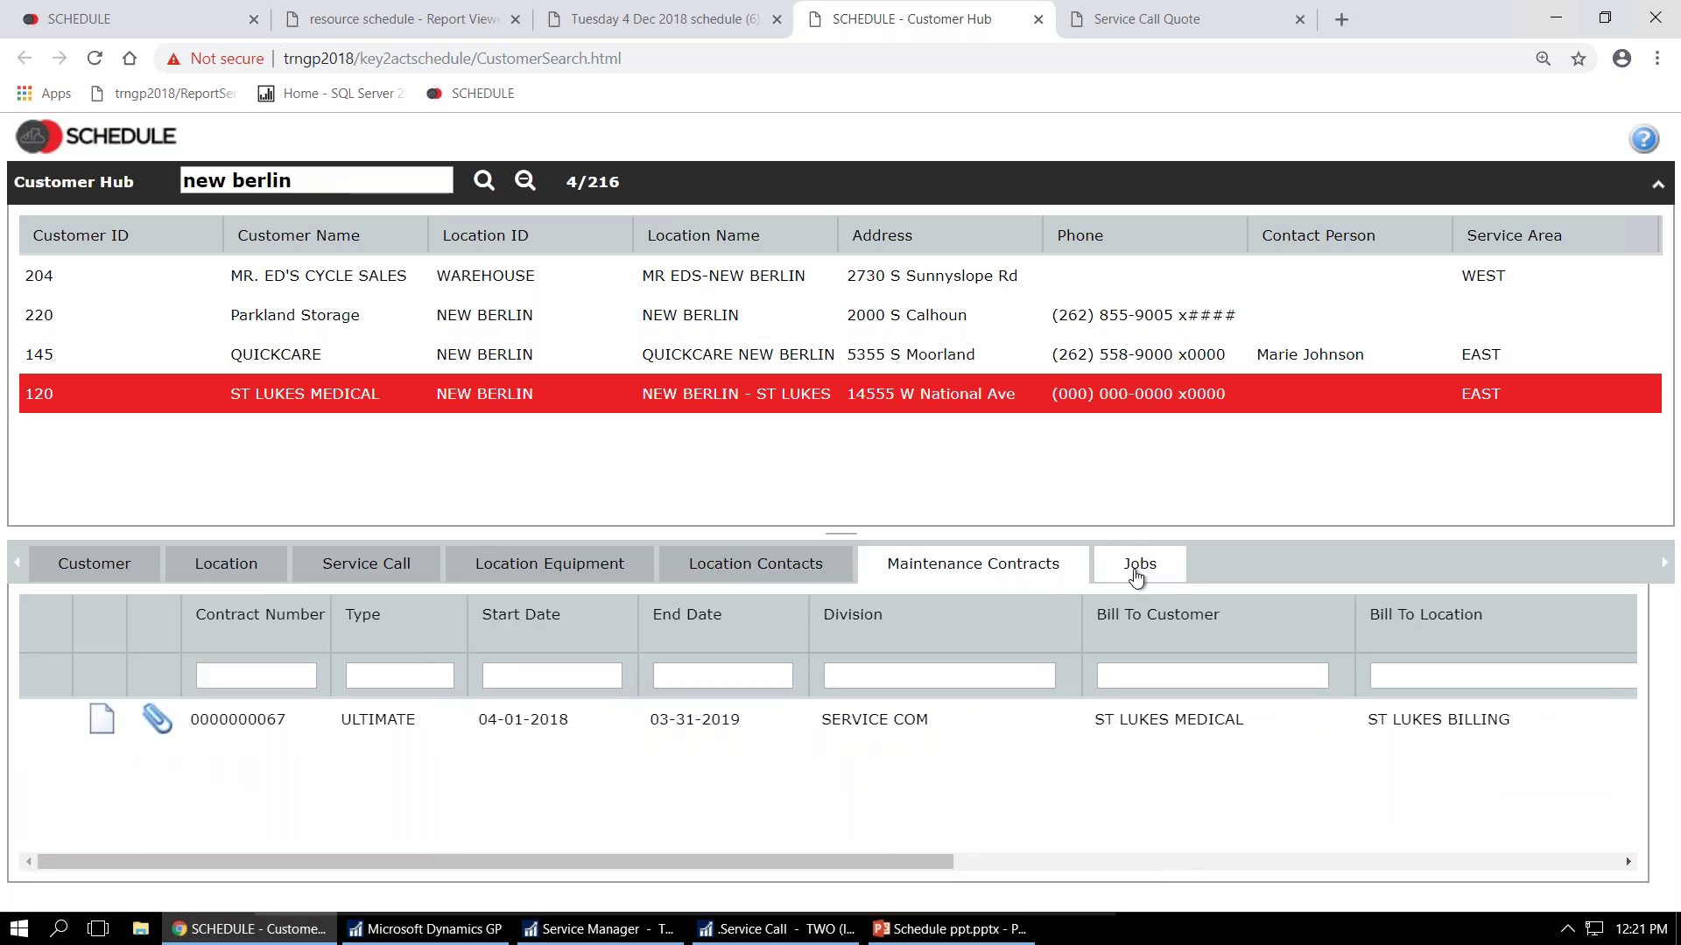
pyautogui.click(1136, 573)
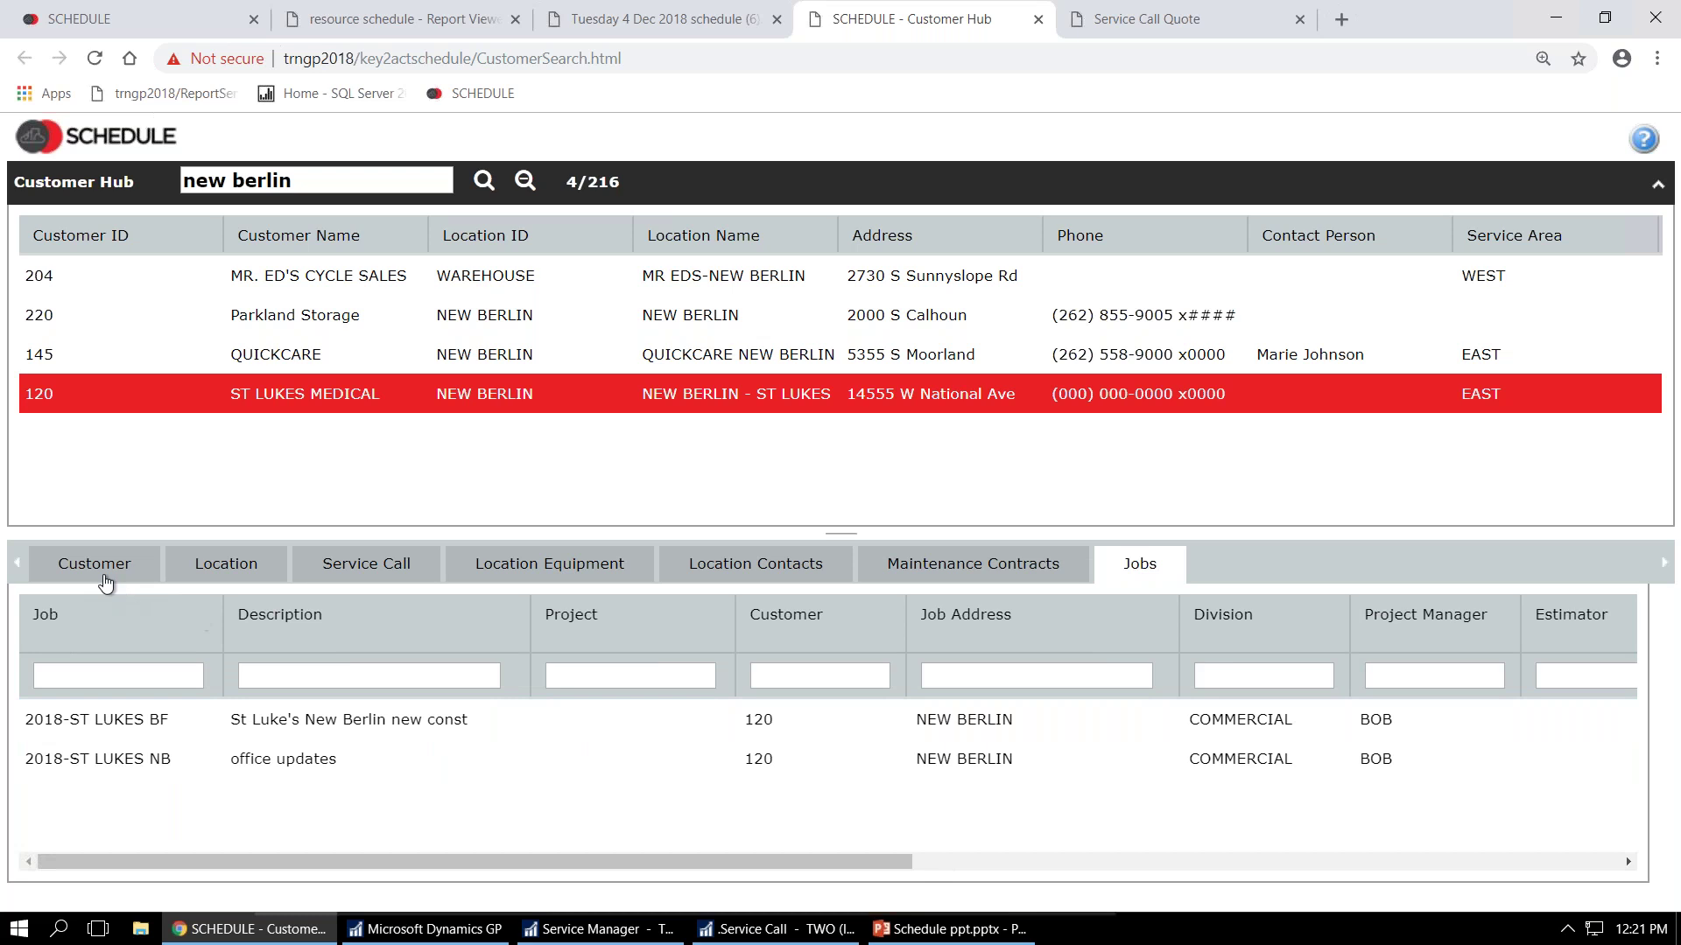
pyautogui.click(97, 567)
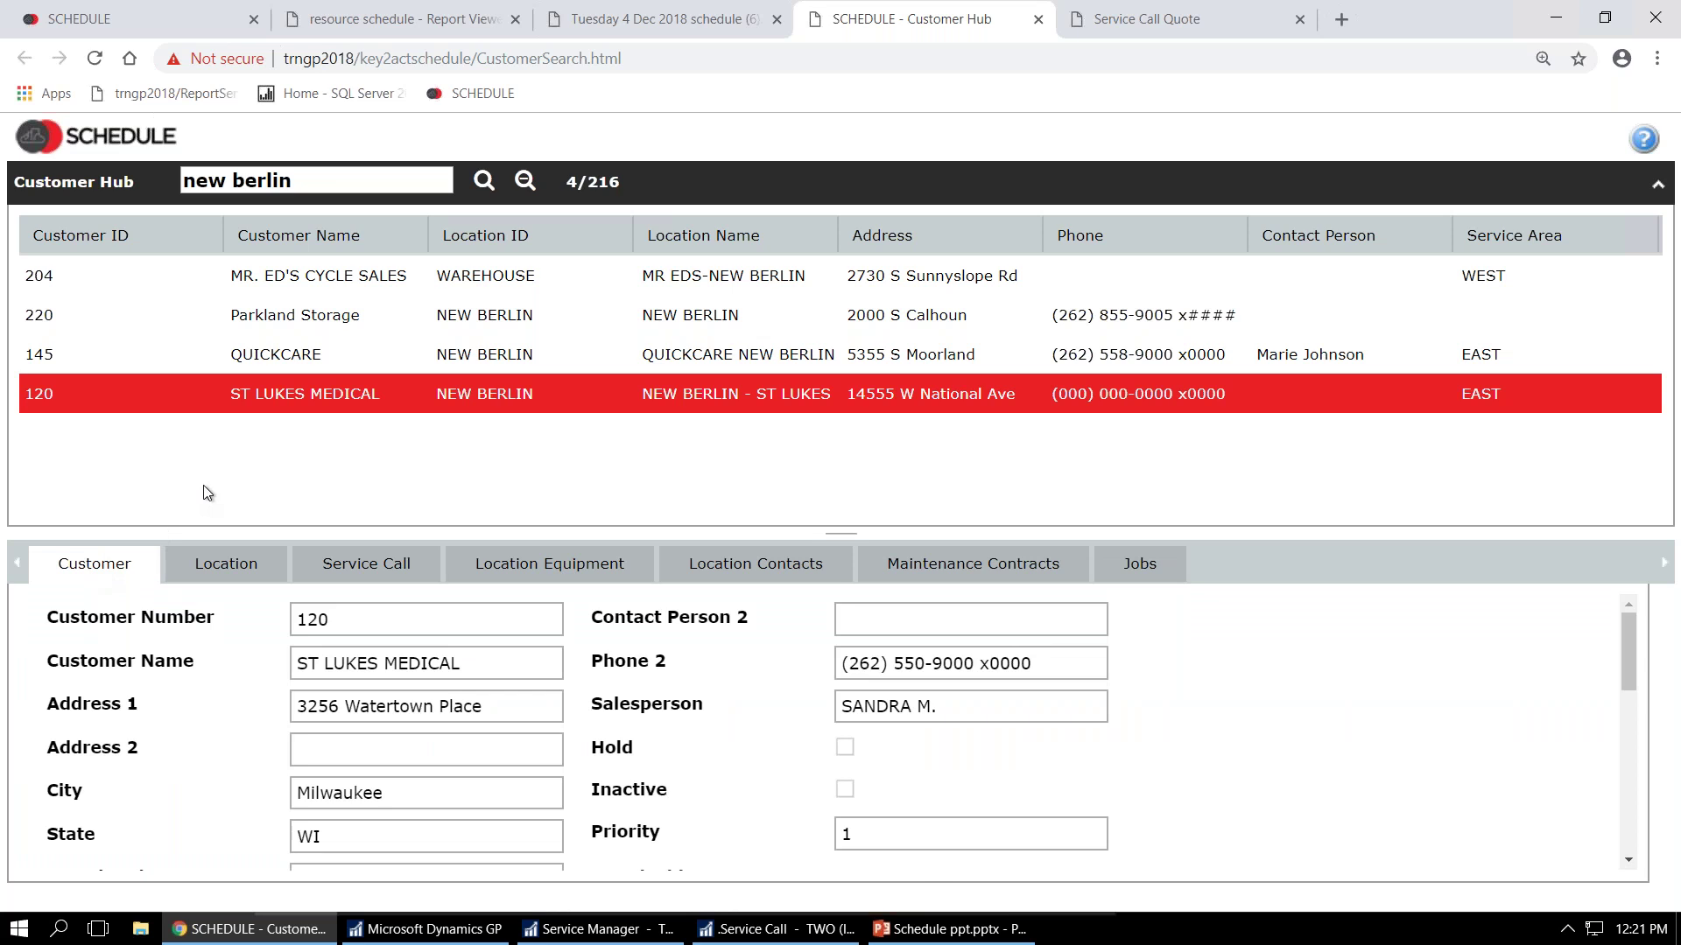
pyautogui.rightClick(261, 388)
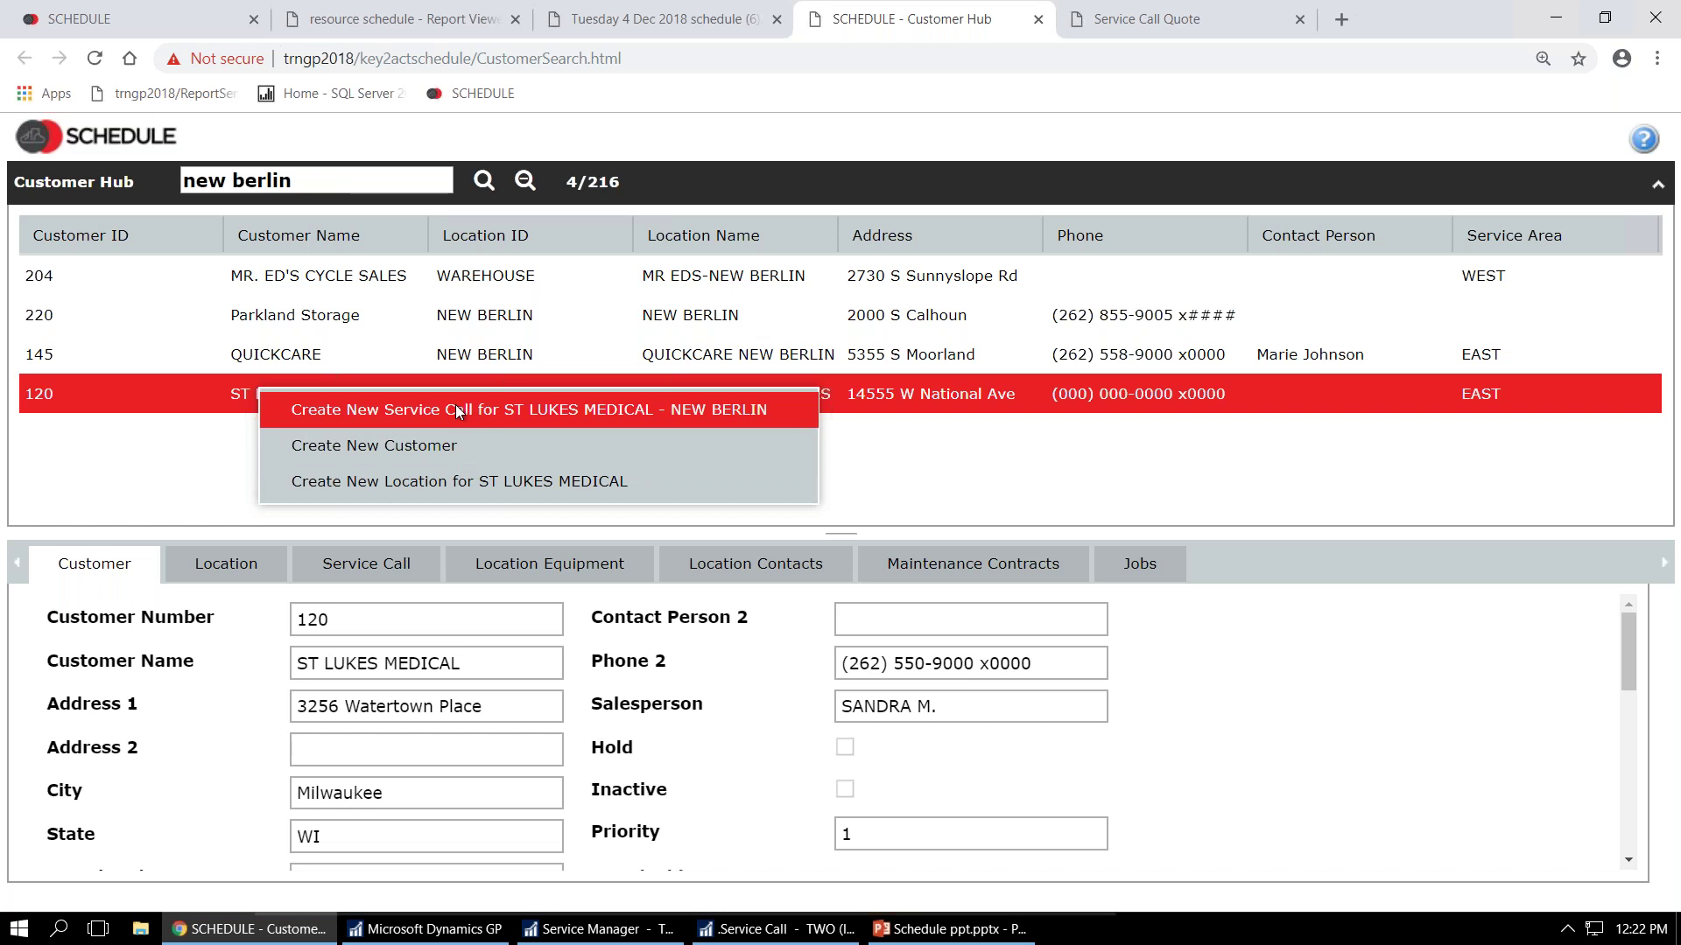
pyautogui.click(1022, 470)
# - Search the Customer Hub for "olsen" and select the MAIN OFFICE location of OLSEN SAFETY EQUIPMENT SUPPLY
pyautogui.moveTo(364, 182); pyautogui.dragTo(136, 196)
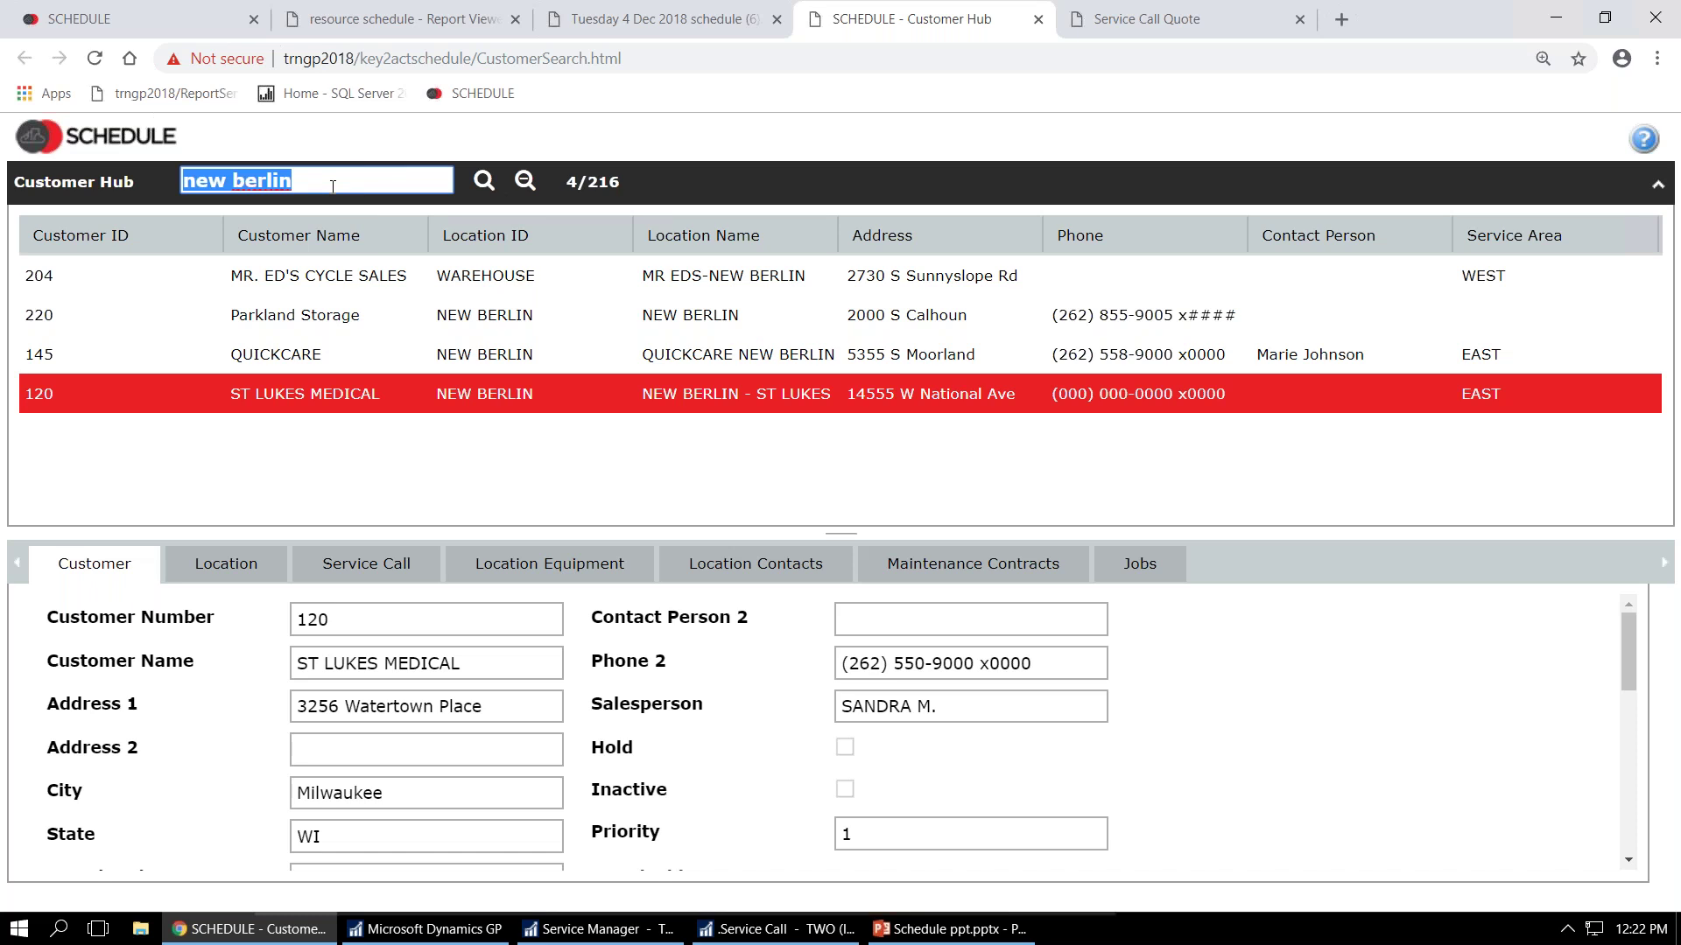
pyautogui.write('olsen')
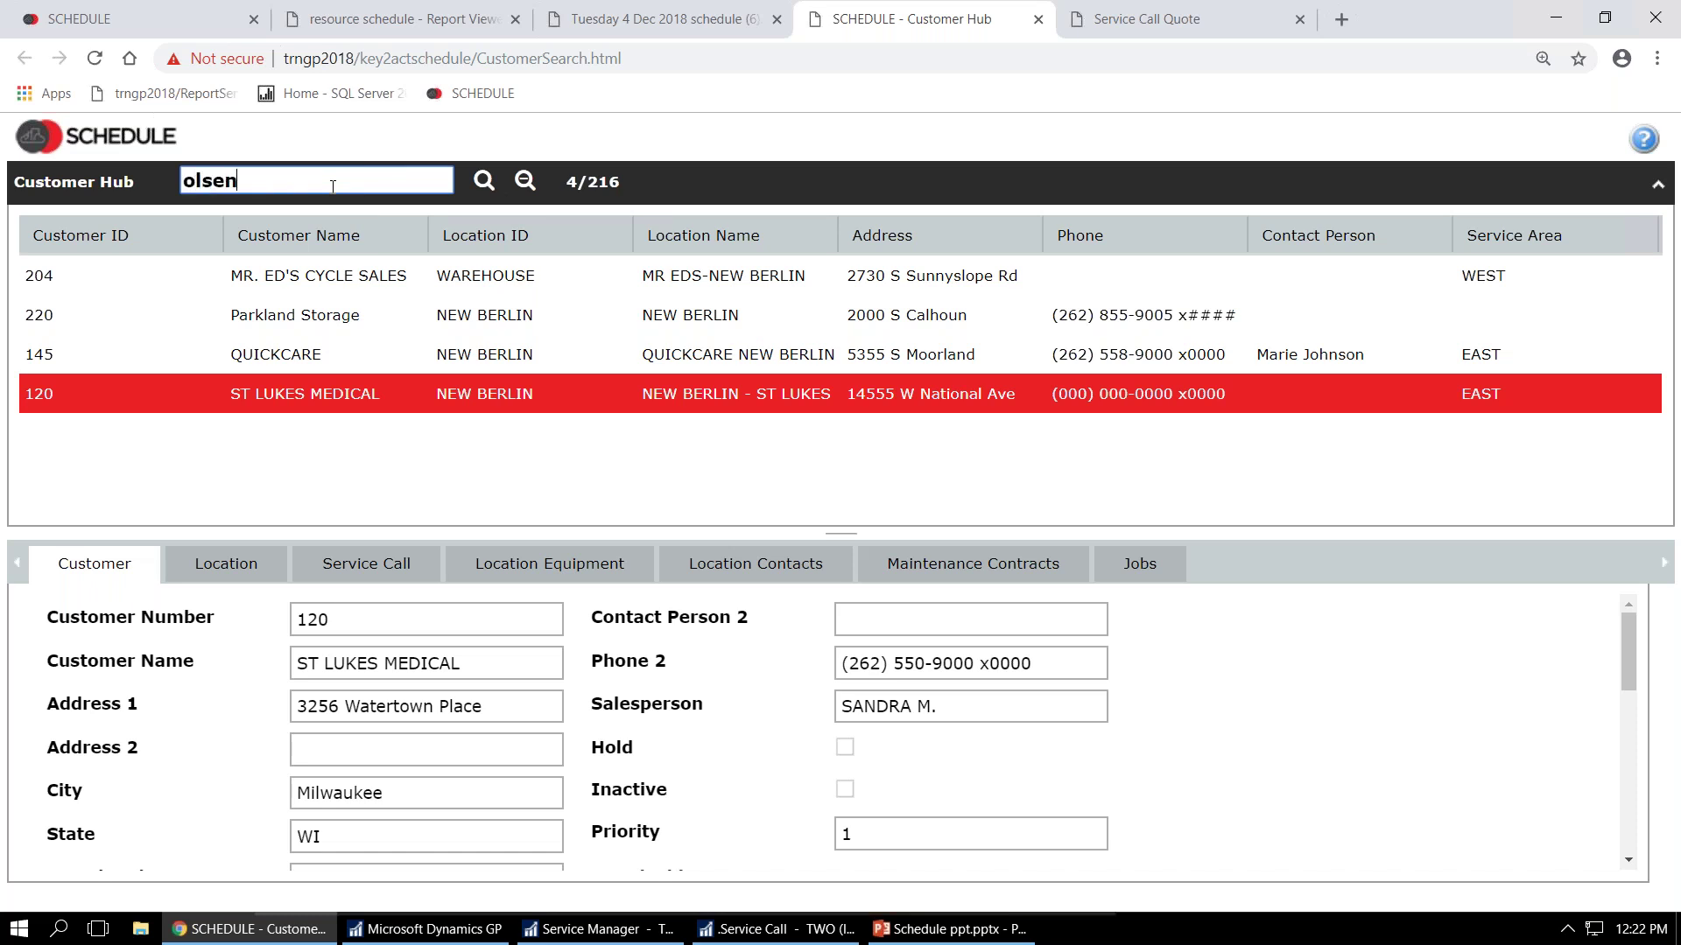
pyautogui.press('Return')
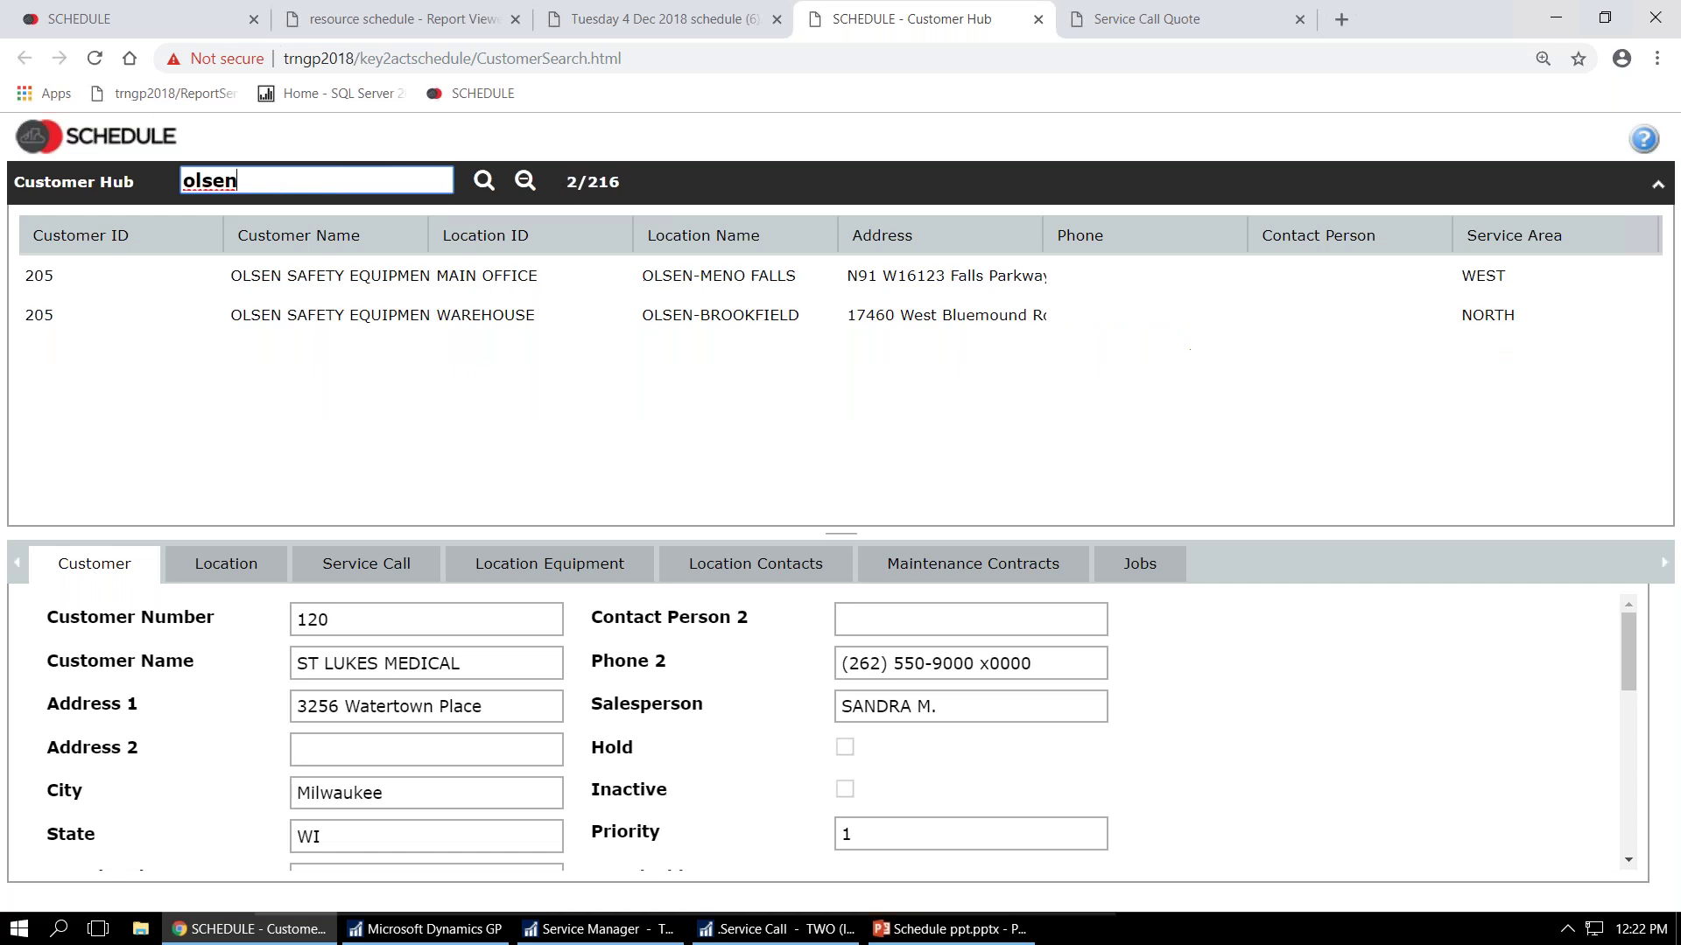
pyautogui.click(398, 284)
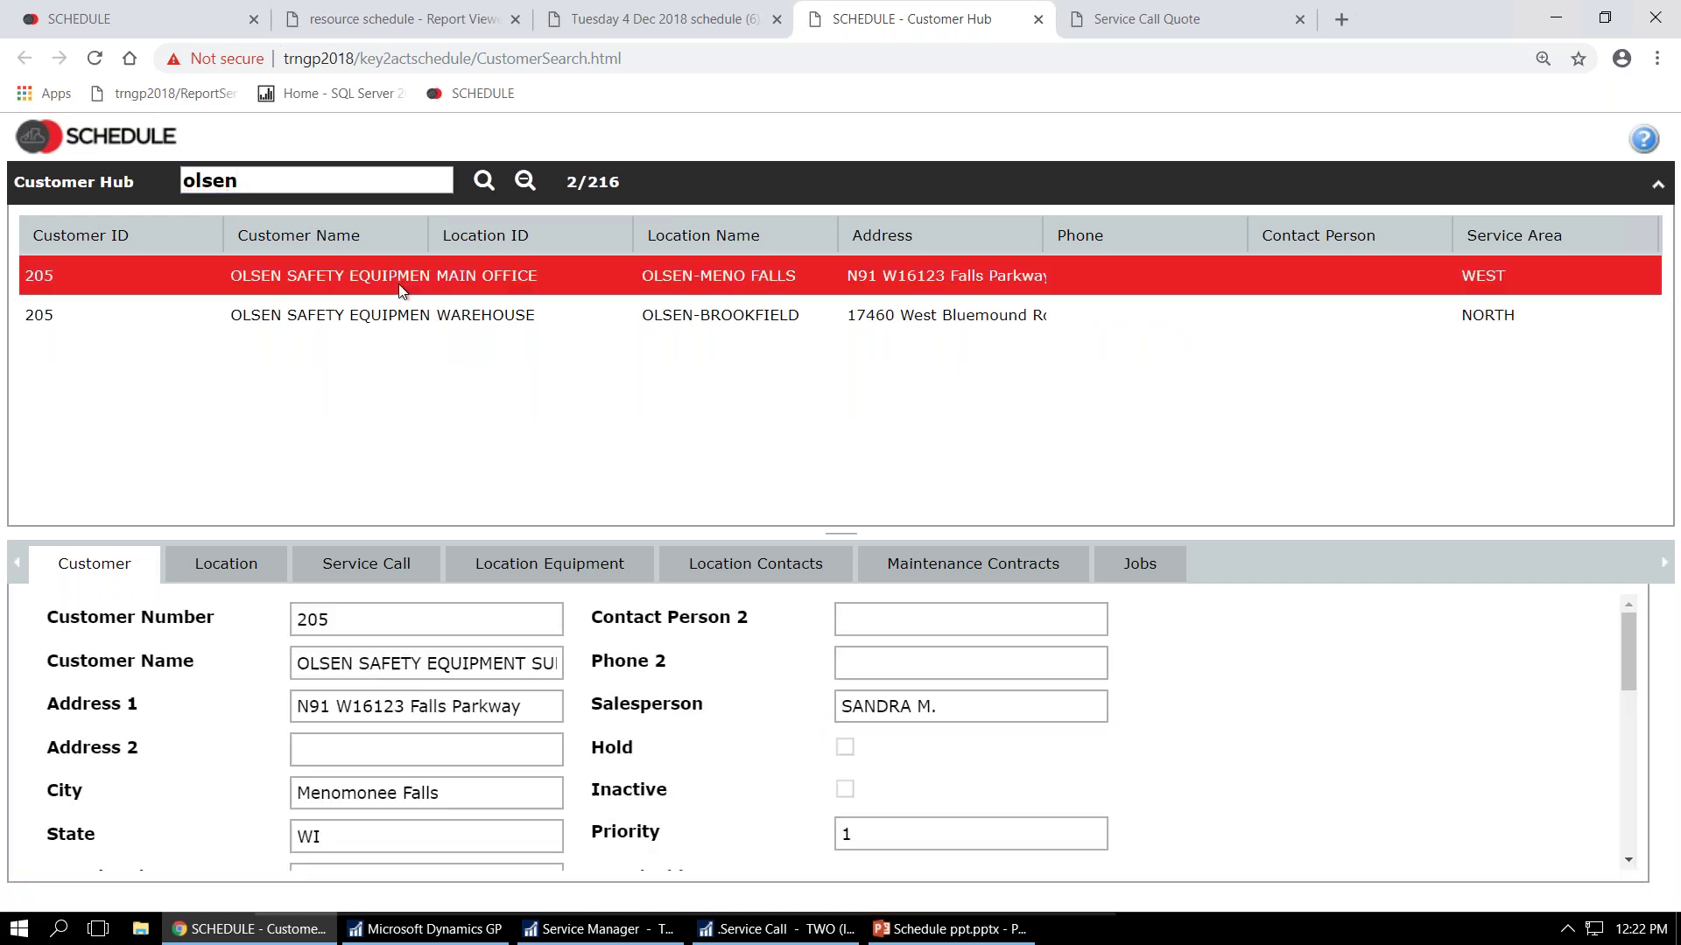
# - Start a new service call for OLSEN SAFETY EQUIPMENT SUPPLY - MAIN OFFICE, decline to create it, and examine the customer's Receivables Status
pyautogui.rightClick(399, 288)
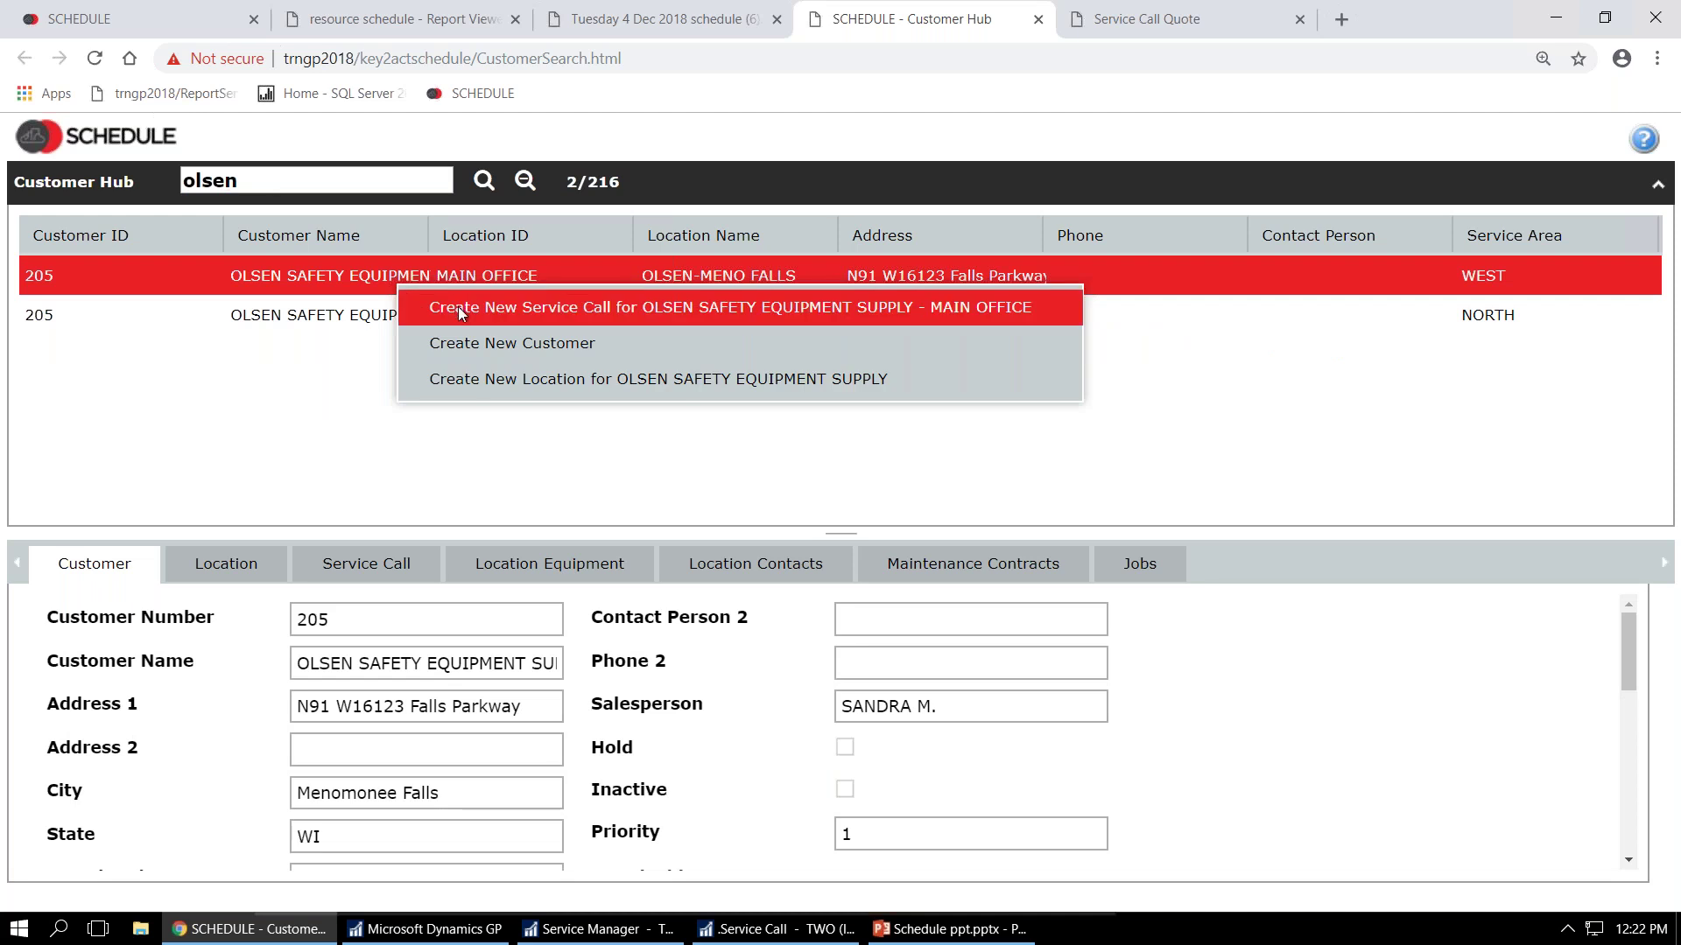
pyautogui.click(458, 307)
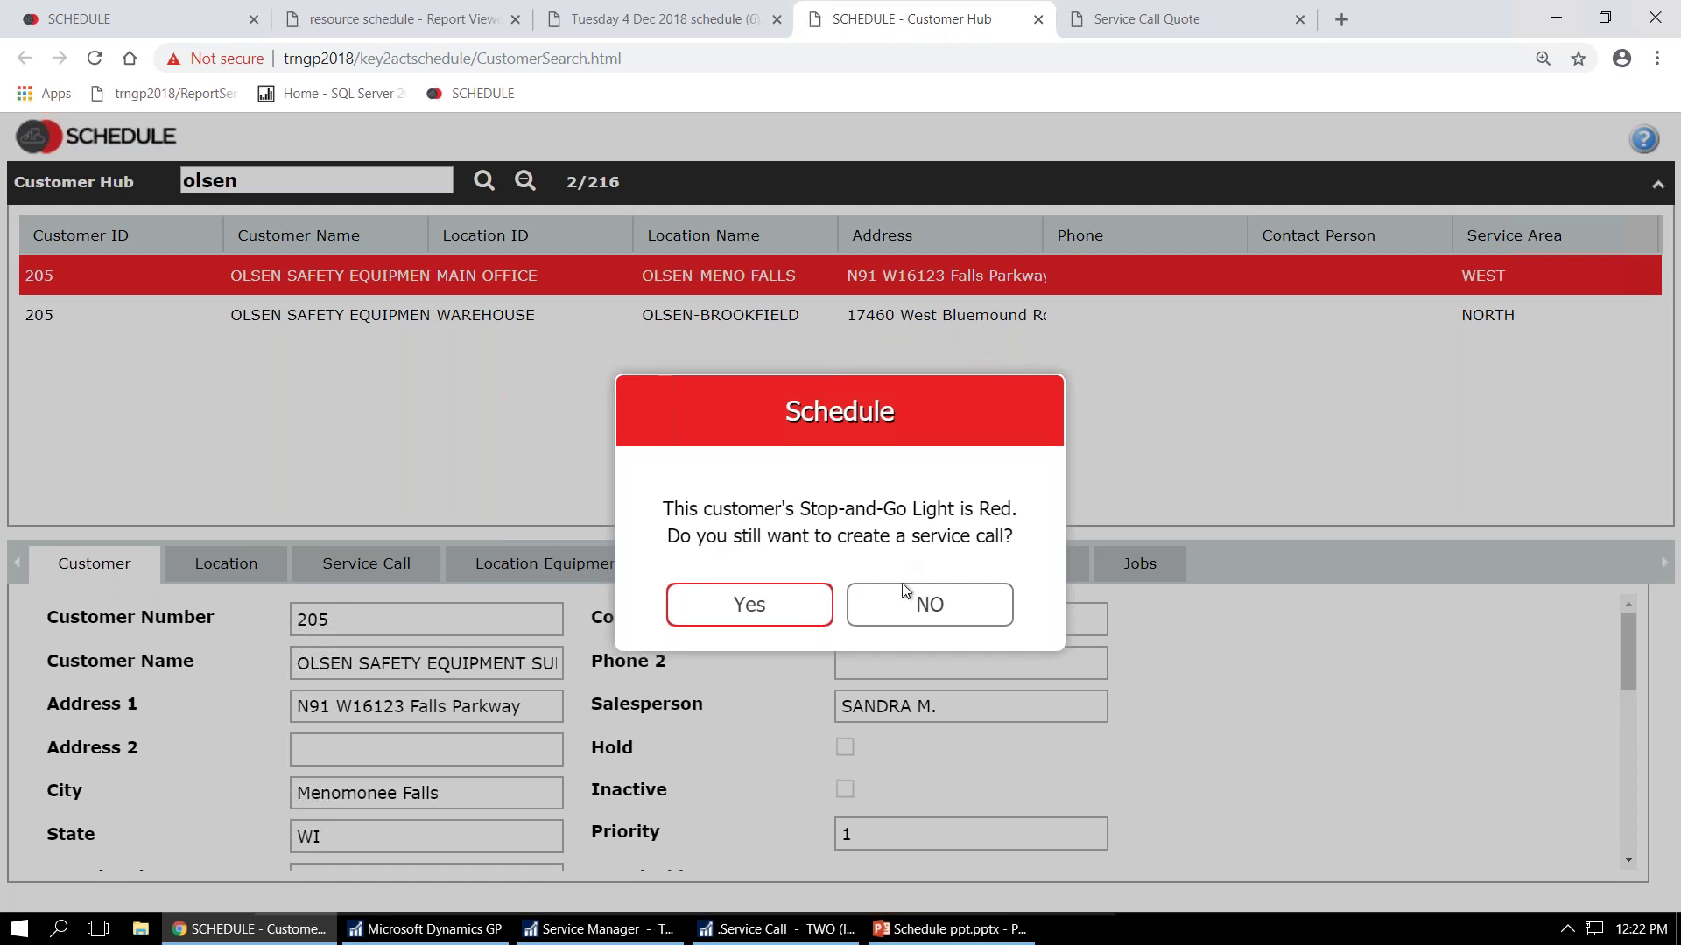
pyautogui.click(911, 611)
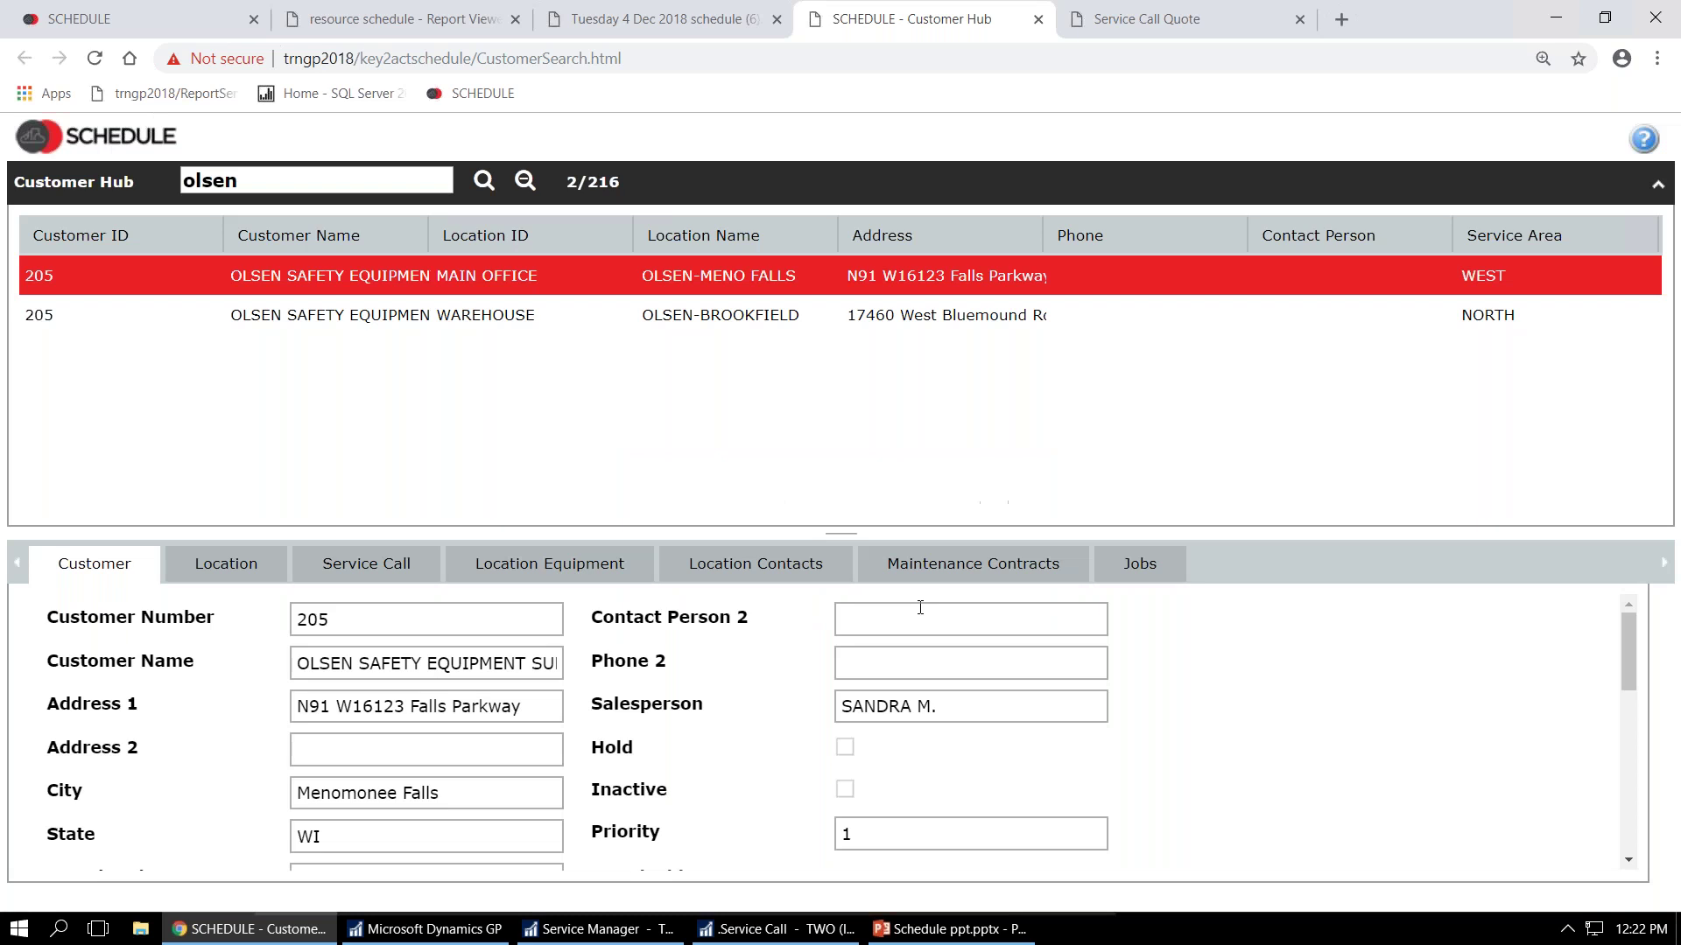
pyautogui.moveTo(1630, 665); pyautogui.dragTo(1633, 706)
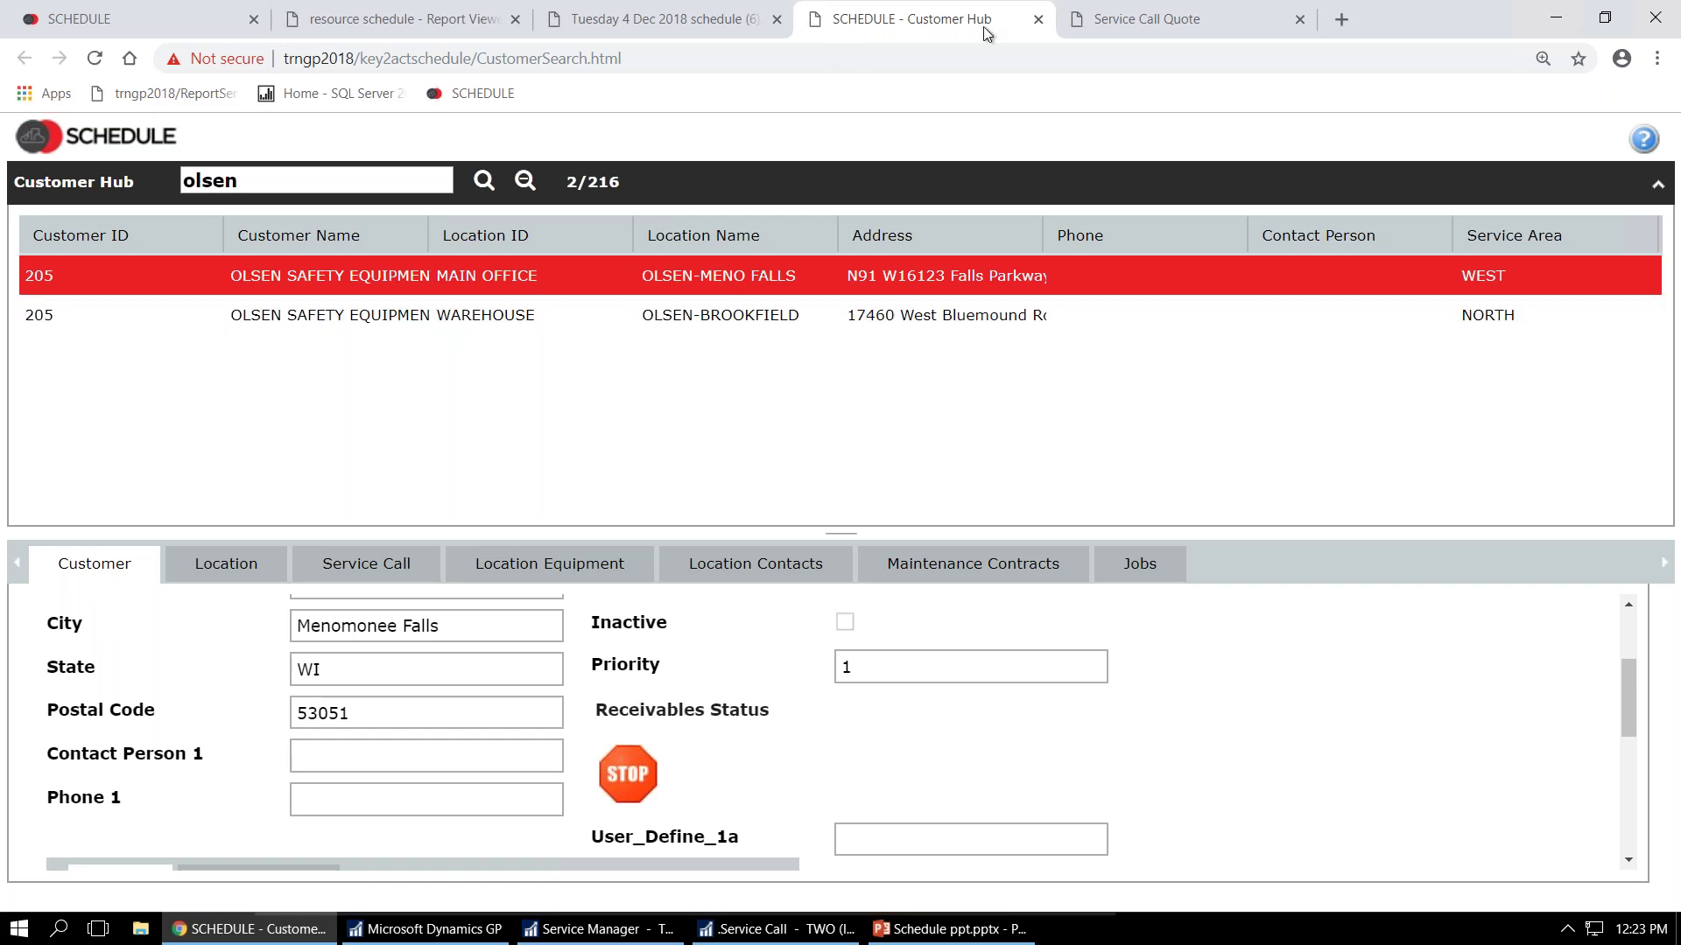
# - Return to the scheduling board, examine the Map and Route Resources window at full size, and minimize it
pyautogui.click(169, 25)
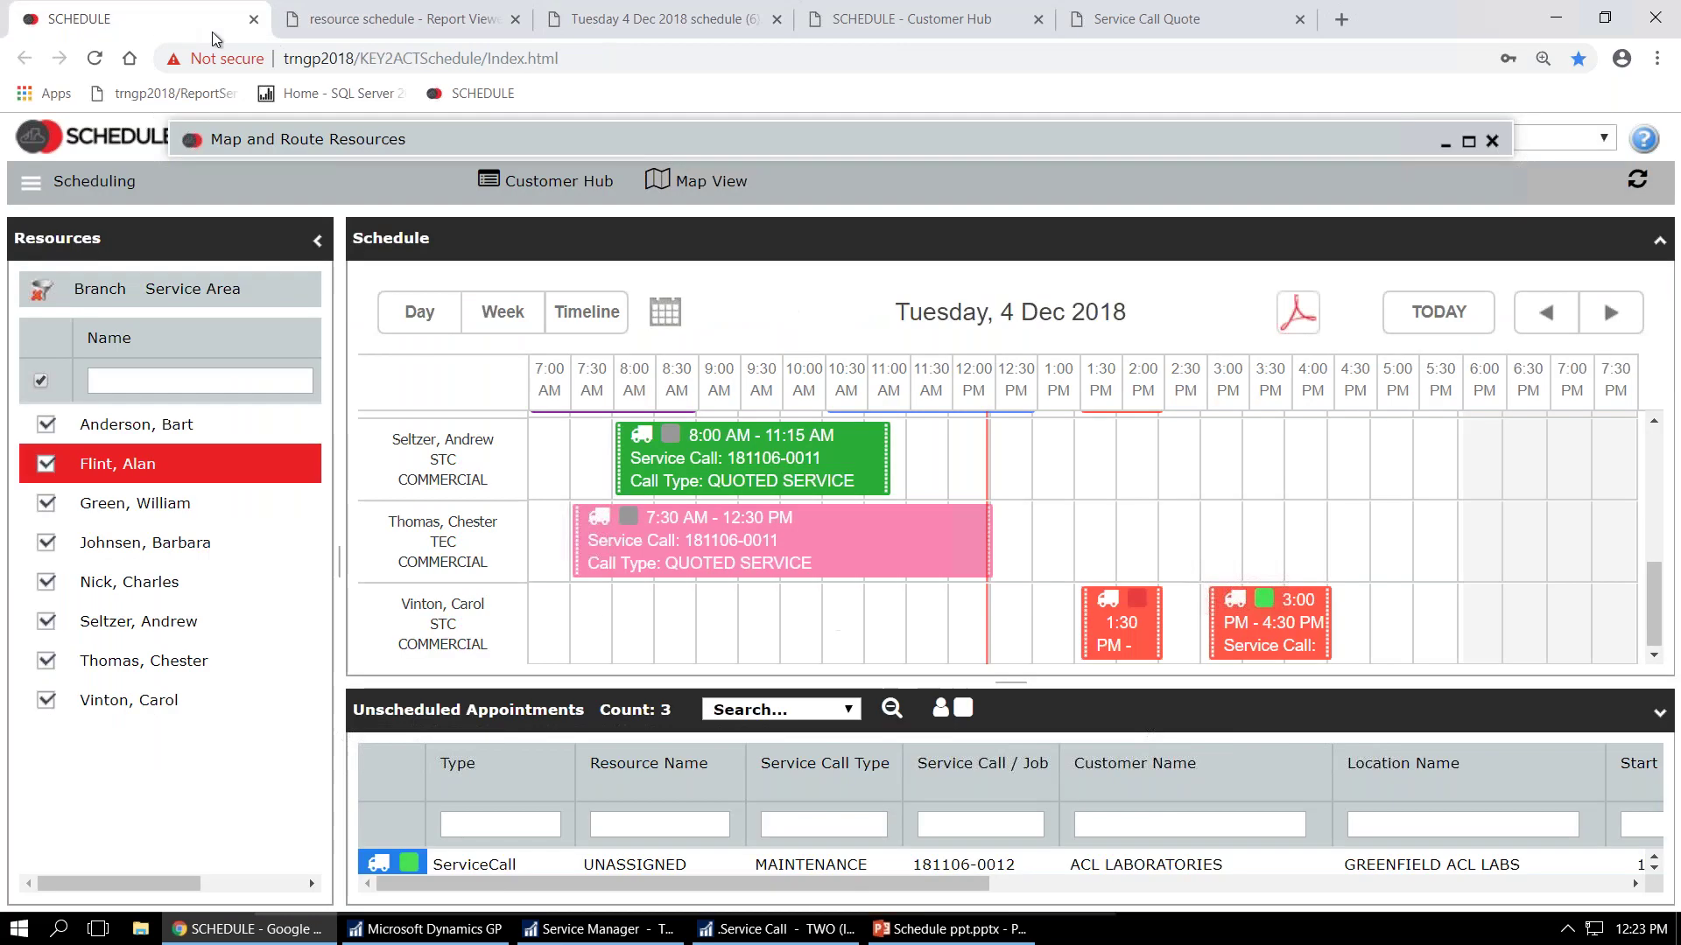
pyautogui.click(1469, 142)
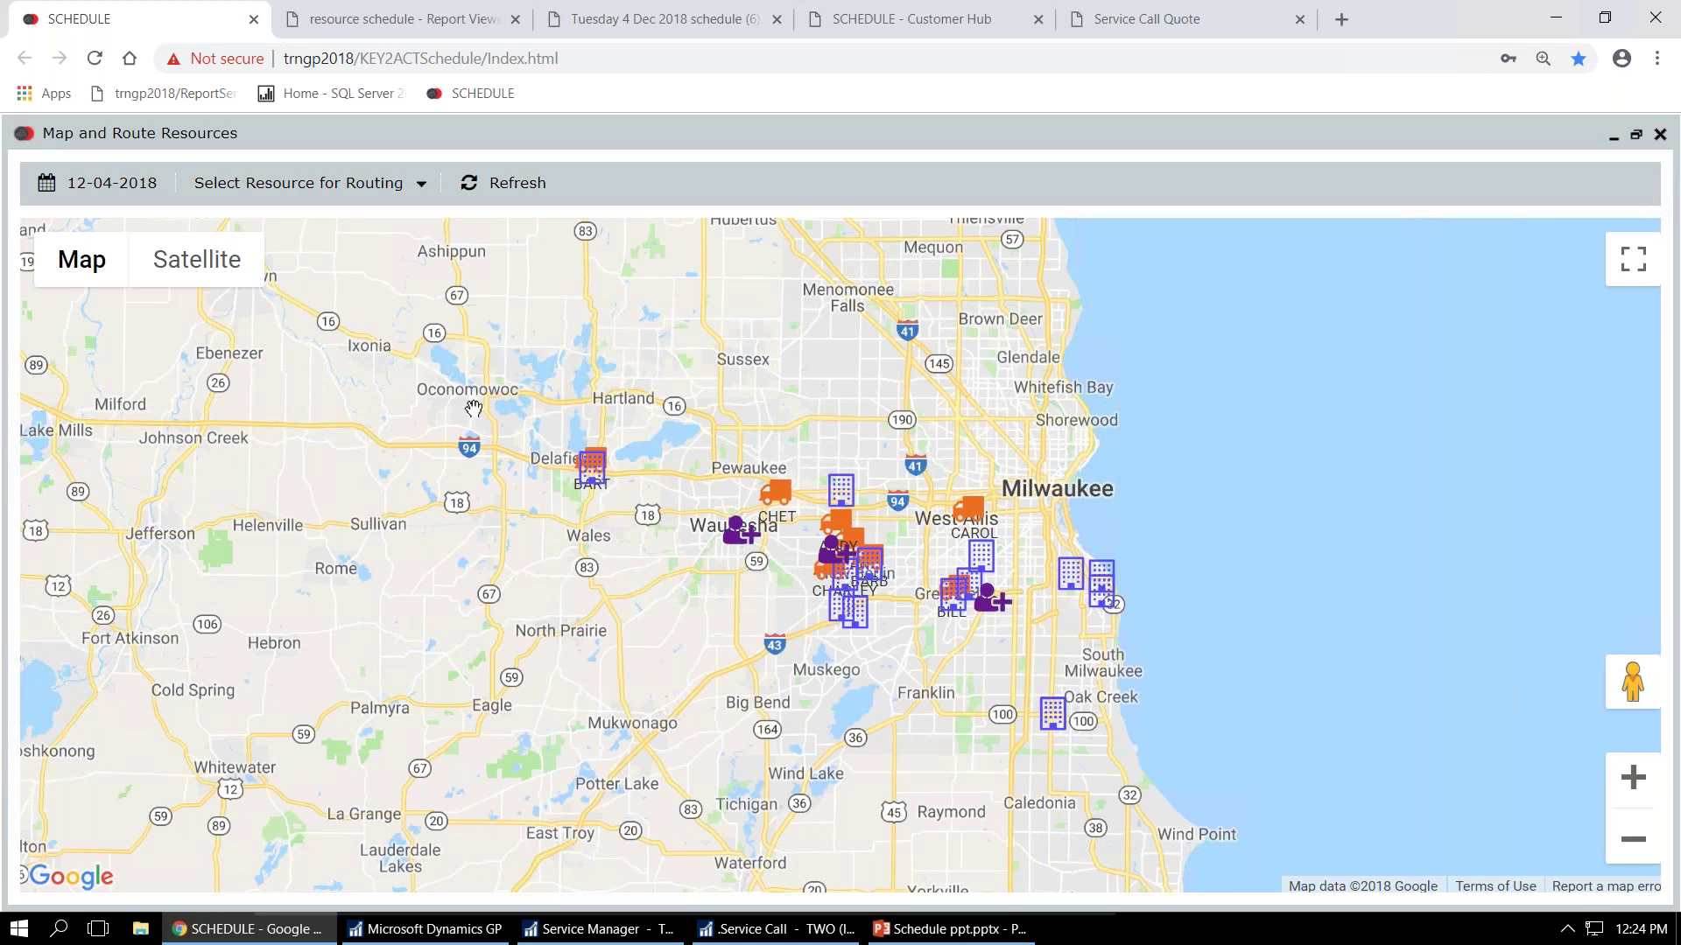
pyautogui.click(1613, 137)
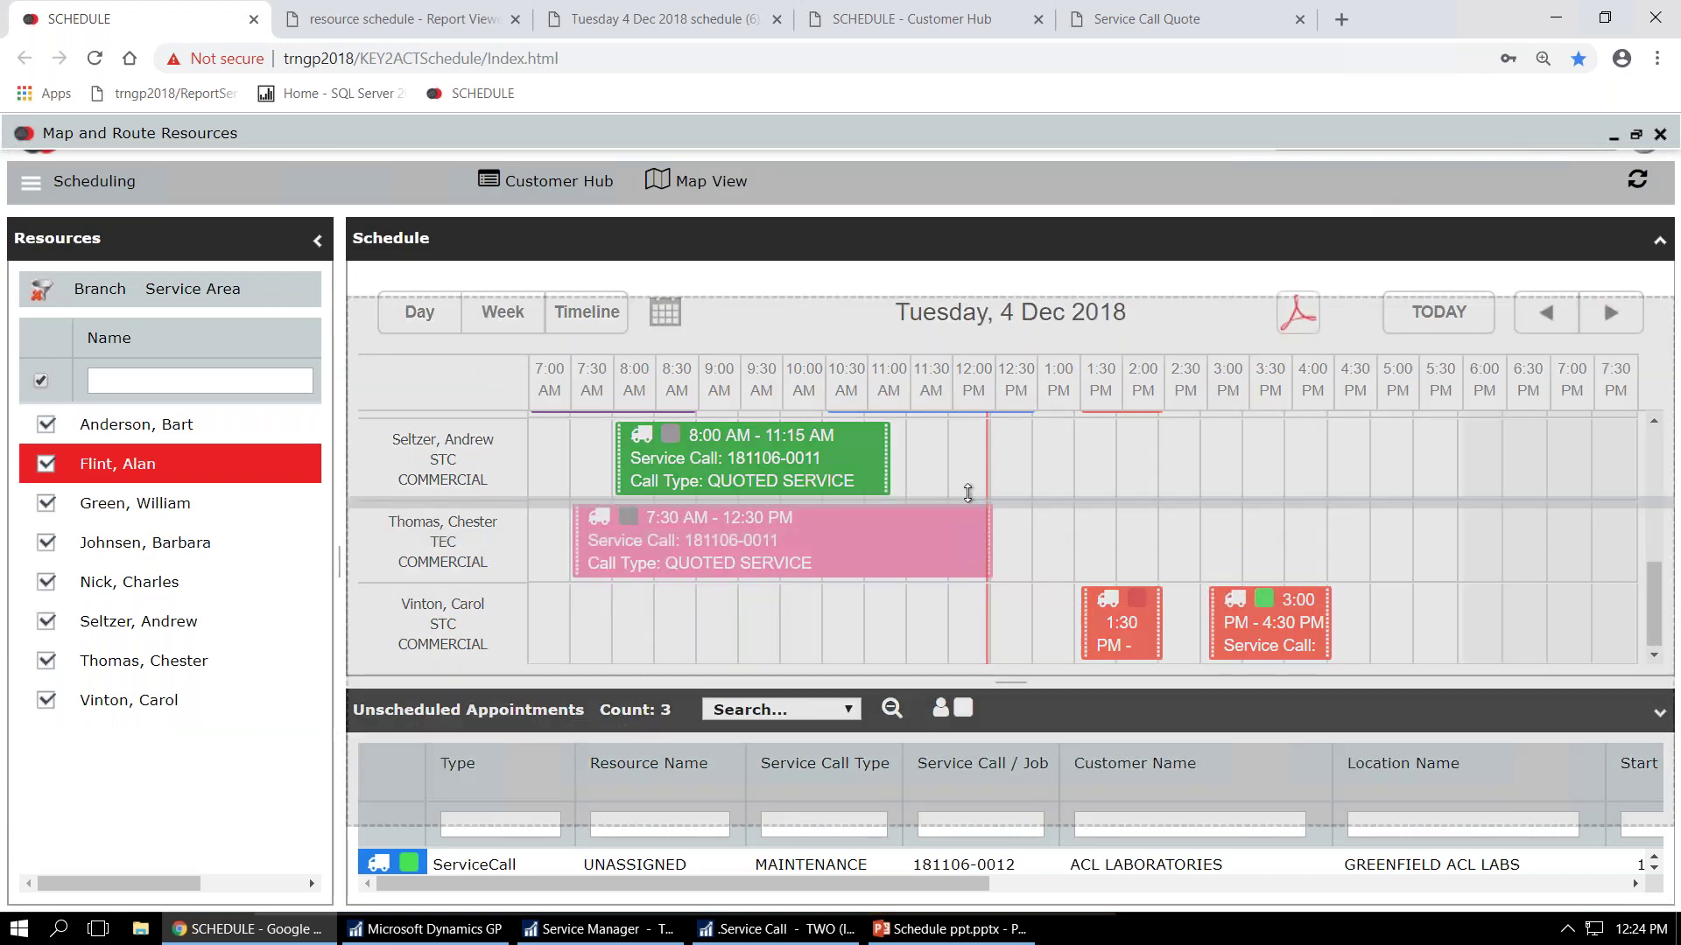
# - Enlarge the Unscheduled Appointments area, and restore and refresh the Map and Route Resources window
pyautogui.moveTo(968, 492); pyautogui.dragTo(967, 496)
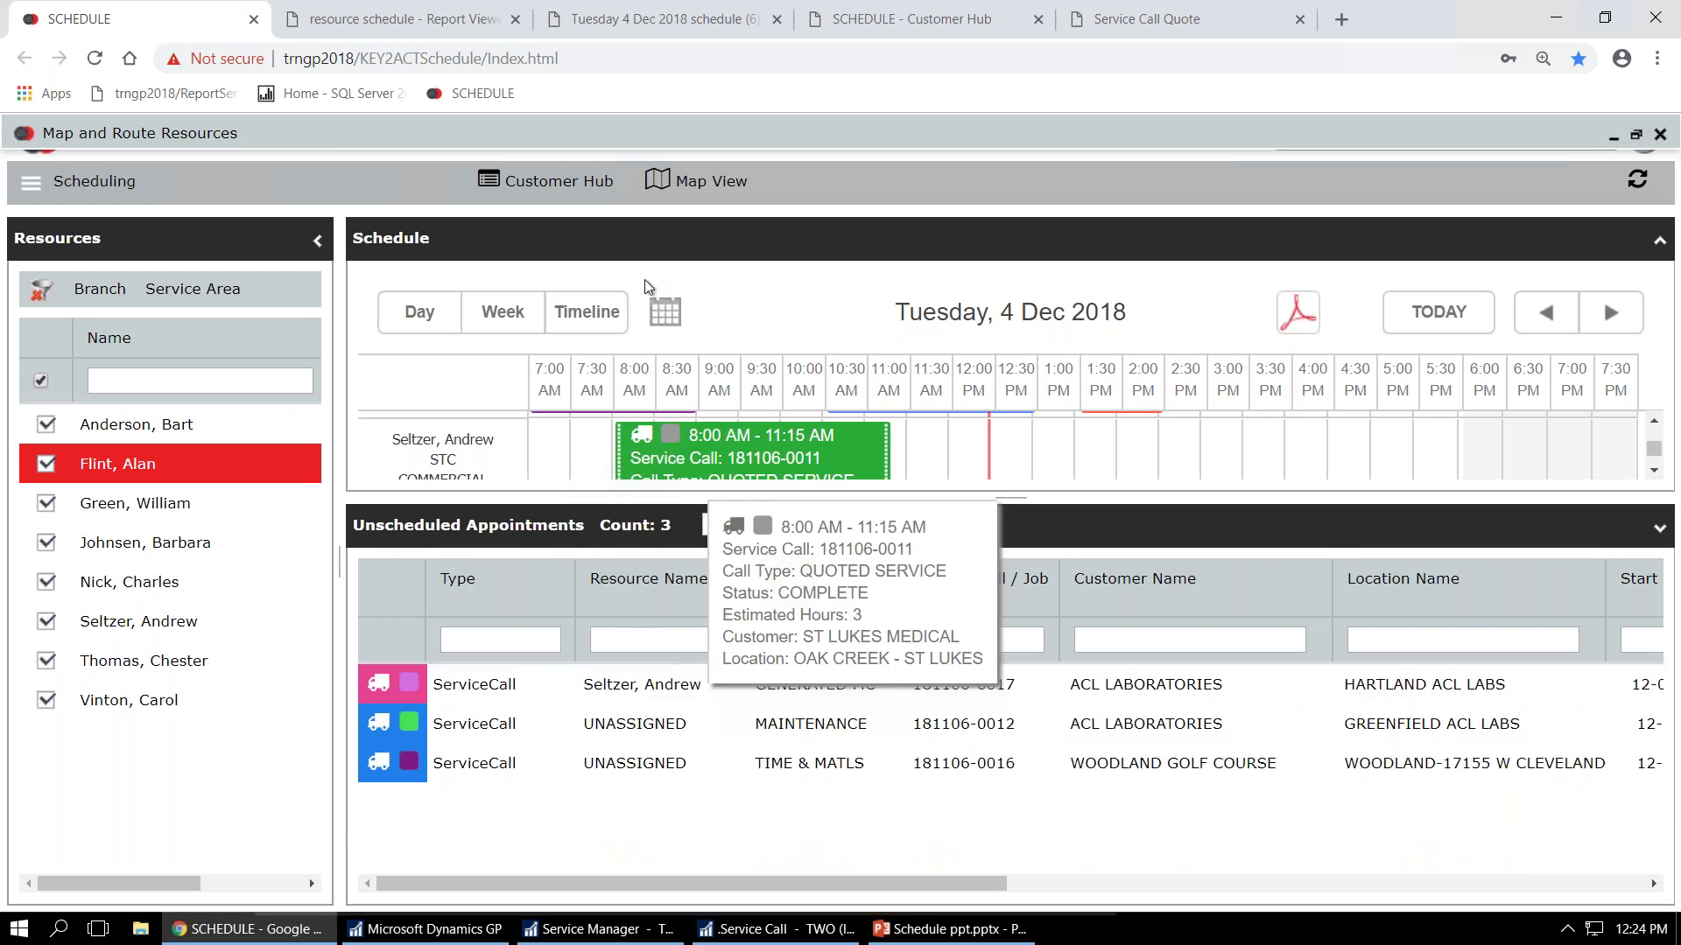
pyautogui.click(1635, 134)
pyautogui.click(674, 190)
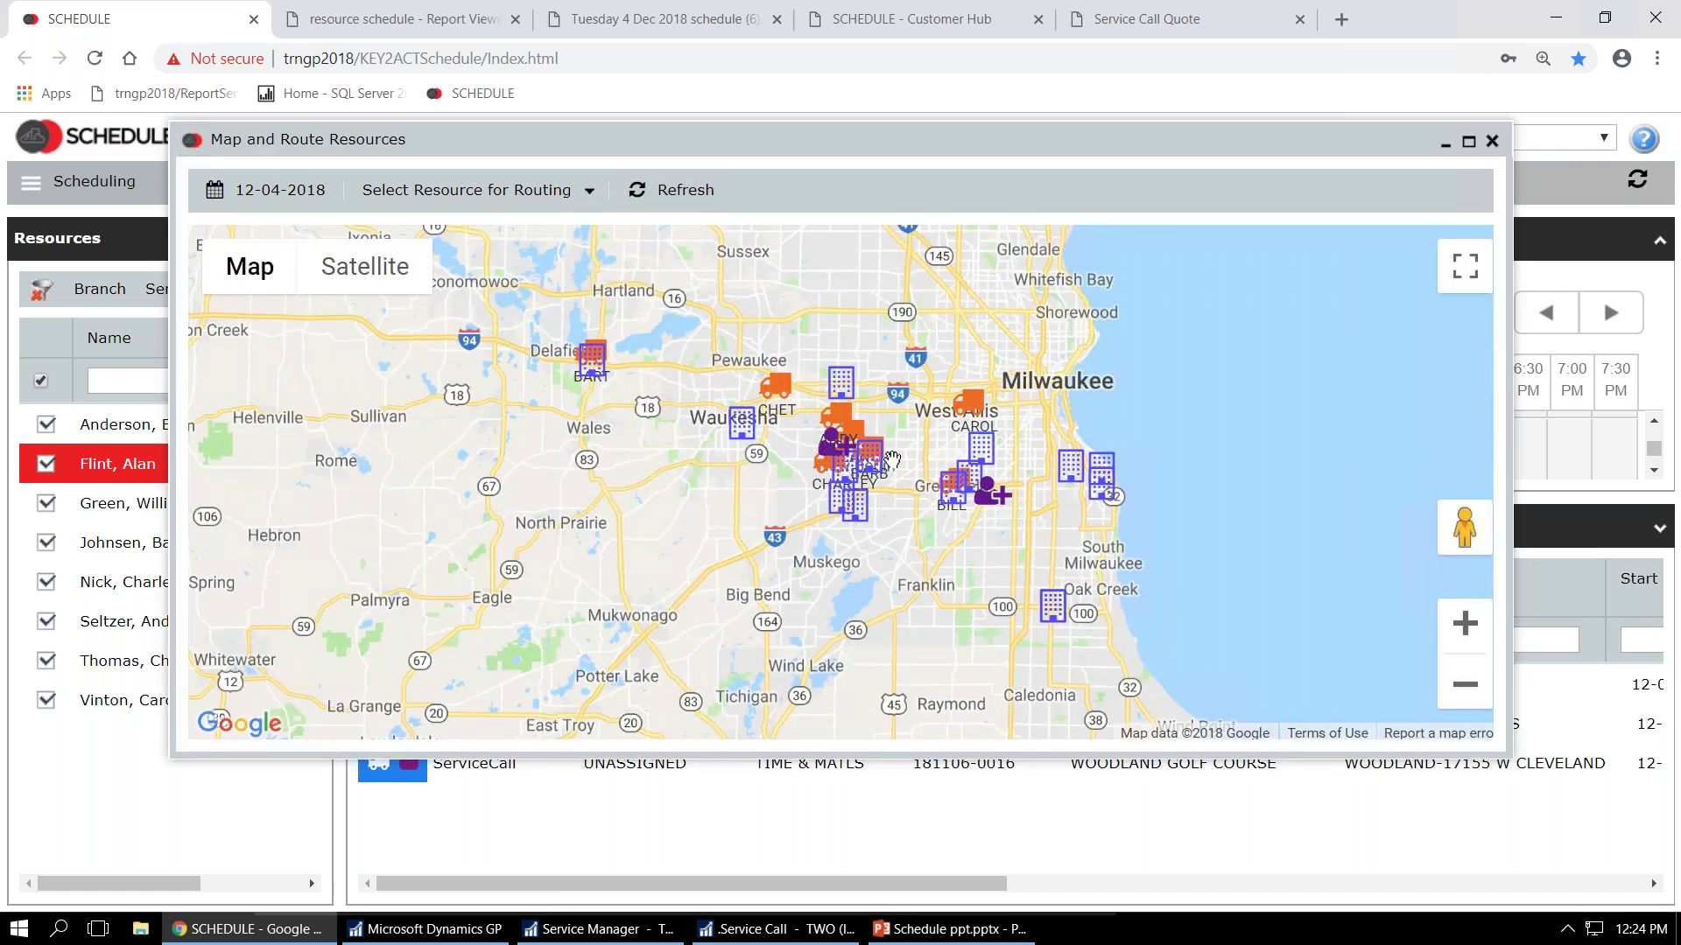
# - View the appointment details of the Waukesha and Brookfield service call markers on the map, closing each one
pyautogui.moveTo(998, 496)
pyautogui.moveTo(743, 432)
pyautogui.click(740, 423)
pyautogui.scroll(2, 740, 426)
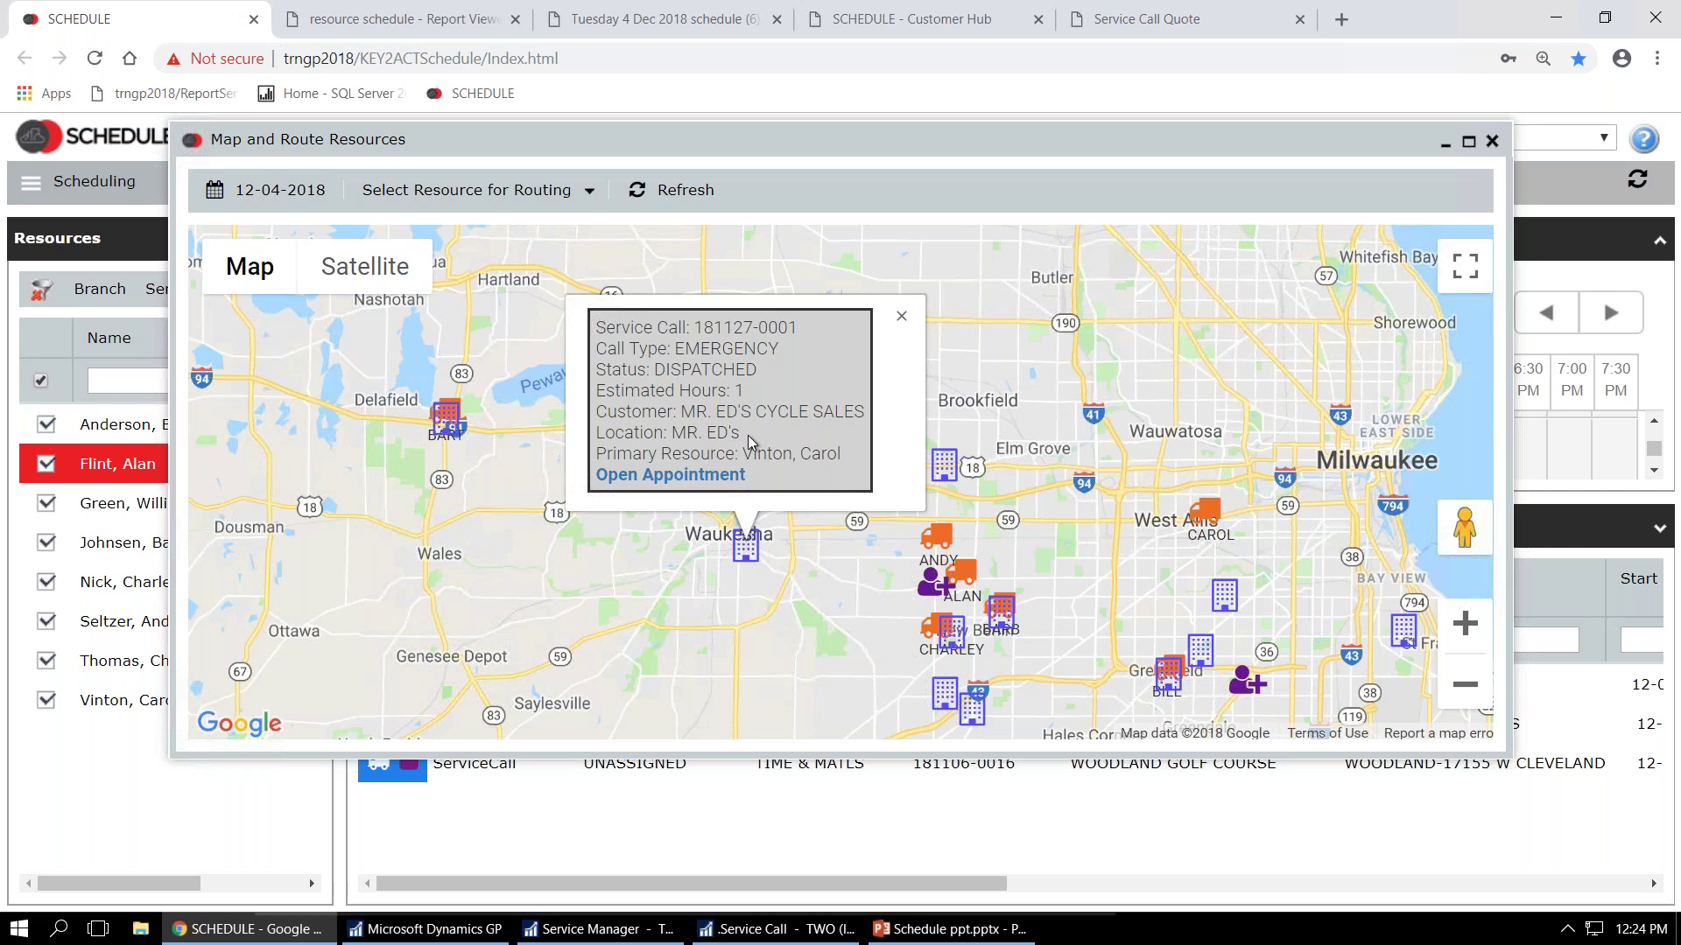
pyautogui.click(901, 316)
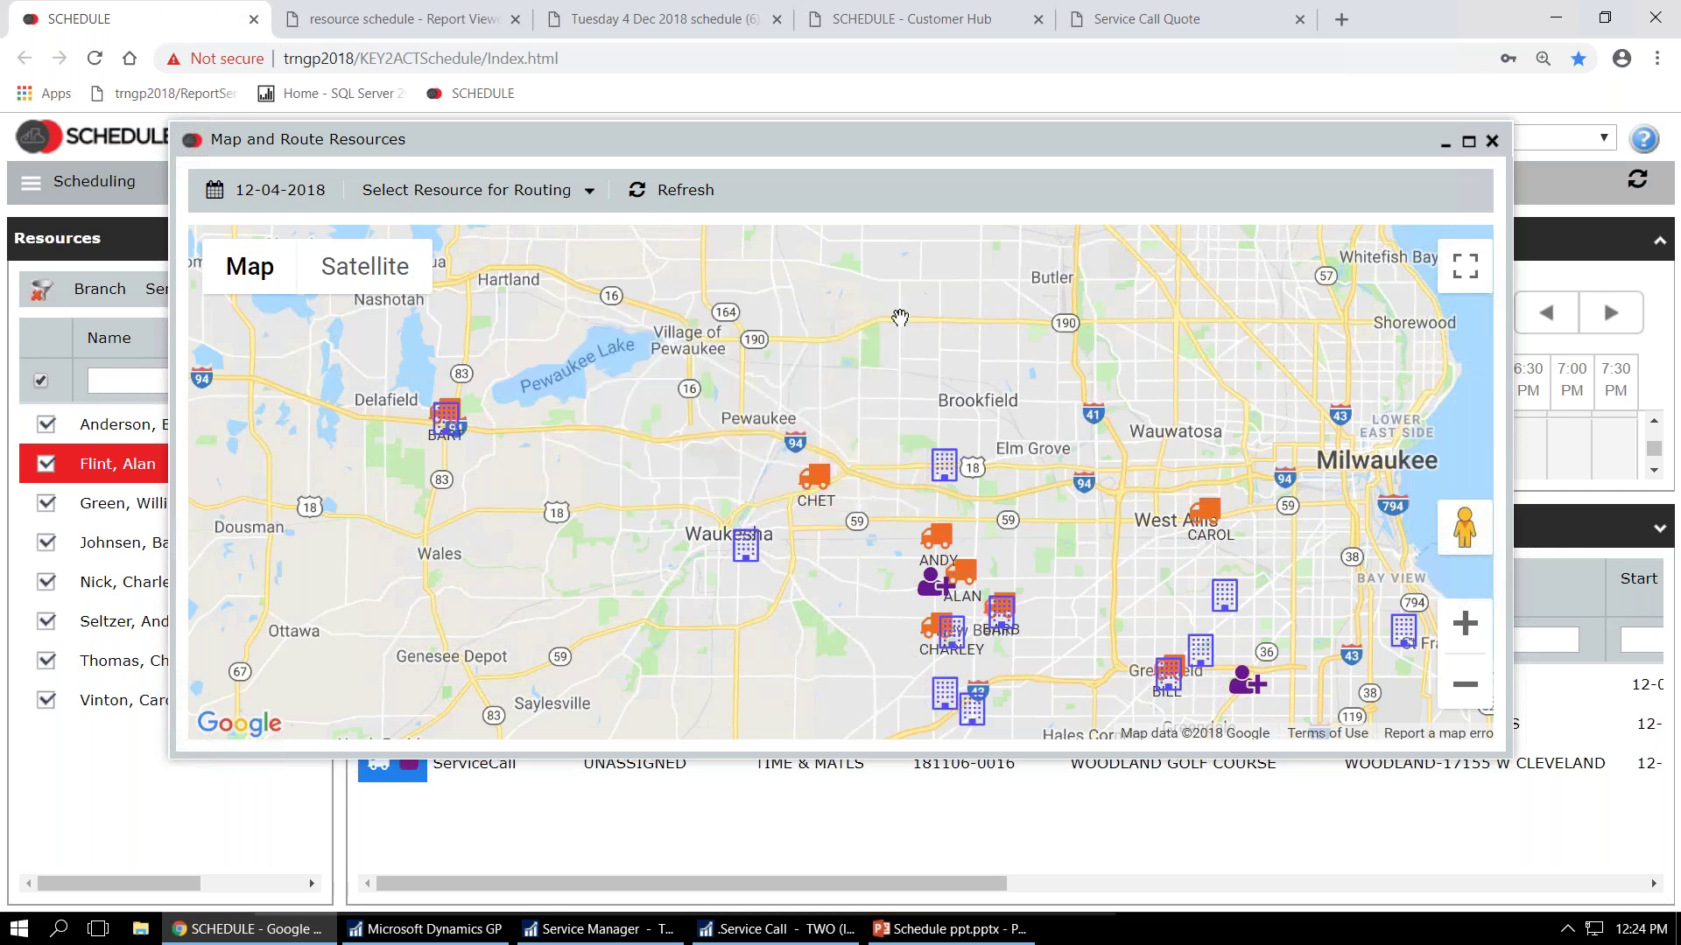
pyautogui.click(943, 467)
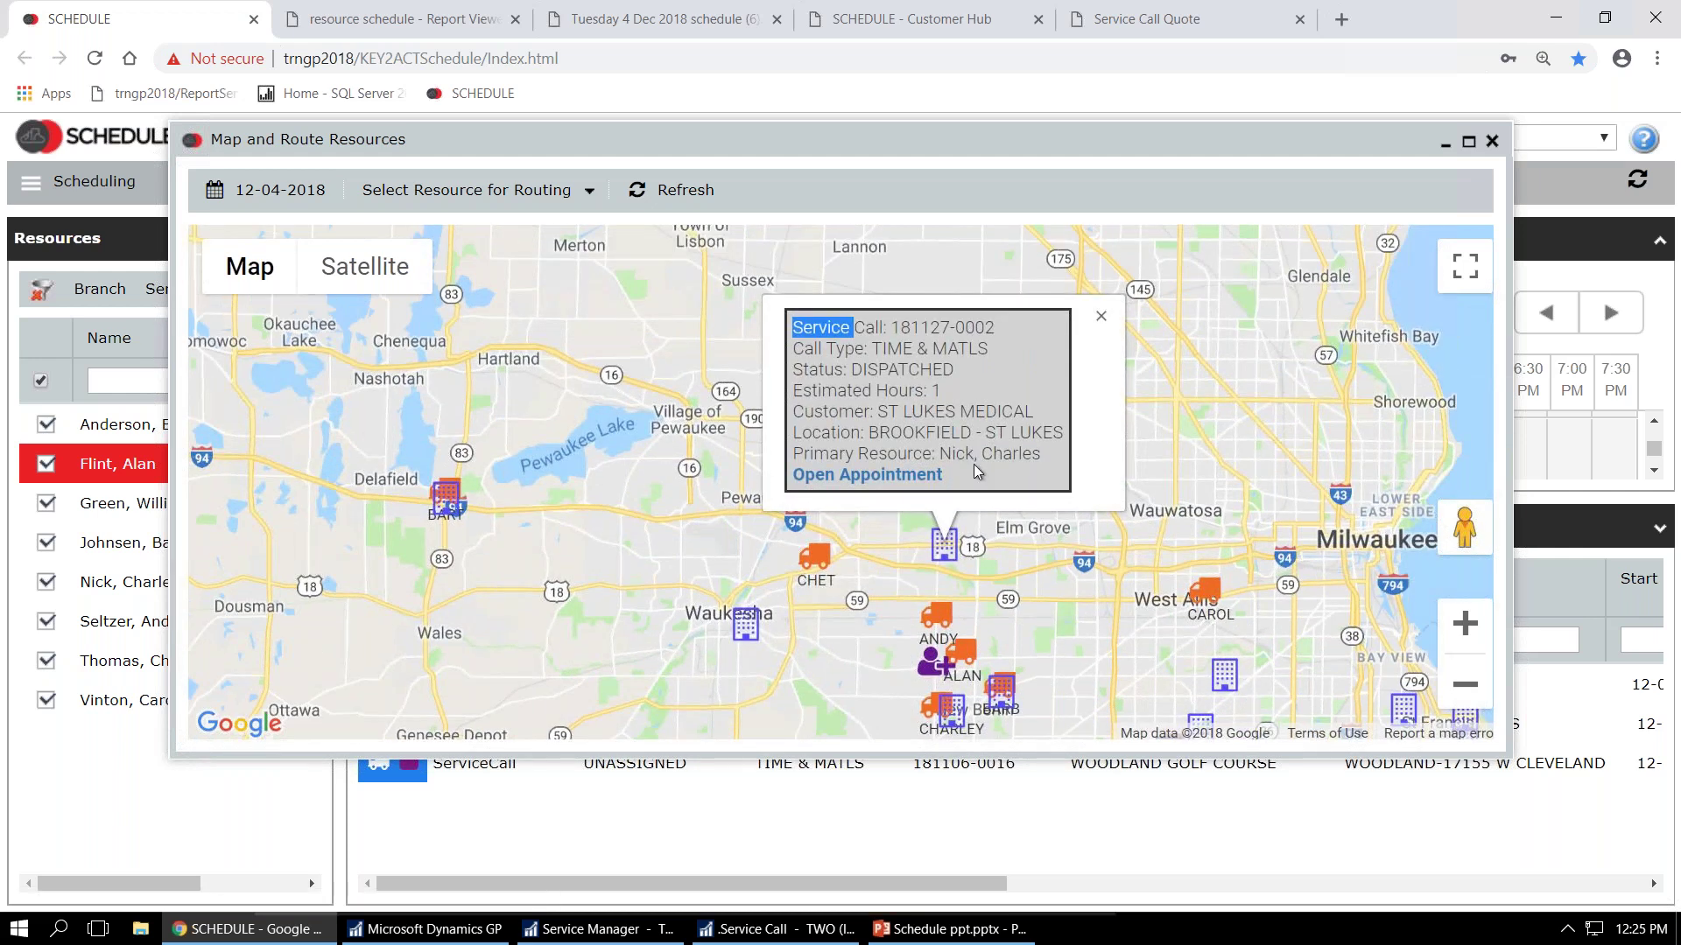
pyautogui.click(874, 544)
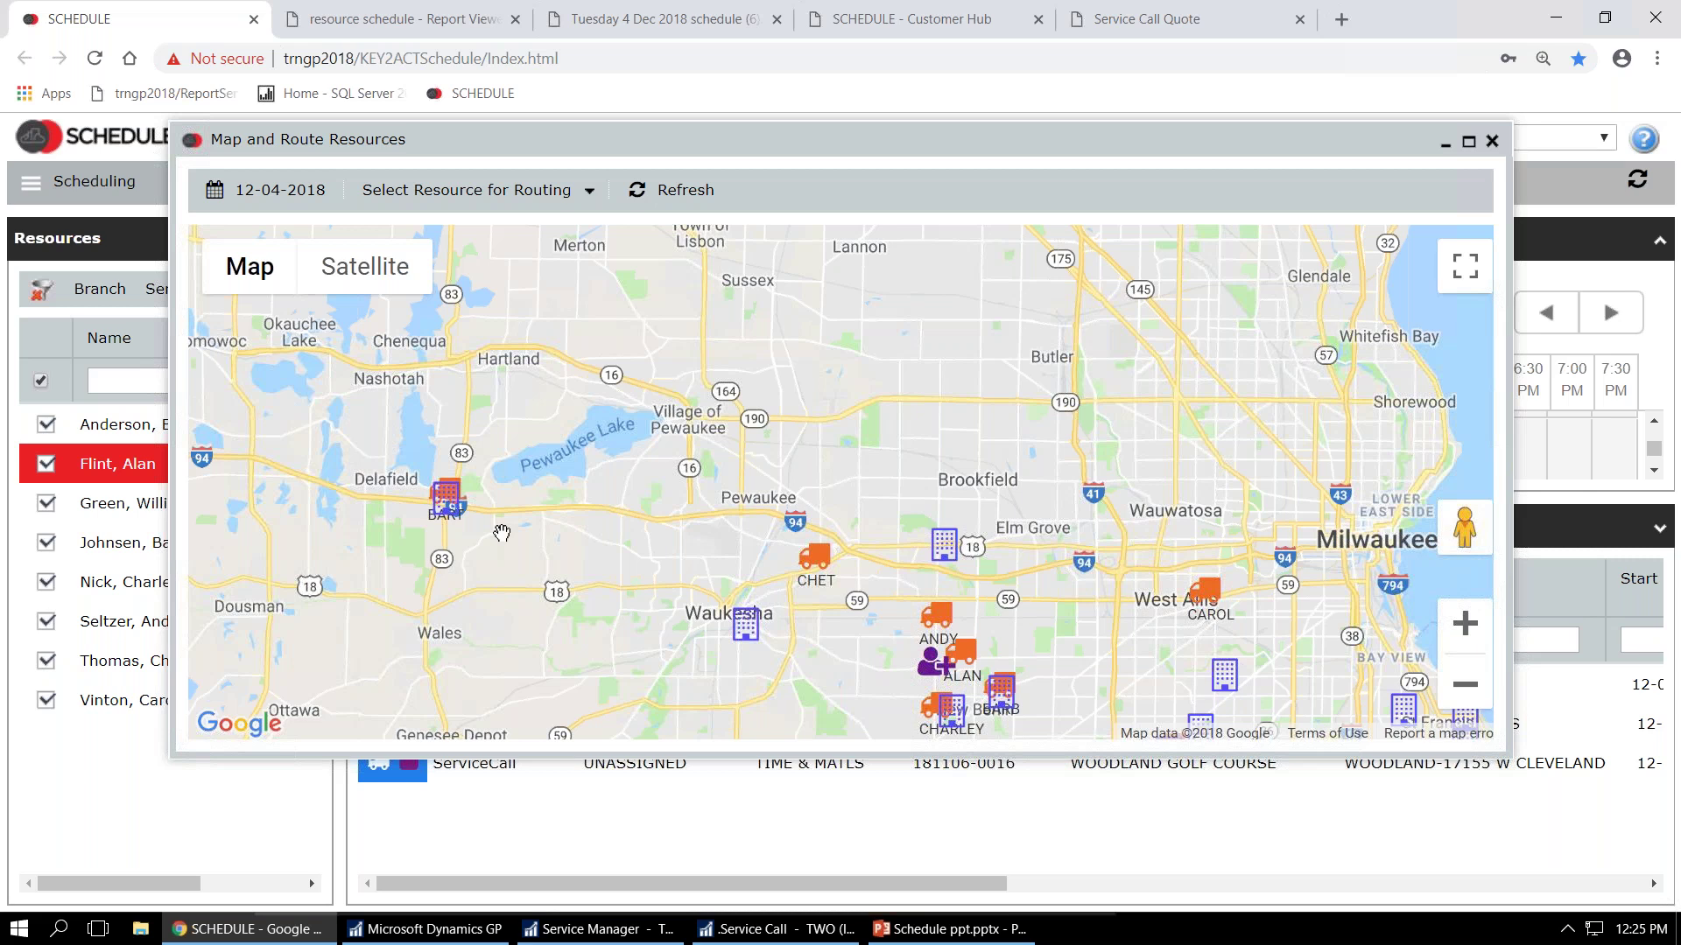
# - Select the fifth listed resource for routing on 12-04-2018 and maximize the Map and Route Resources window
pyautogui.click(1469, 142)
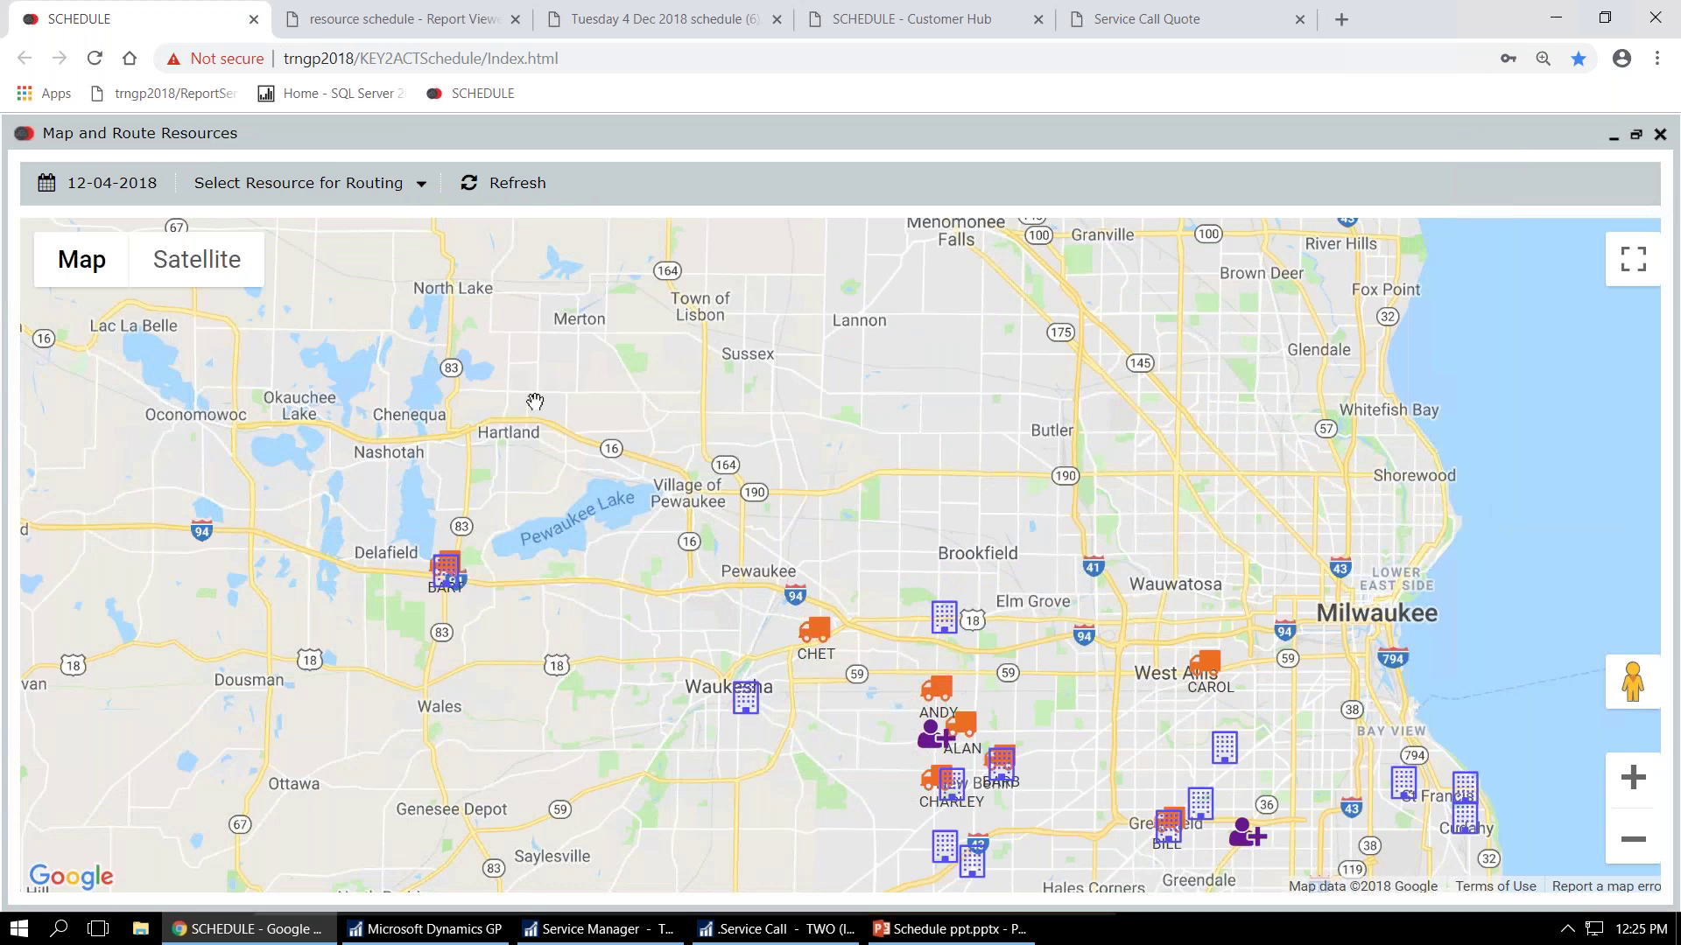
pyautogui.click(1613, 139)
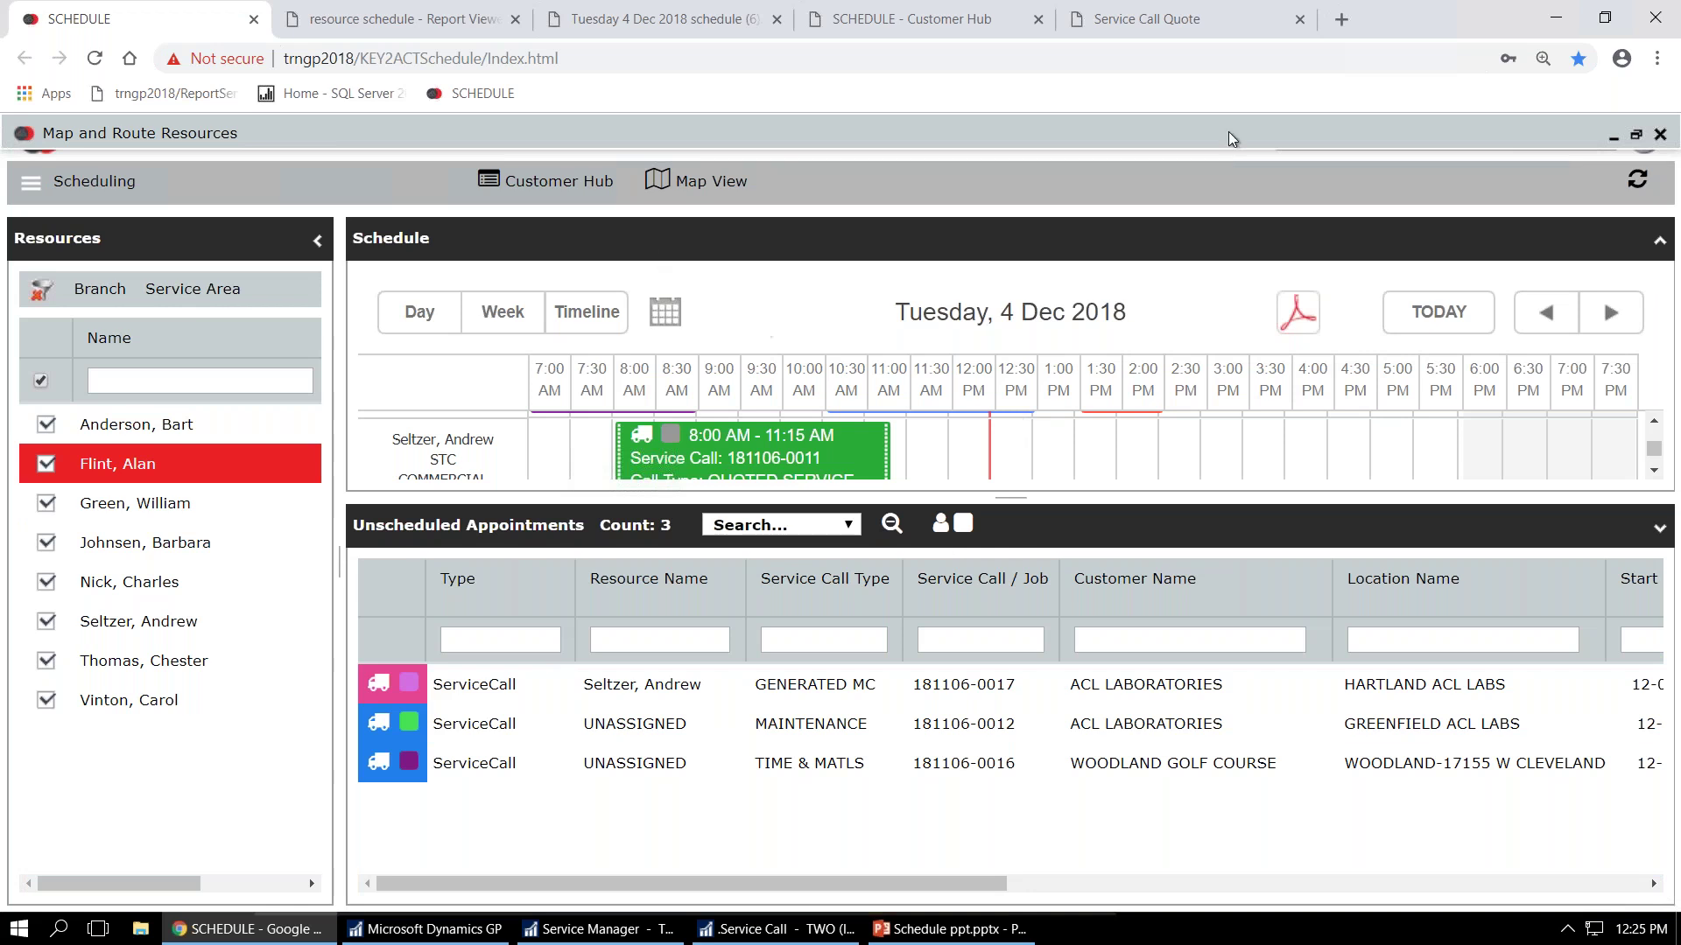
pyautogui.click(1636, 137)
pyautogui.click(586, 199)
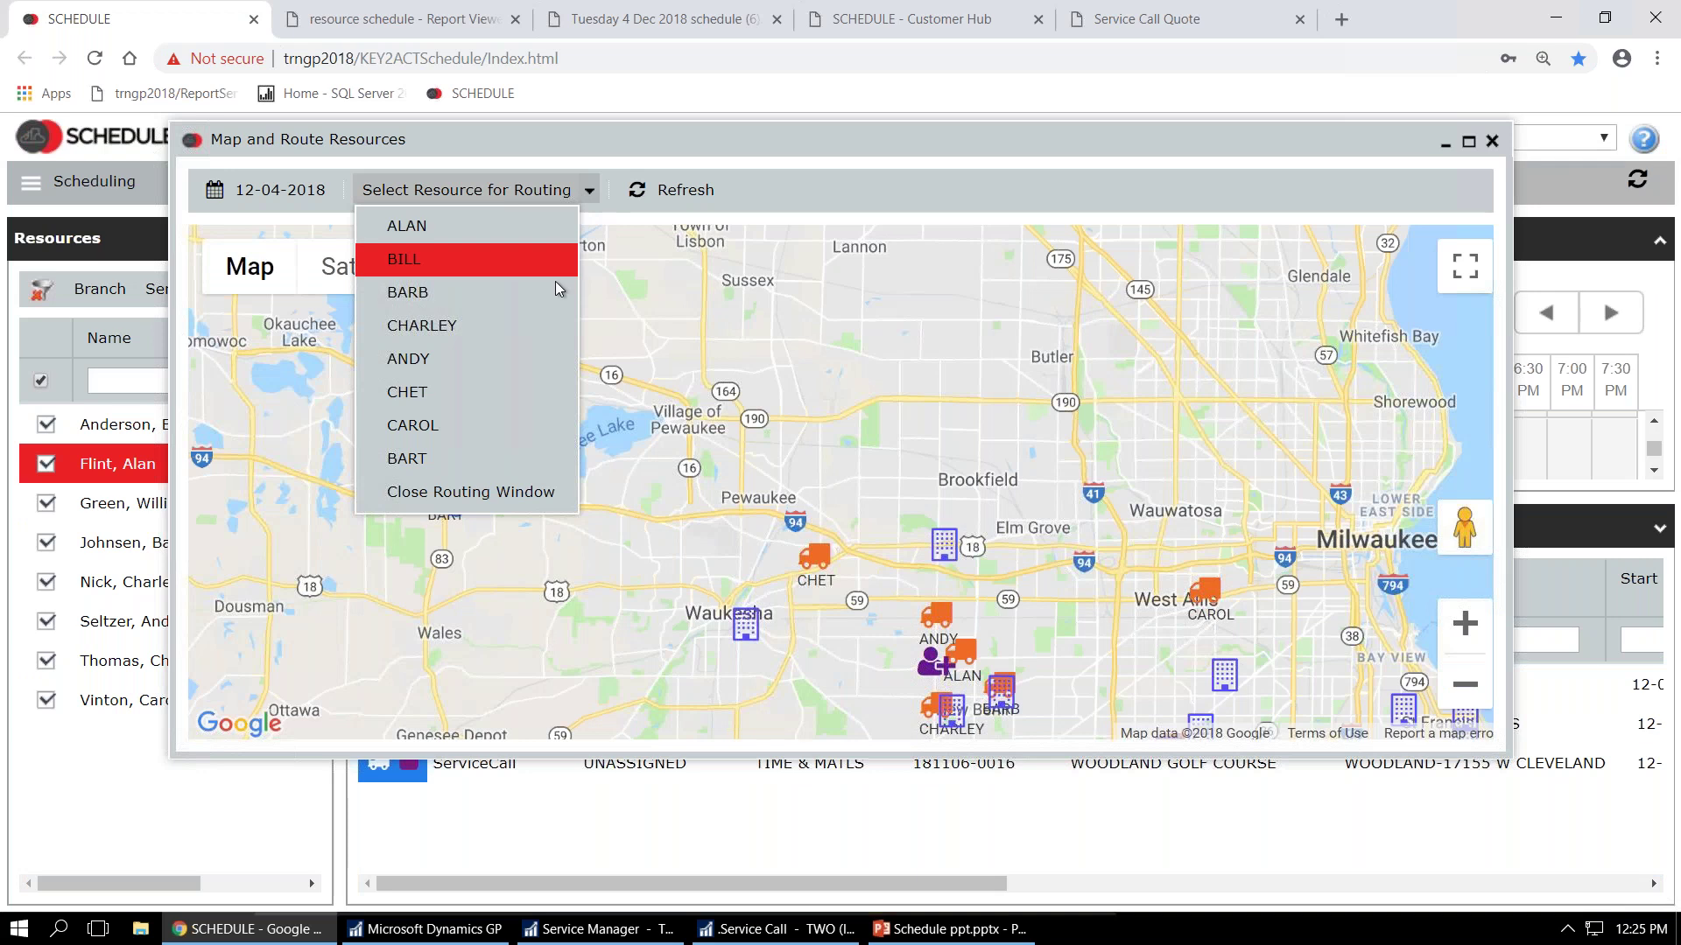
pyautogui.click(537, 358)
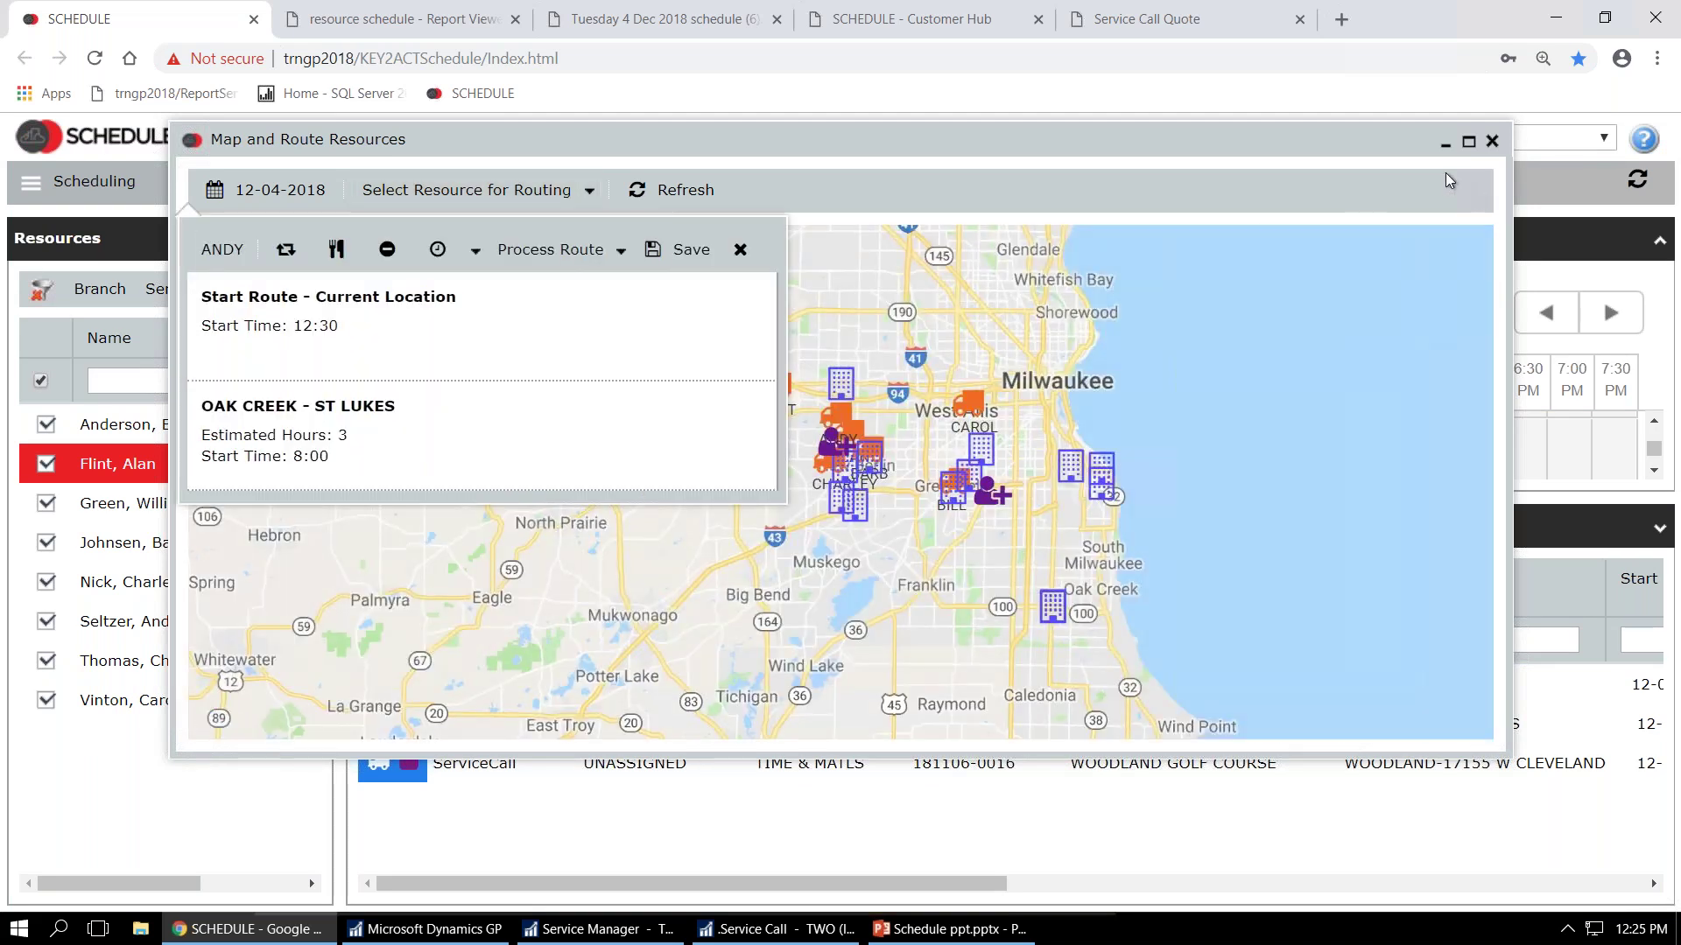
pyautogui.click(1468, 144)
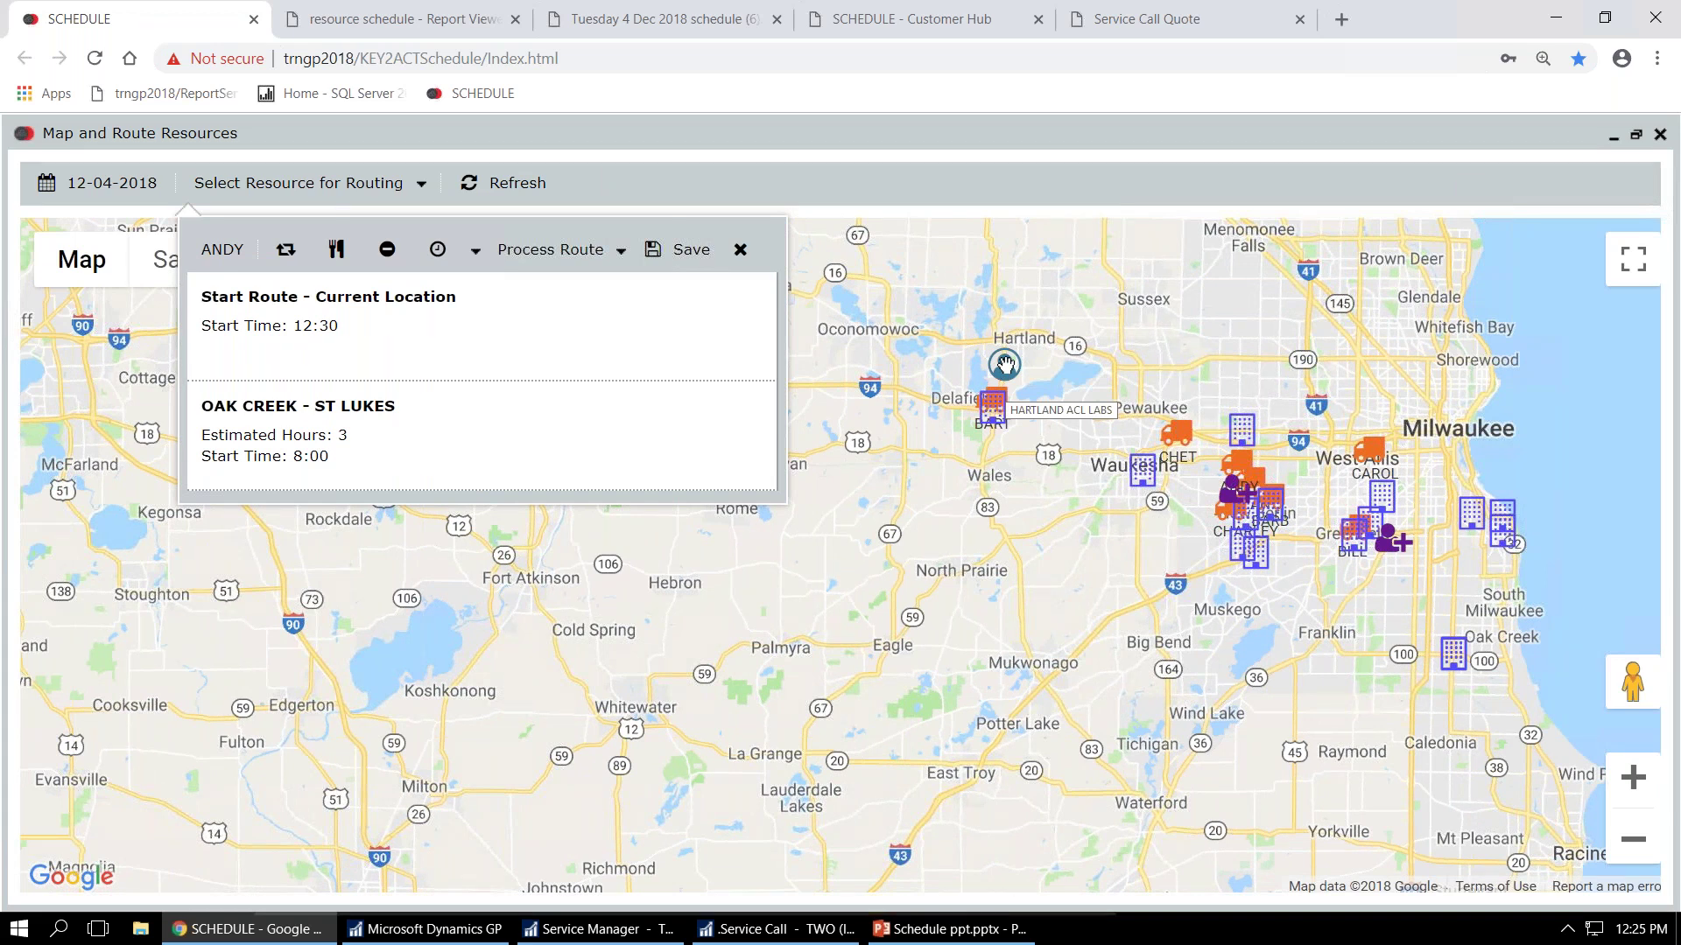
# - View the appointment details of the HARTLAND ACL LABS marker, and close both the details and the resource's routing list
pyautogui.click(1005, 364)
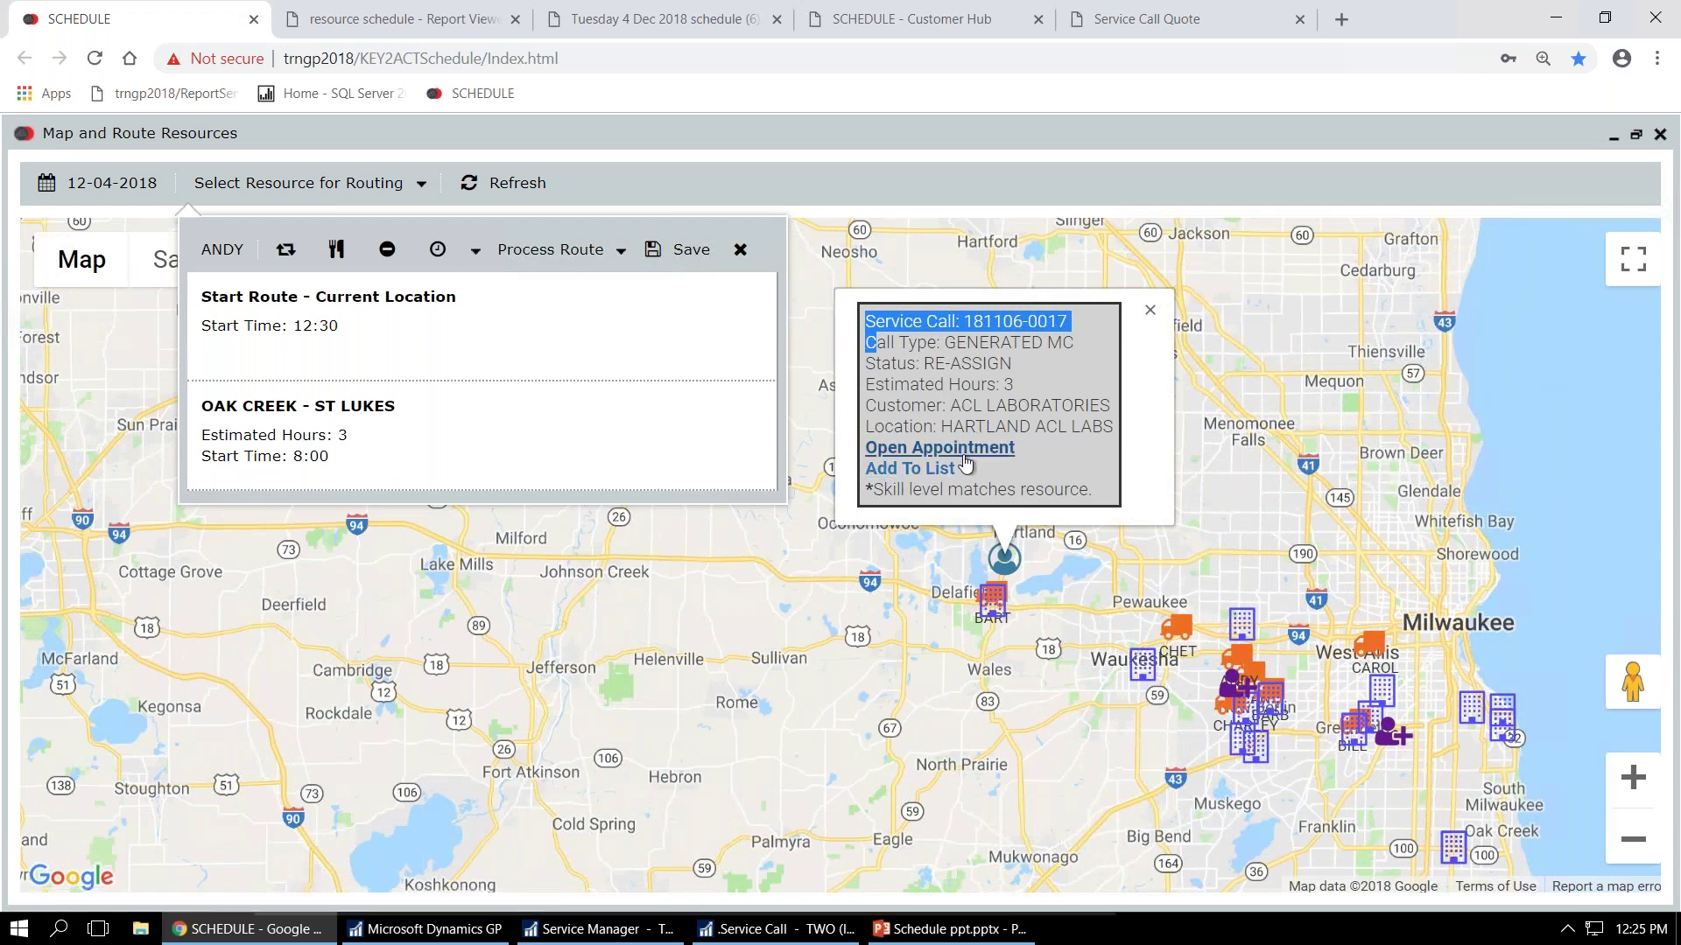
pyautogui.click(1149, 310)
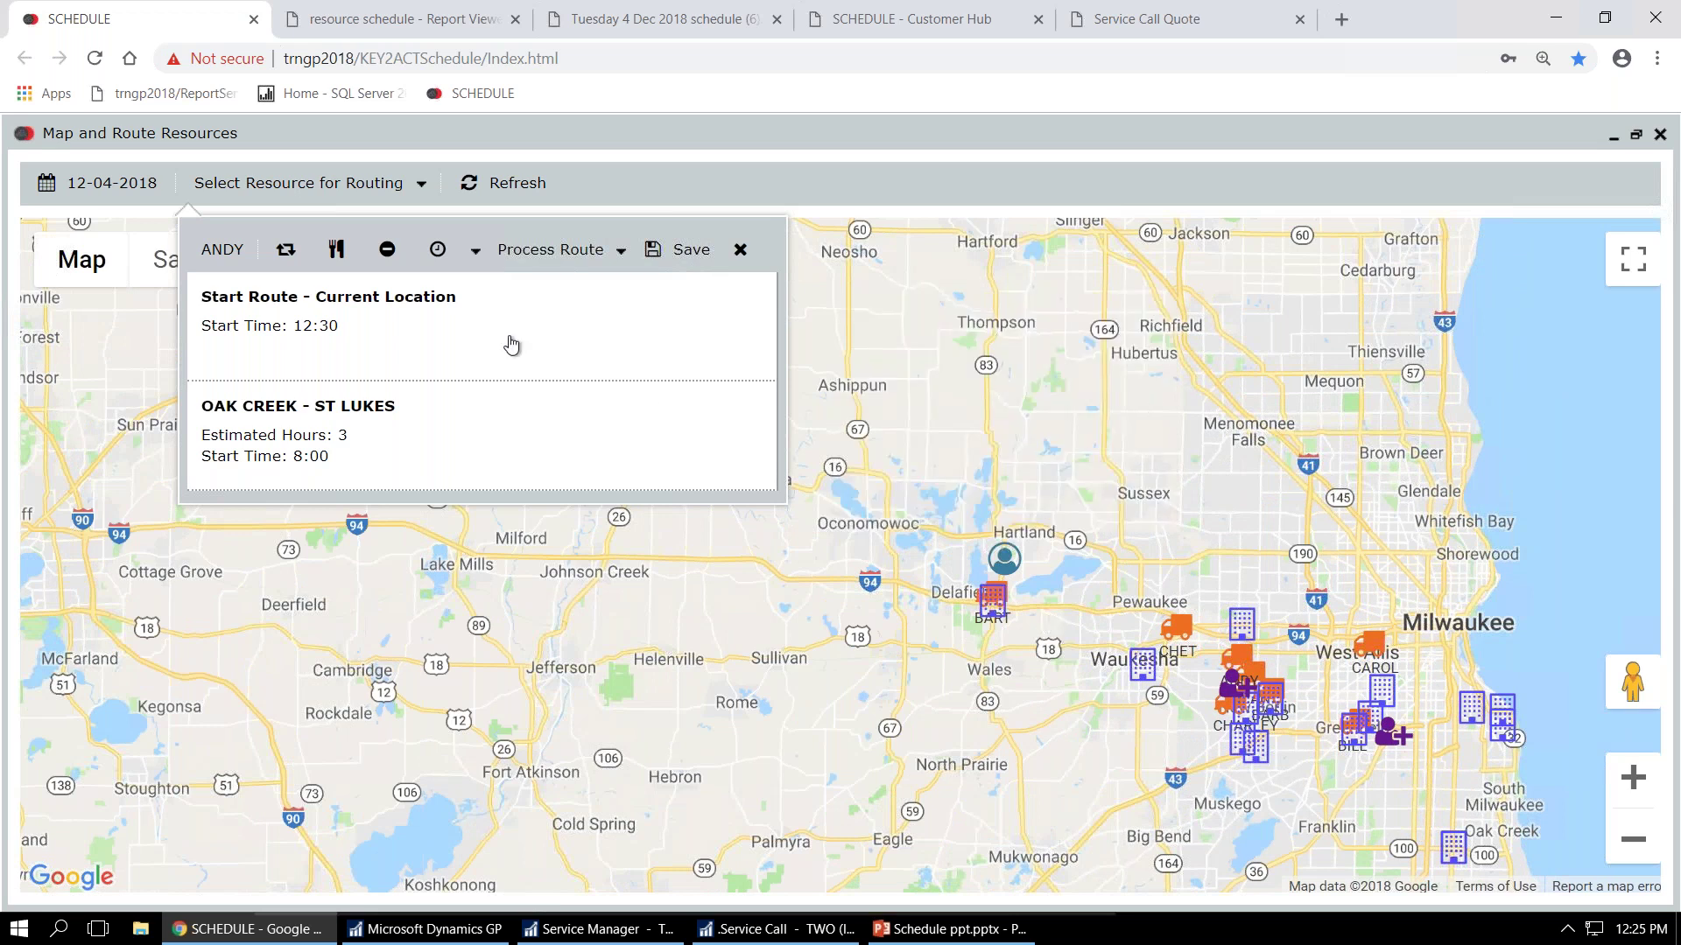
pyautogui.click(740, 250)
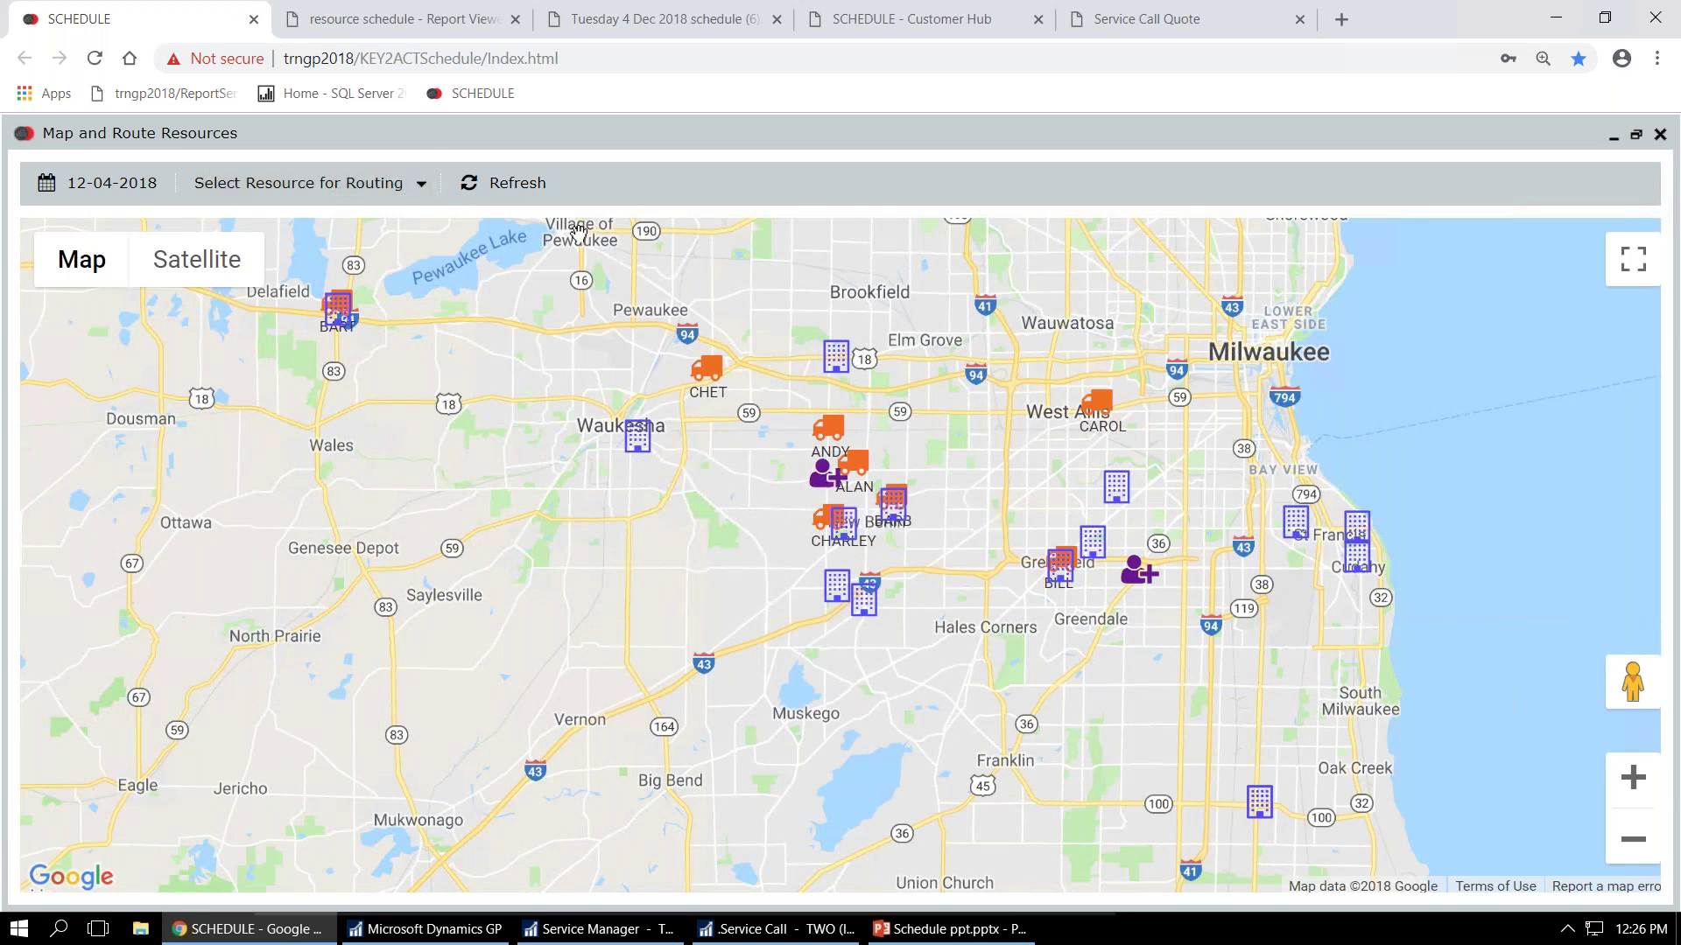
# - Minimize the map window, enlarge the Schedule area, and set the 7:30 AM - 12:30 PM QUOTED SERVICE appointment's status to ARRIVED
pyautogui.click(1609, 137)
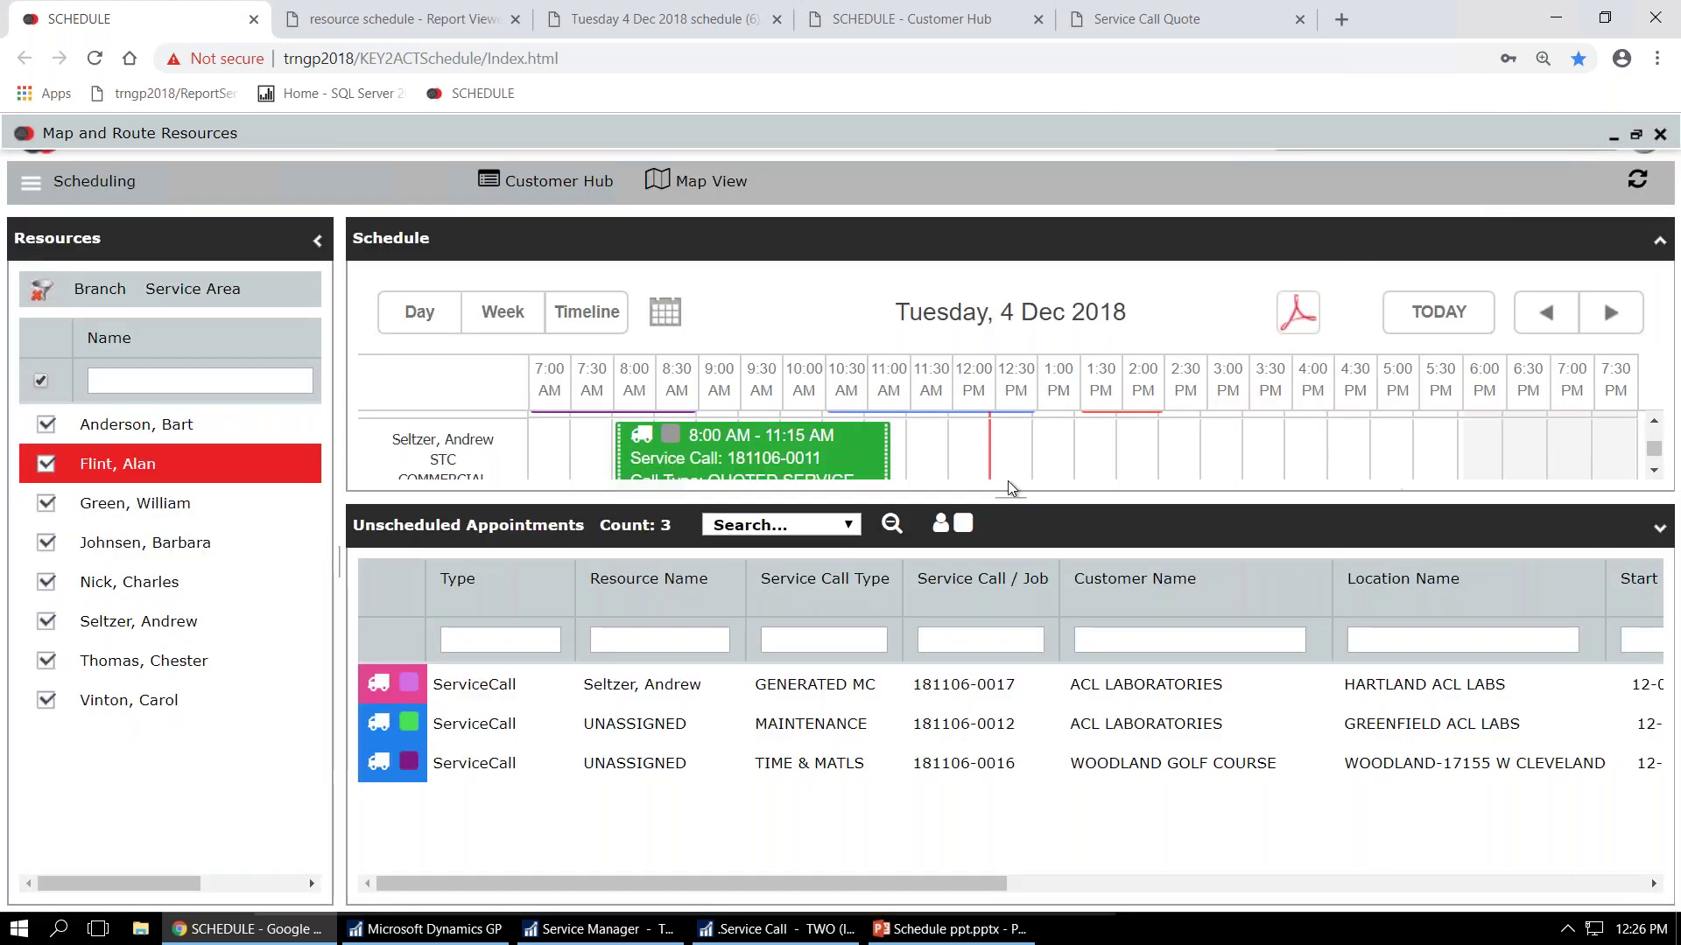
pyautogui.moveTo(1011, 498); pyautogui.dragTo(1011, 754)
pyautogui.moveTo(1656, 622); pyautogui.dragTo(1673, 473)
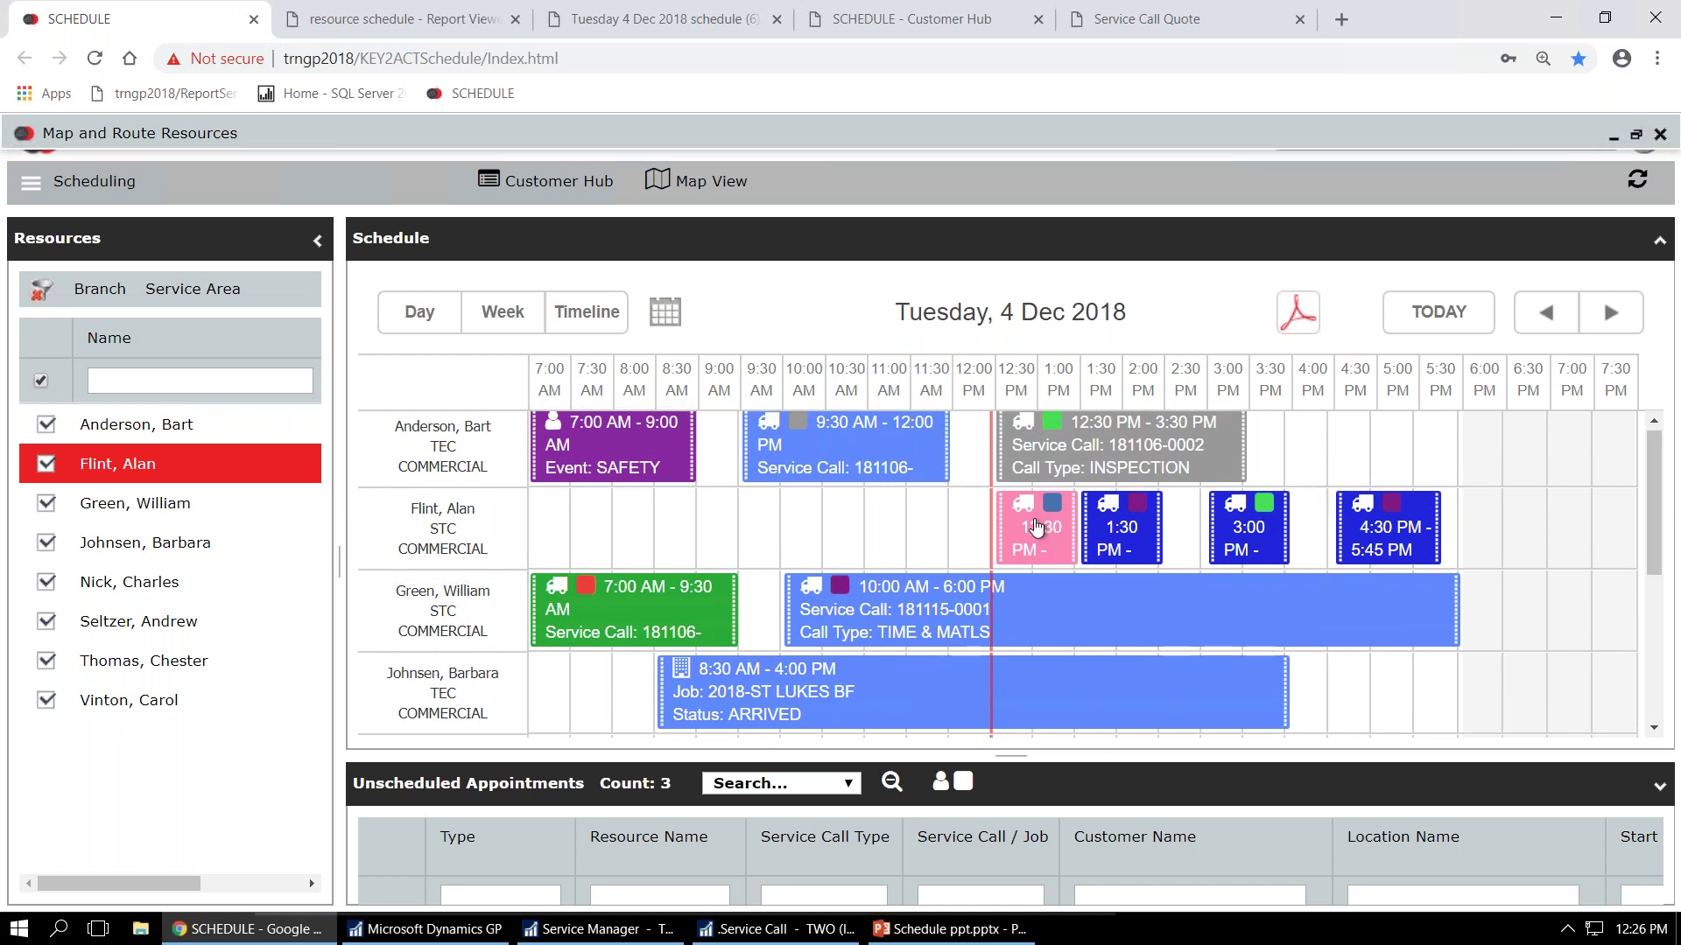
pyautogui.moveTo(1647, 466); pyautogui.dragTo(1653, 607)
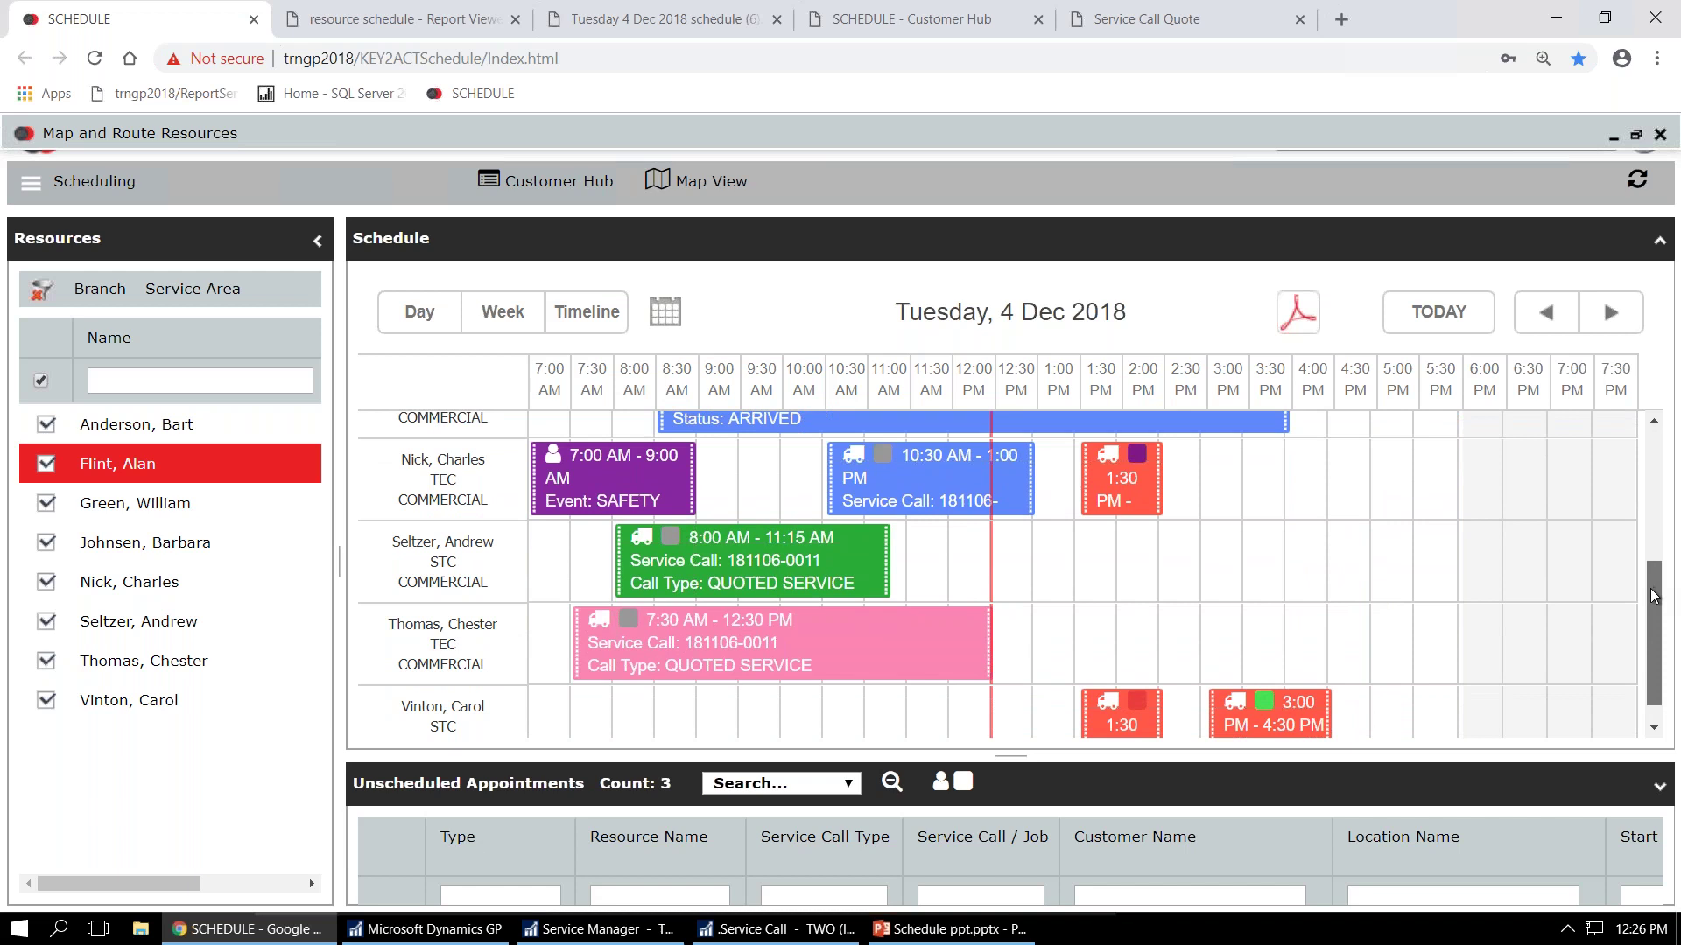
pyautogui.rightClick(882, 636)
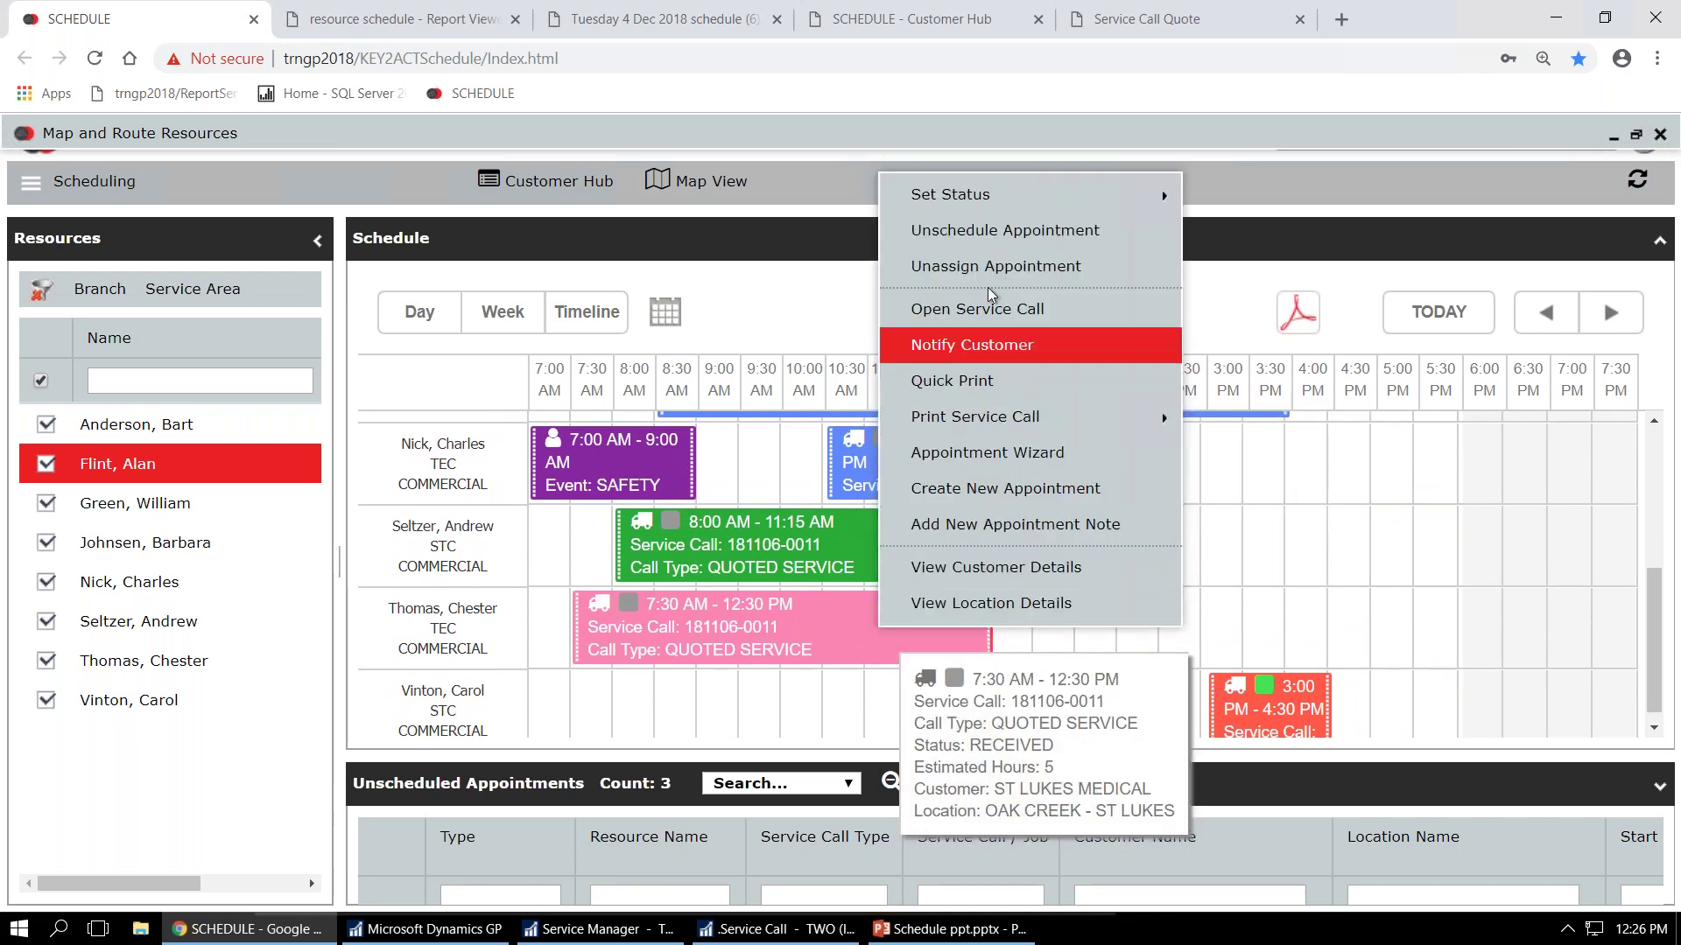
pyautogui.moveTo(914, 196)
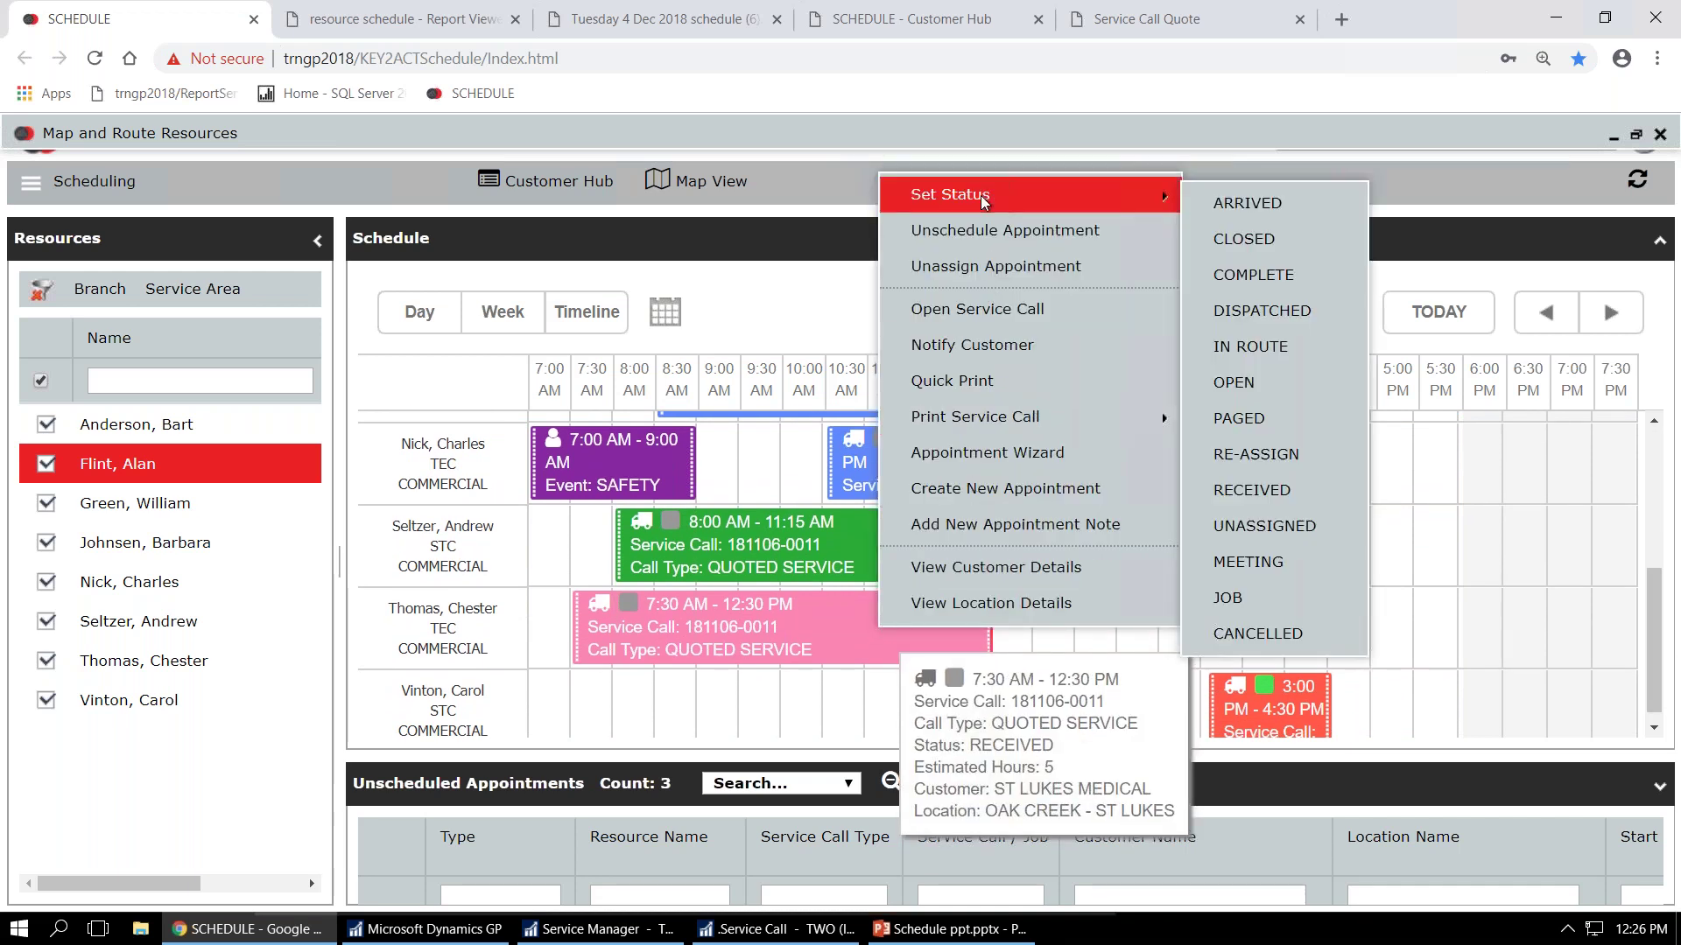
pyautogui.click(1236, 210)
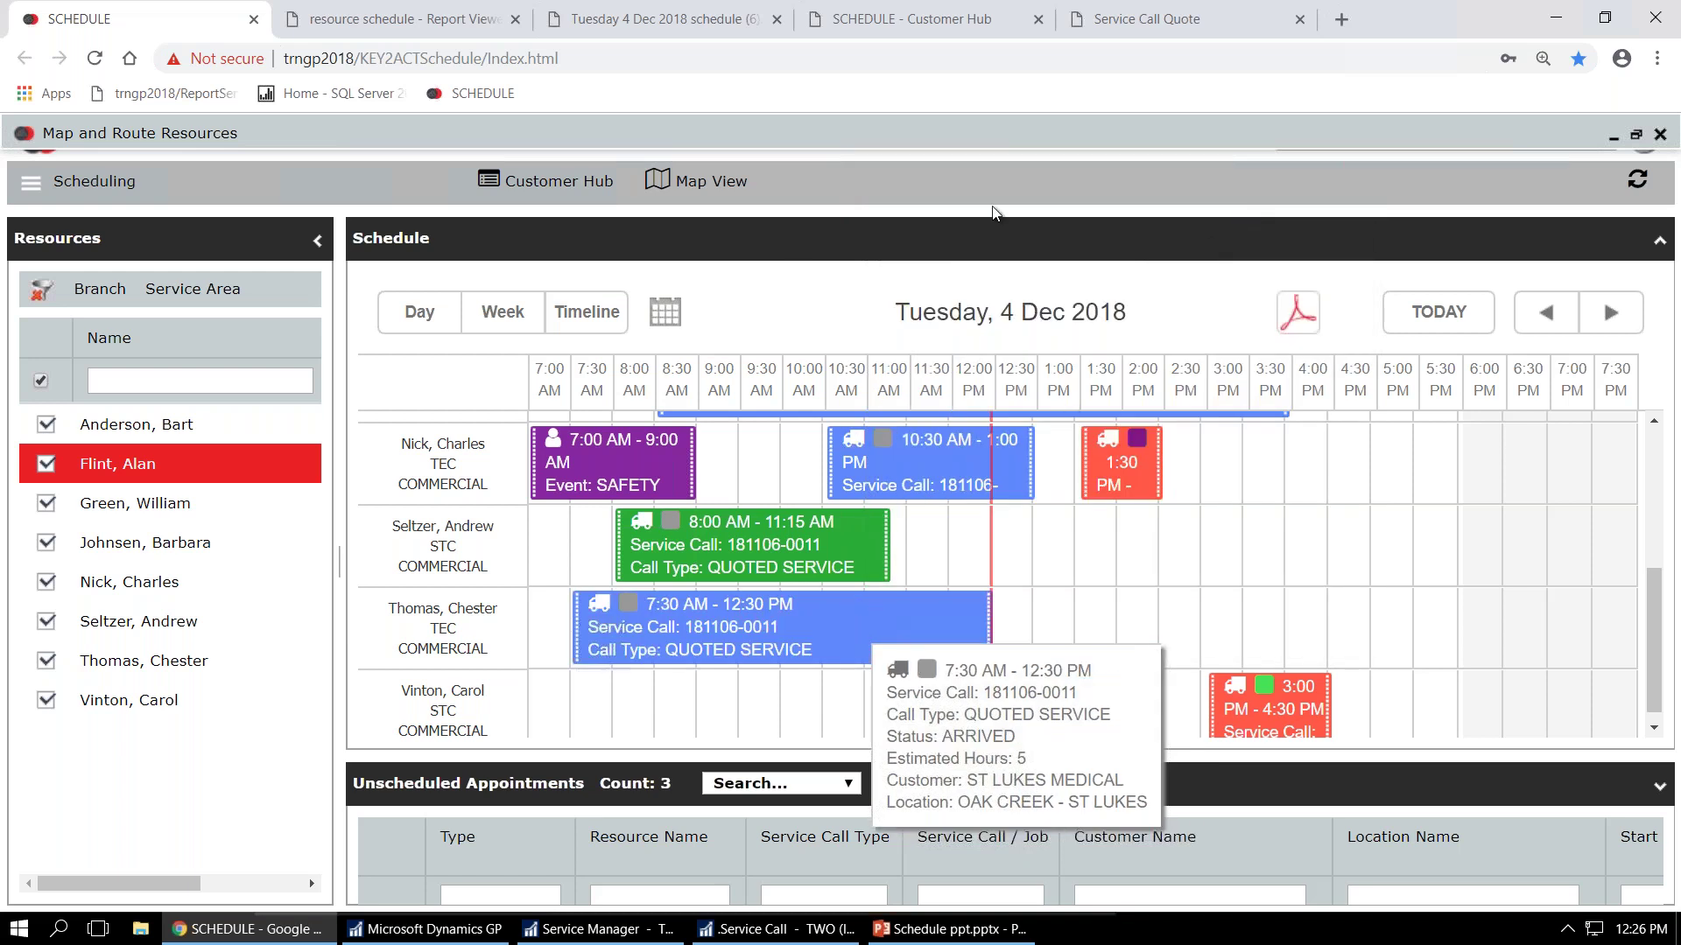
# - Restore and refresh the Map and Route Resources window, examine the OAK CREEK - ST LUKES marker, and maximize the window
pyautogui.click(1635, 134)
pyautogui.click(657, 193)
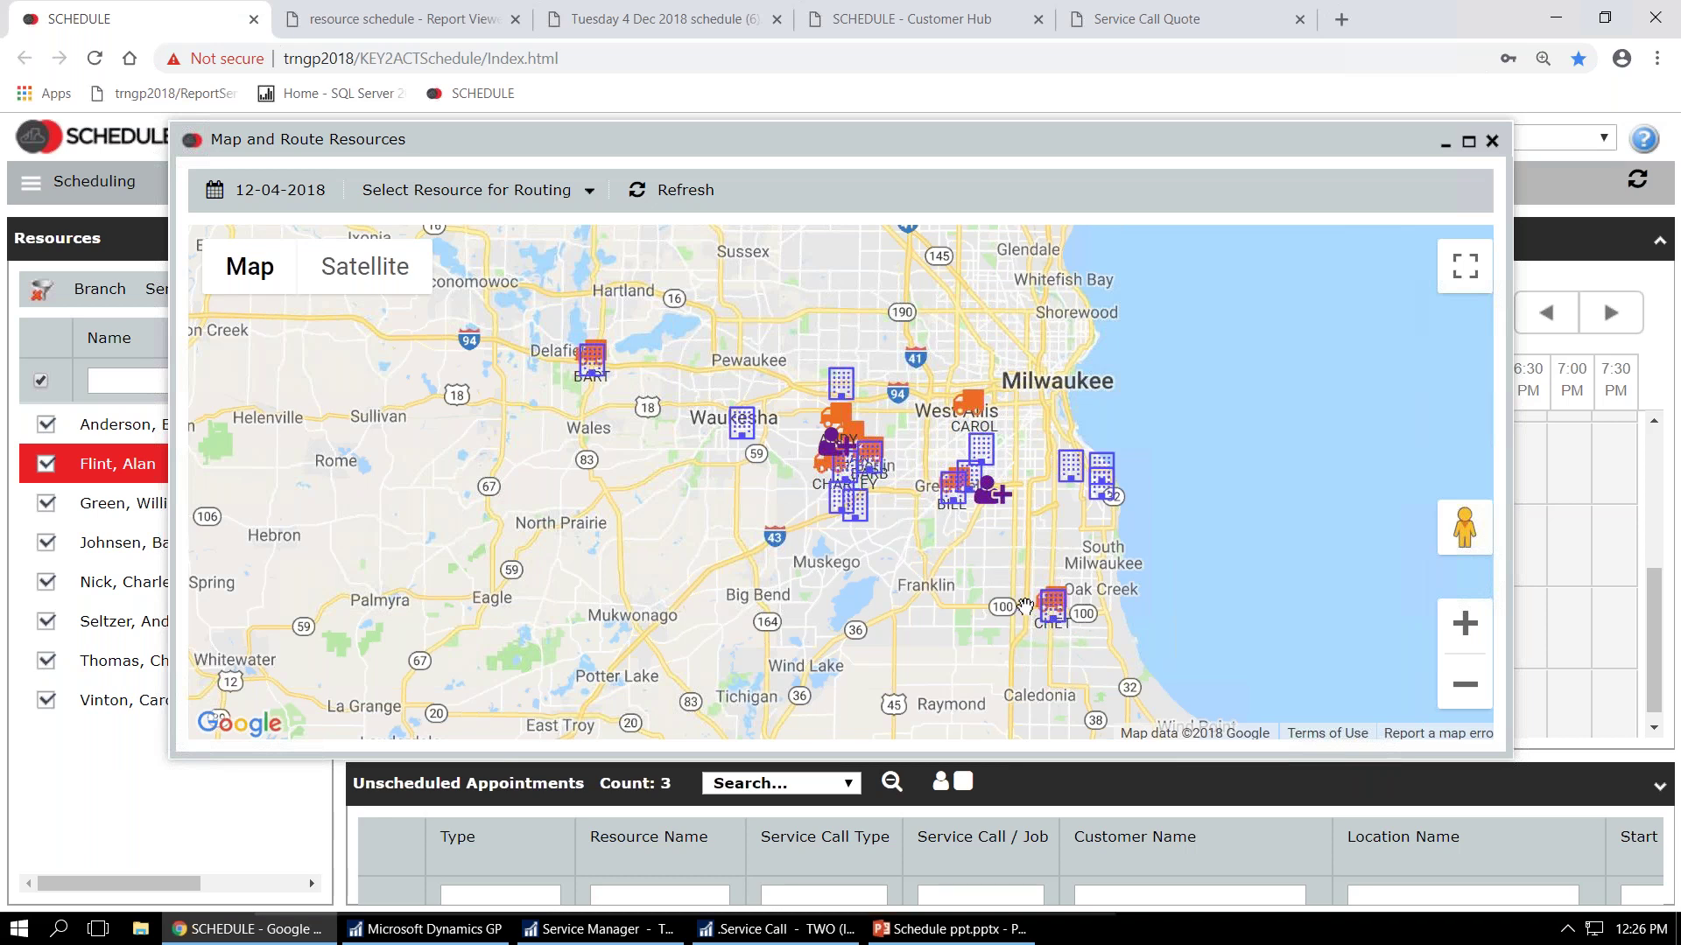
pyautogui.scroll(1, 1025, 604)
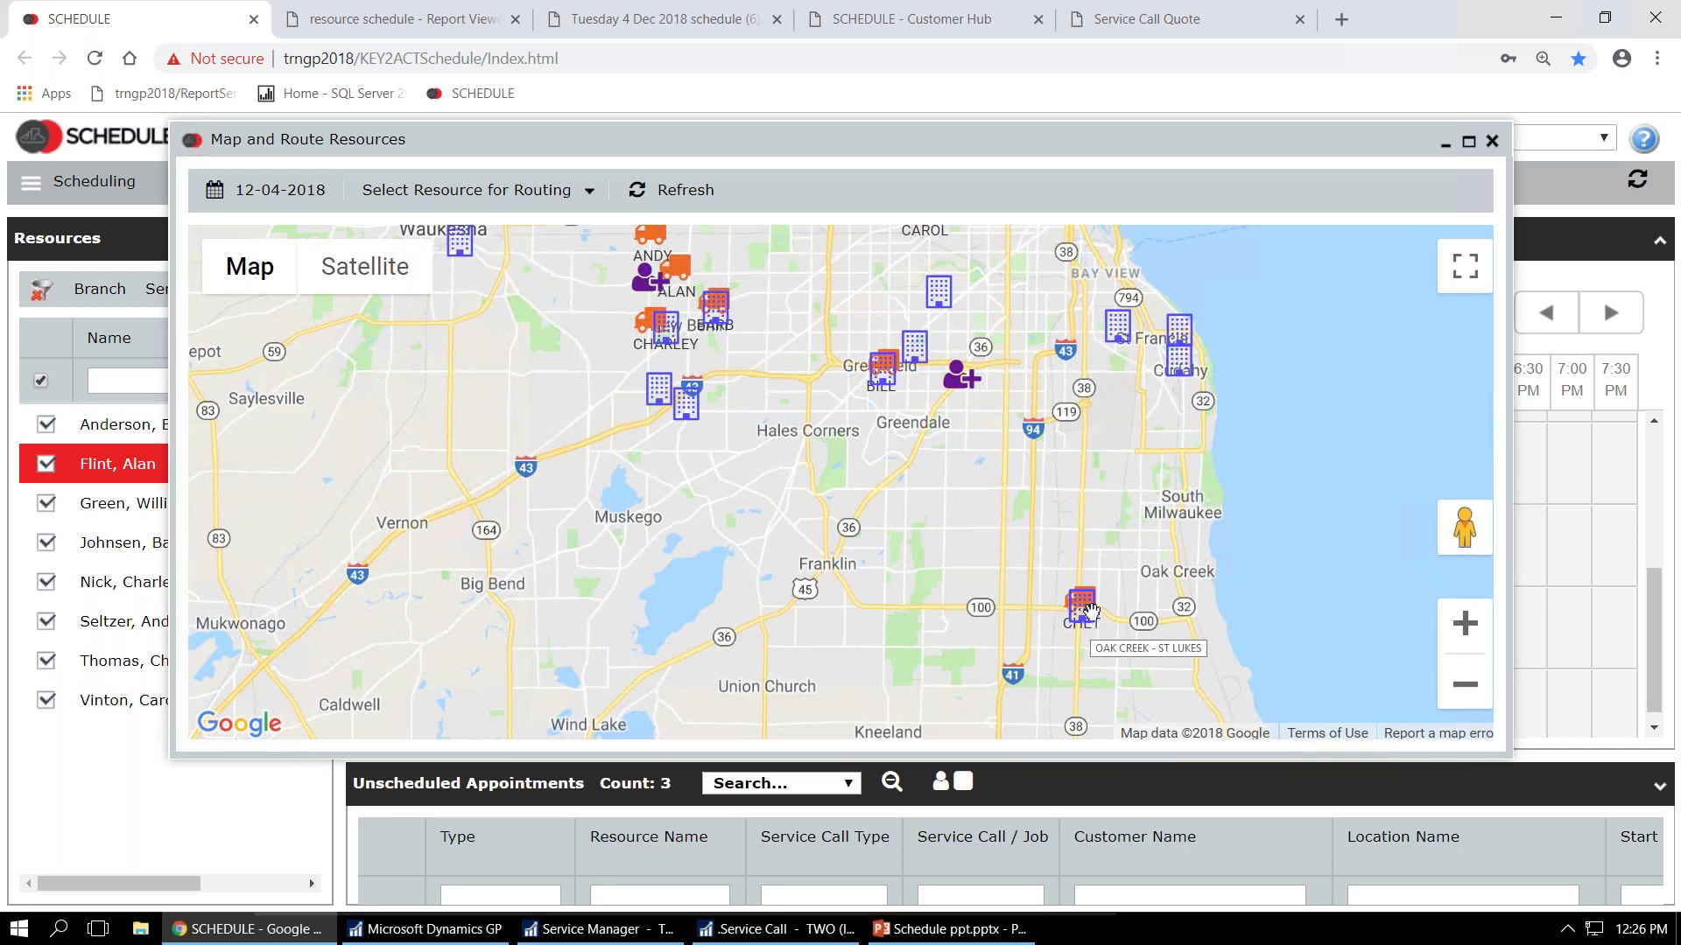
pyautogui.click(1470, 143)
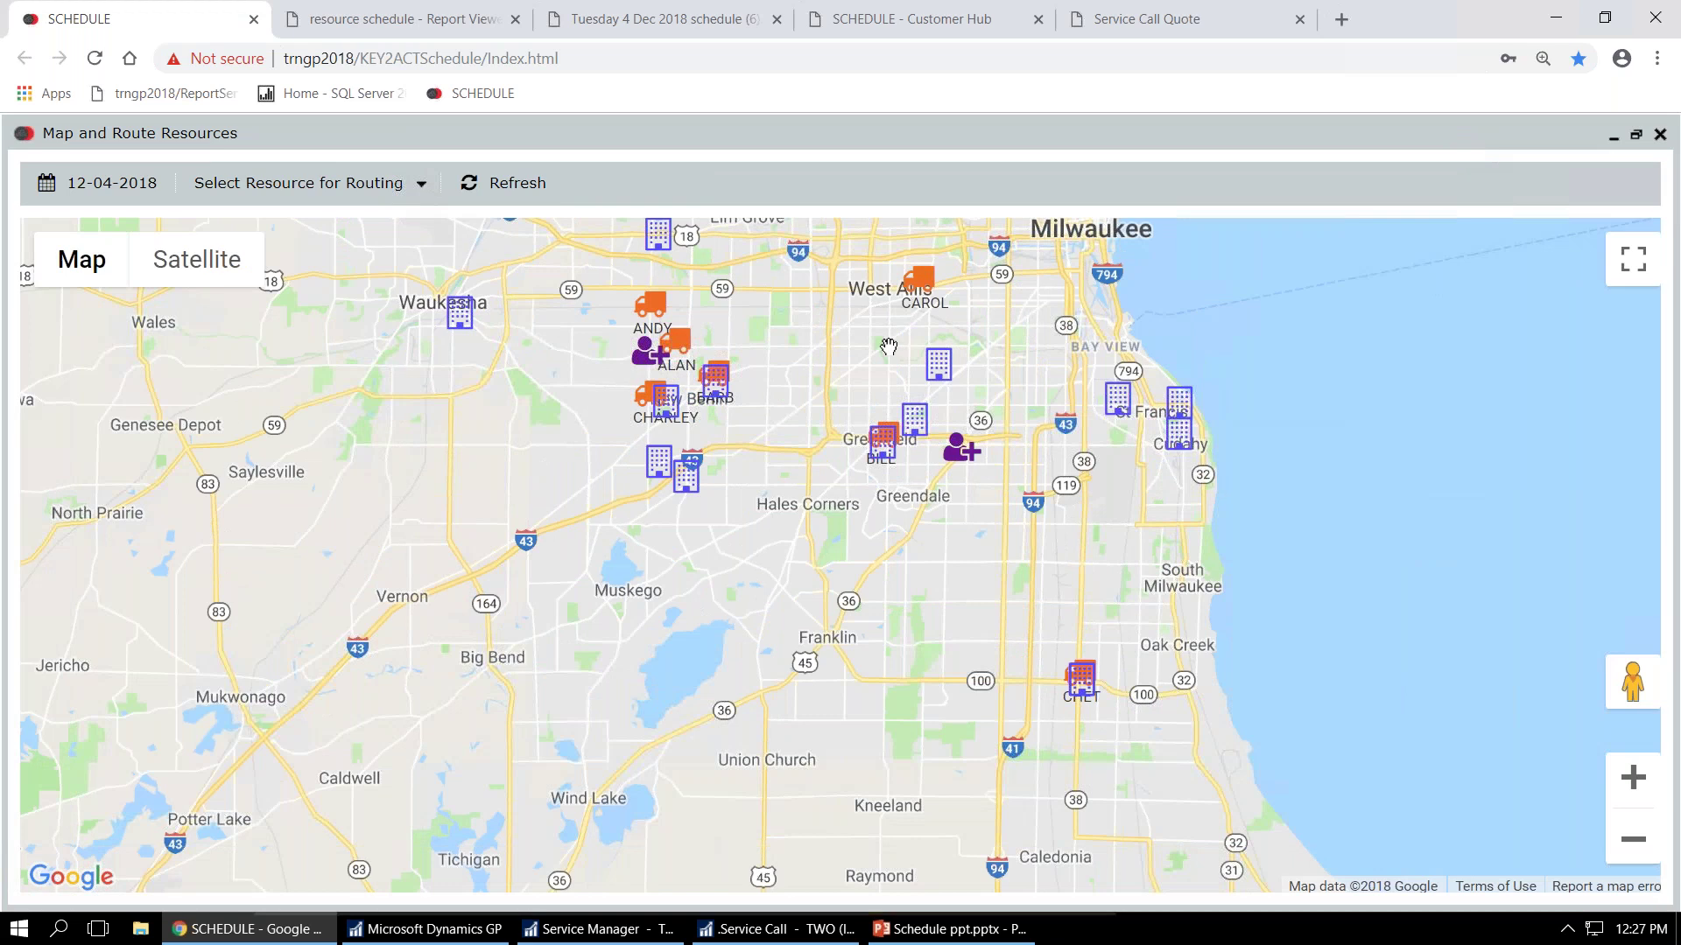
# - Select the first listed resource for routing, and add a return end stop and a lunch break to the route list
pyautogui.click(431, 185)
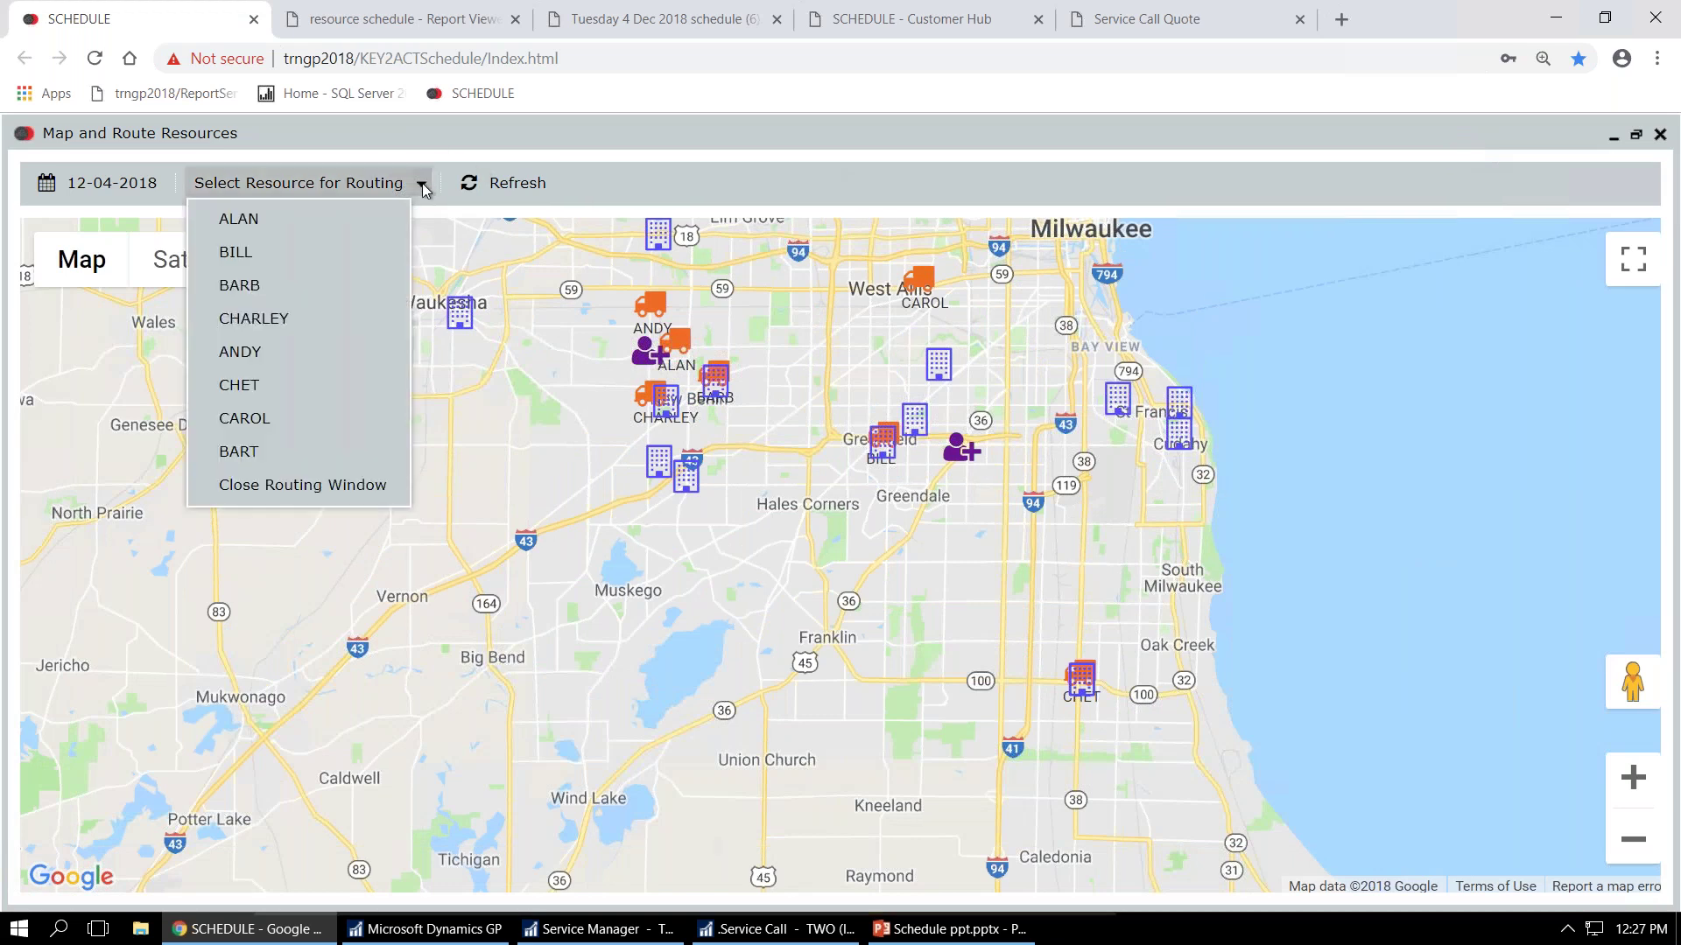
pyautogui.click(342, 218)
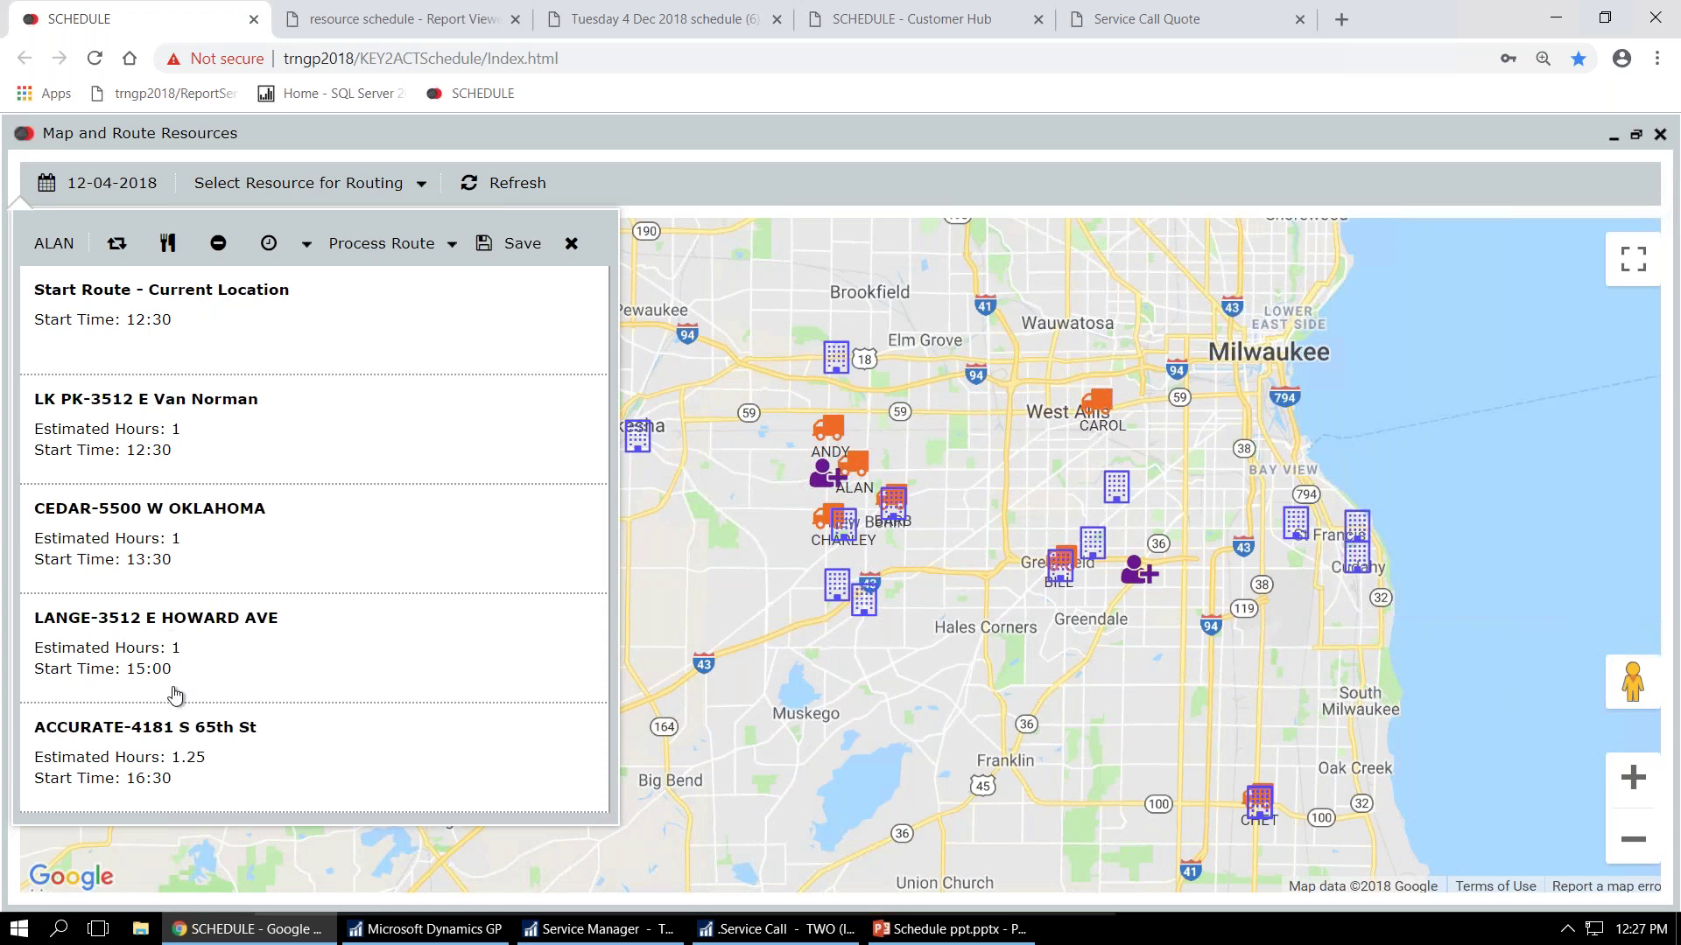
pyautogui.click(117, 247)
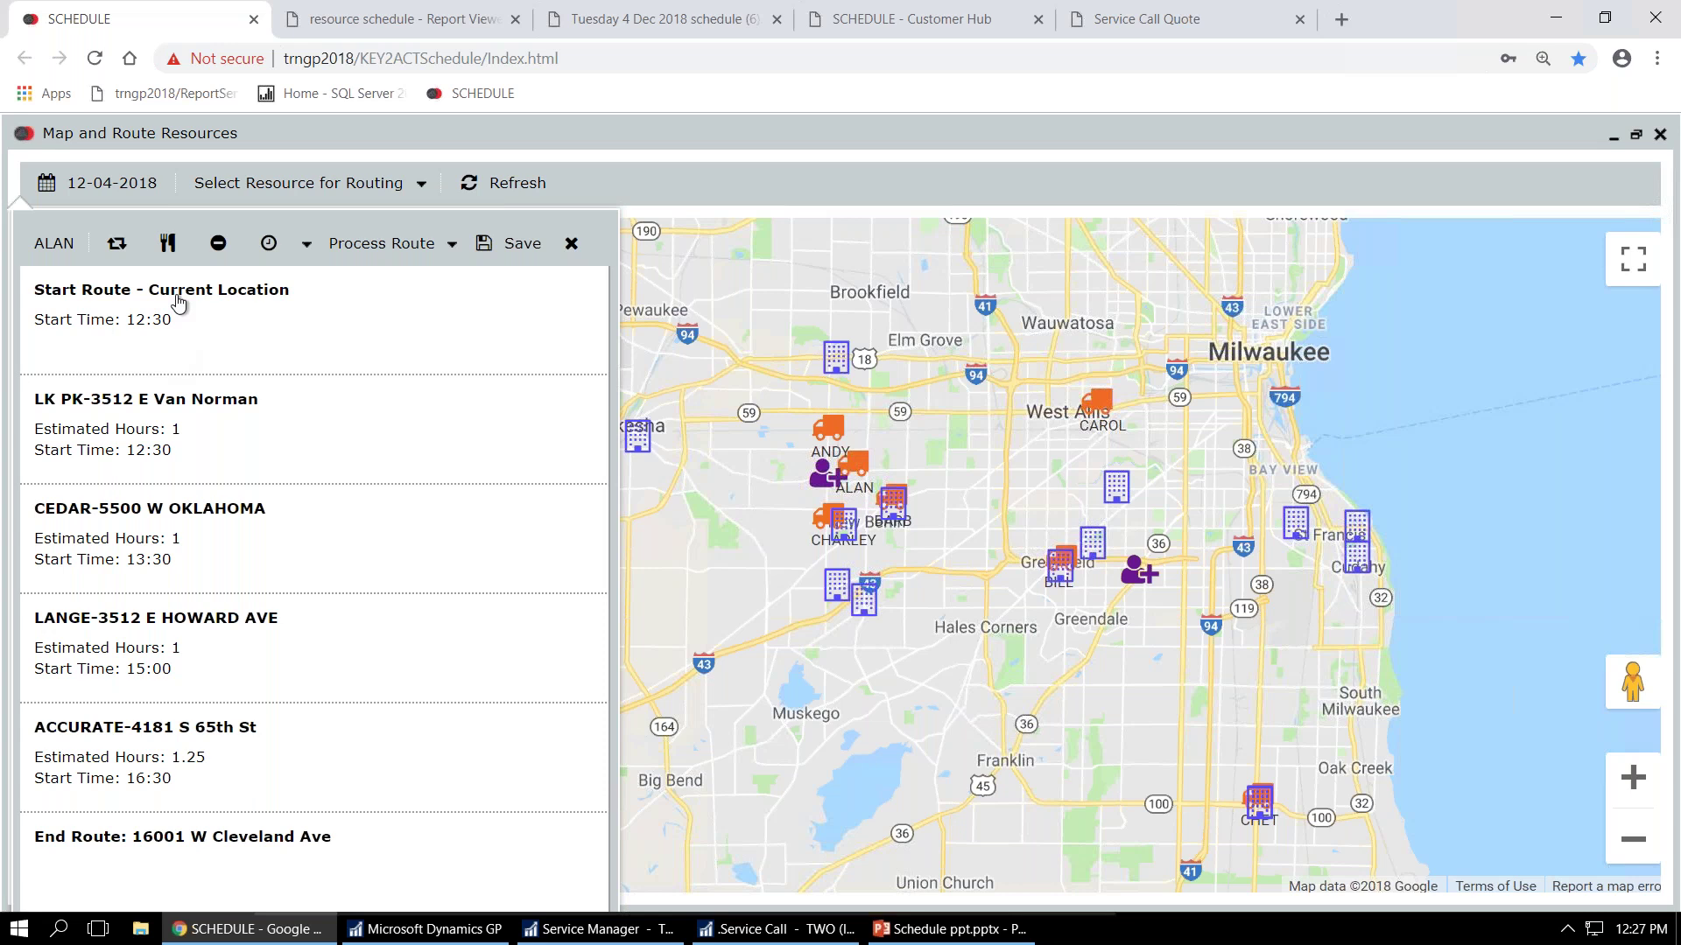
pyautogui.click(174, 245)
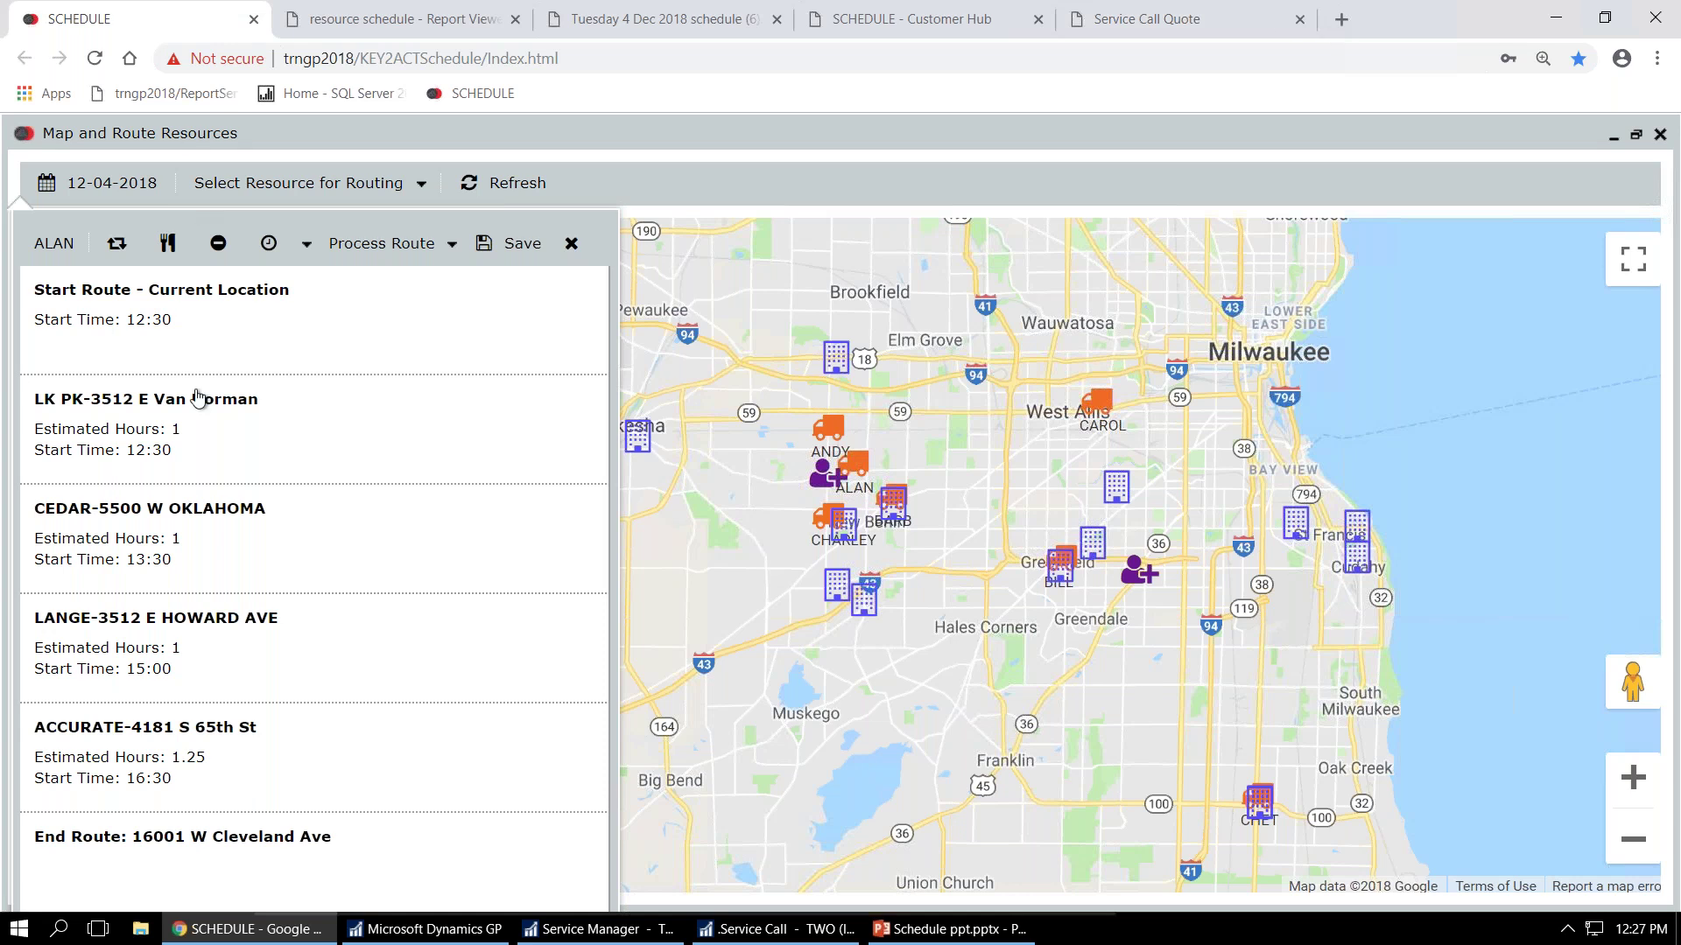
# - Restore down the browser window, process the resource's route with Route Current List, and examine the route on the map
pyautogui.click(1605, 18)
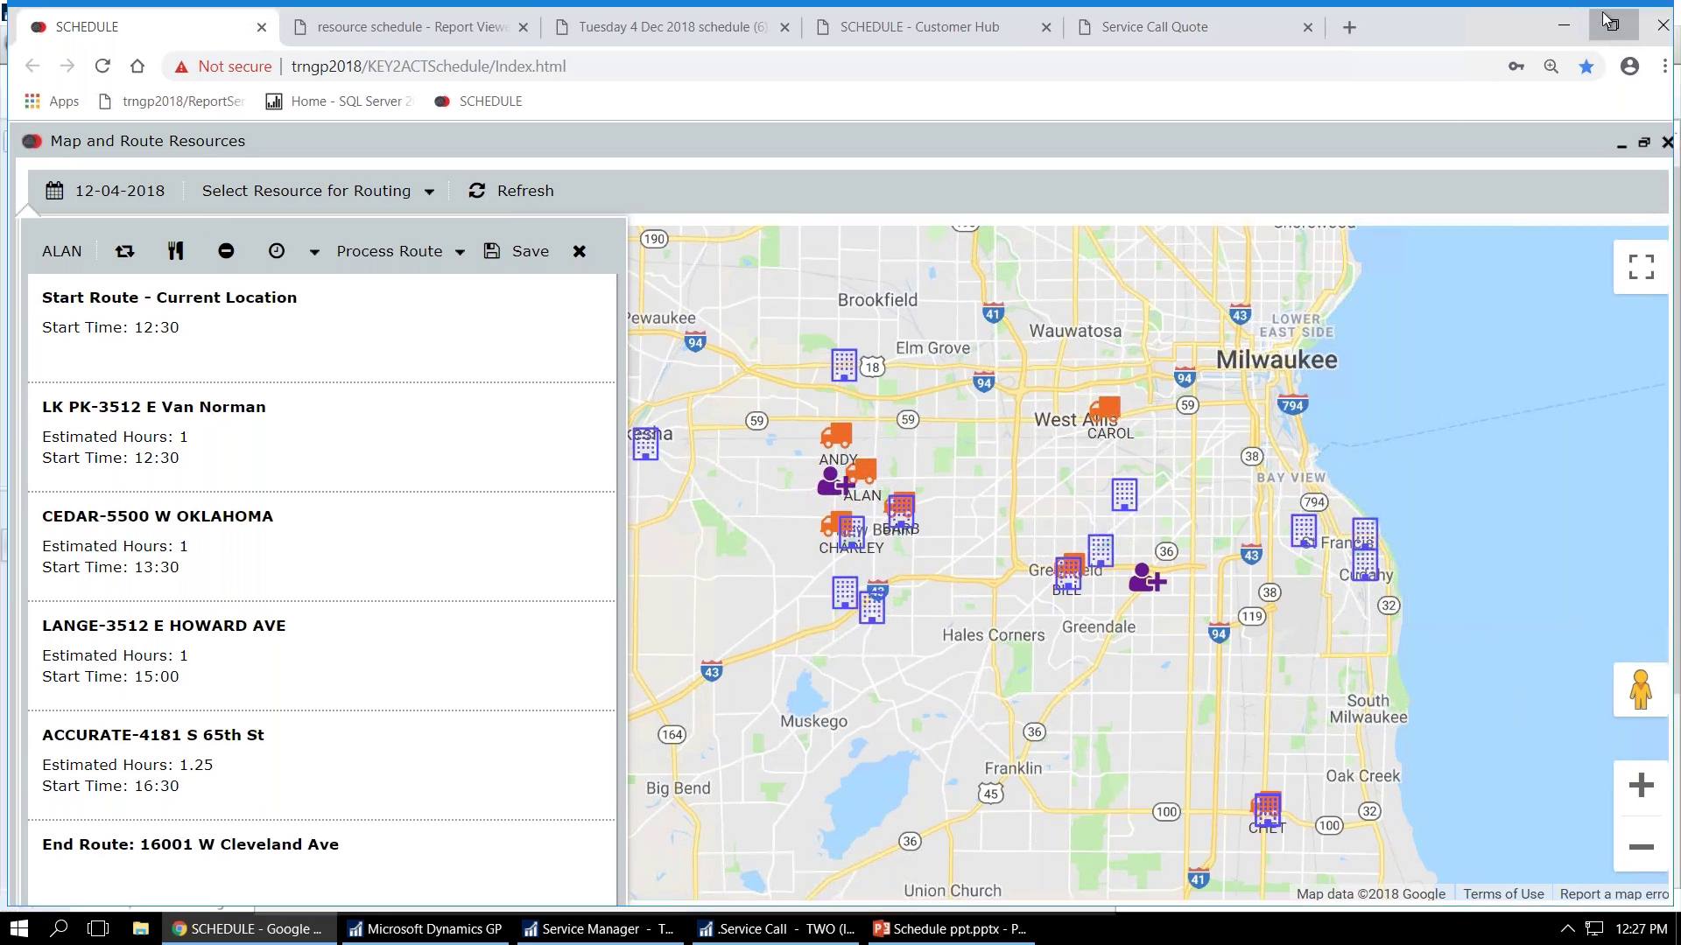
pyautogui.click(460, 254)
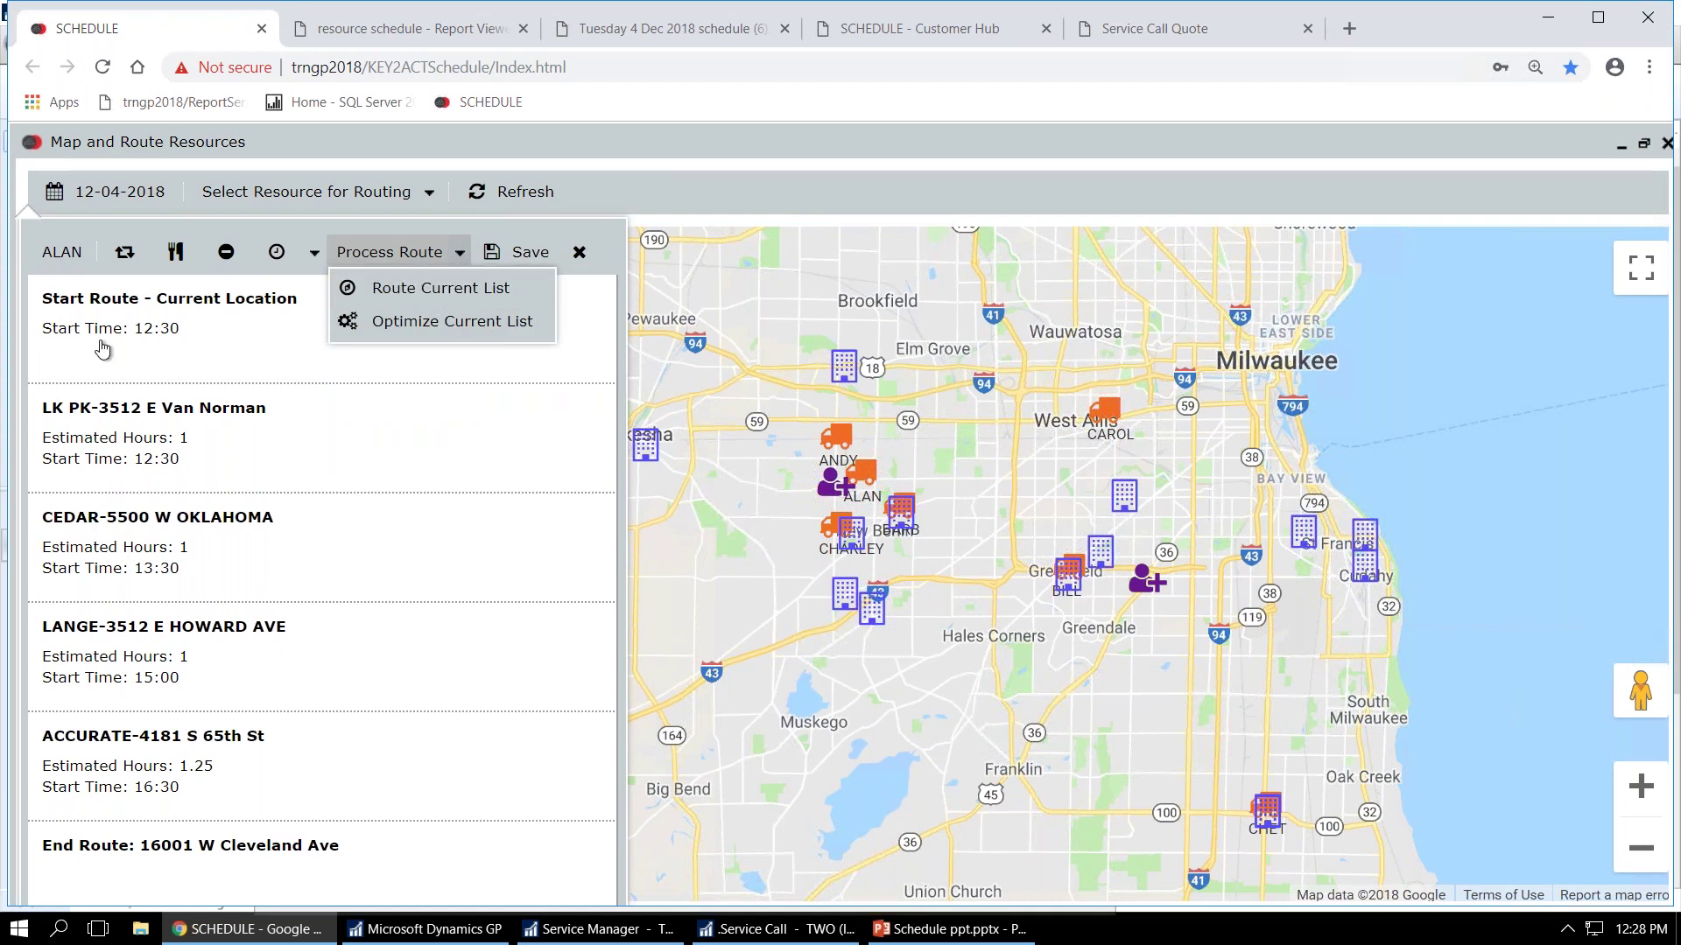
pyautogui.click(432, 291)
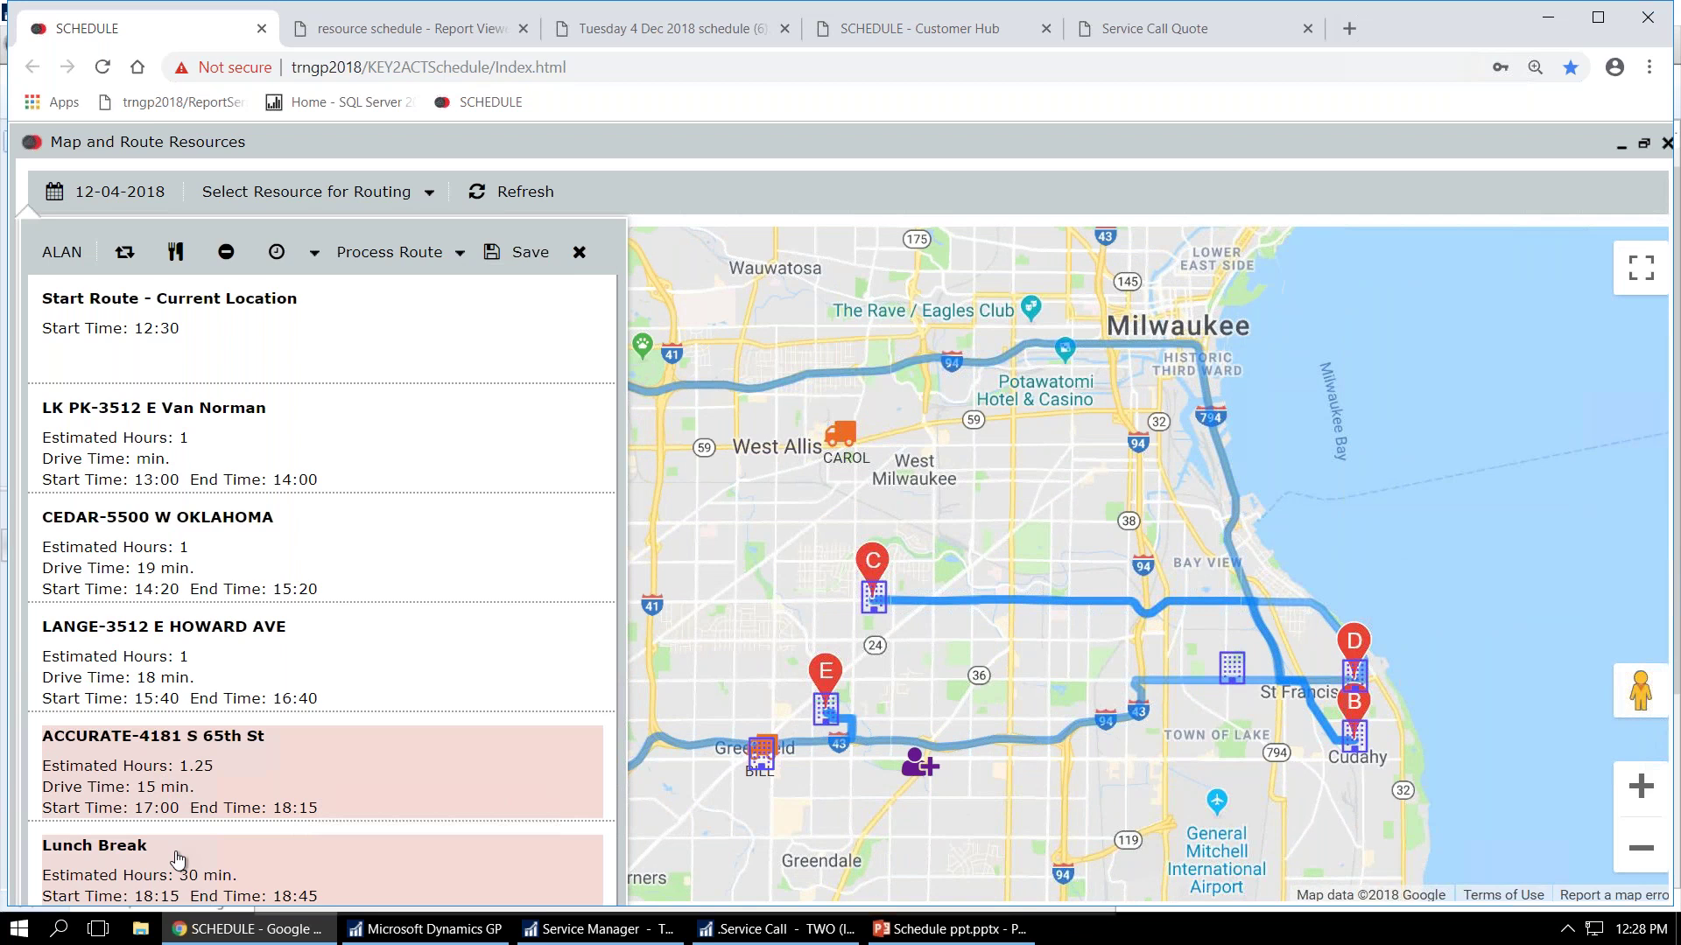
pyautogui.moveTo(902, 495); pyautogui.dragTo(1071, 484)
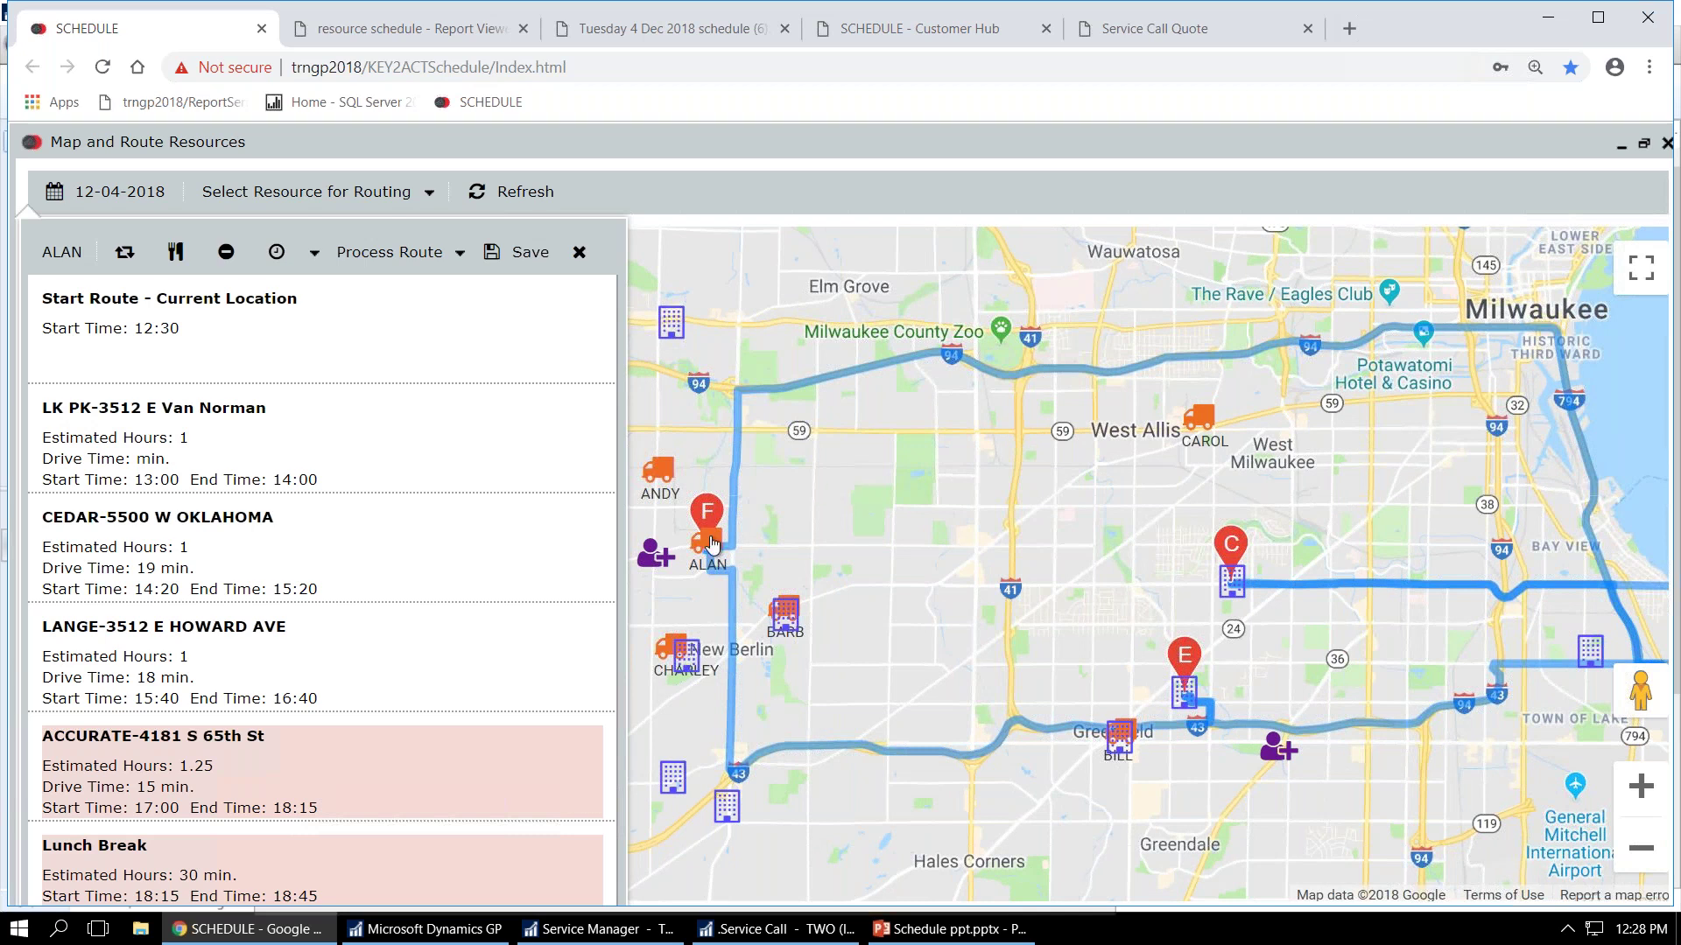
pyautogui.moveTo(1374, 638); pyautogui.dragTo(1211, 639)
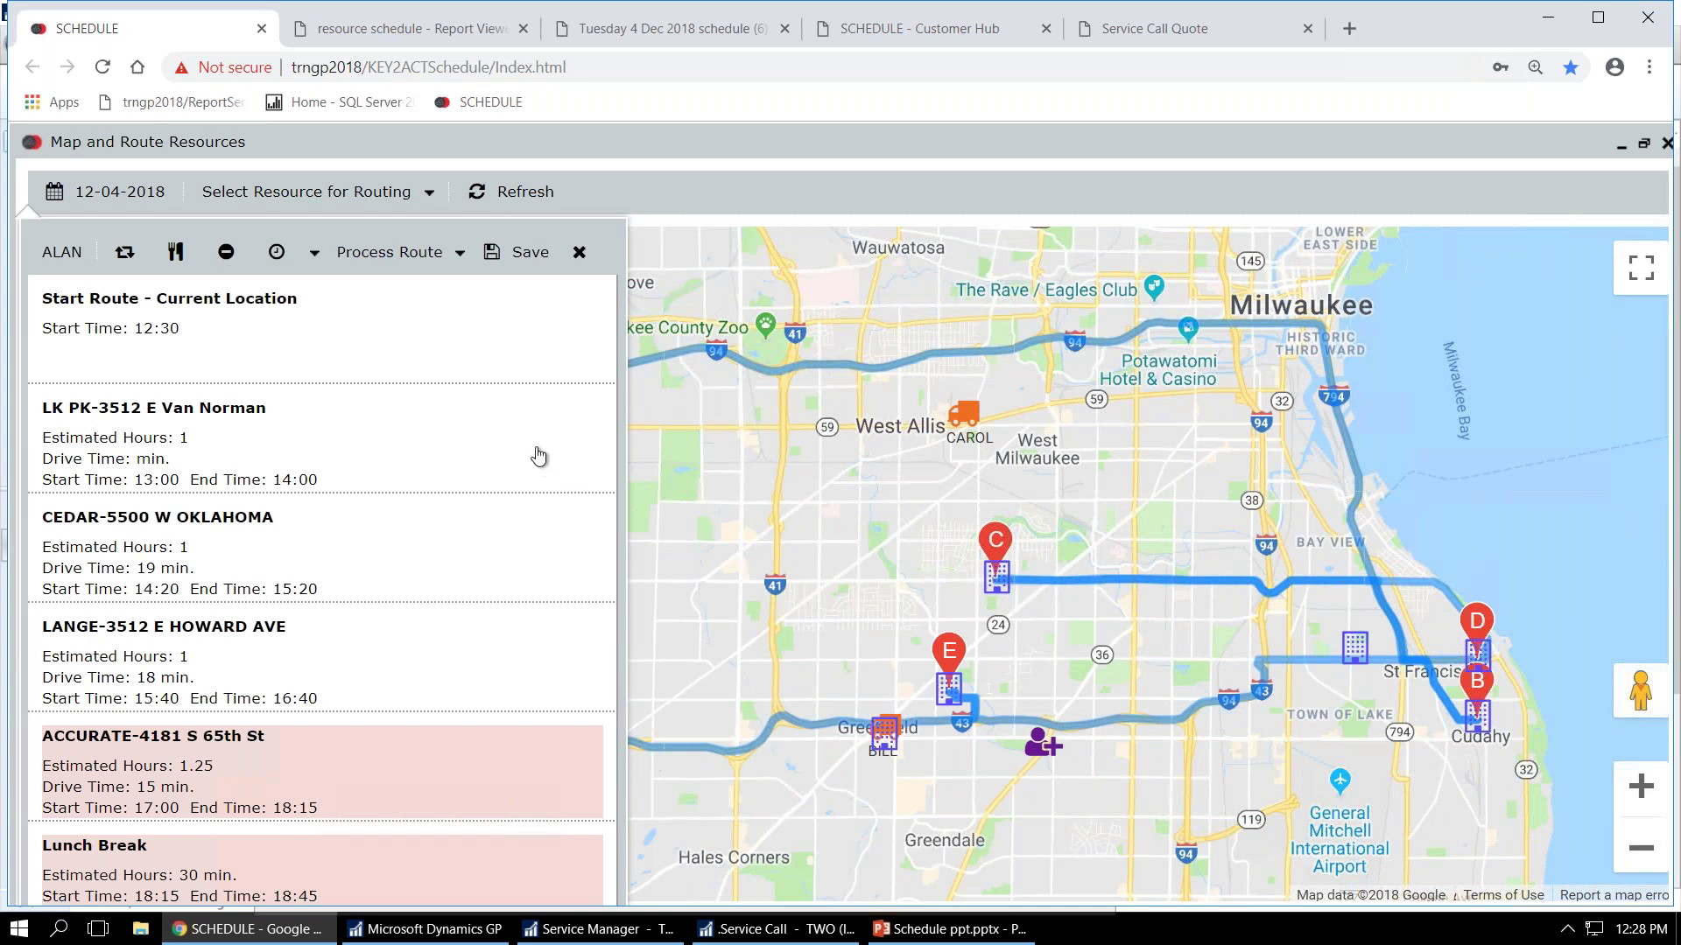
# - Optimize the resource's current route list and move the Lunch Break directly after the first service stop
pyautogui.click(459, 255)
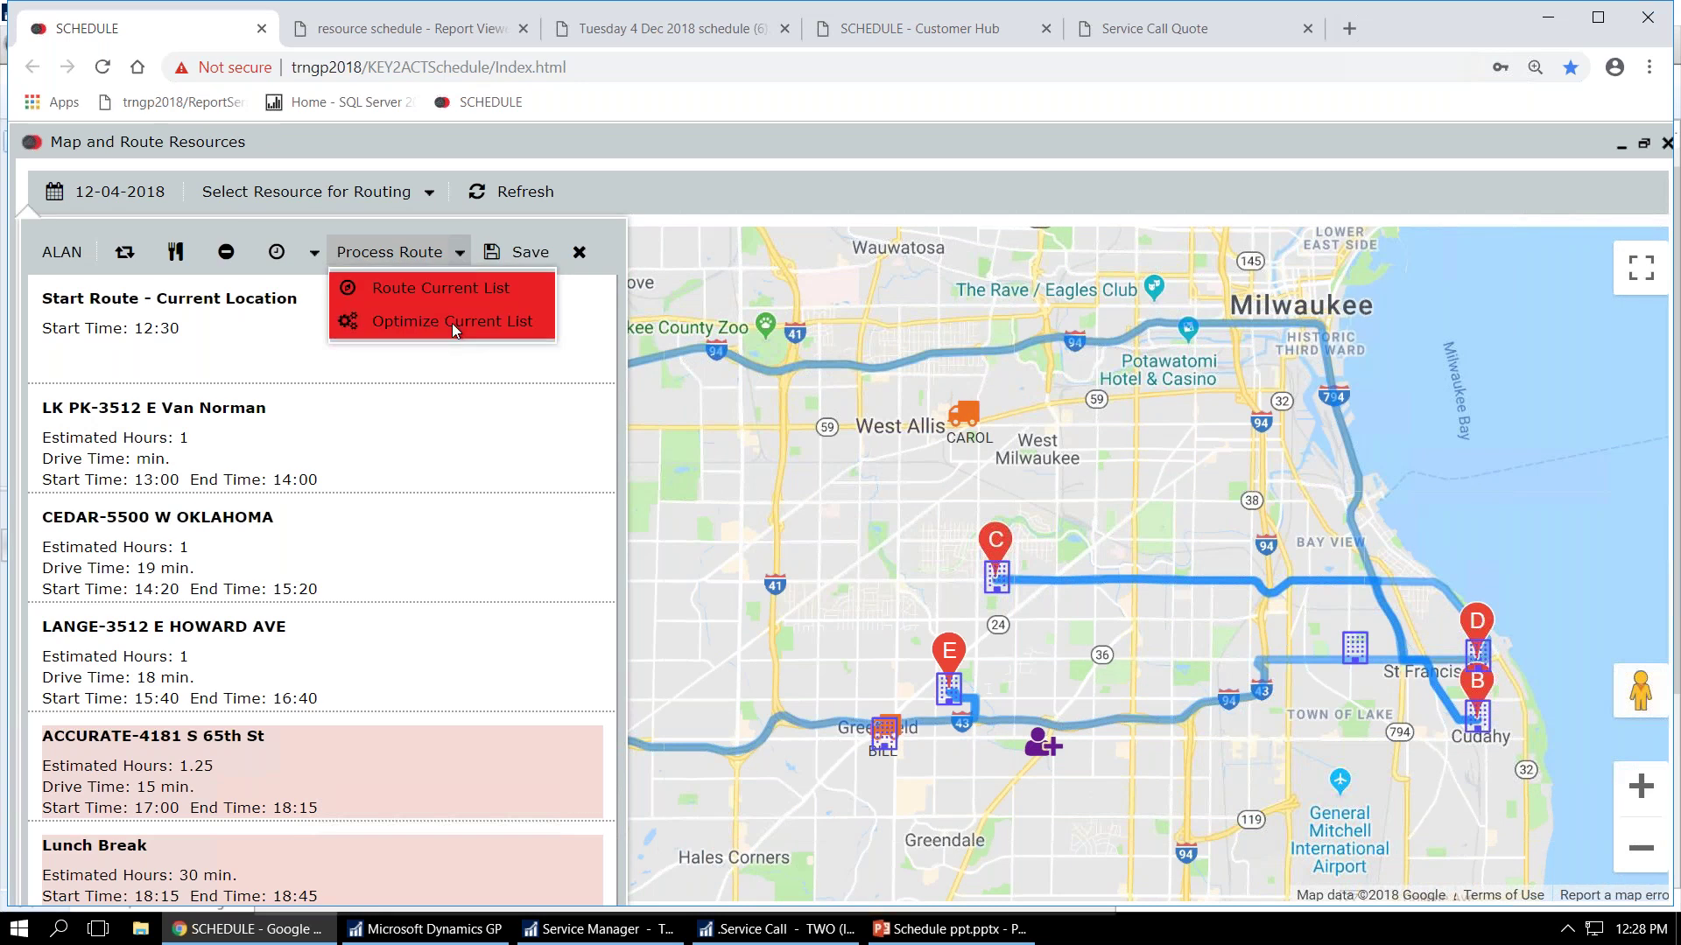
pyautogui.click(452, 323)
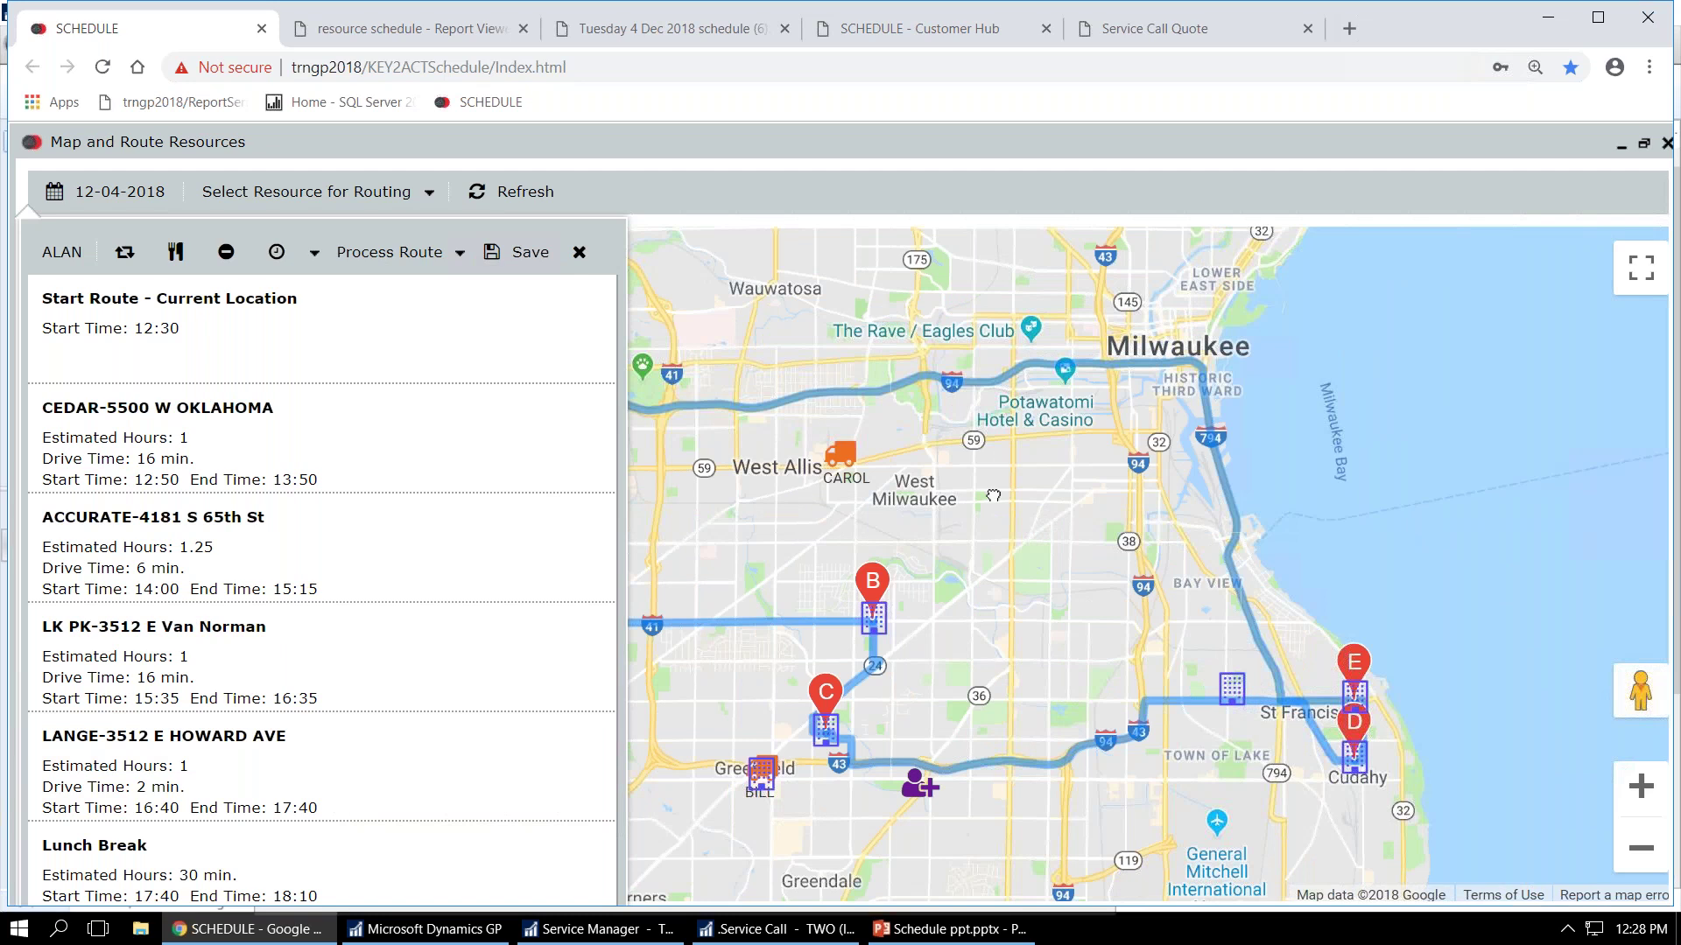
pyautogui.moveTo(994, 495); pyautogui.dragTo(1218, 493)
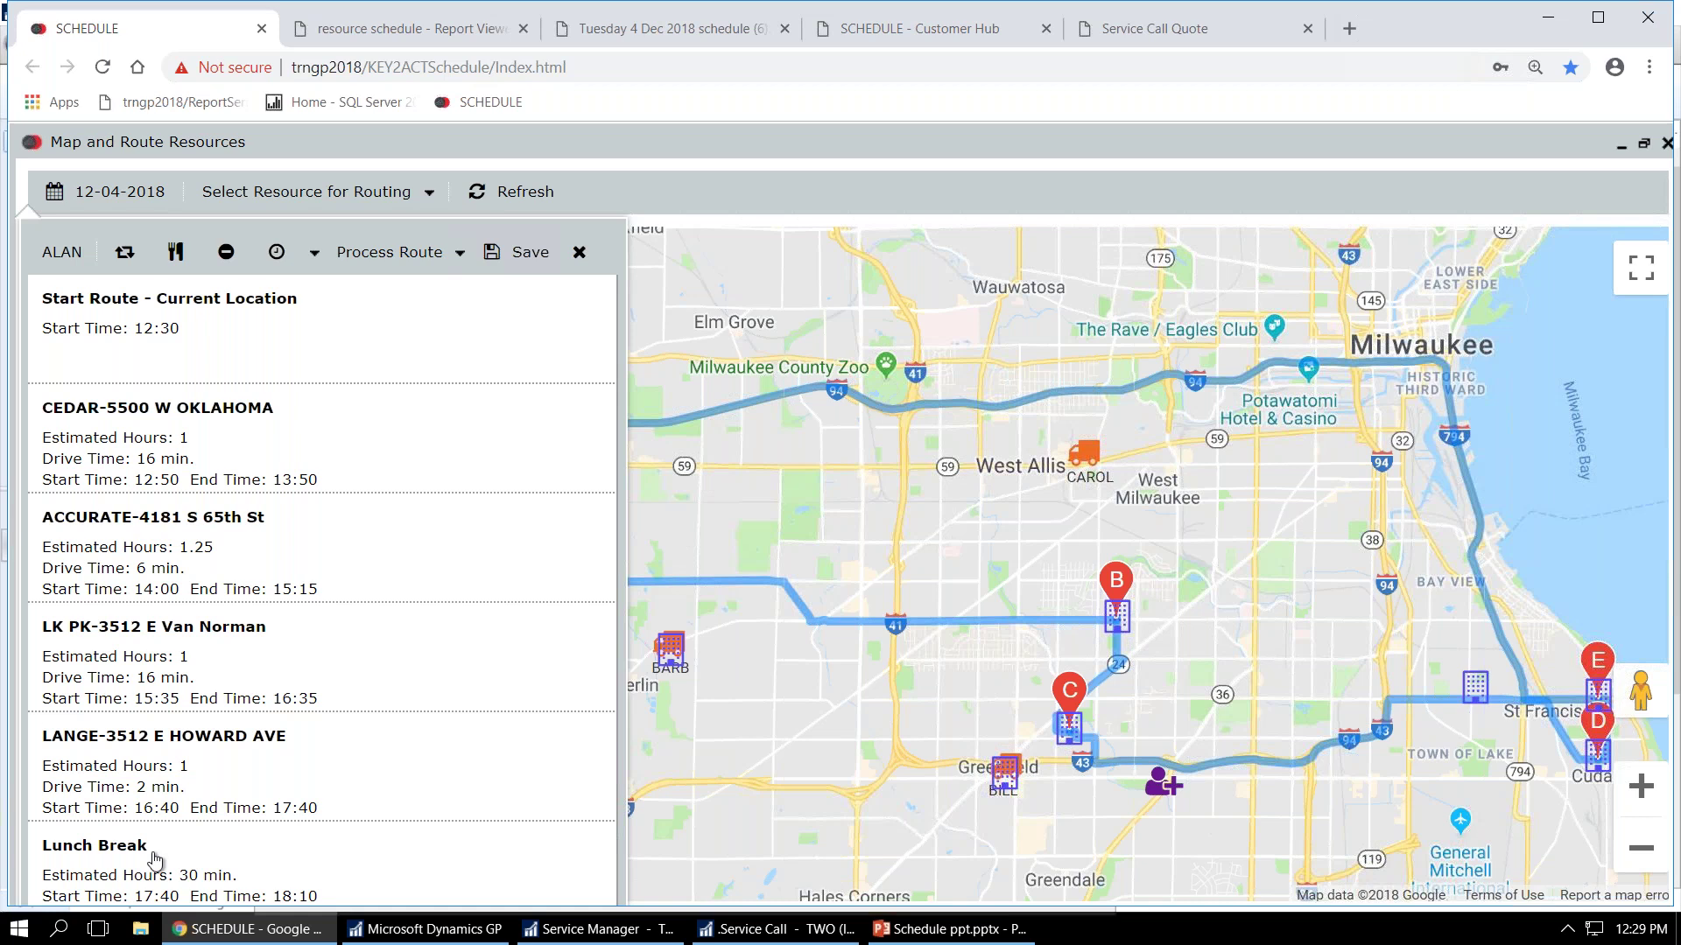
pyautogui.moveTo(155, 861); pyautogui.dragTo(148, 516)
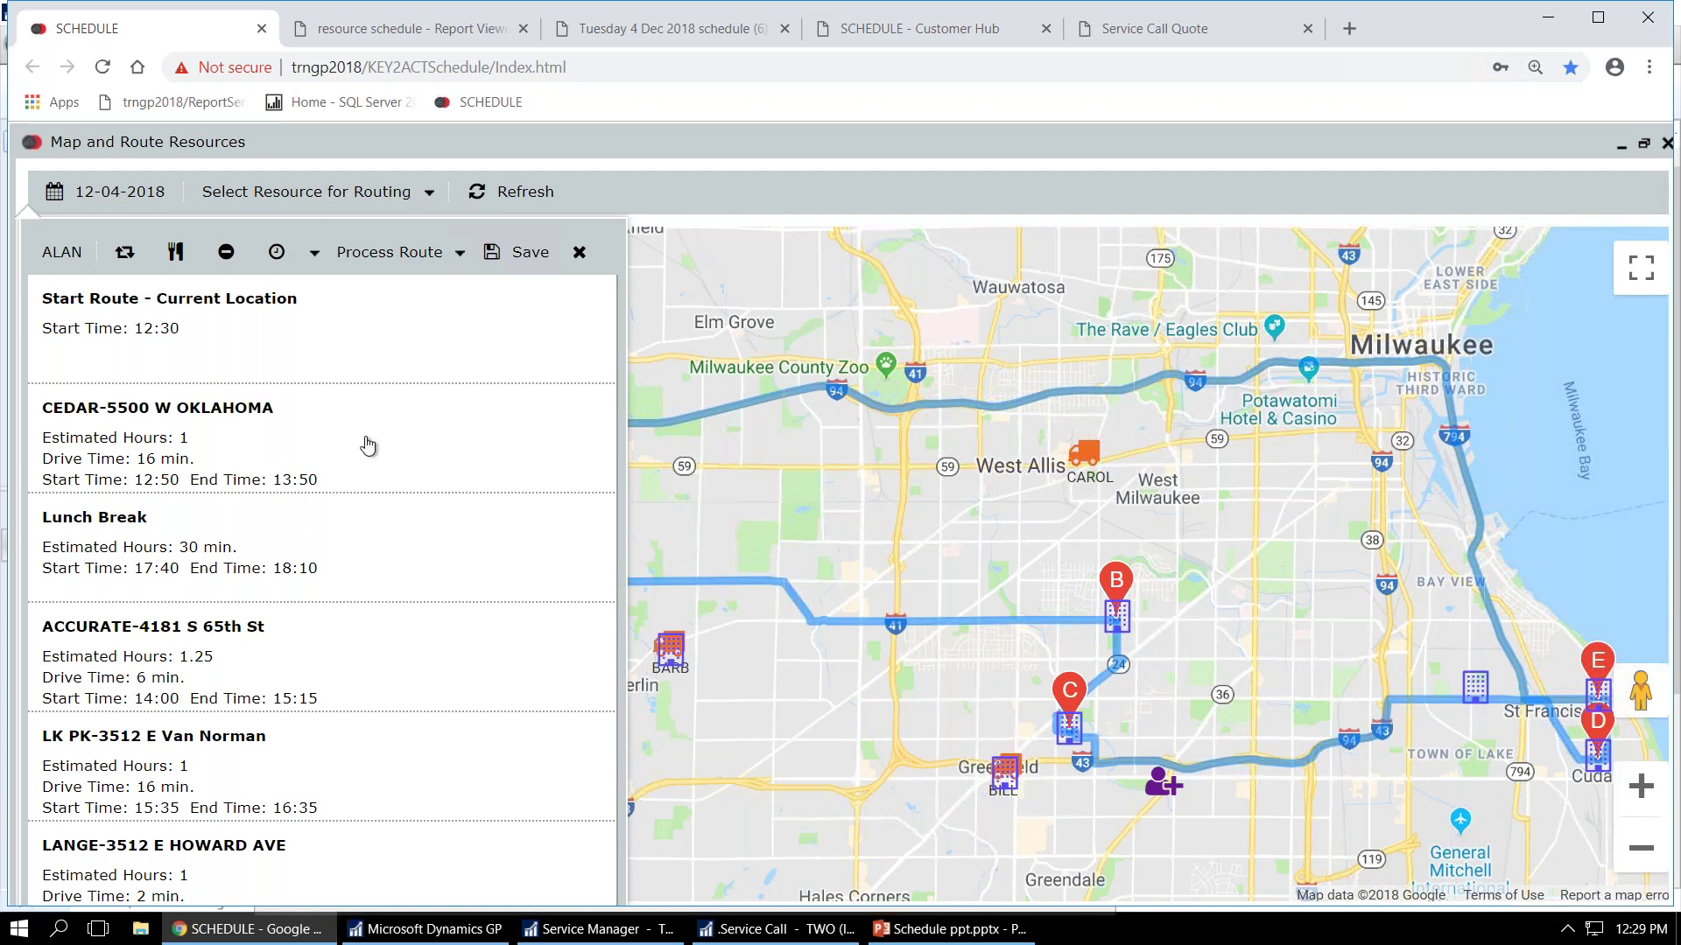
# - Minimize the map window and notify the customer of the 3:00 PM - 4:30 PM INSPECTION appointment on the schedule
pyautogui.click(1621, 146)
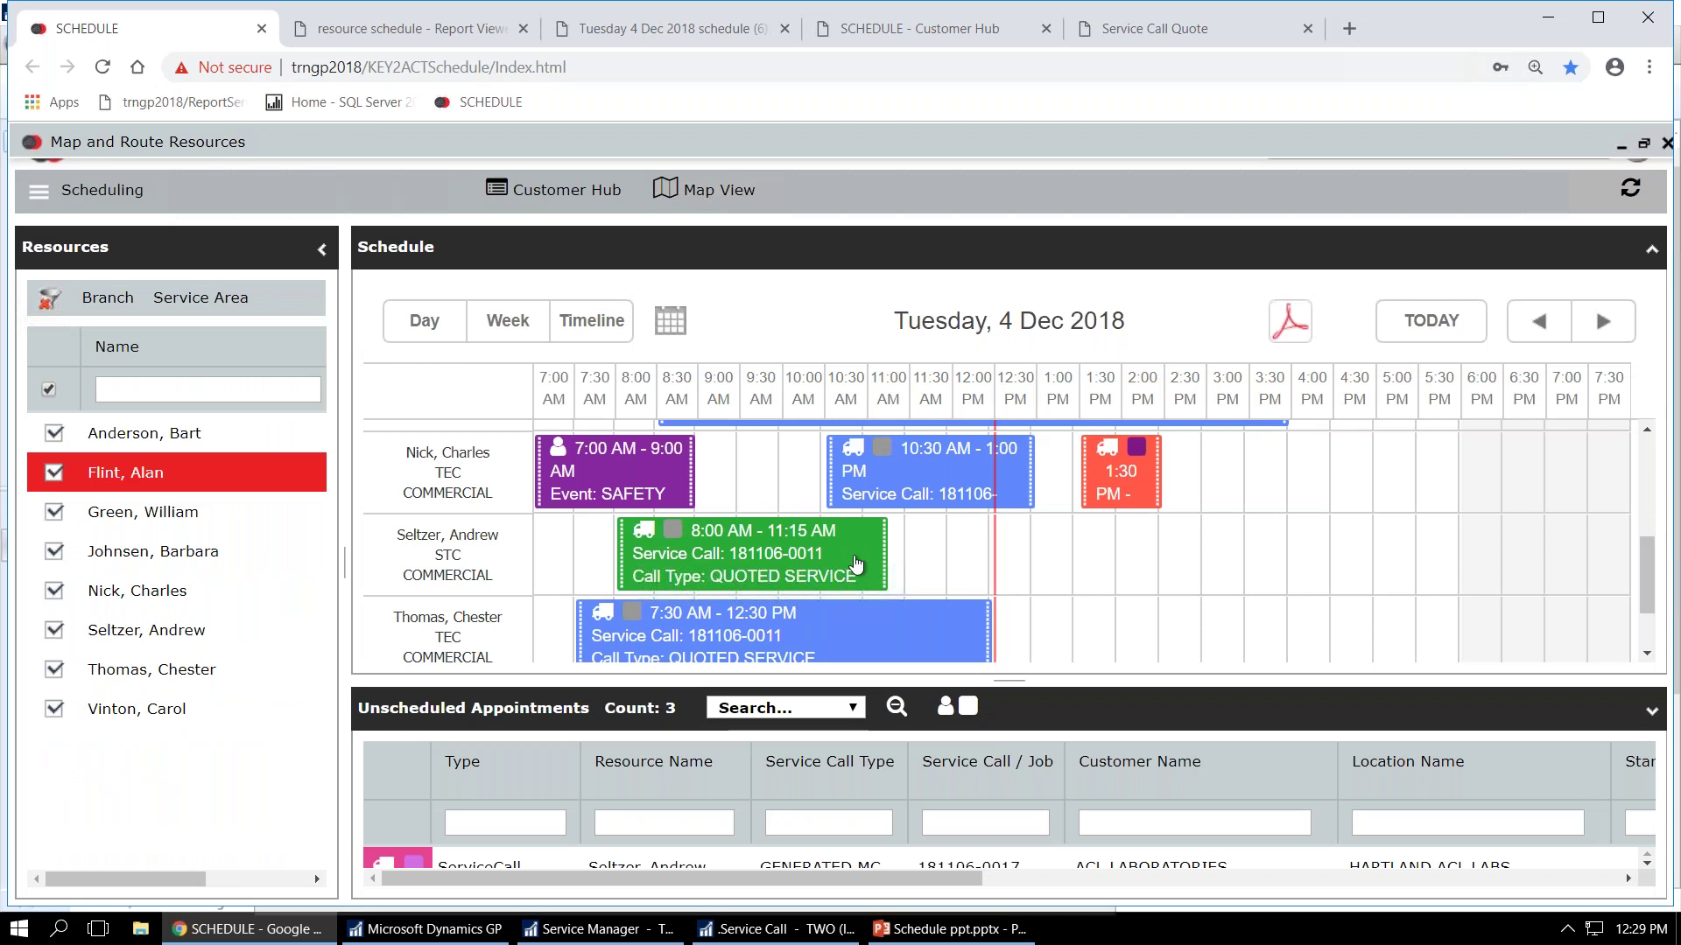
pyautogui.rightClick(1129, 477)
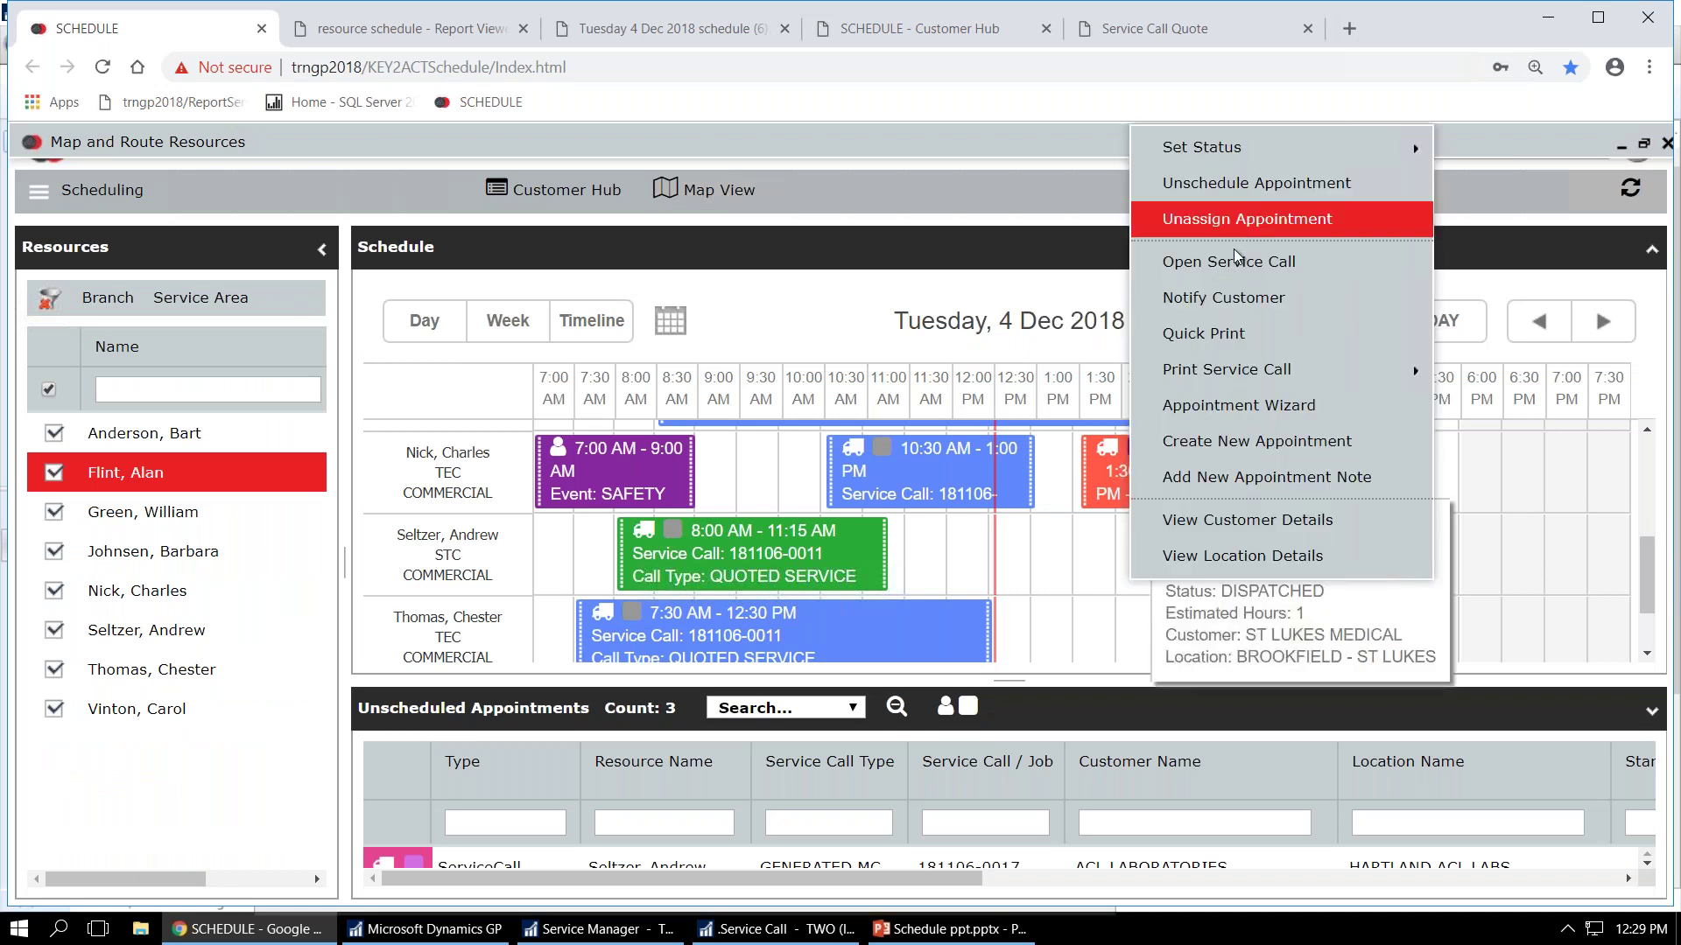
pyautogui.click(1646, 587)
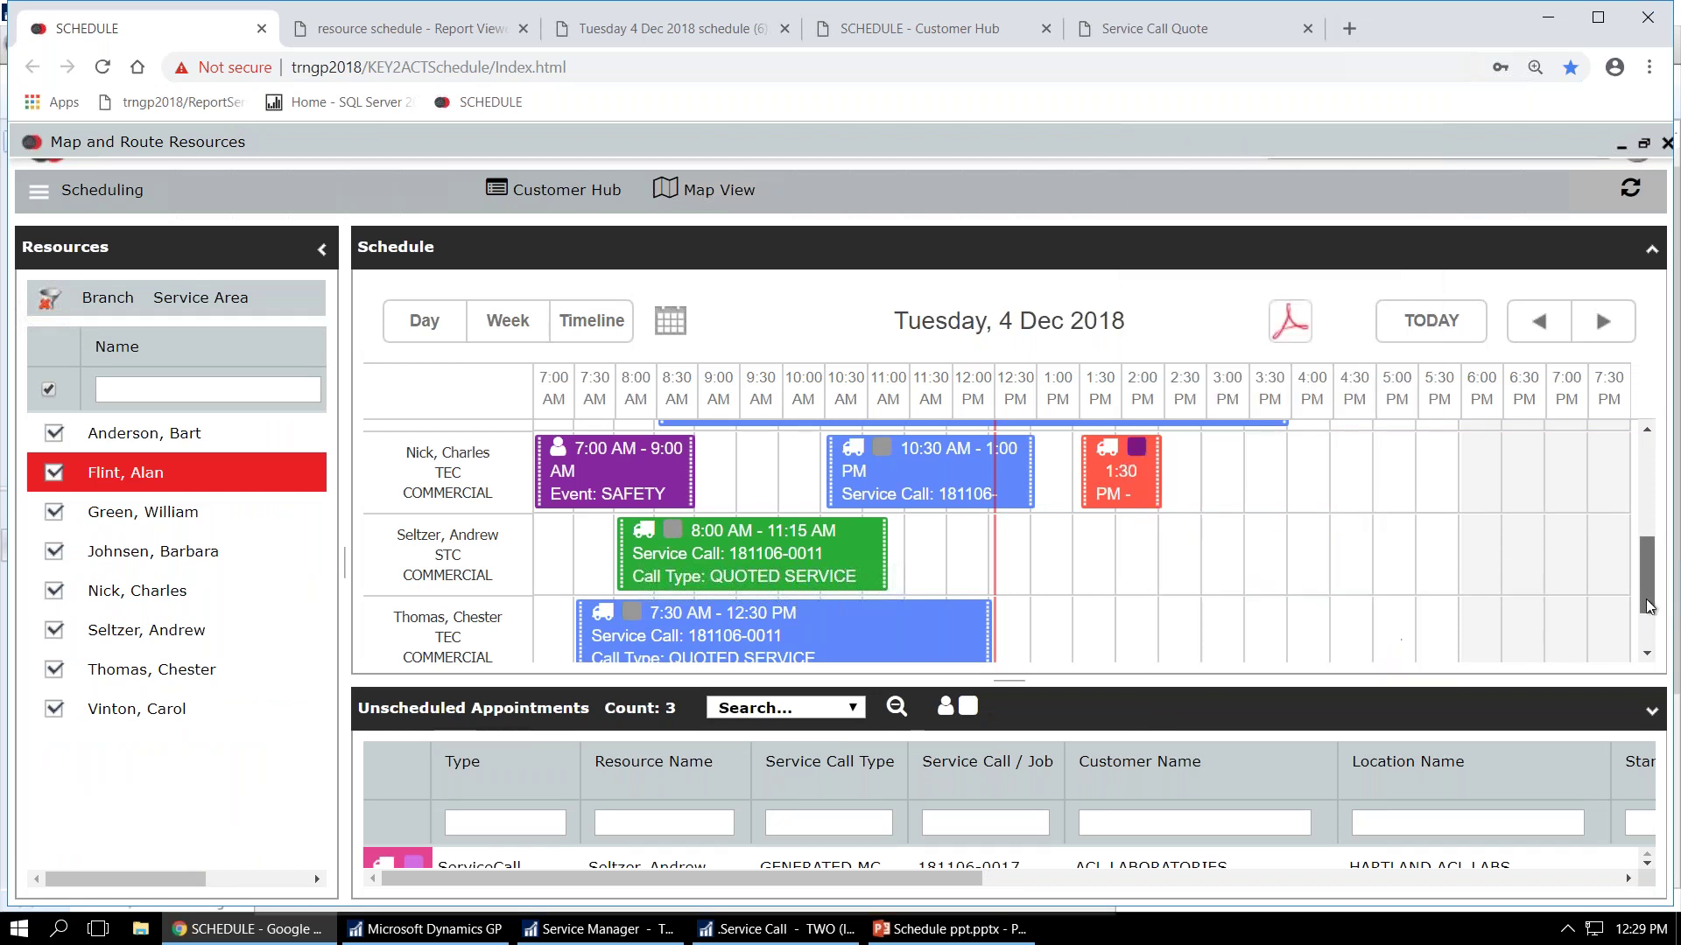
pyautogui.moveTo(1647, 606); pyautogui.dragTo(1647, 637)
pyautogui.rightClick(1250, 627)
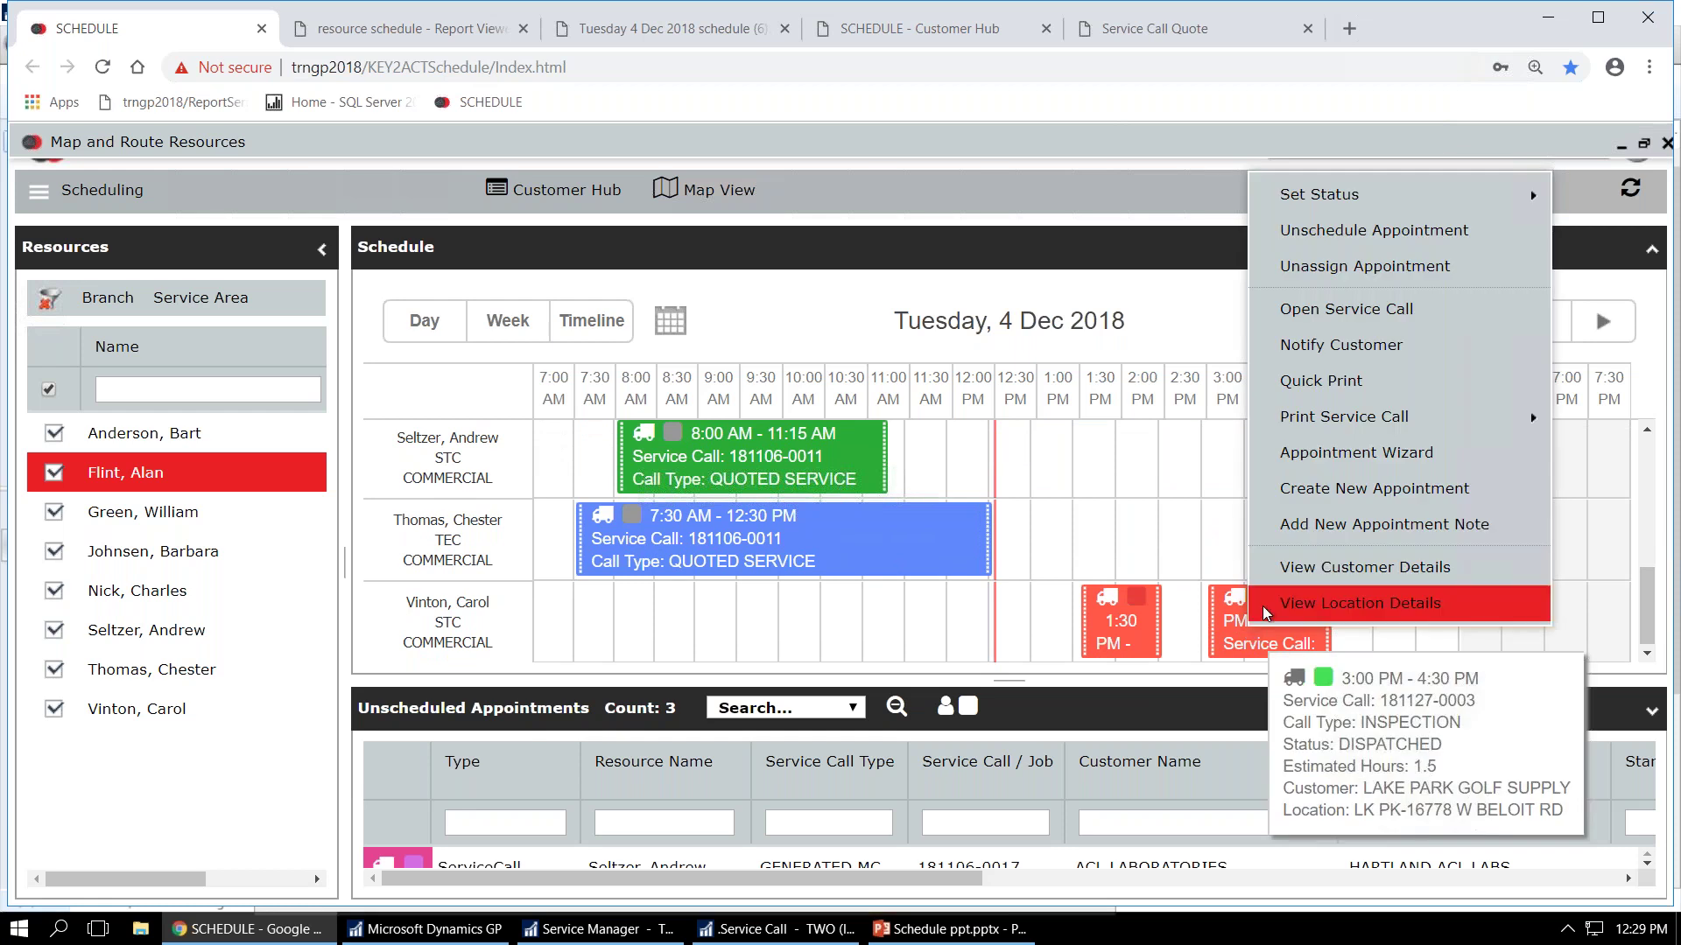
pyautogui.click(1308, 347)
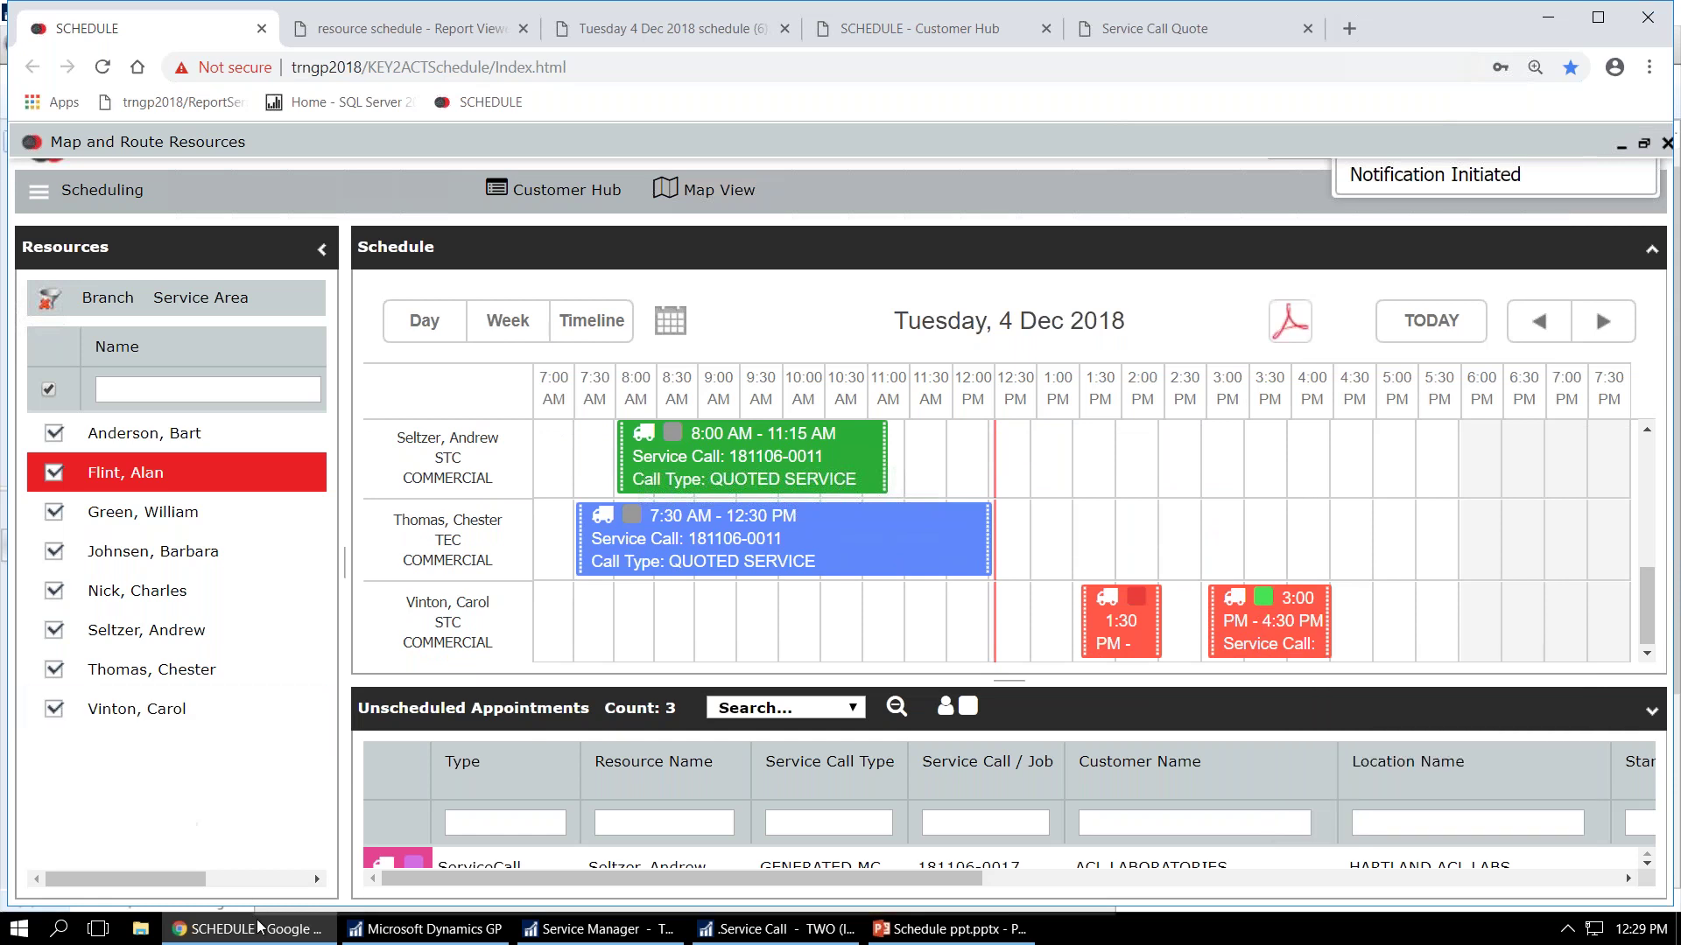
# - Switch to Outlook to check the Training inbox for the customer notification, and return to the remote scheduling session
pyautogui.moveTo(886, 9)
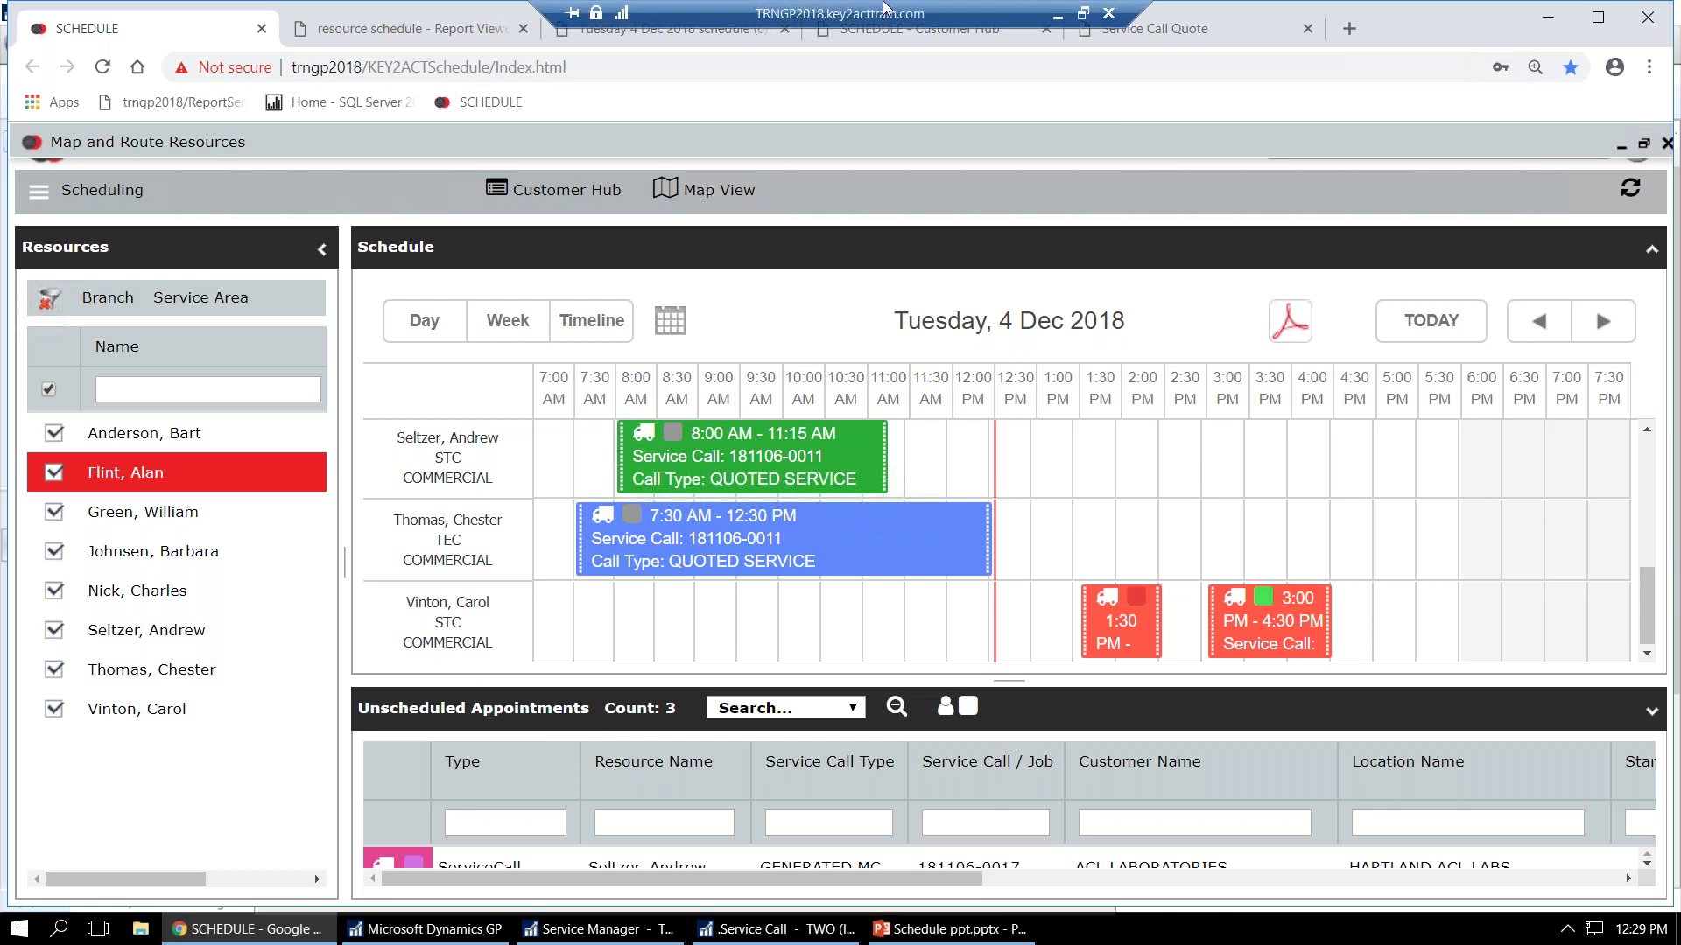
pyautogui.click(1057, 24)
pyautogui.moveTo(480, 927)
pyautogui.click(371, 889)
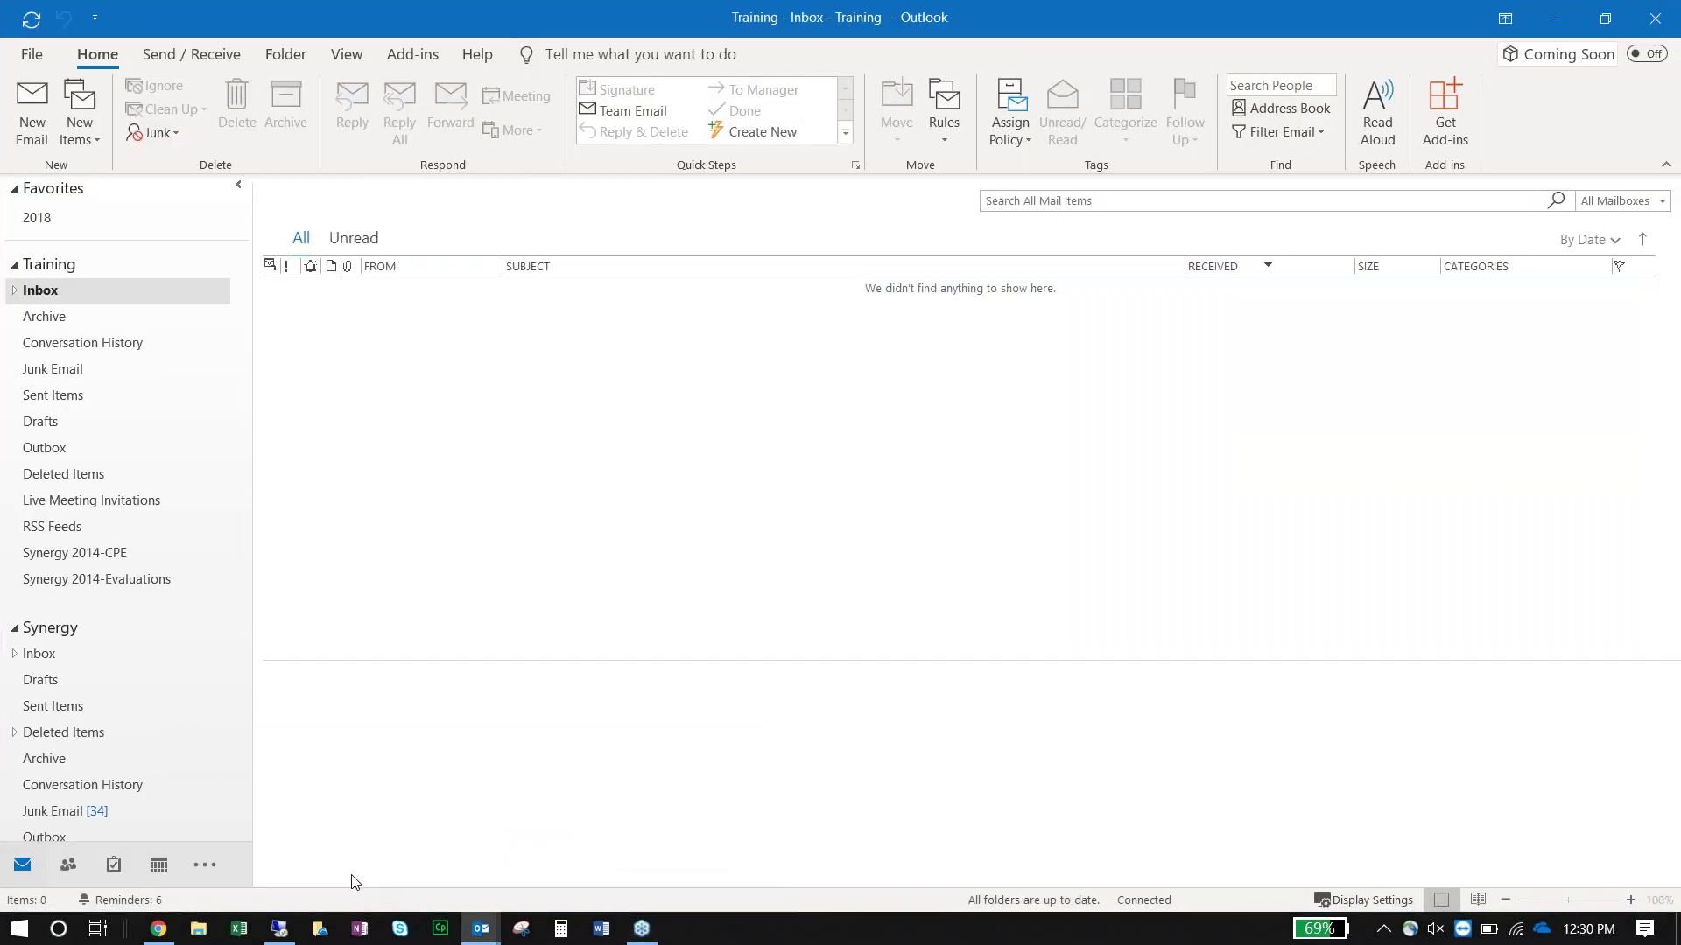
pyautogui.click(191, 54)
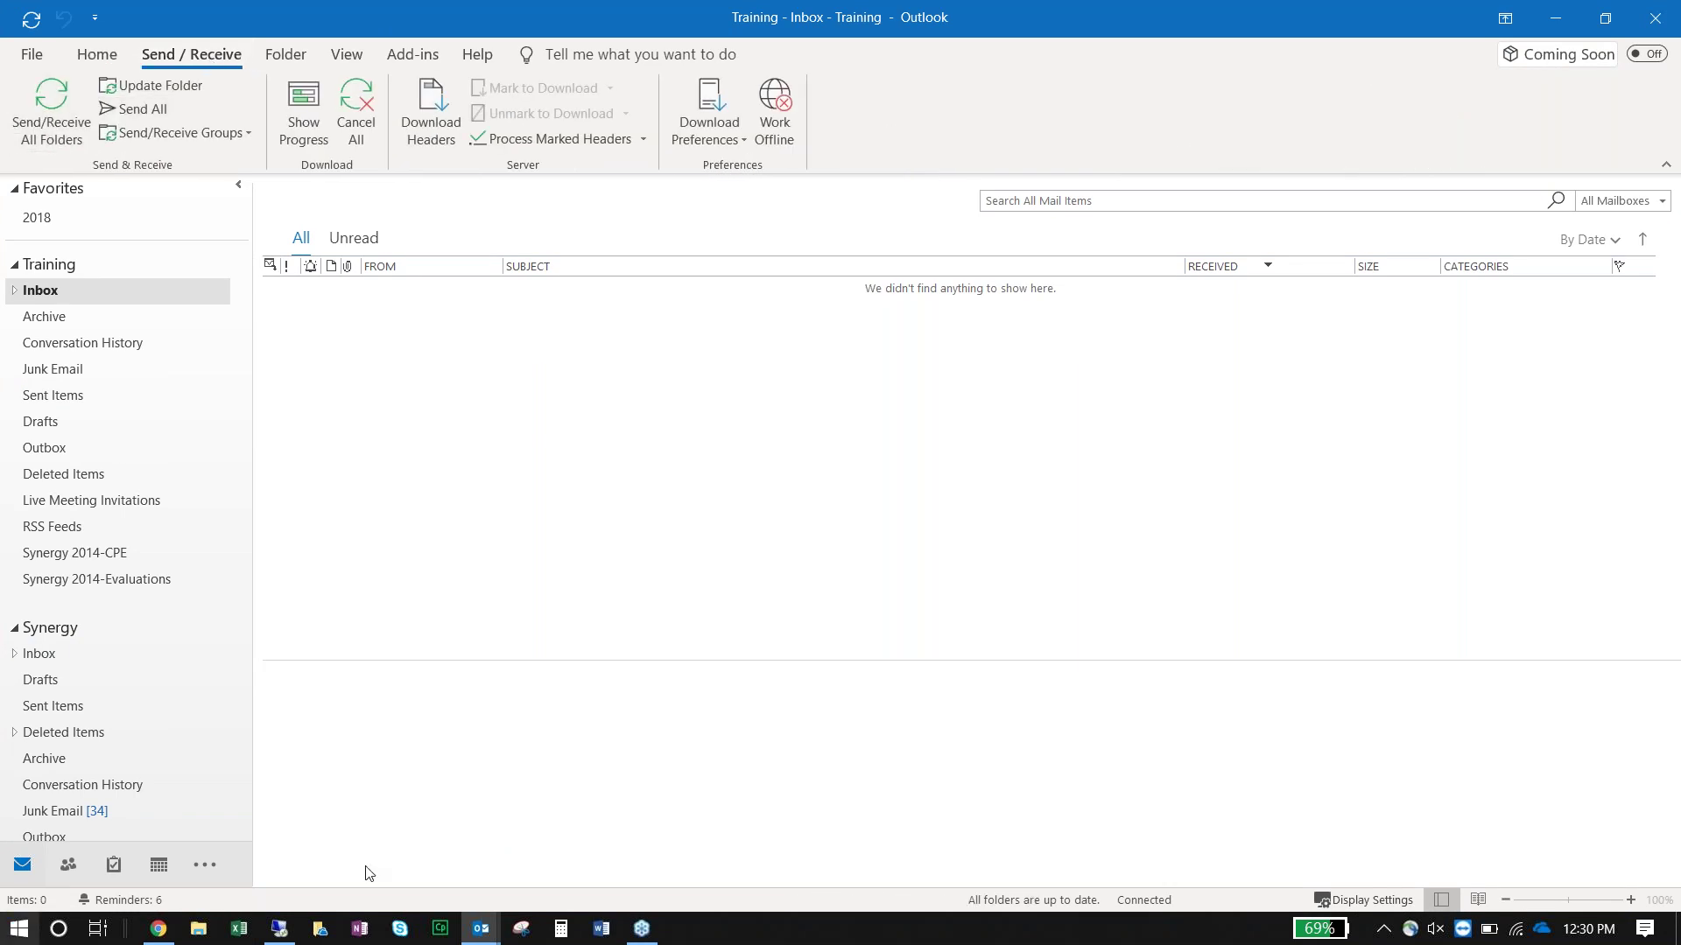
pyautogui.click(1562, 26)
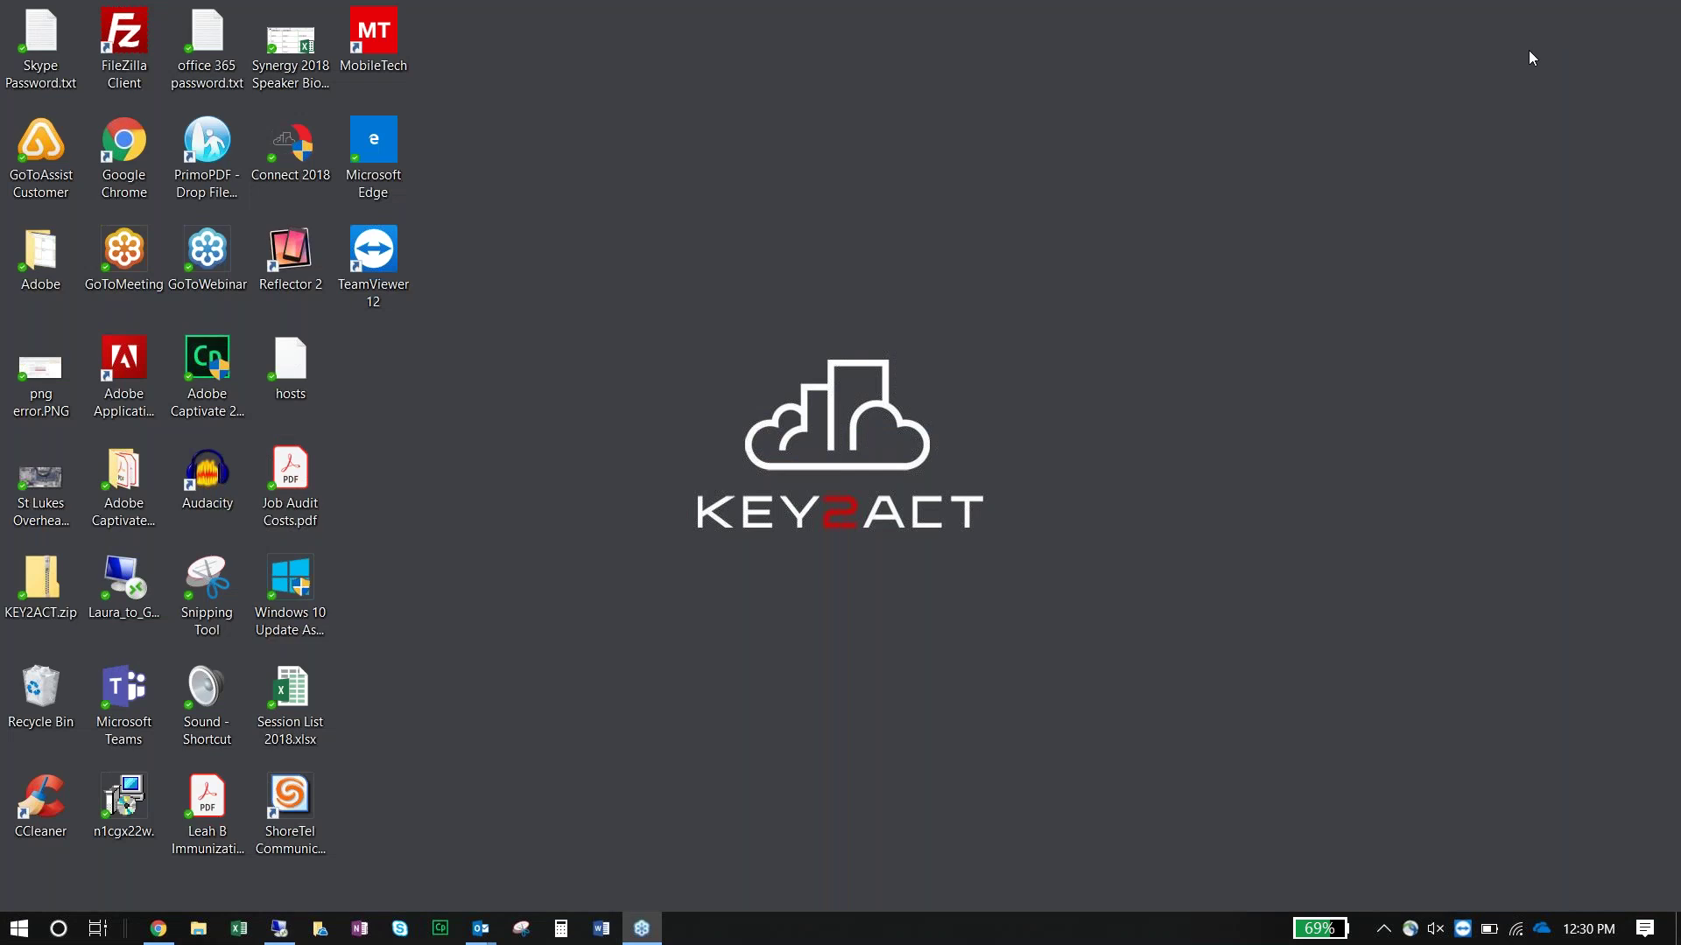
pyautogui.click(279, 928)
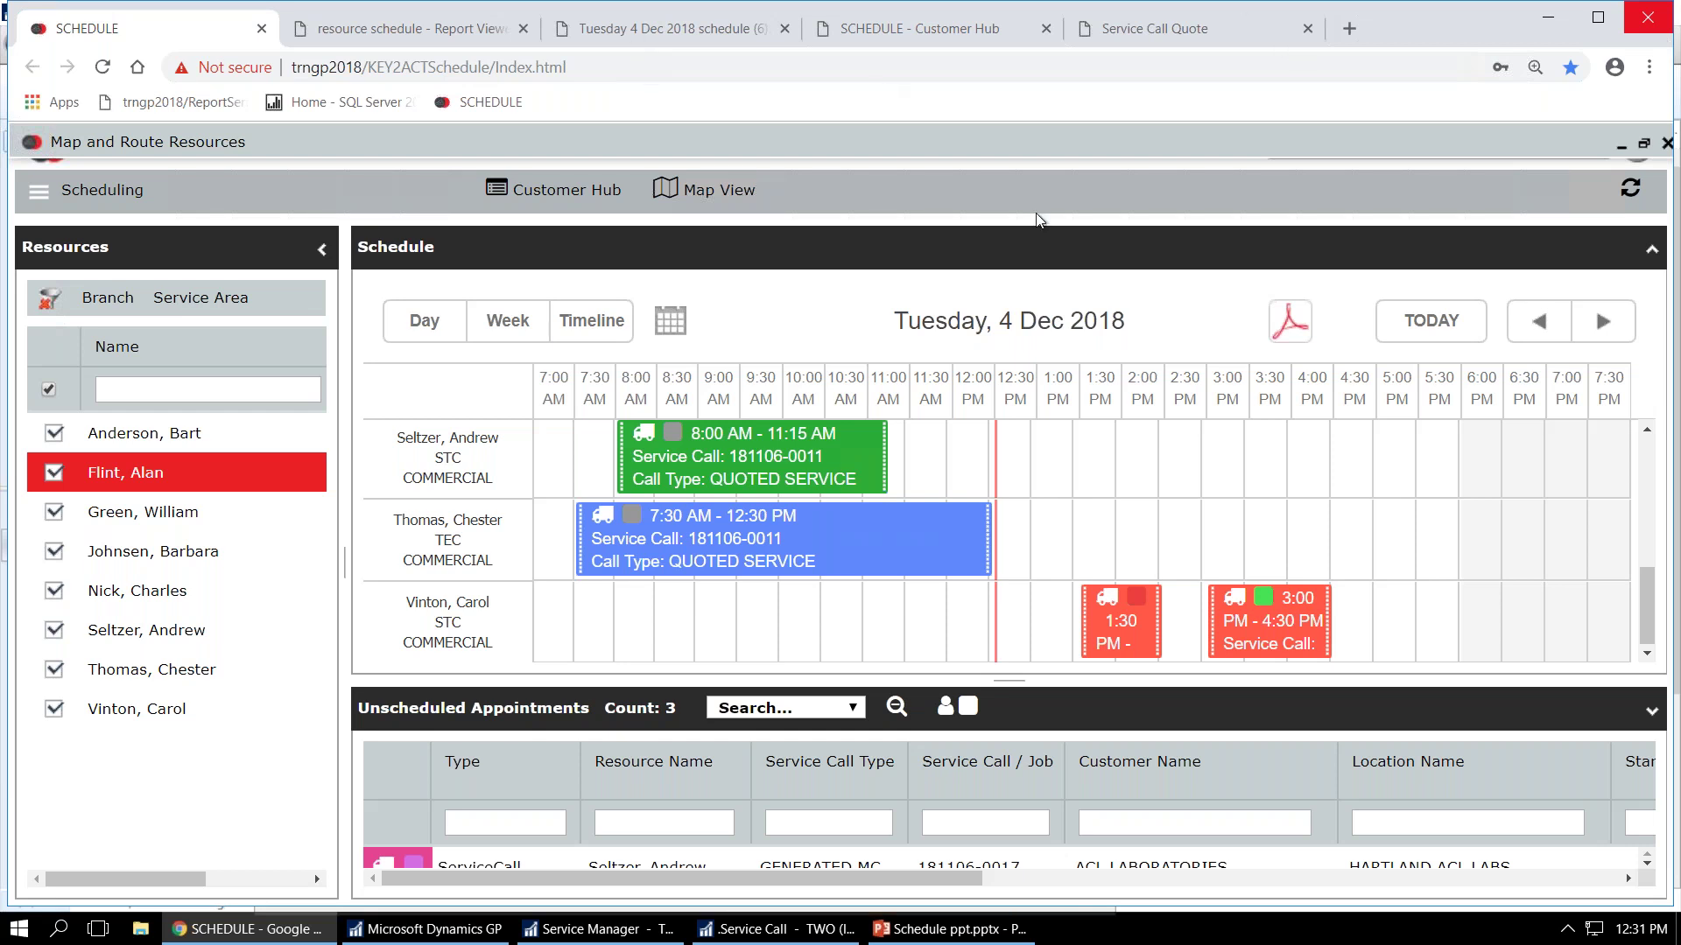
# - Open the Appointment Wizard from the 7:30 AM - 12:30 PM QUOTED SERVICE appointment and set the appointment type to Job
pyautogui.rightClick(821, 553)
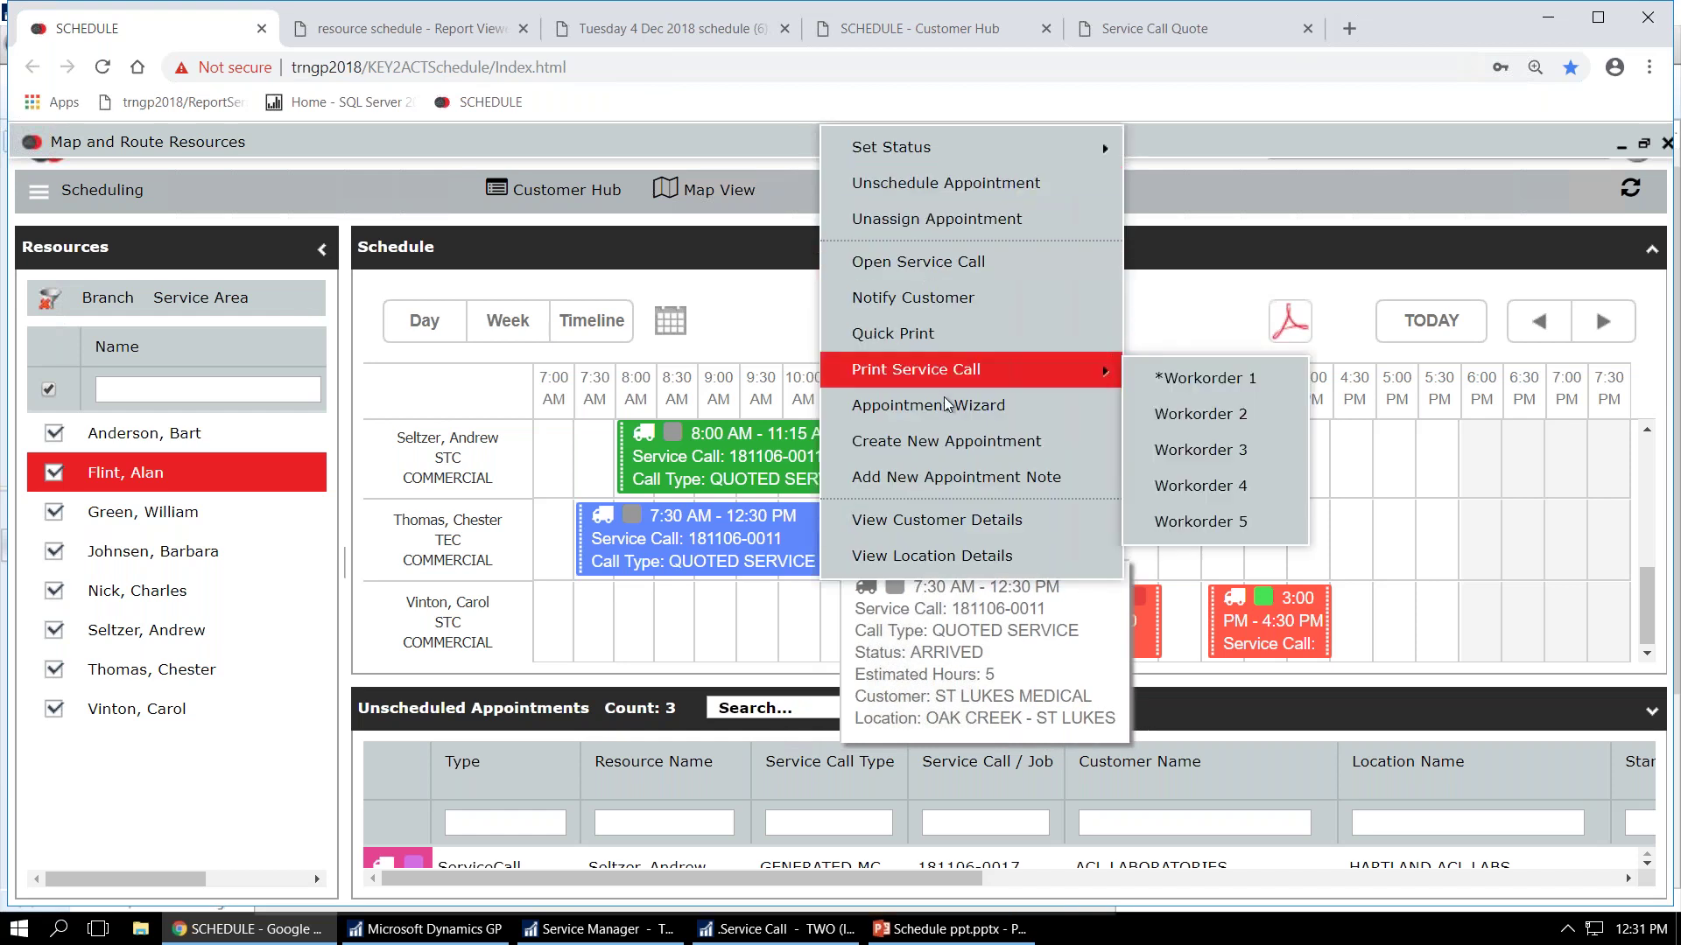
pyautogui.click(929, 406)
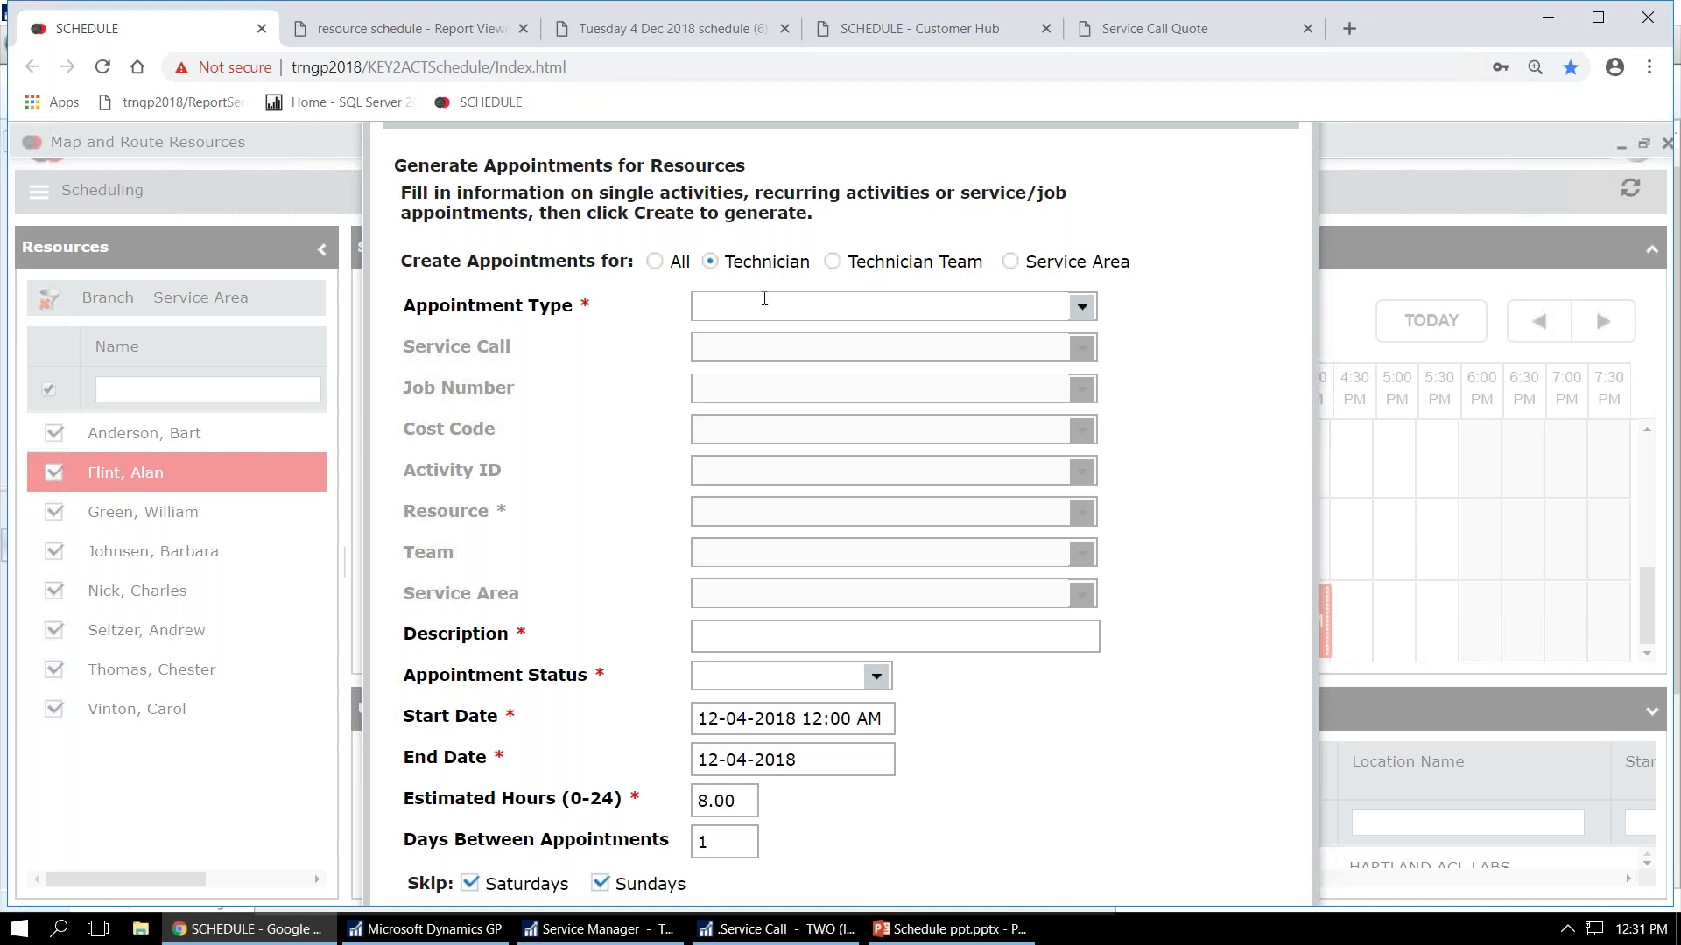
pyautogui.click(968, 313)
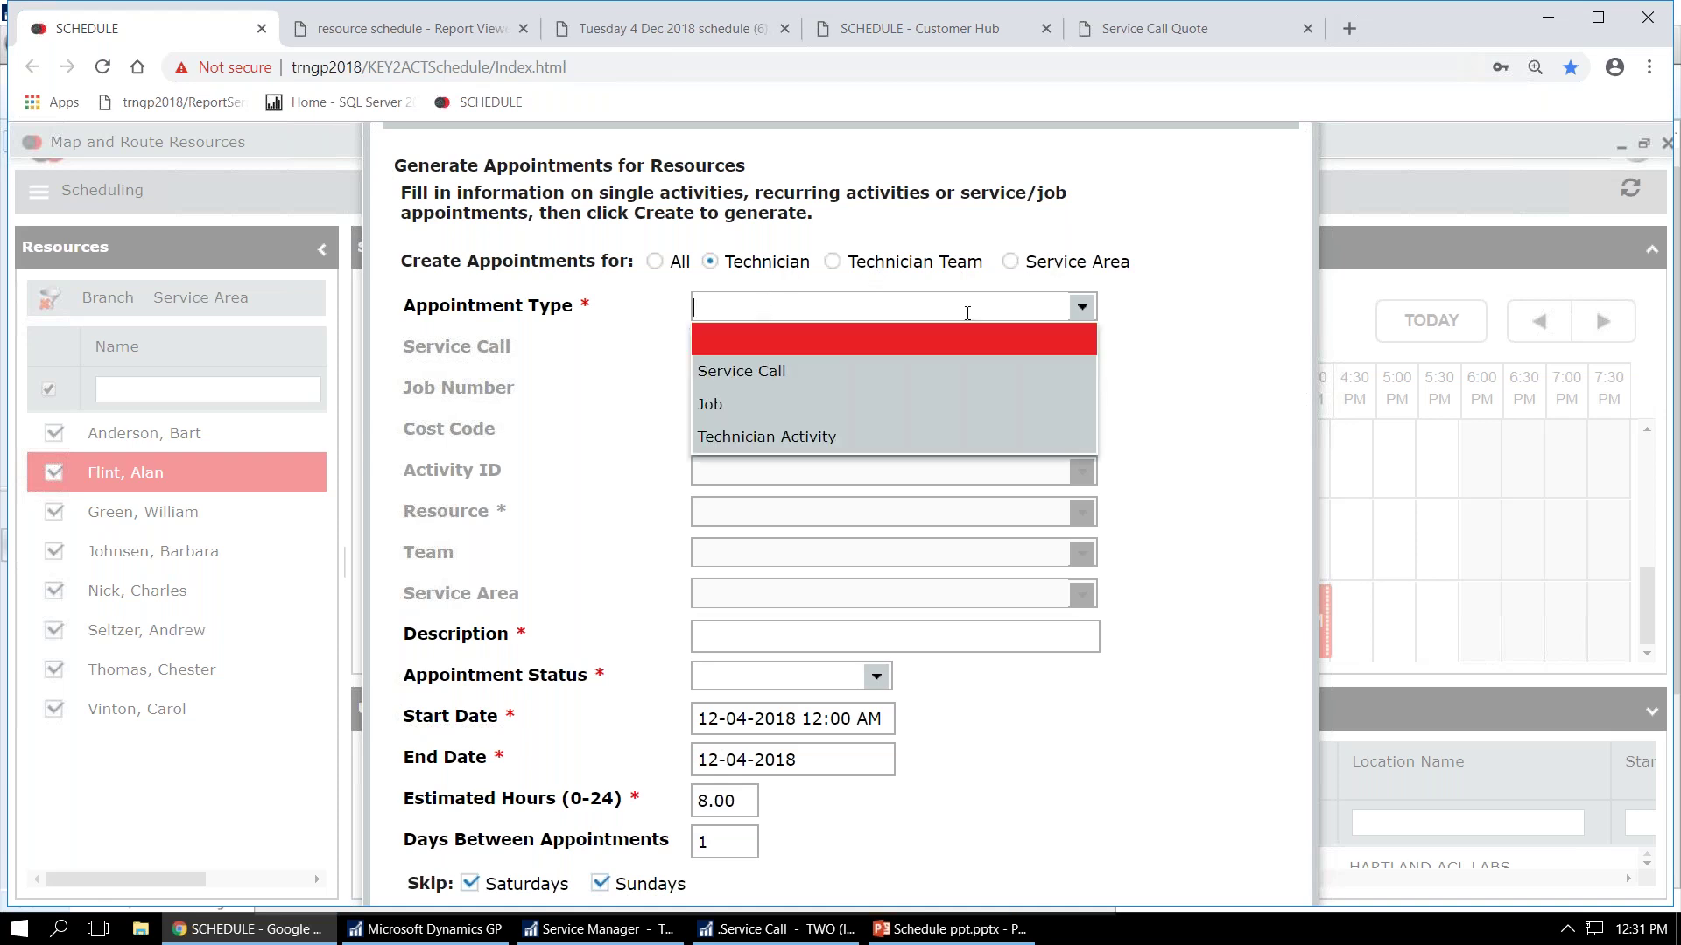
pyautogui.click(715, 416)
# - Examine the jobs available for the Job Number in the Appointment Wizard and close the list without choosing one
pyautogui.click(711, 393)
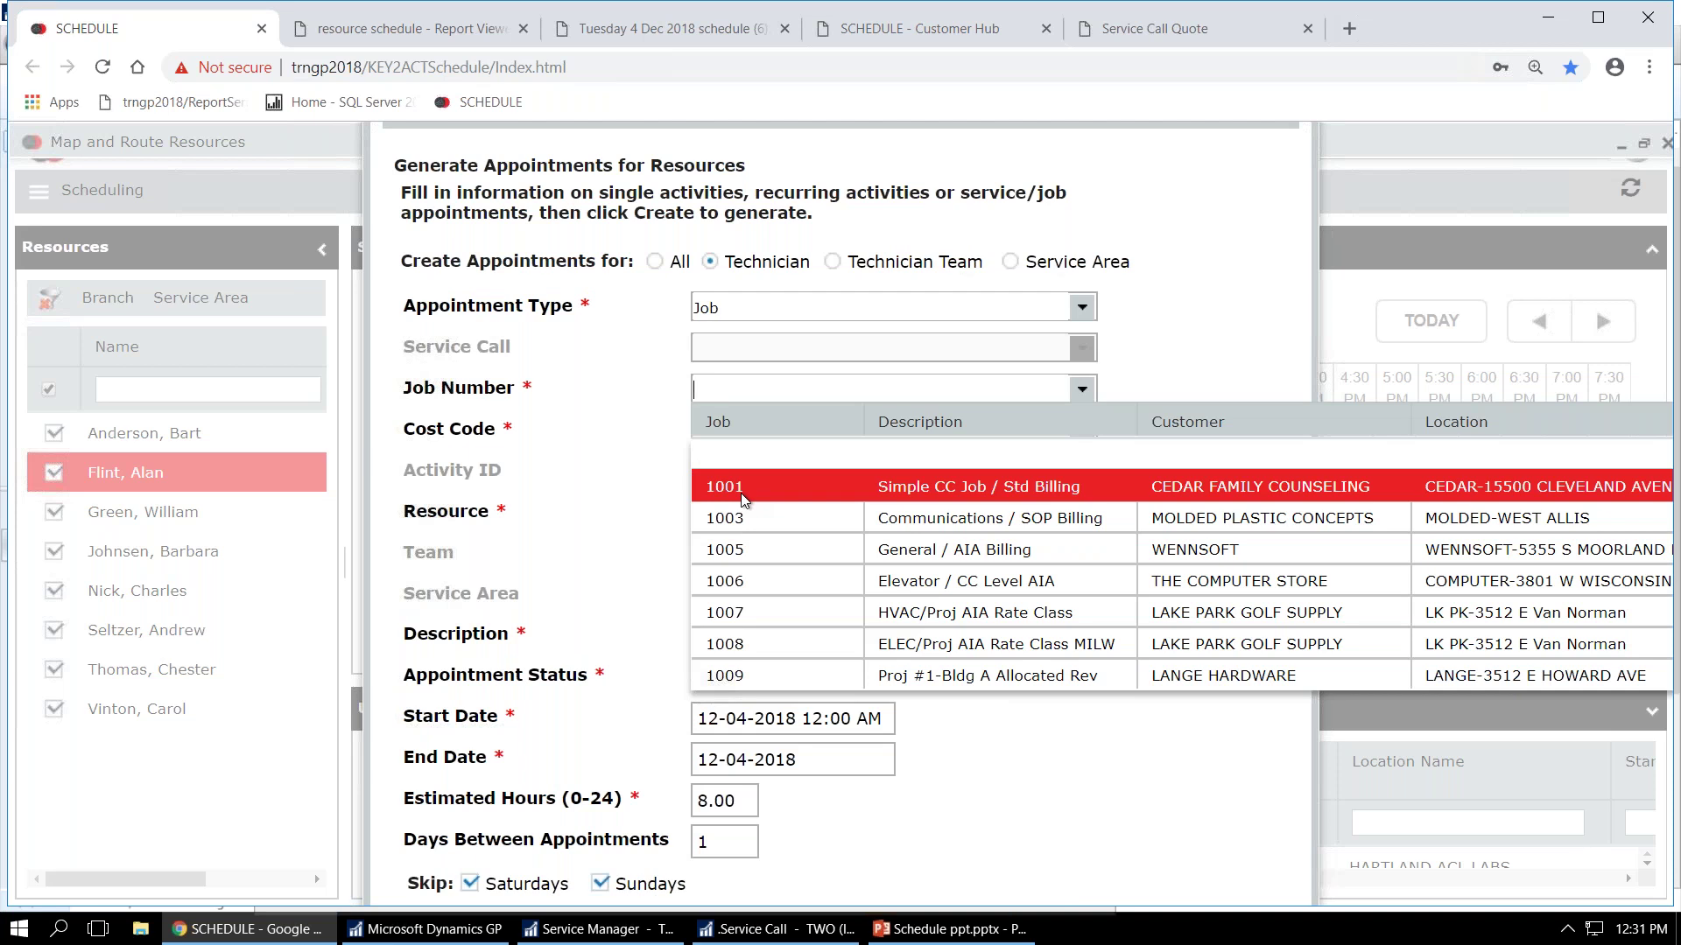
pyautogui.click(1352, 301)
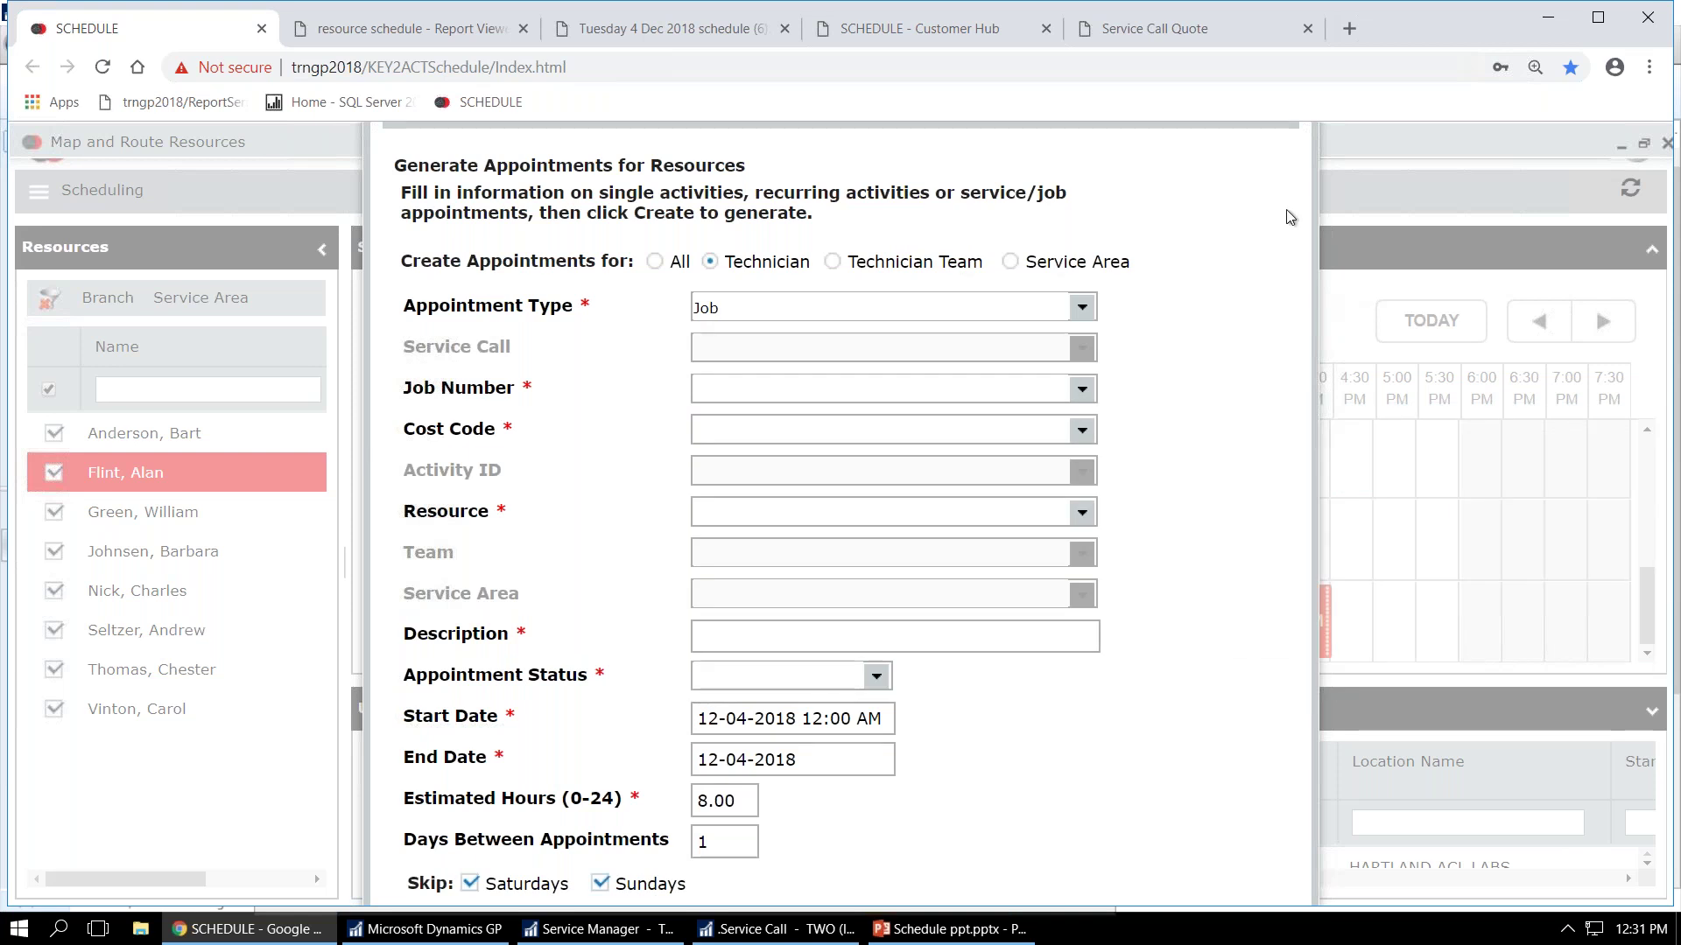
pyautogui.moveTo(972, 195); pyautogui.dragTo(990, 391)
pyautogui.click(1186, 354)
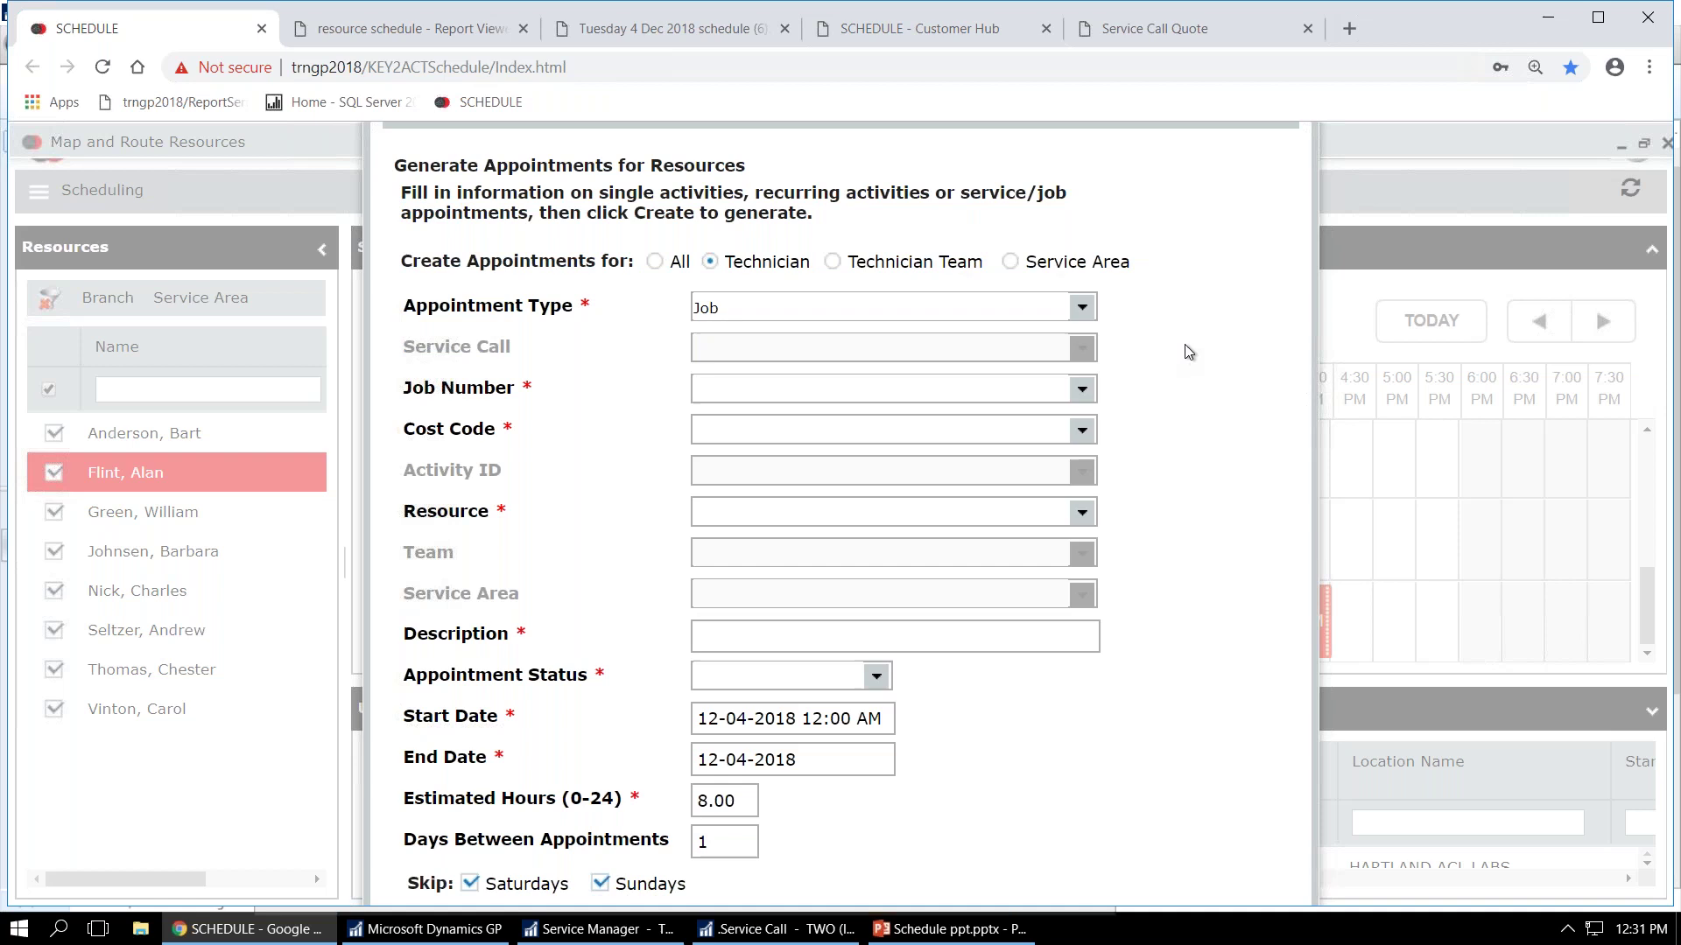